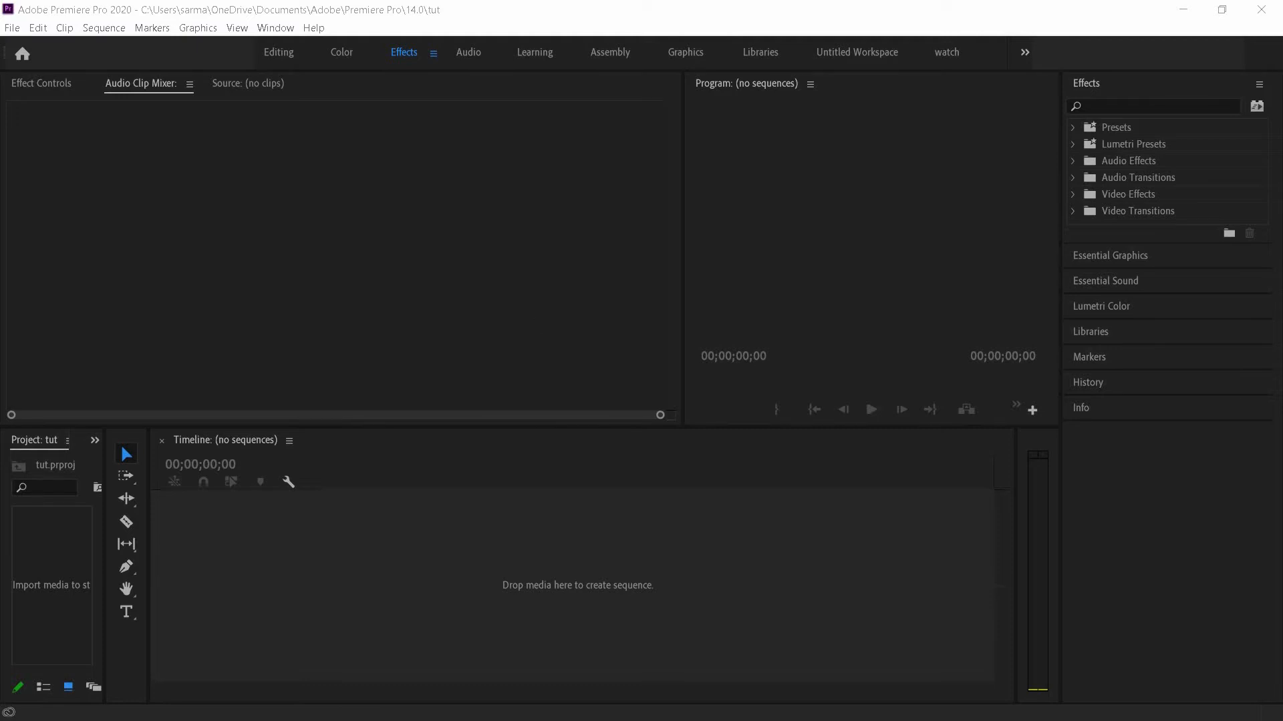
# - Import the Handsome (feat. Prettyplayboi) song and create a sequence from it in the timeline
pyautogui.press('super+e')
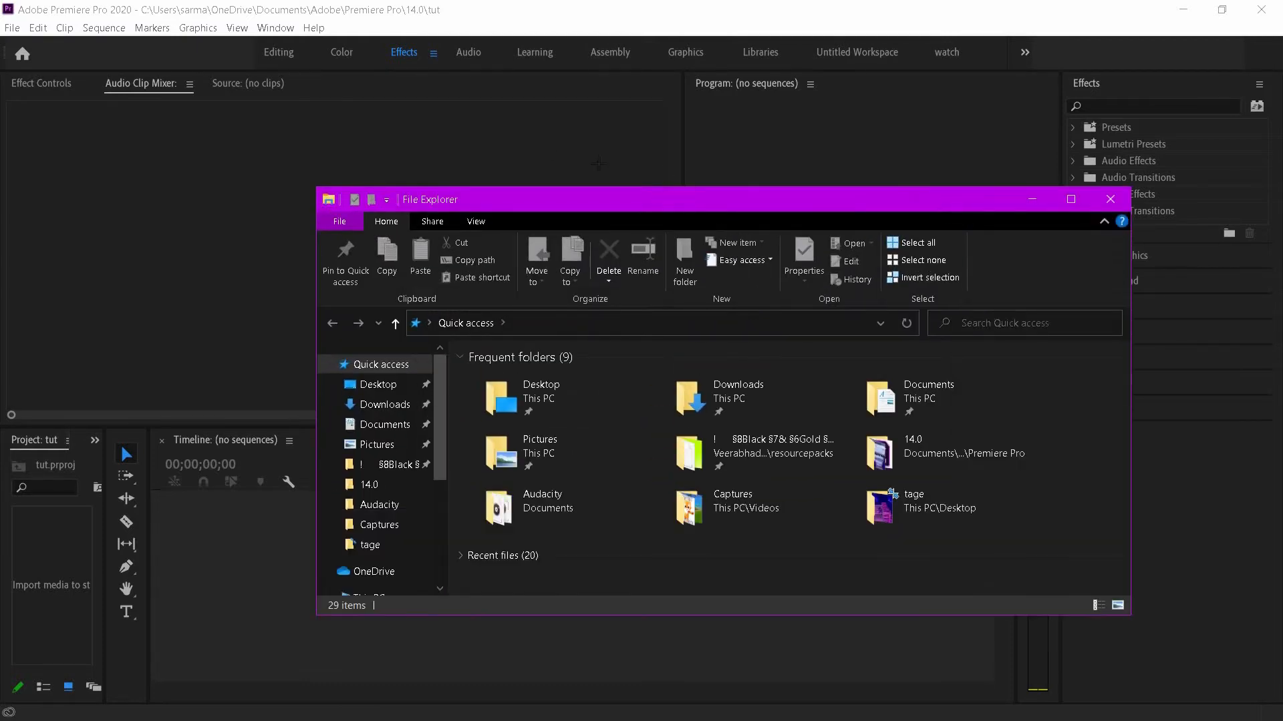
pyautogui.moveTo(513, 202); pyautogui.dragTo(397, 149)
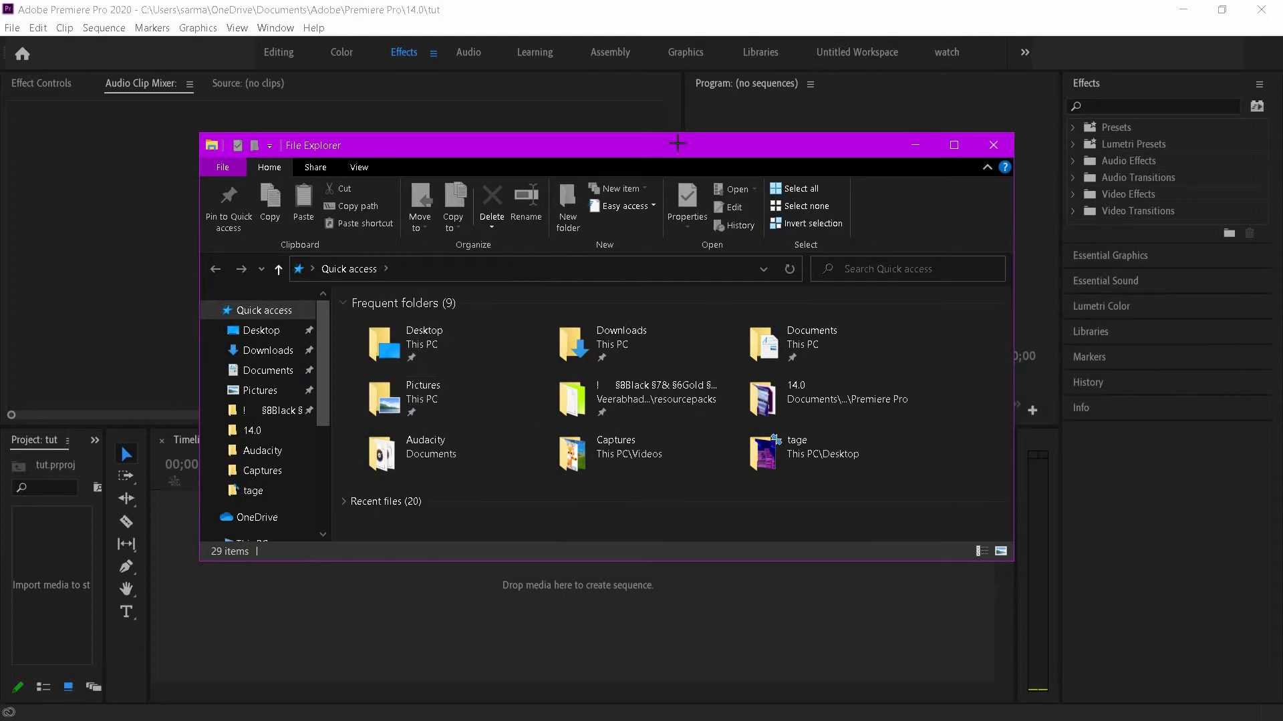
pyautogui.hotkey('alt', 'F4')
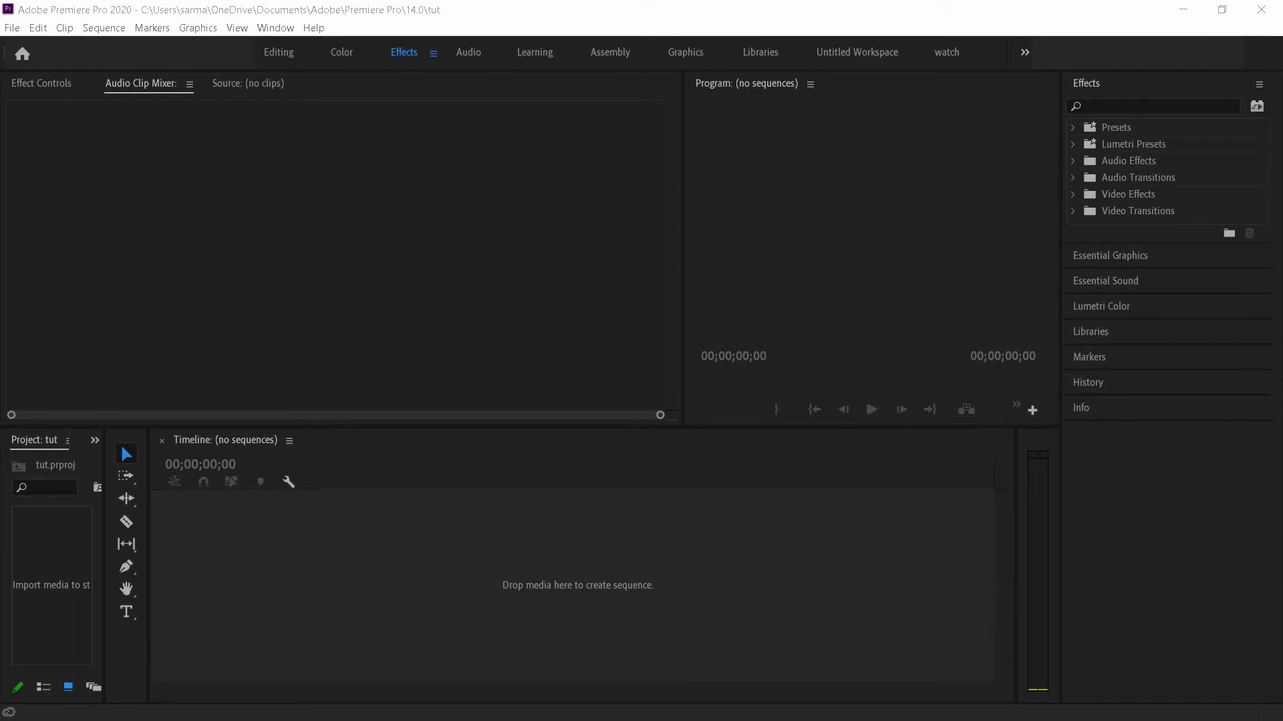
pyautogui.moveTo(461, 501); pyautogui.dragTo(226, 582)
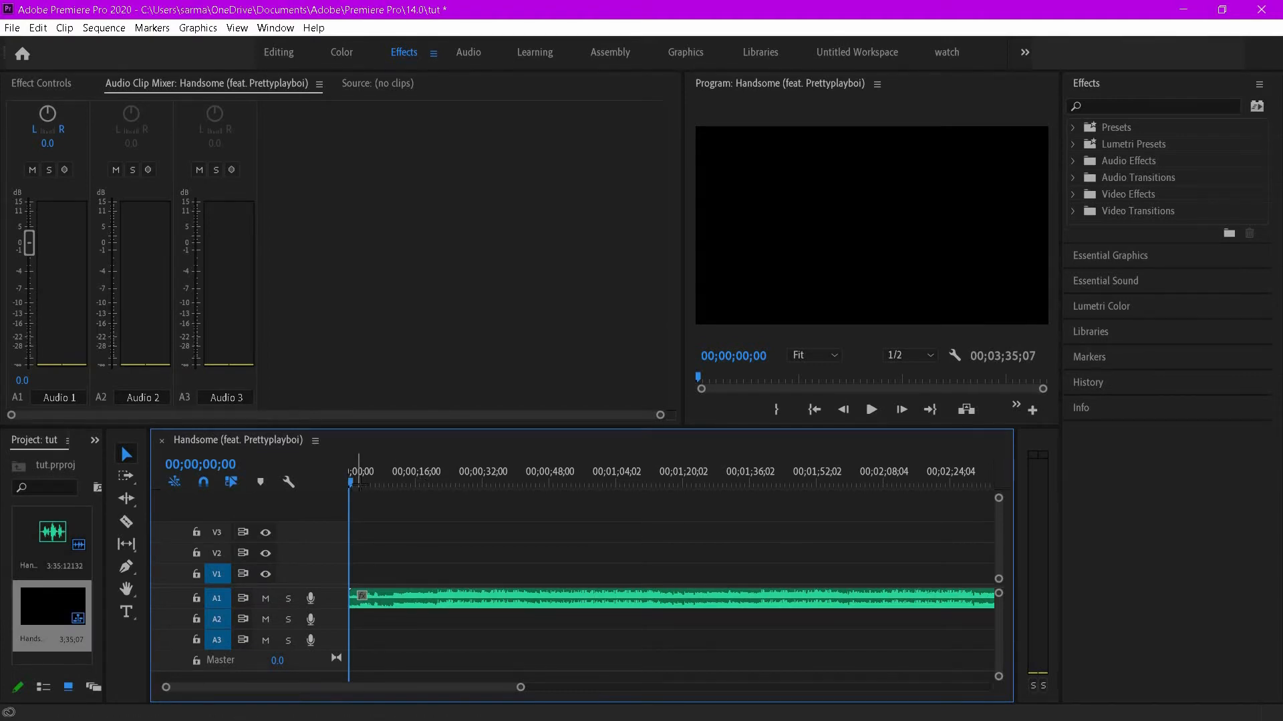
# - Play the song from the start and add a marker at about 00;00;20;05
pyautogui.moveTo(359, 480); pyautogui.dragTo(347, 480)
pyautogui.click(872, 409)
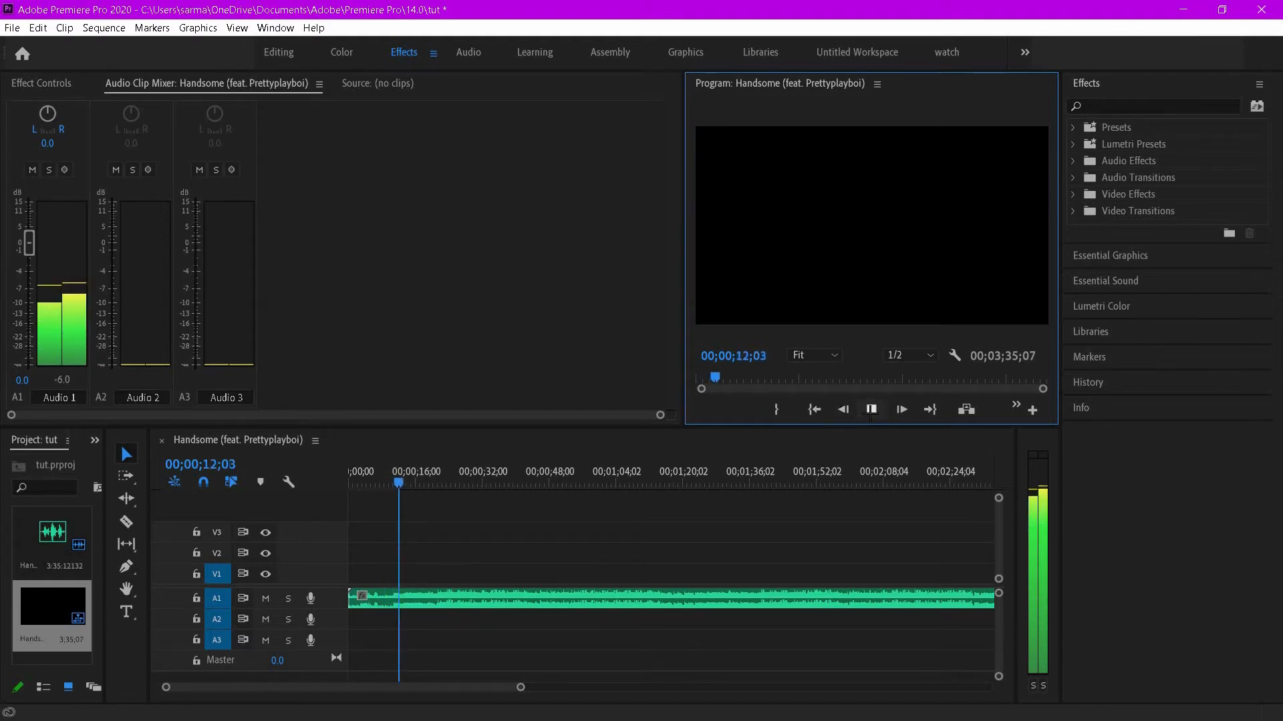
pyautogui.click(870, 410)
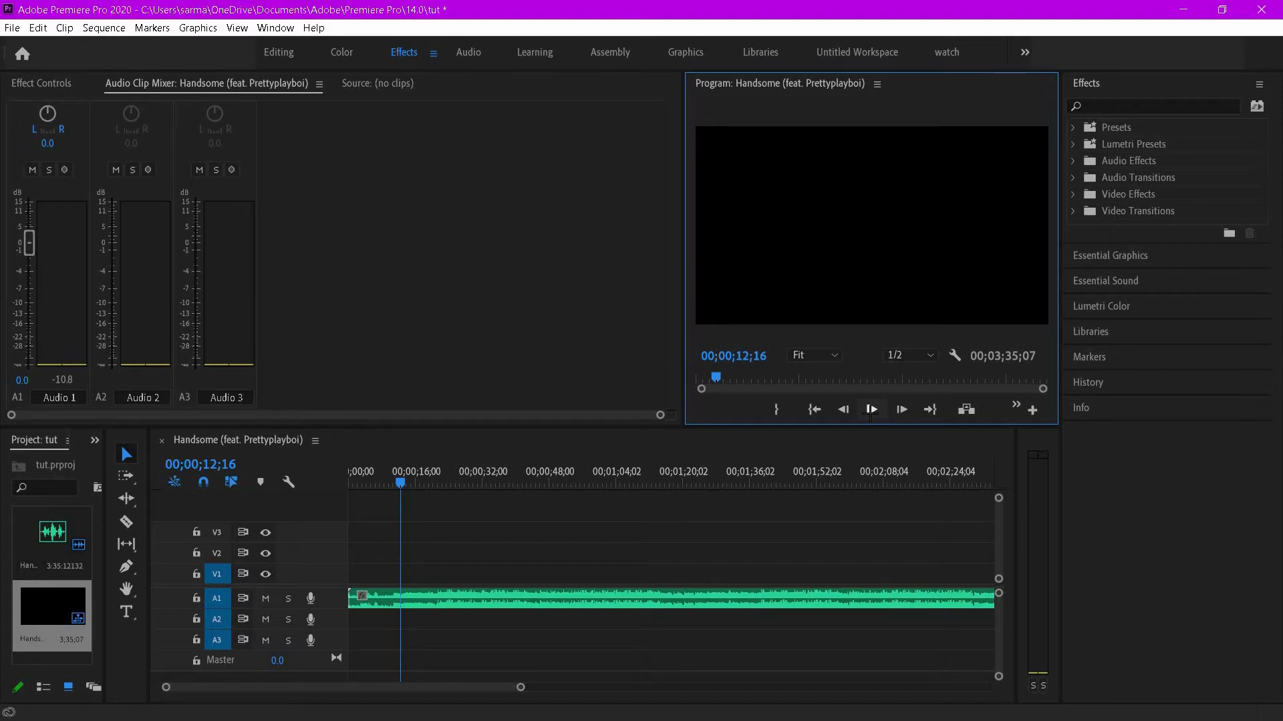
pyautogui.click(870, 412)
pyautogui.moveTo(404, 483); pyautogui.dragTo(432, 481)
pyautogui.click(871, 409)
pyautogui.click(871, 409)
pyautogui.press('m')
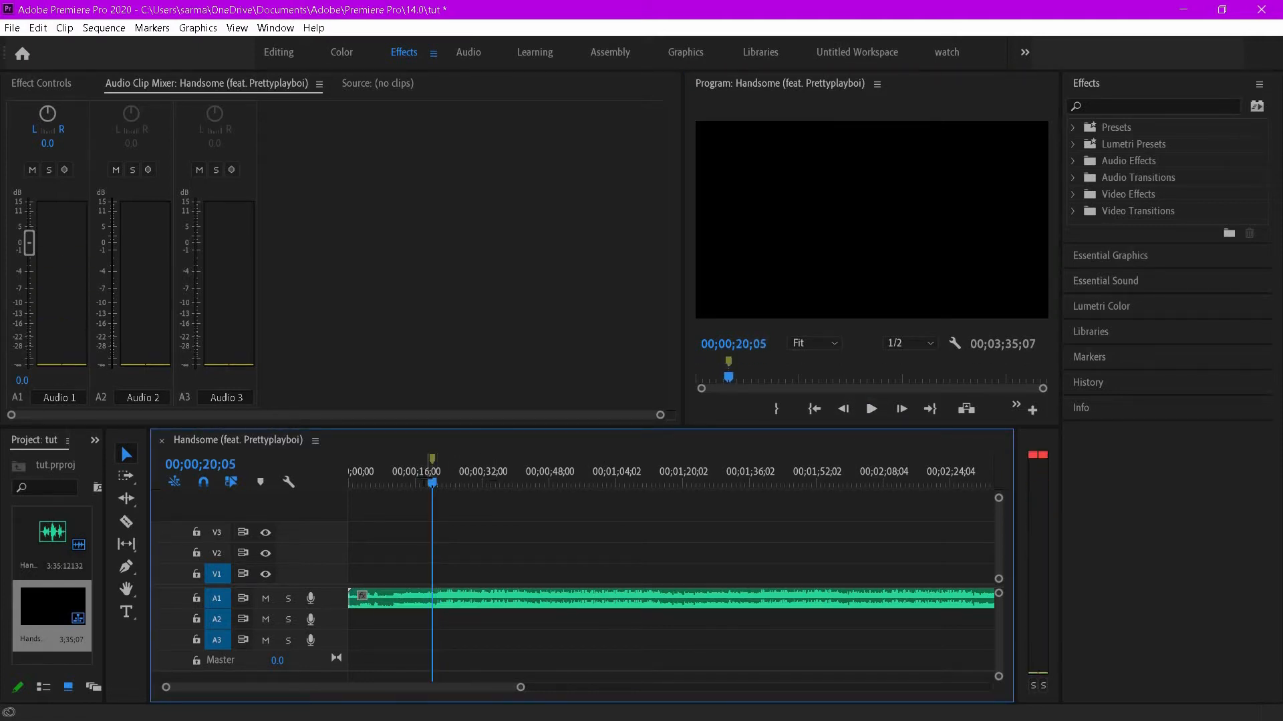
# - Replay around the marker, zoom into the timeline and move the marker to about 00;00;22;15
pyautogui.click(419, 481)
pyautogui.click(871, 409)
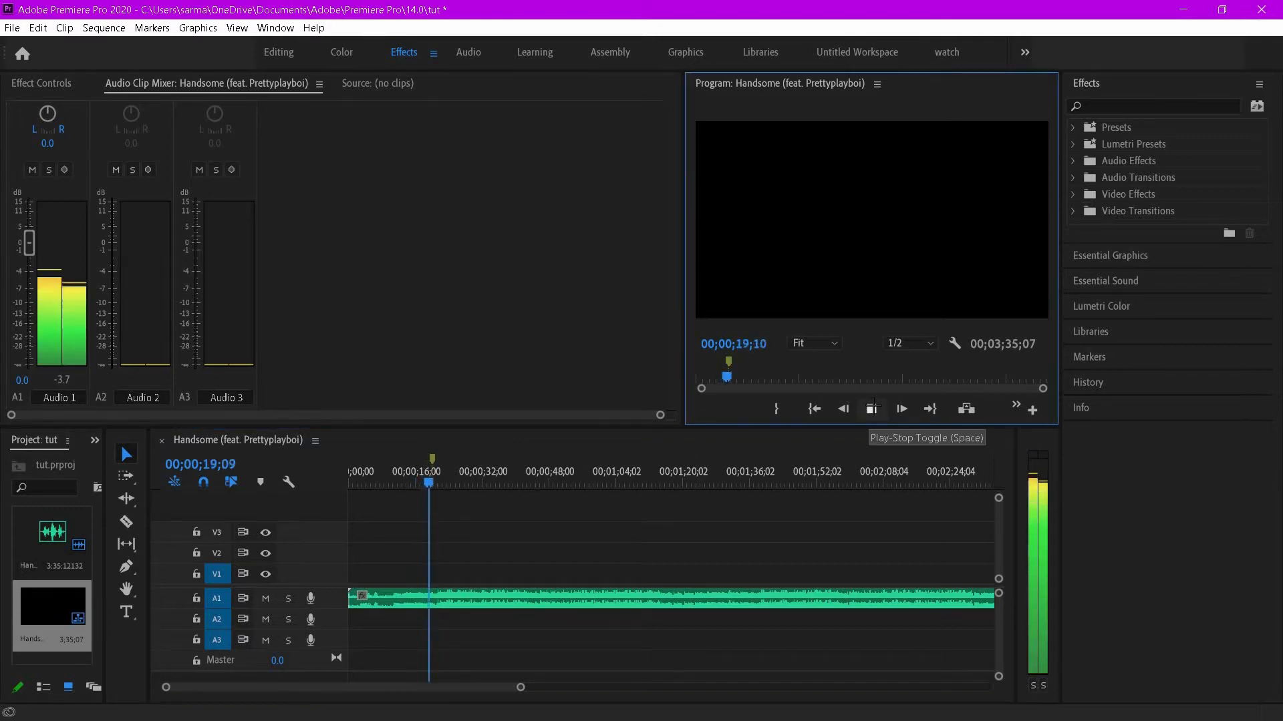
pyautogui.click(871, 408)
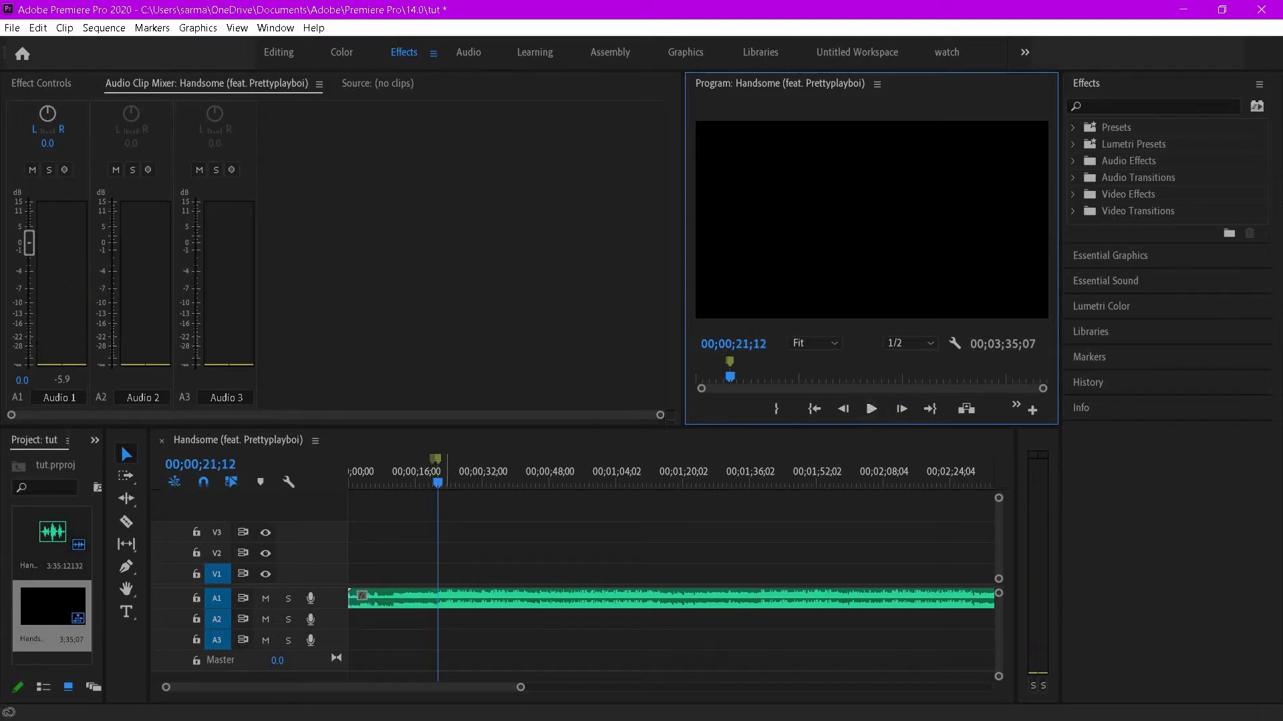
pyautogui.press('space')
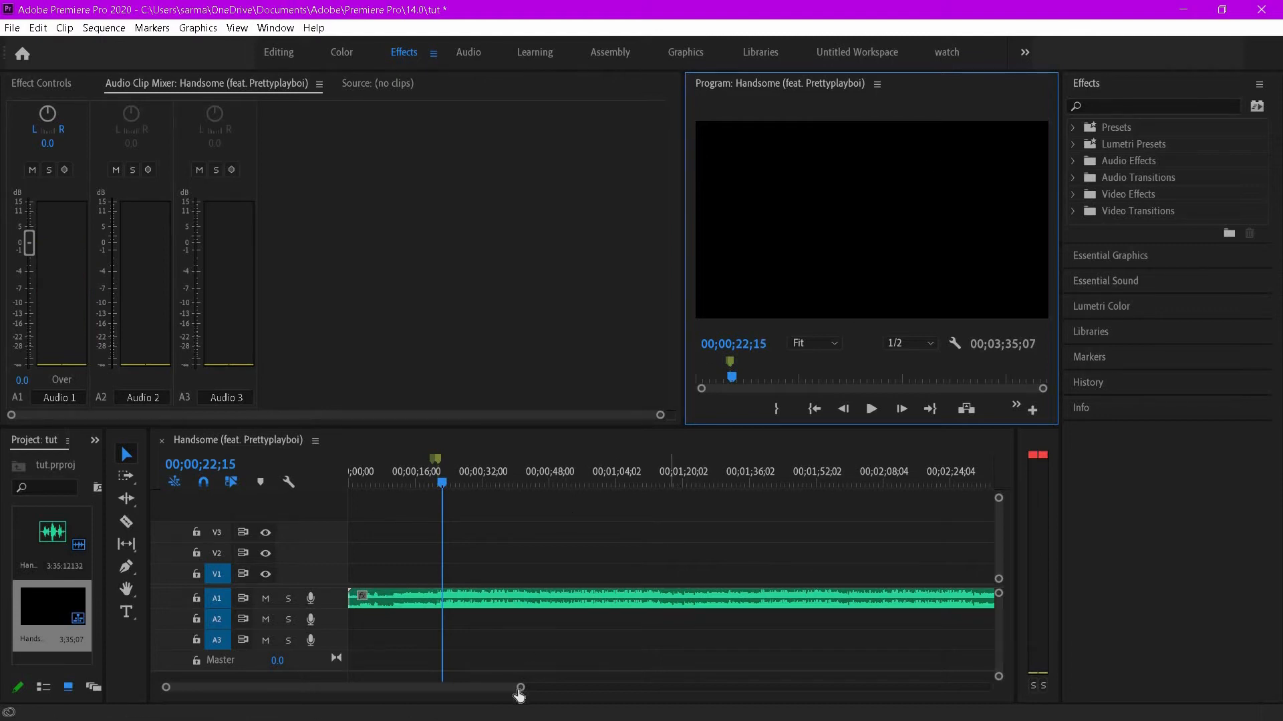
pyautogui.moveTo(520, 690); pyautogui.dragTo(381, 675)
pyautogui.press('=')
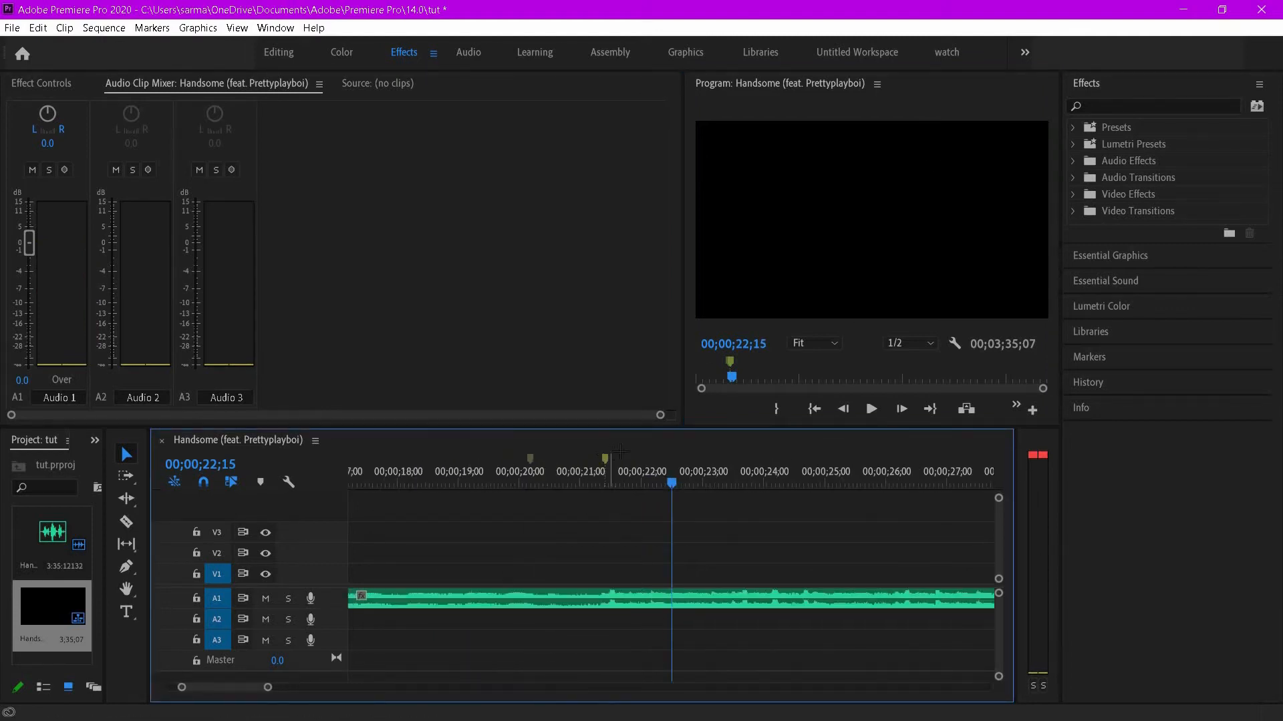
pyautogui.moveTo(529, 459); pyautogui.dragTo(671, 459)
pyautogui.moveTo(269, 688); pyautogui.dragTo(404, 690)
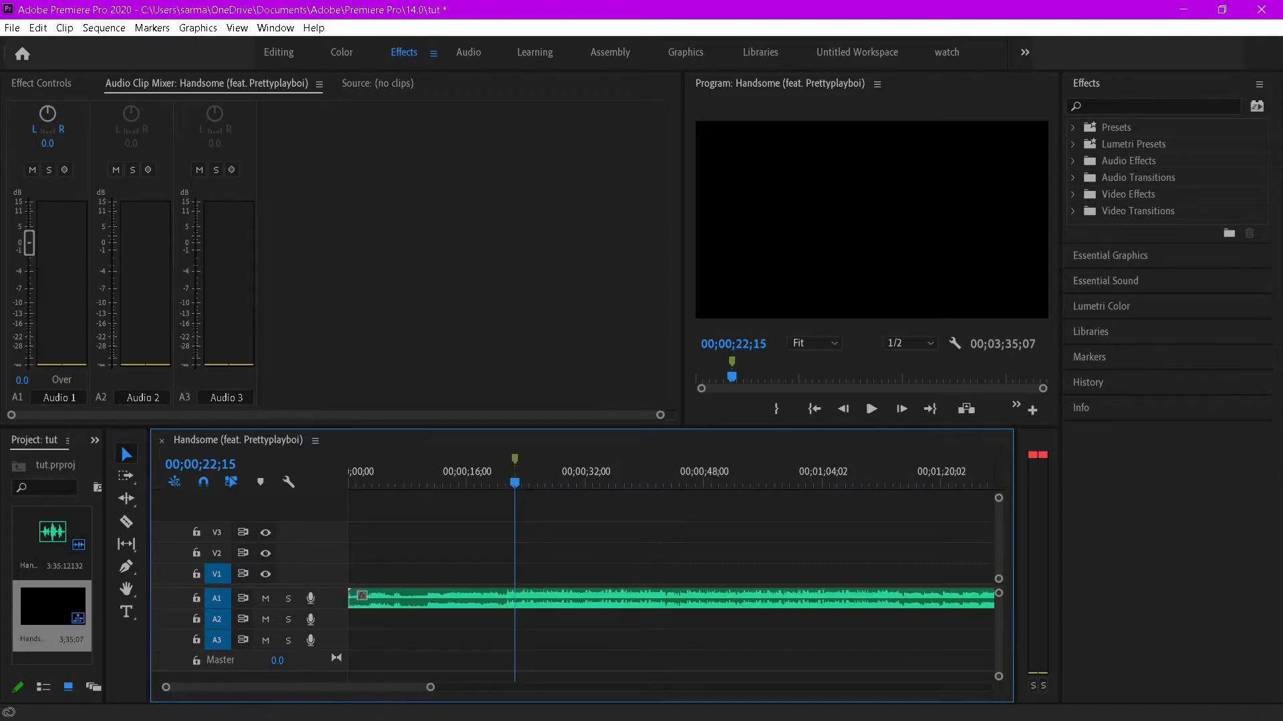
# - Add the 10.mp4 clip to the start of the timeline
pyautogui.press('super+shift+s')
pyautogui.press('super+e')
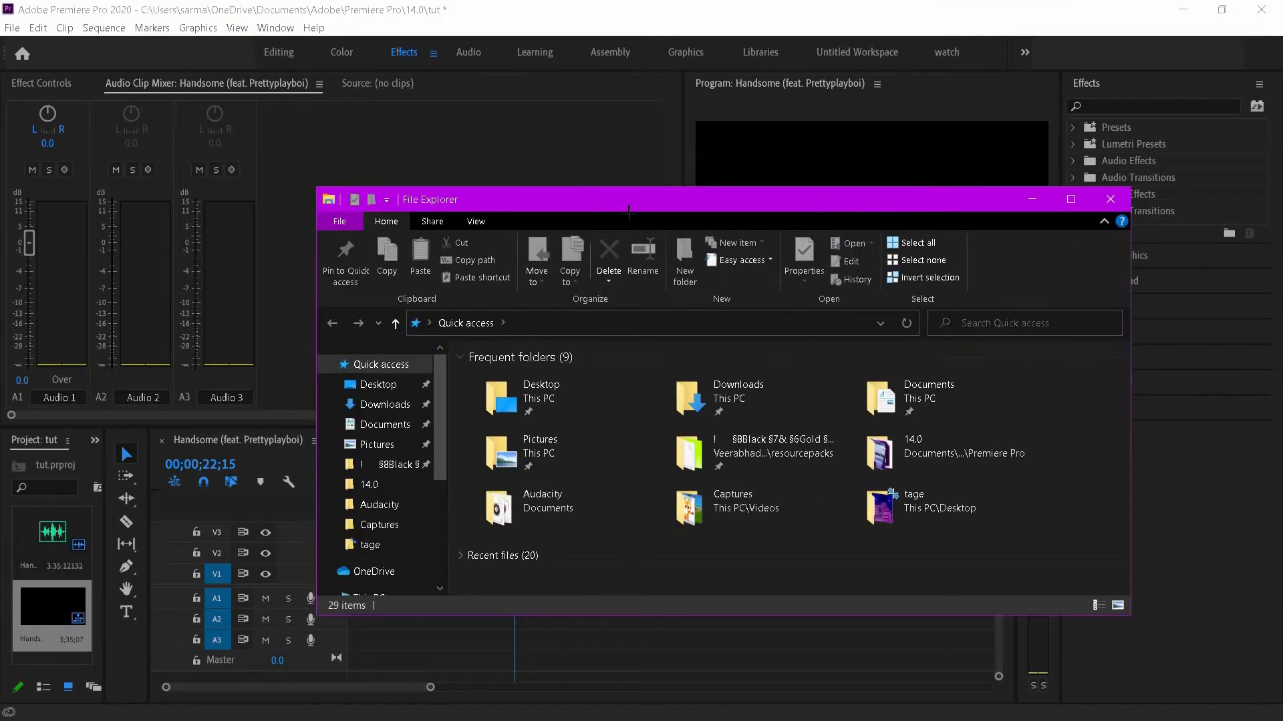
pyautogui.hotkey('alt', 'F4')
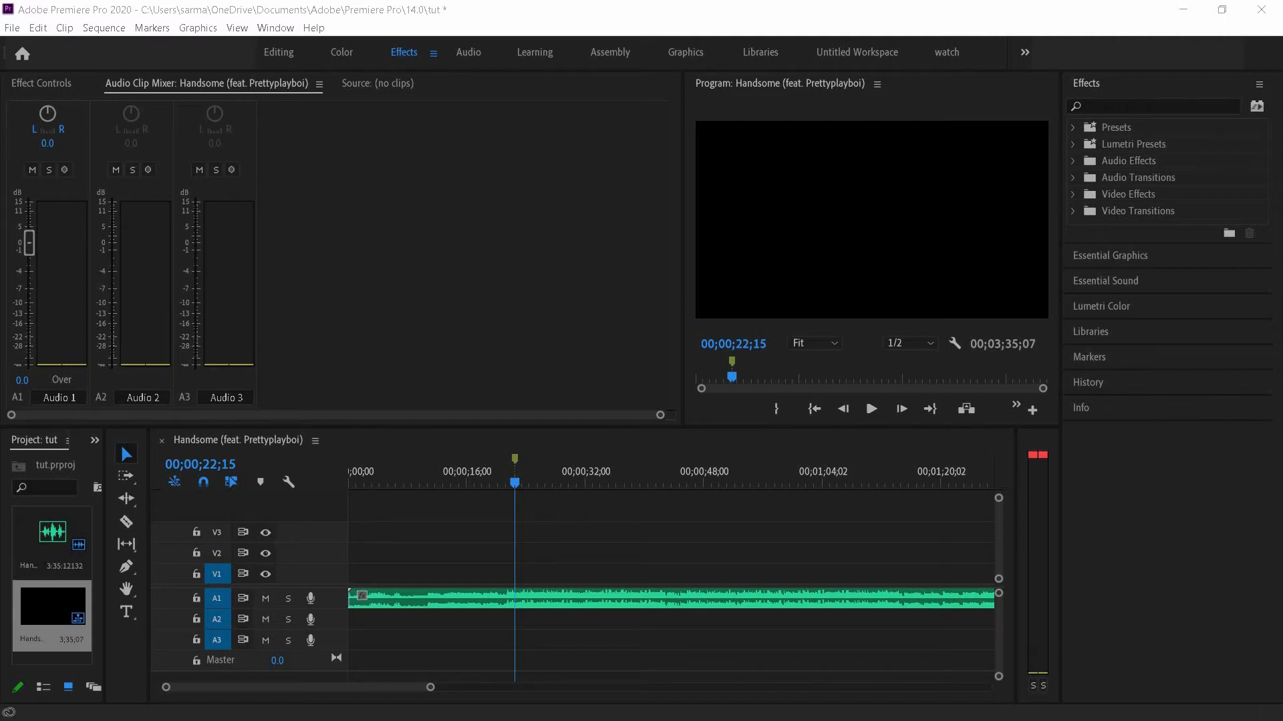
pyautogui.moveTo(695, 492); pyautogui.dragTo(354, 555)
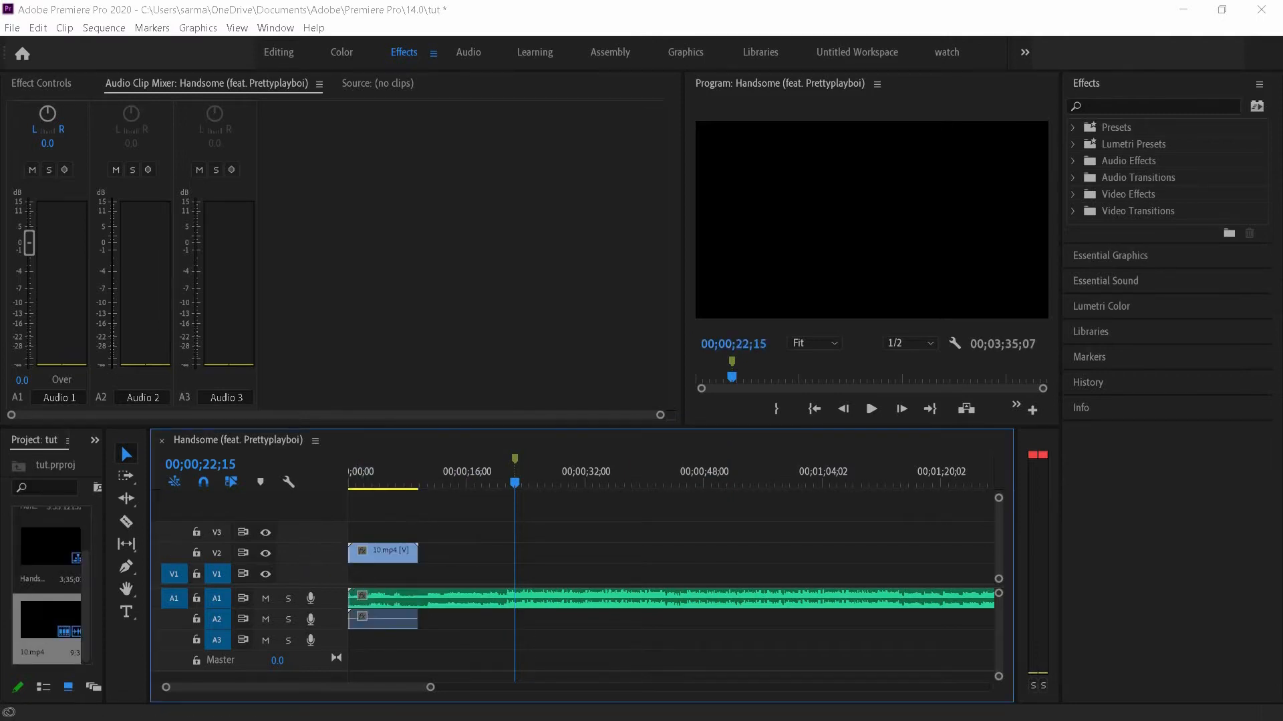
# - Try unlinking and cutting the 10.mp4 clip's audio, then undo both changes
pyautogui.rightClick(393, 623)
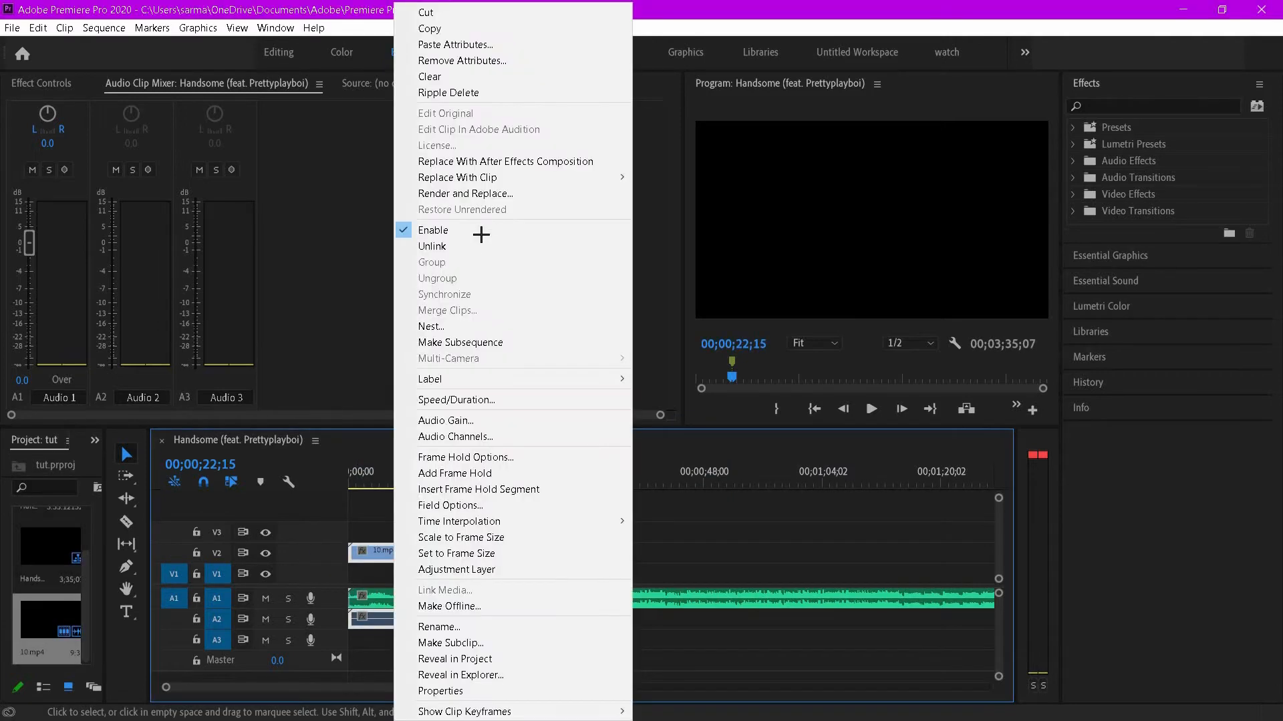
pyautogui.click(481, 249)
pyautogui.rightClick(374, 624)
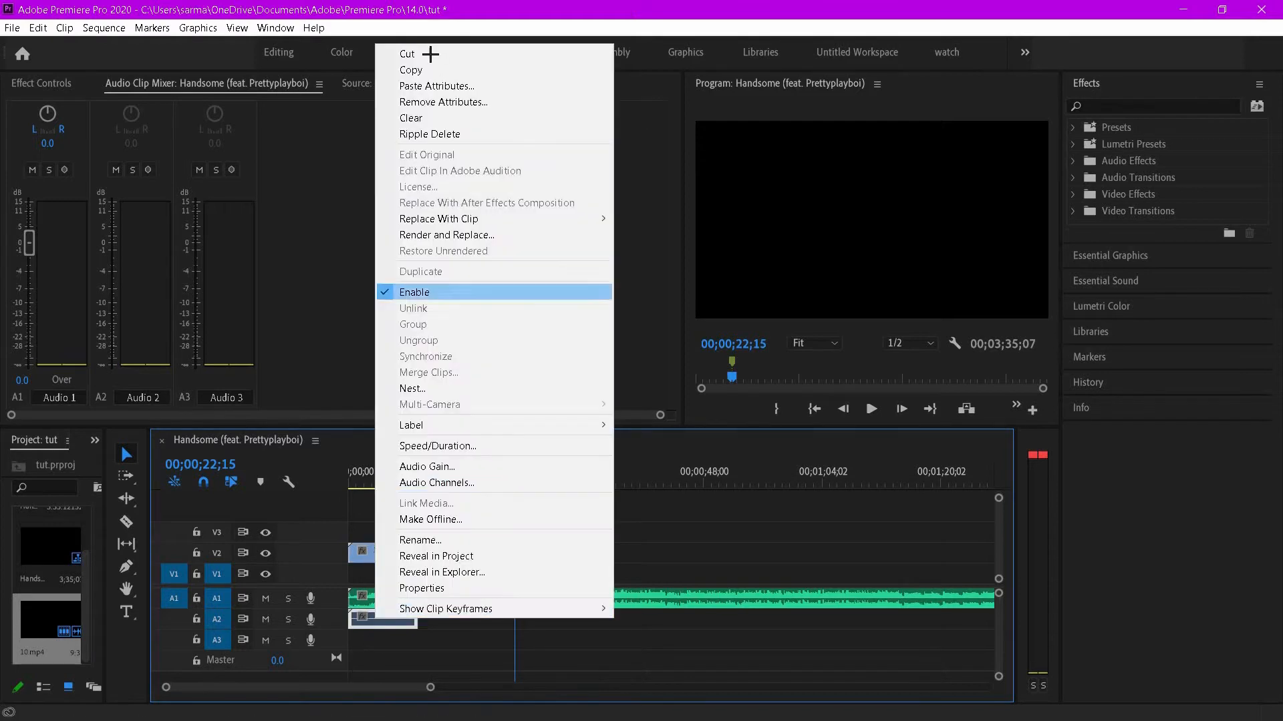
pyautogui.click(481, 54)
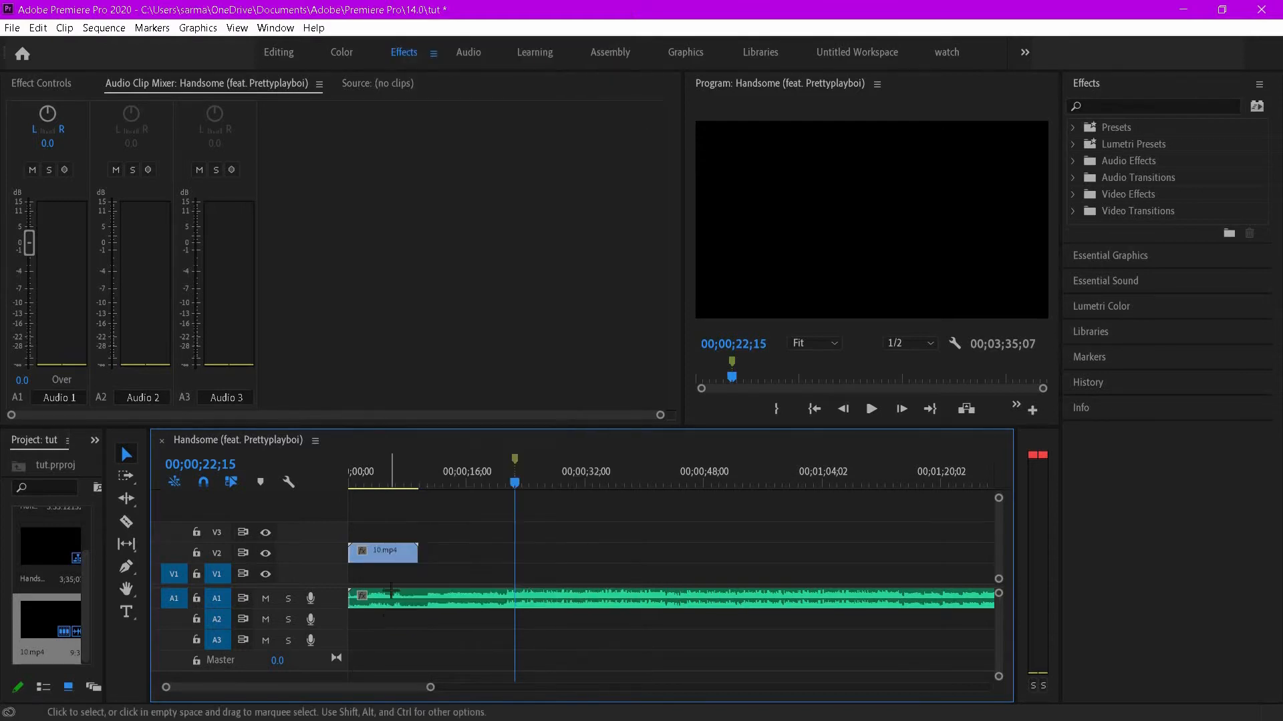
pyautogui.hotkey('ctrl', 'z')
pyautogui.hotkey('ctrl', 'z')
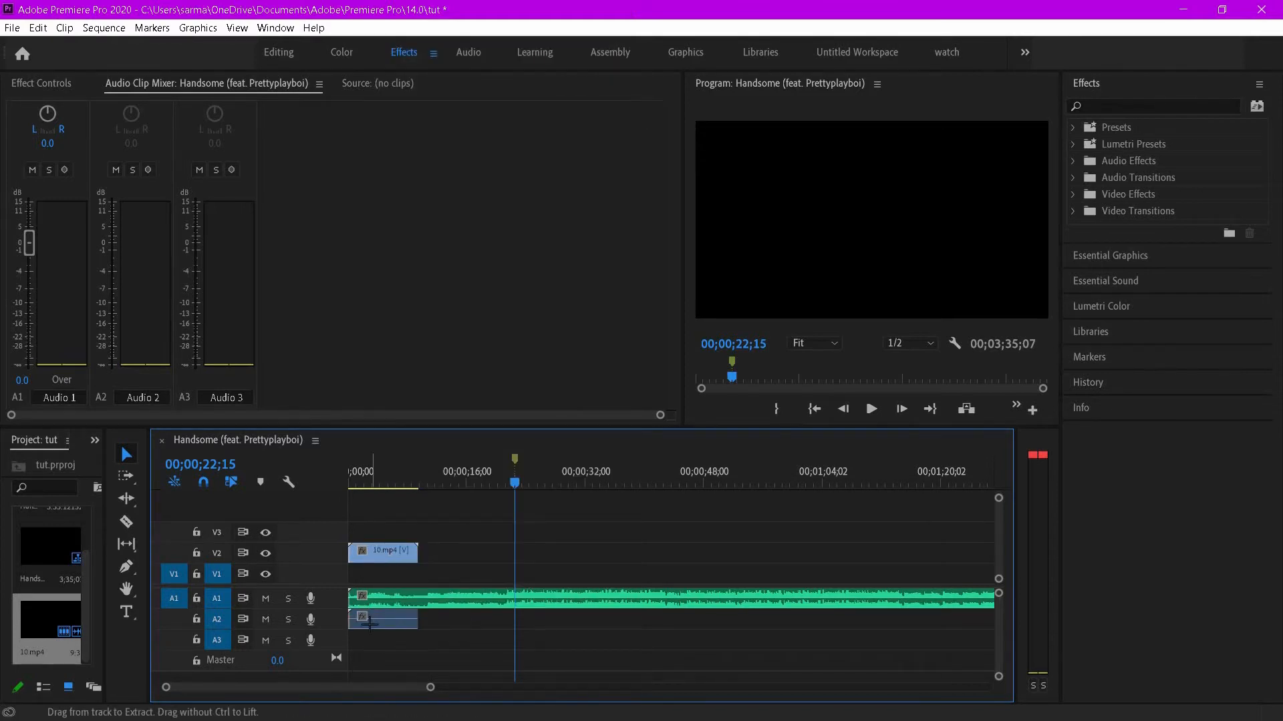
# - Unlink the 10.mp4 clip's audio and cut it from the timeline
pyautogui.rightClick(370, 622)
pyautogui.click(423, 252)
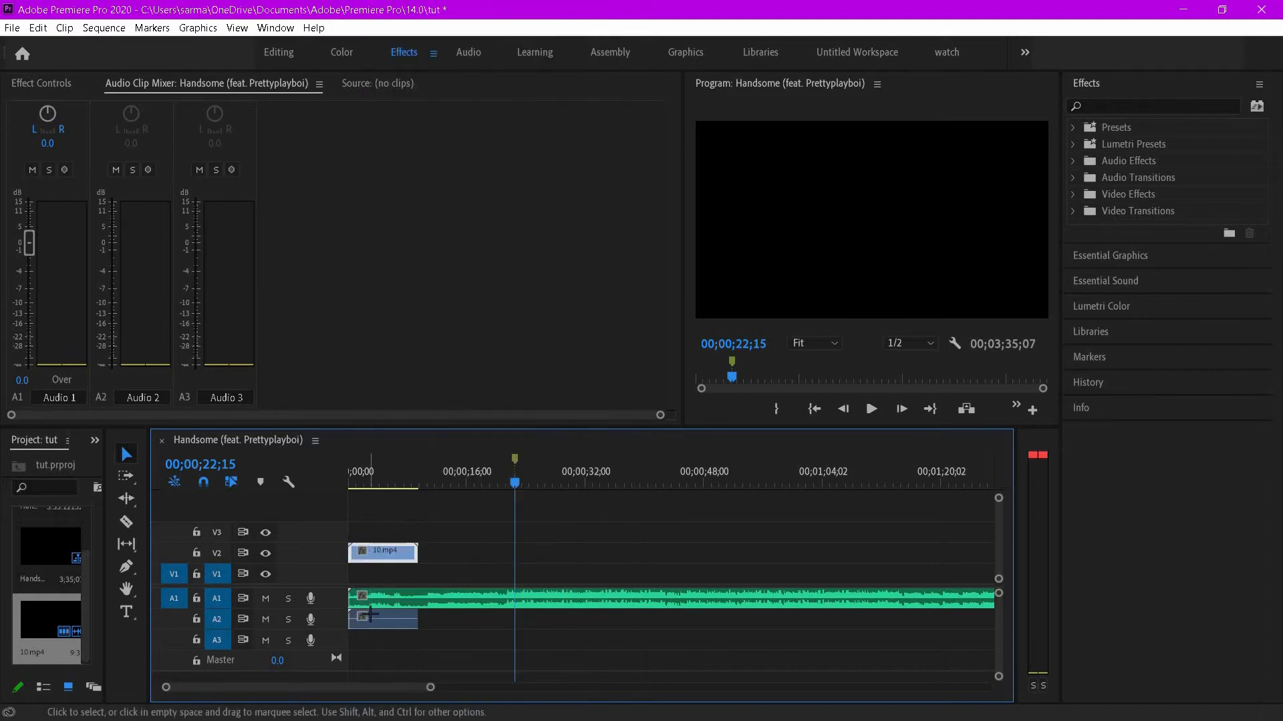
pyautogui.click(371, 620)
pyautogui.rightClick(371, 620)
pyautogui.click(403, 49)
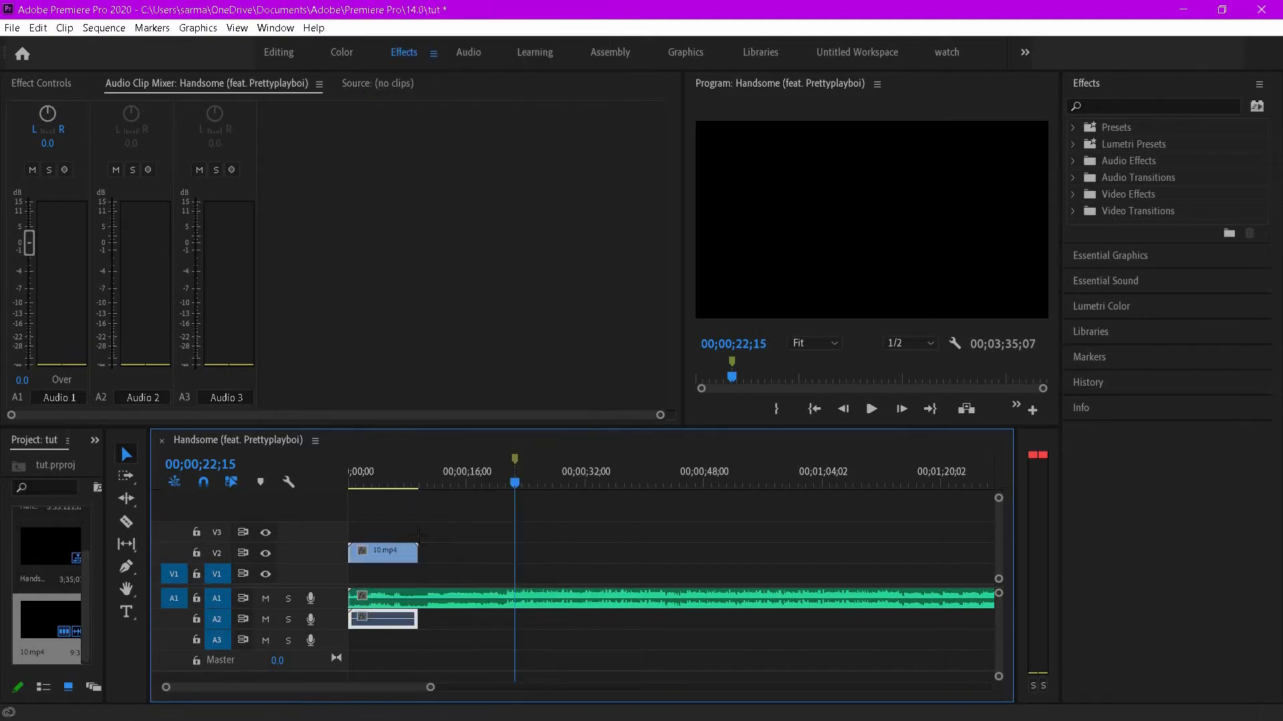
# - Move the 10.mp4 video clip down to track V1 and preview it from the start
pyautogui.moveTo(391, 558); pyautogui.dragTo(419, 549)
pyautogui.press('Home')
pyautogui.press('space')
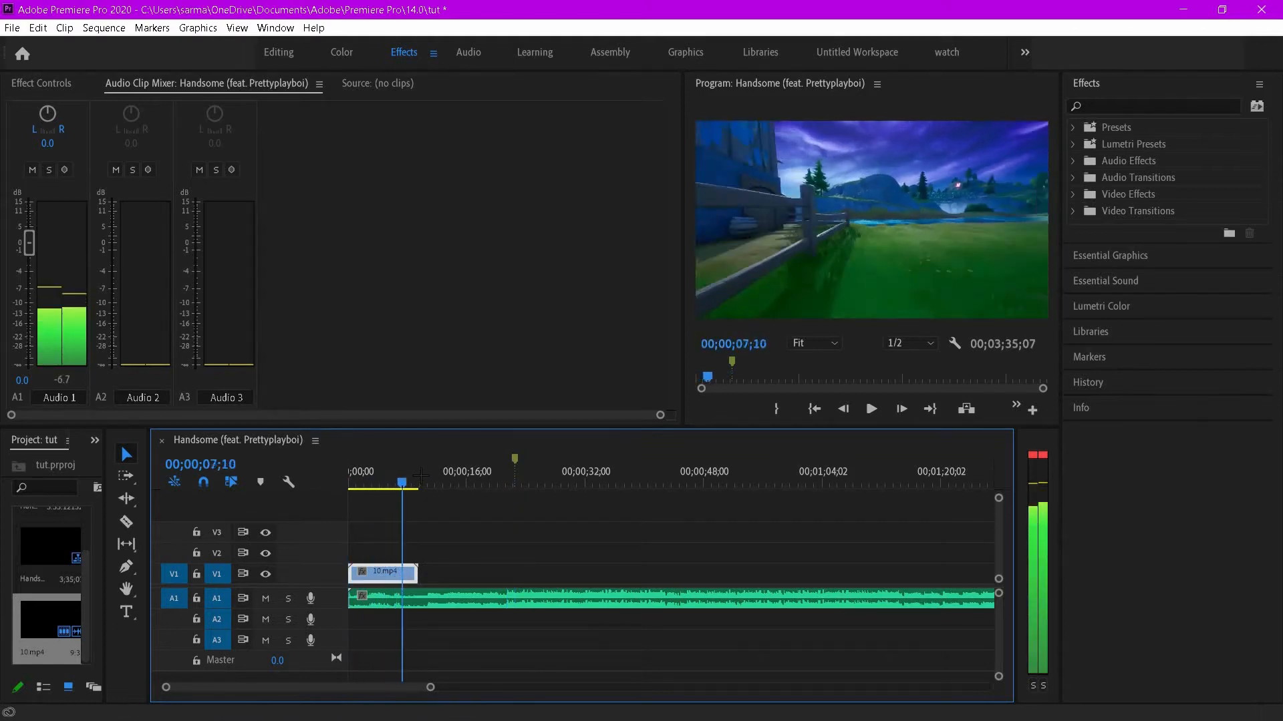
pyautogui.moveTo(390, 482); pyautogui.dragTo(350, 494)
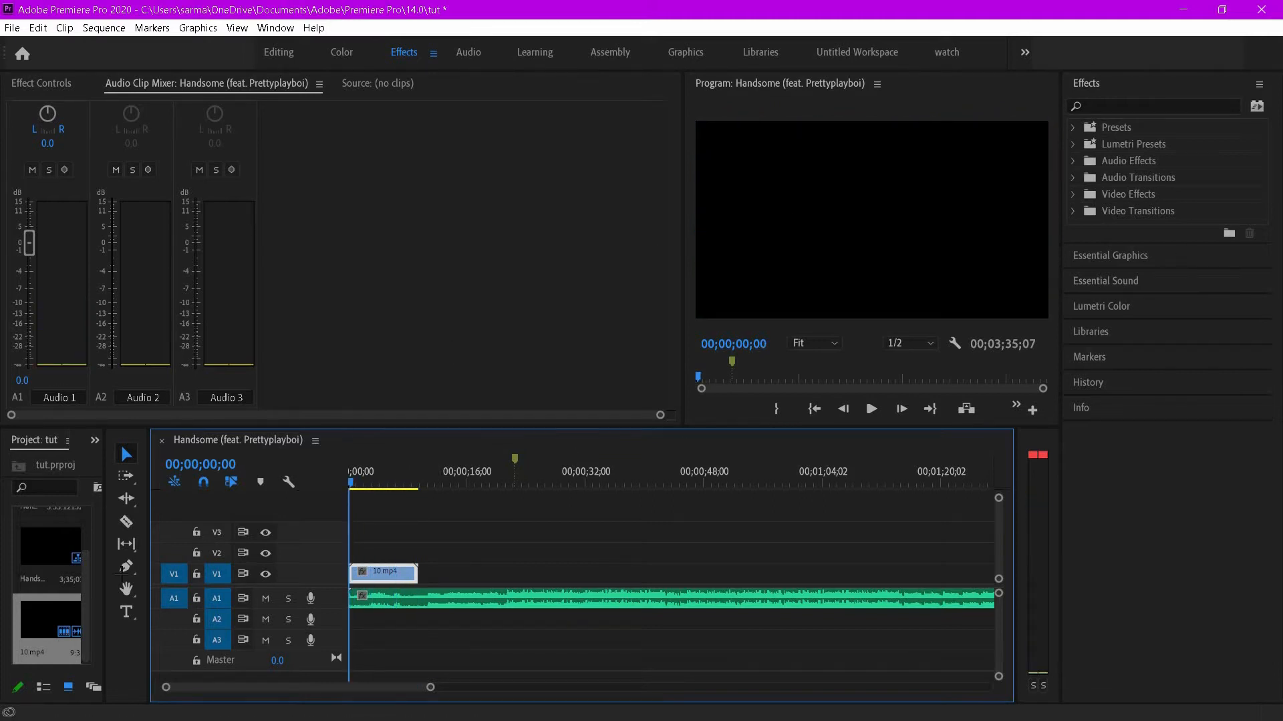
# - With the Type tool, add a title reading "Handsome Fortnite Montage" at about 00;00;02;04 over the video
pyautogui.click(126, 611)
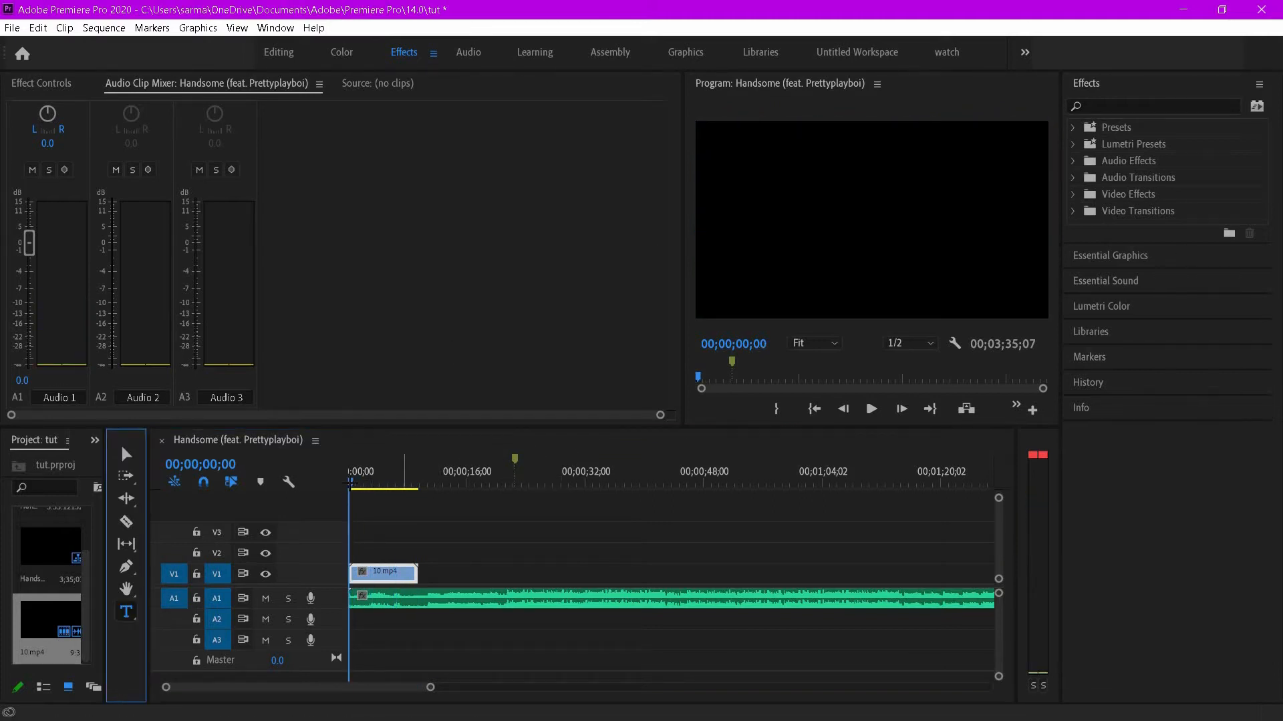
pyautogui.click(357, 482)
pyautogui.click(351, 482)
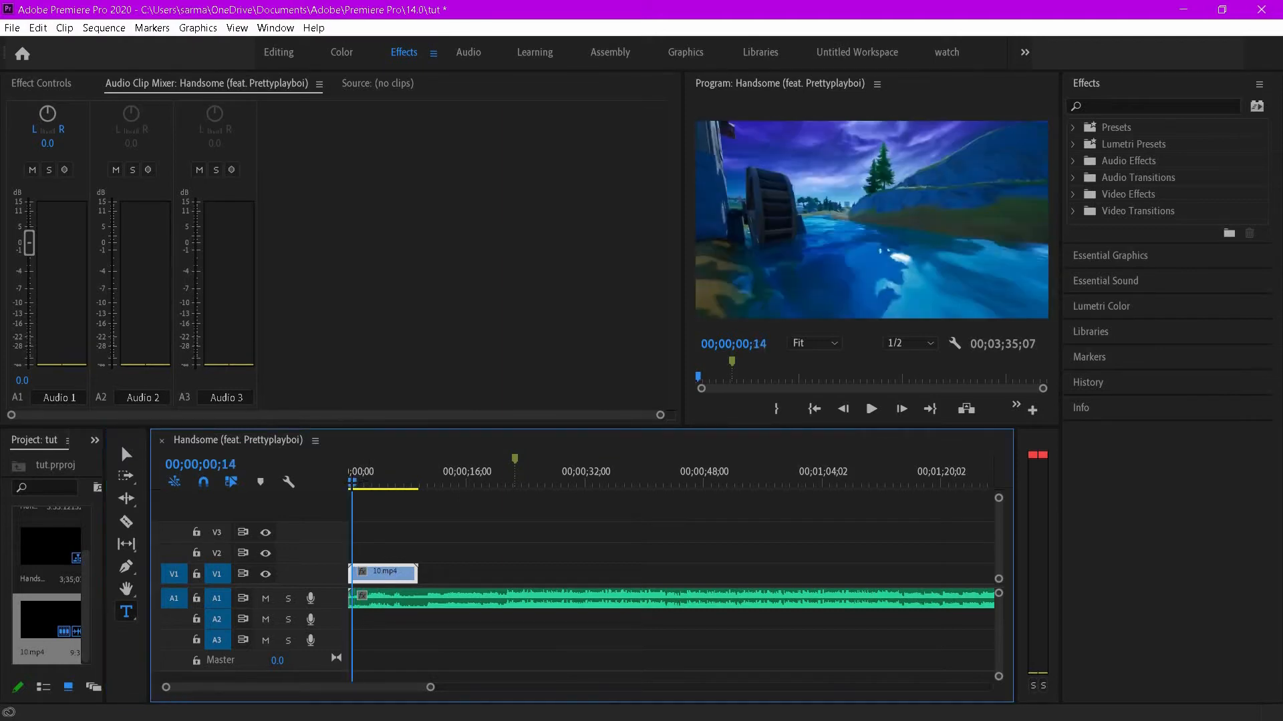
pyautogui.press('space')
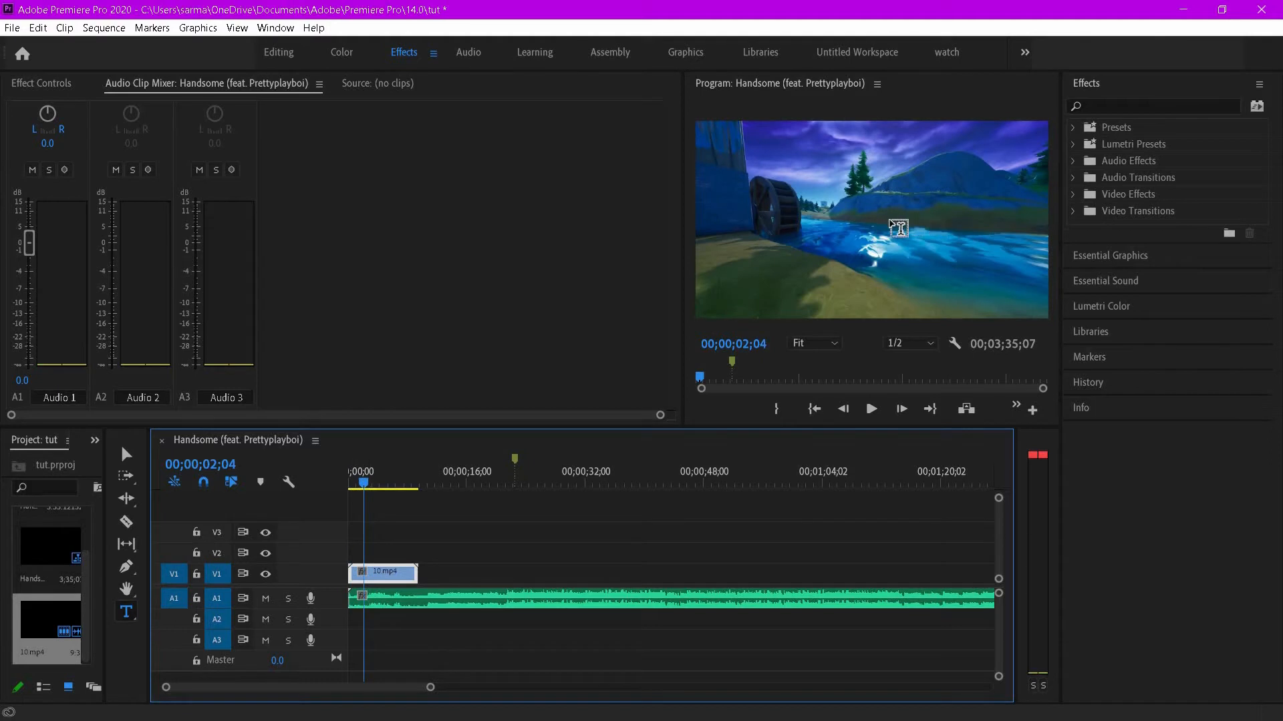
pyautogui.click(901, 205)
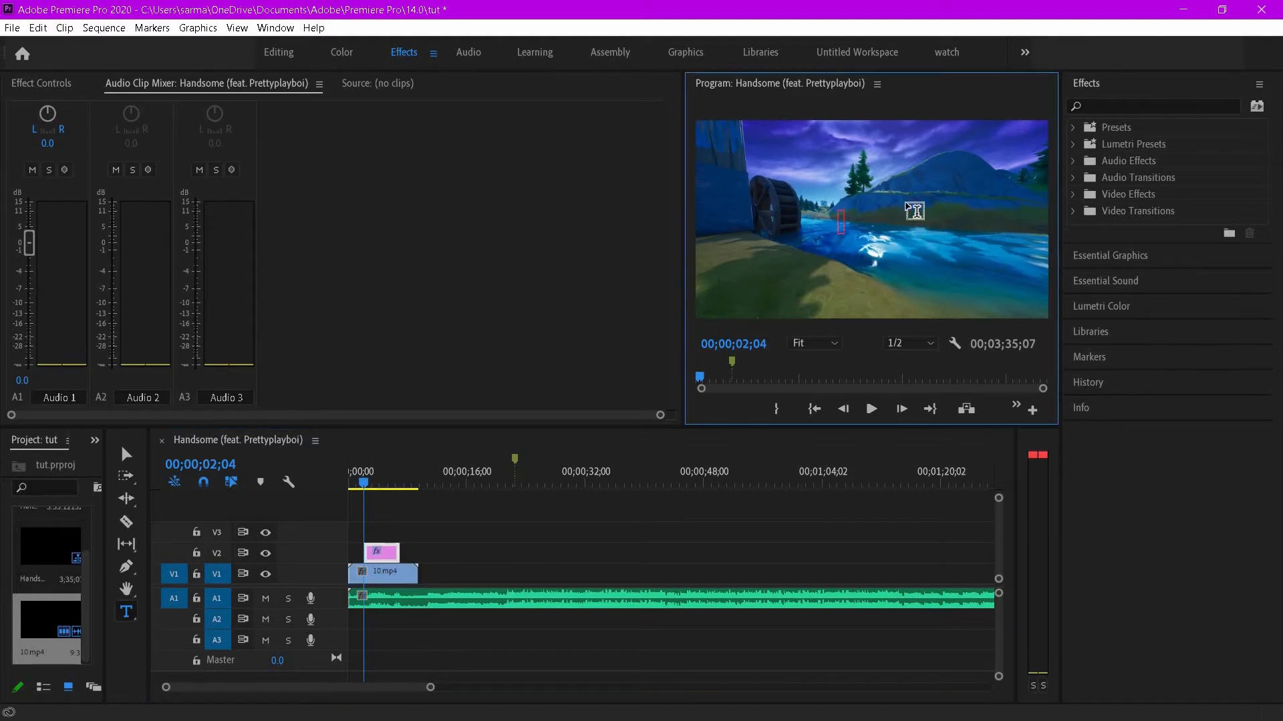
pyautogui.write('Handsoem')
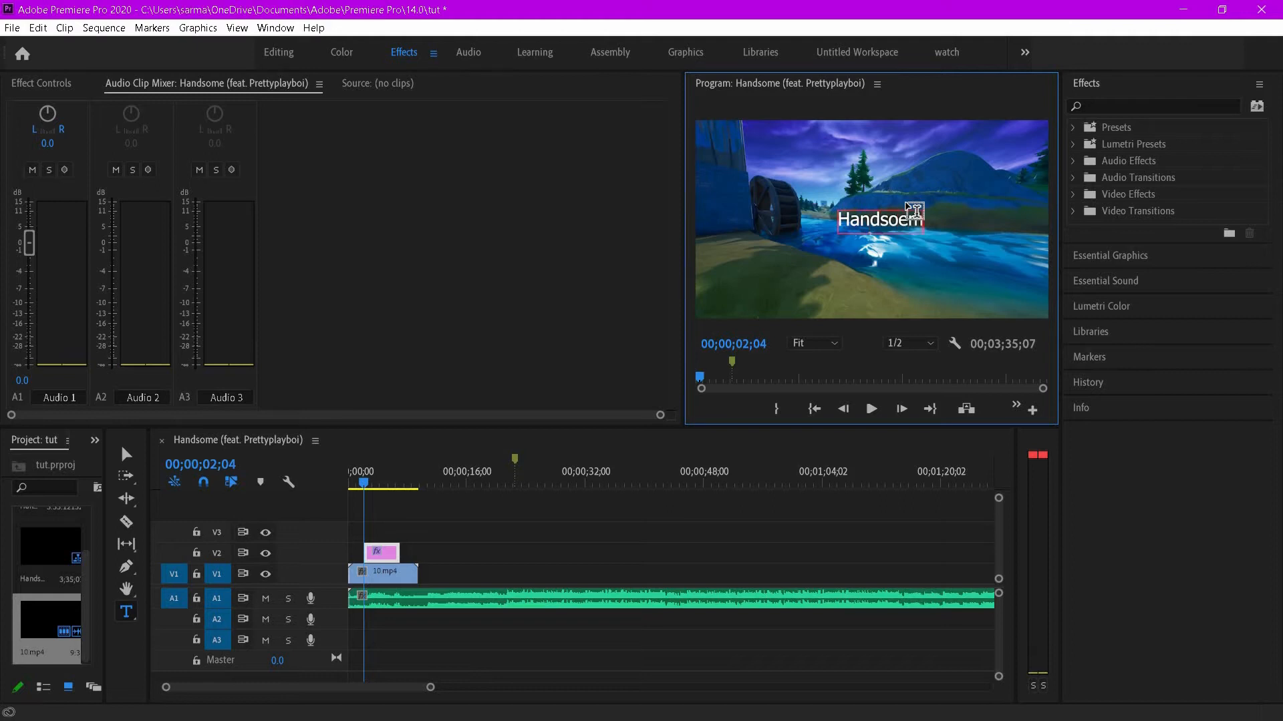
pyautogui.press('BackSpace')
pyautogui.press('BackSpace')
pyautogui.press('BackSpace')
pyautogui.write('ome Fortnite')
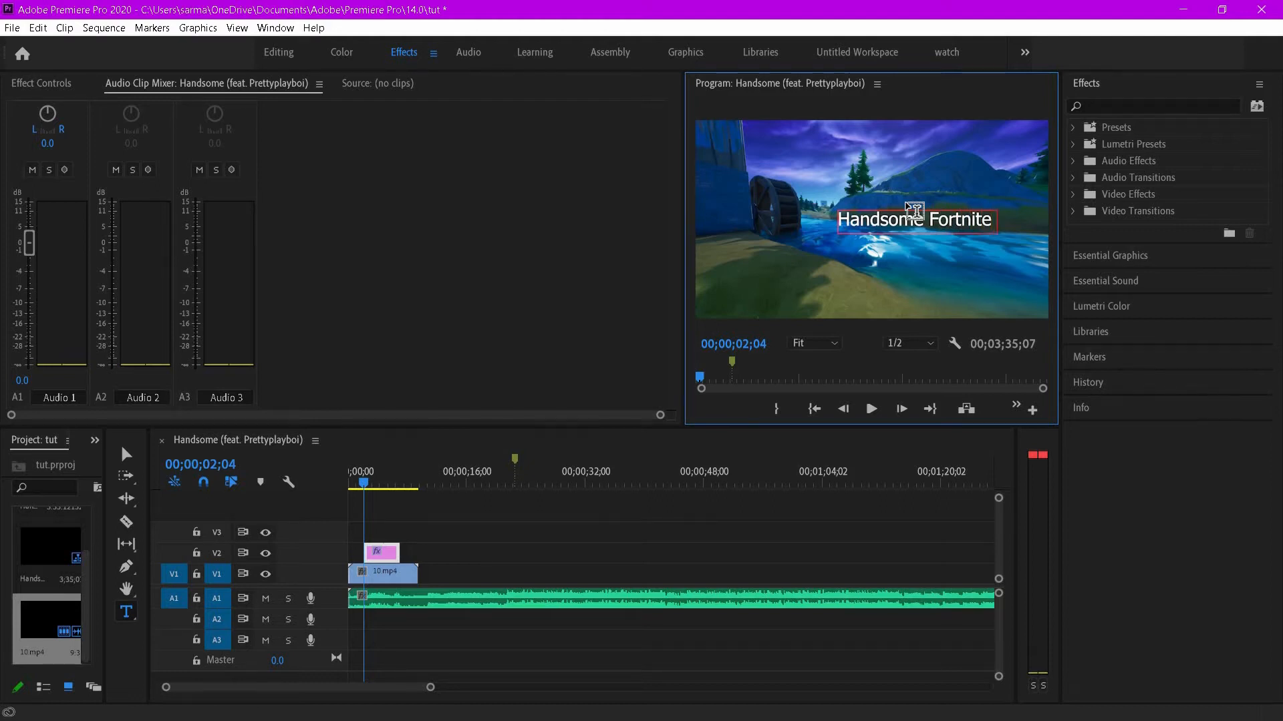
pyautogui.write(' Monta')
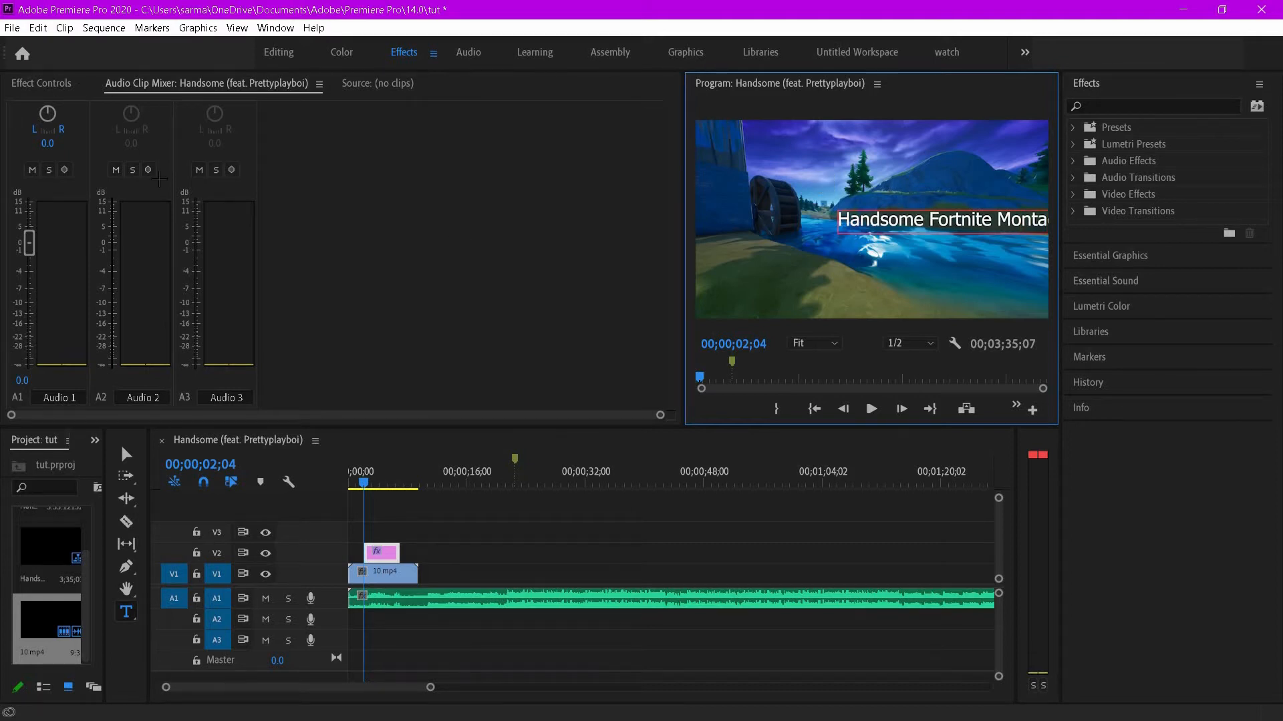
# - Move the title graphic clip to the start of track V2
pyautogui.click(378, 554)
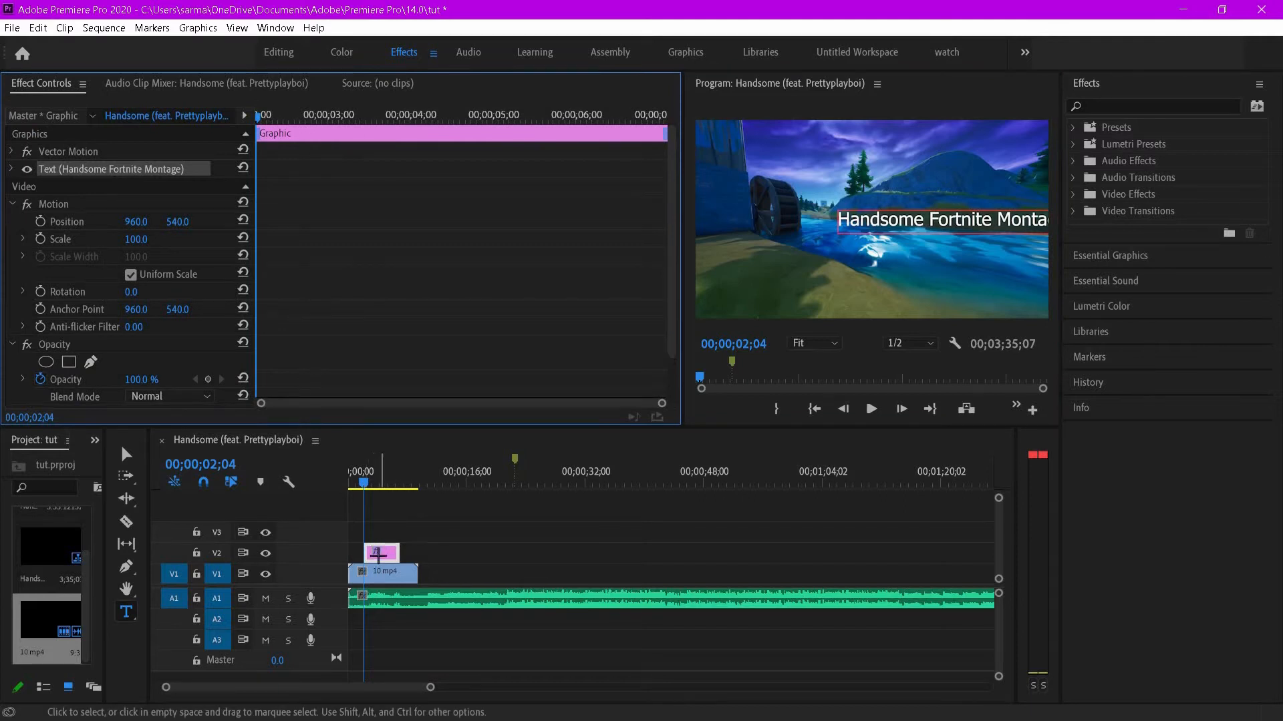
pyautogui.moveTo(378, 553); pyautogui.dragTo(362, 554)
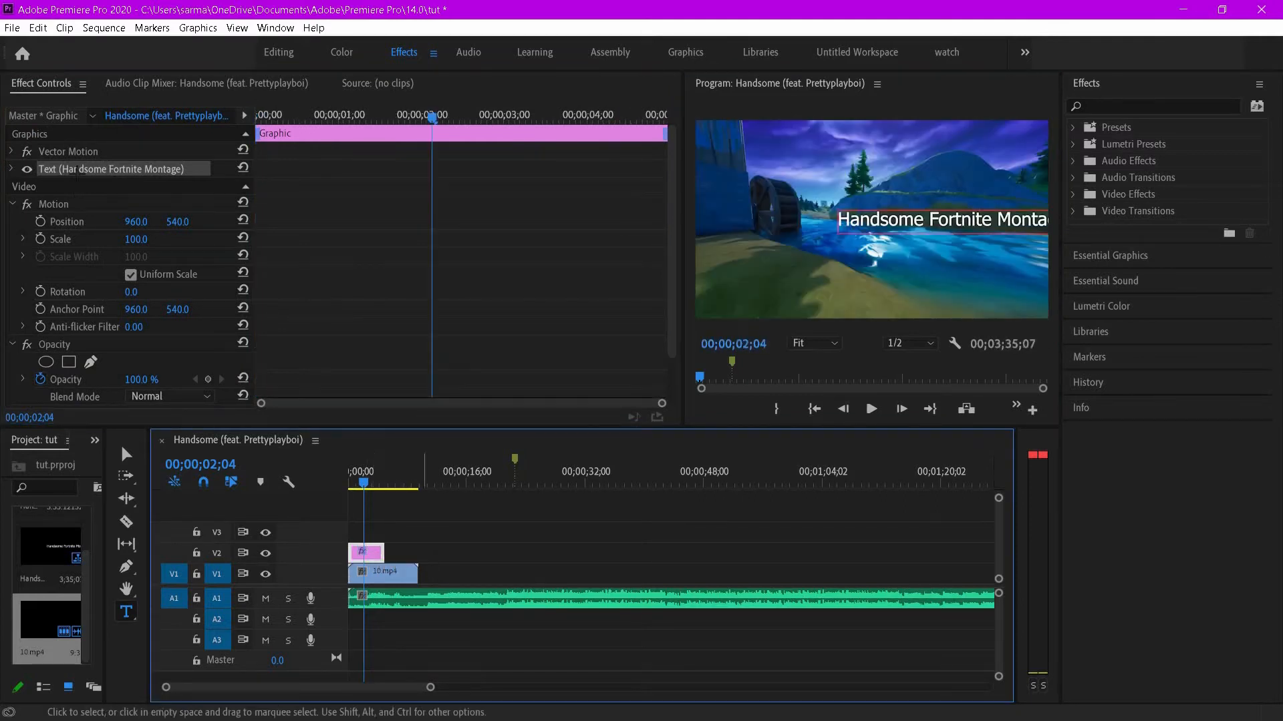
# - Set the title text's font to Akira Expanded
pyautogui.click(11, 169)
pyautogui.click(239, 223)
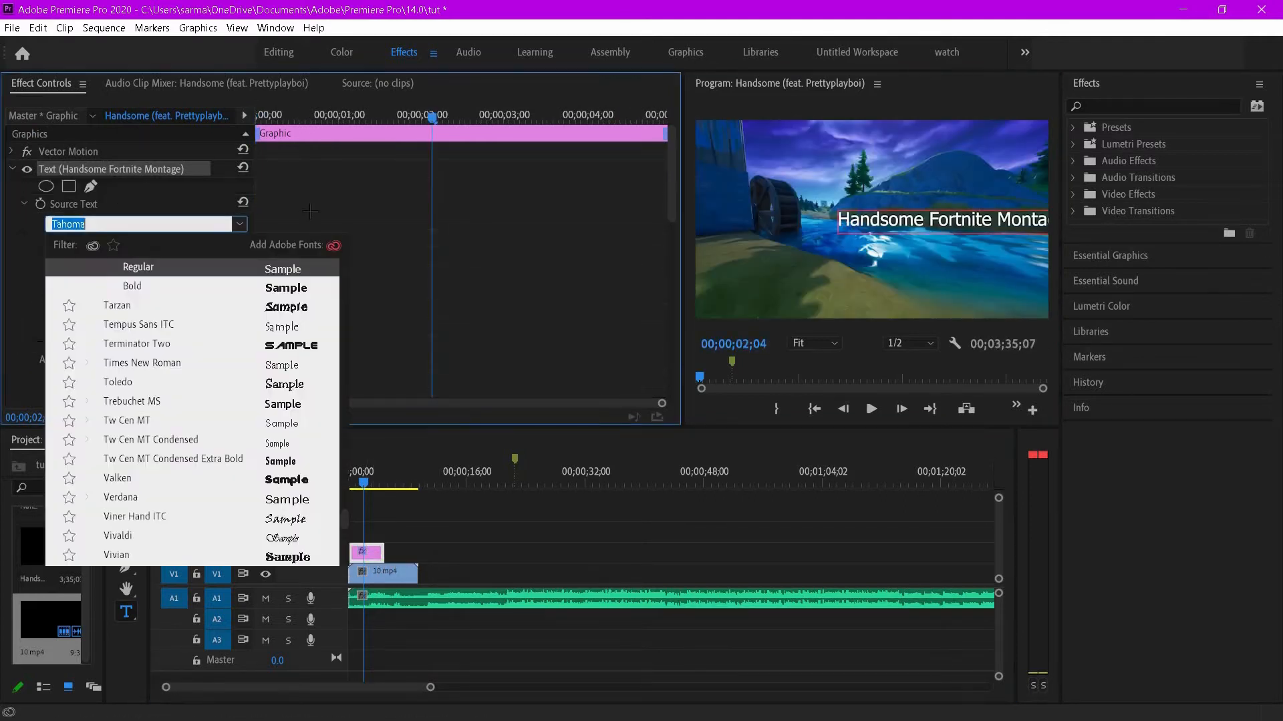
pyautogui.click(946, 232)
pyautogui.doubleClick(946, 232)
pyautogui.hotkey('ctrl', 'a')
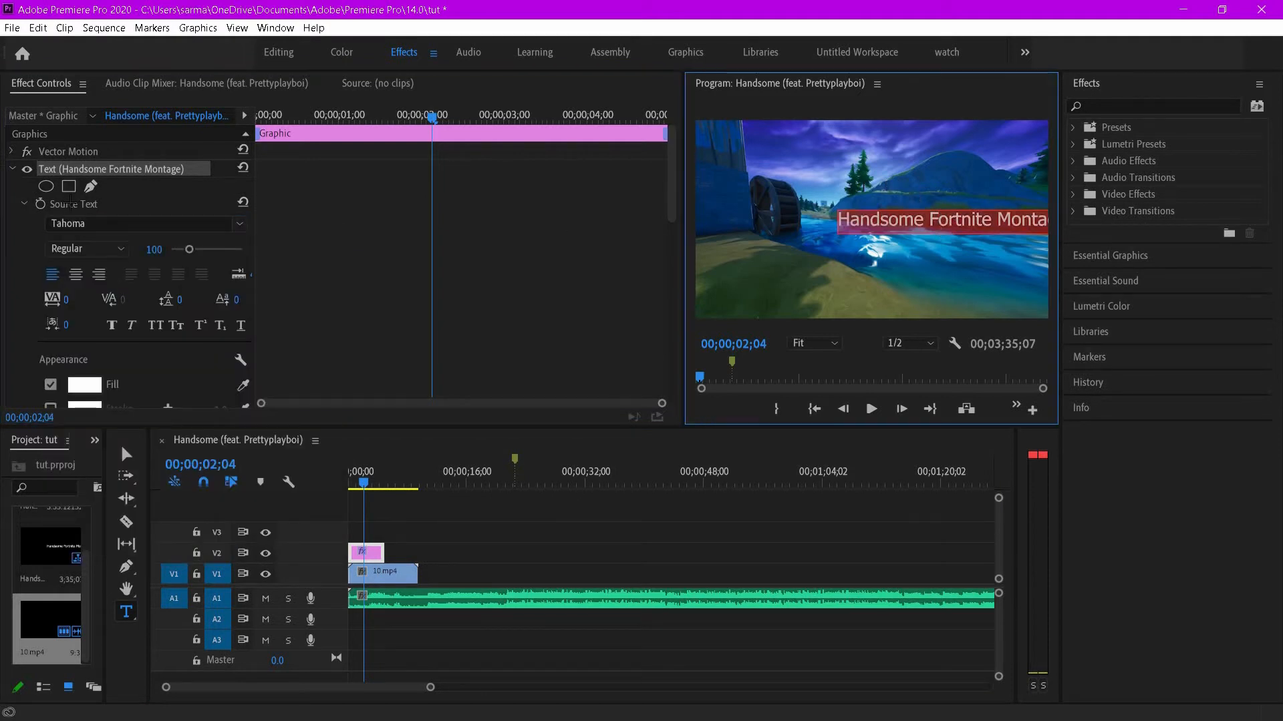
pyautogui.click(107, 224)
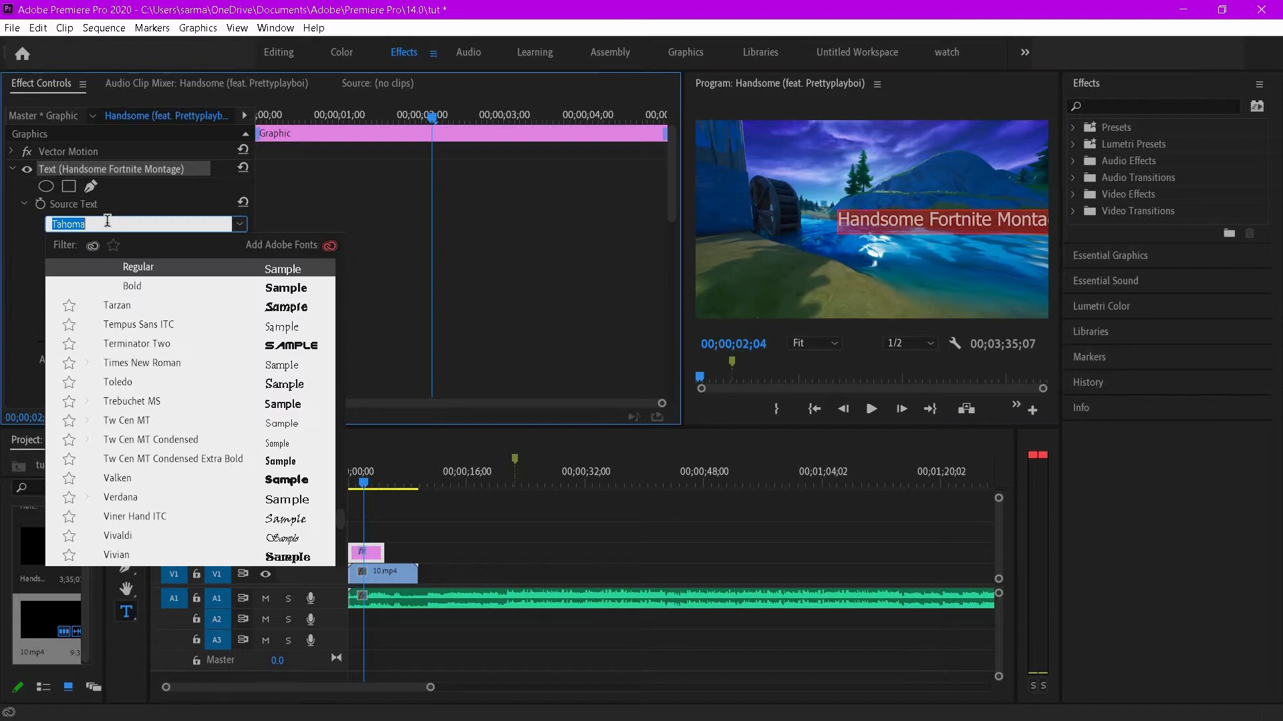
pyautogui.write('akira')
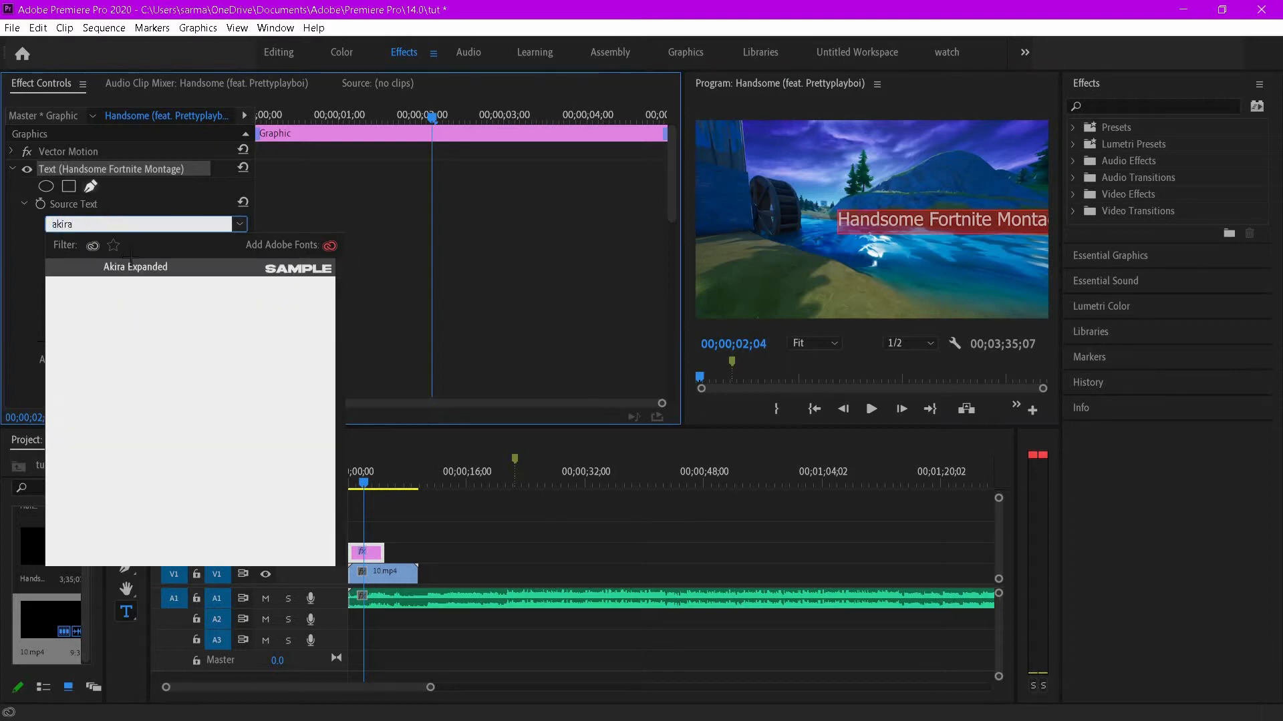
pyautogui.click(140, 270)
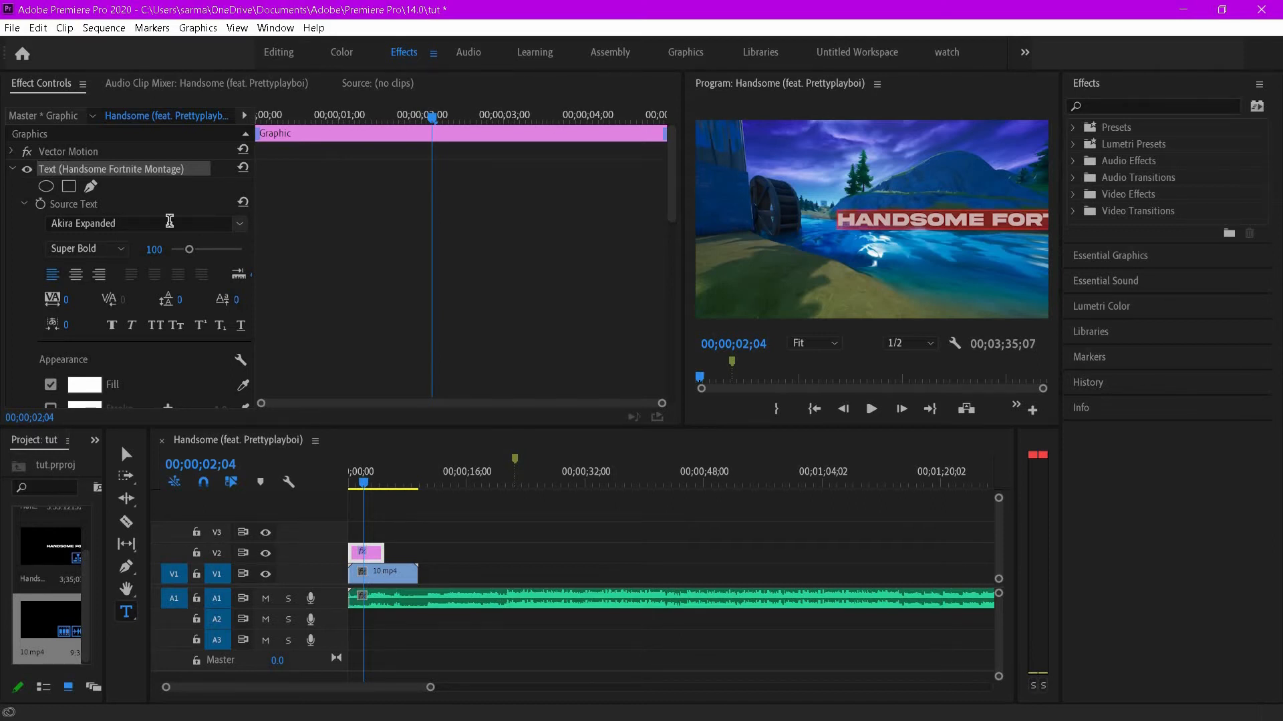
# - Center-align the title text and break it onto two lines after "HANDSOME"
pyautogui.hotkey('ctrl', 'shift', 'c')
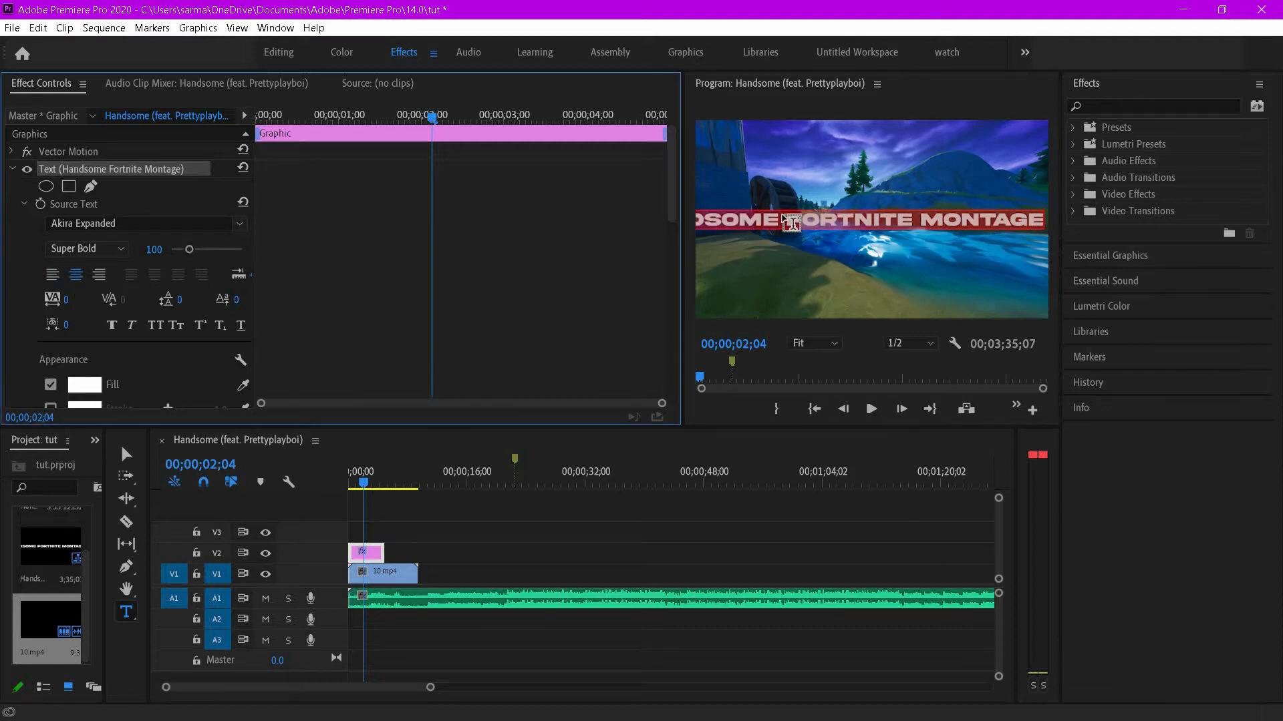
pyautogui.click(797, 231)
pyautogui.doubleClick(797, 231)
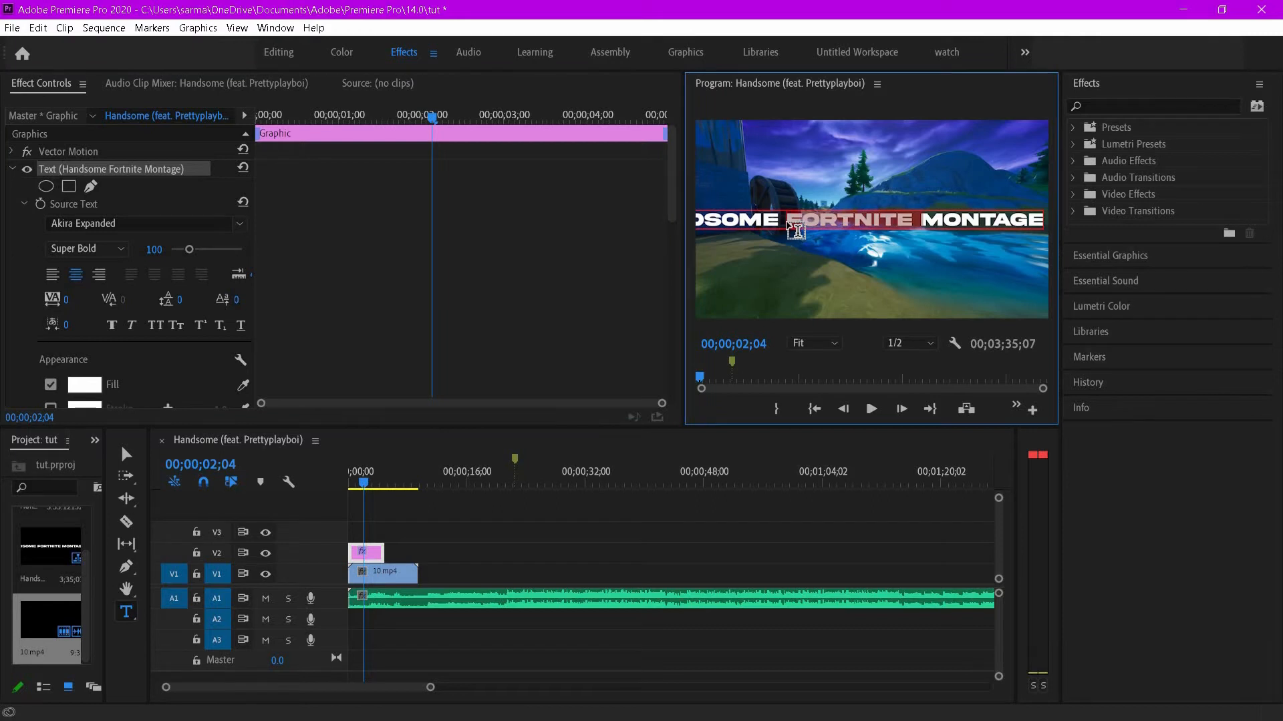
pyautogui.click(797, 231)
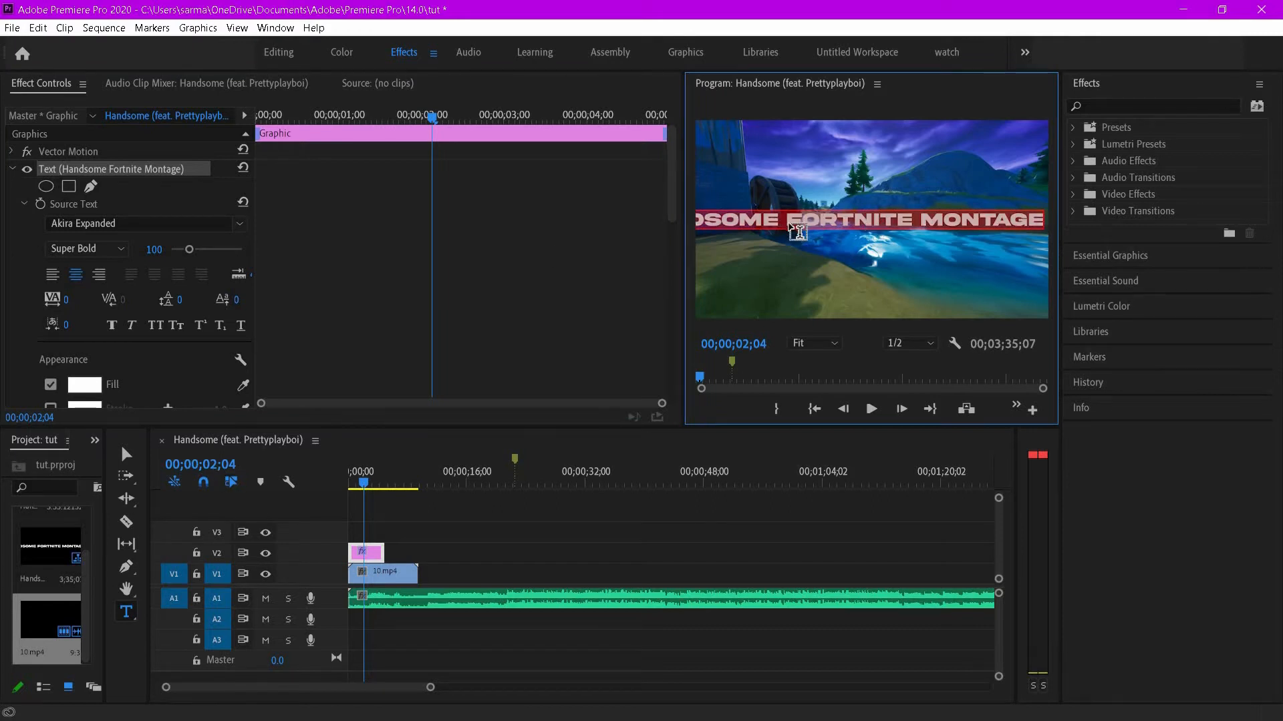
pyautogui.click(797, 233)
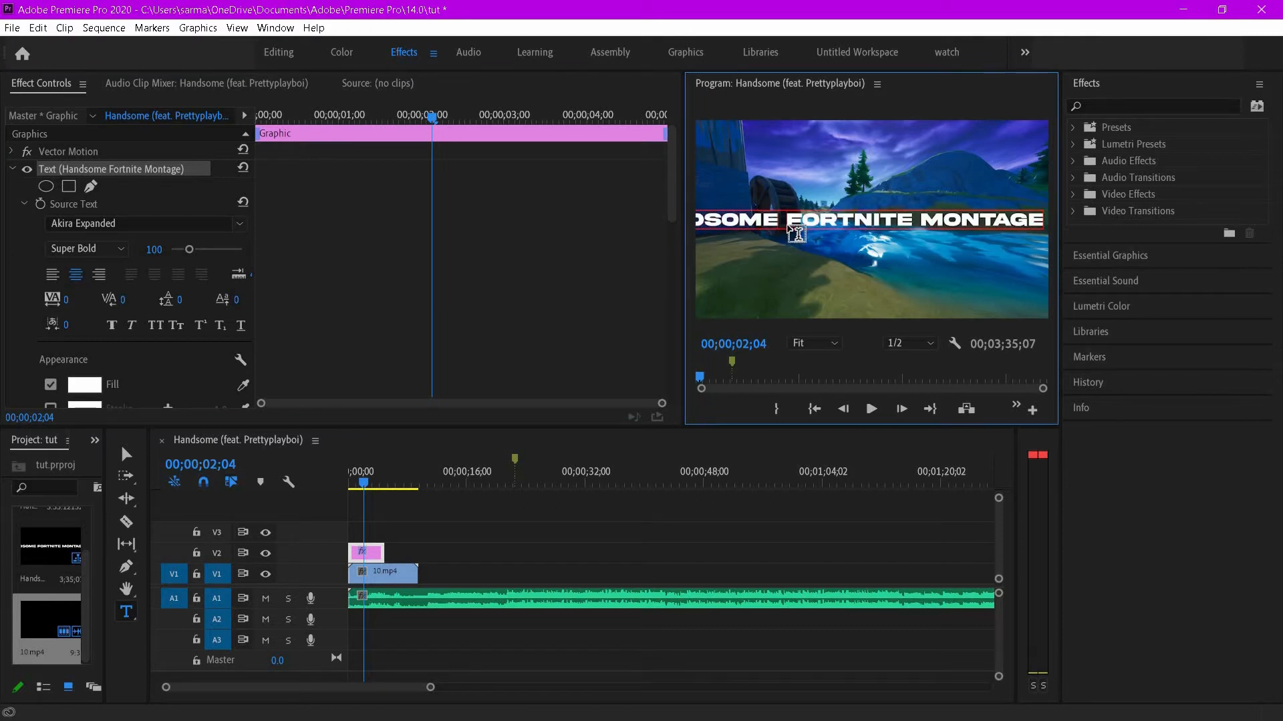
pyautogui.press('Return')
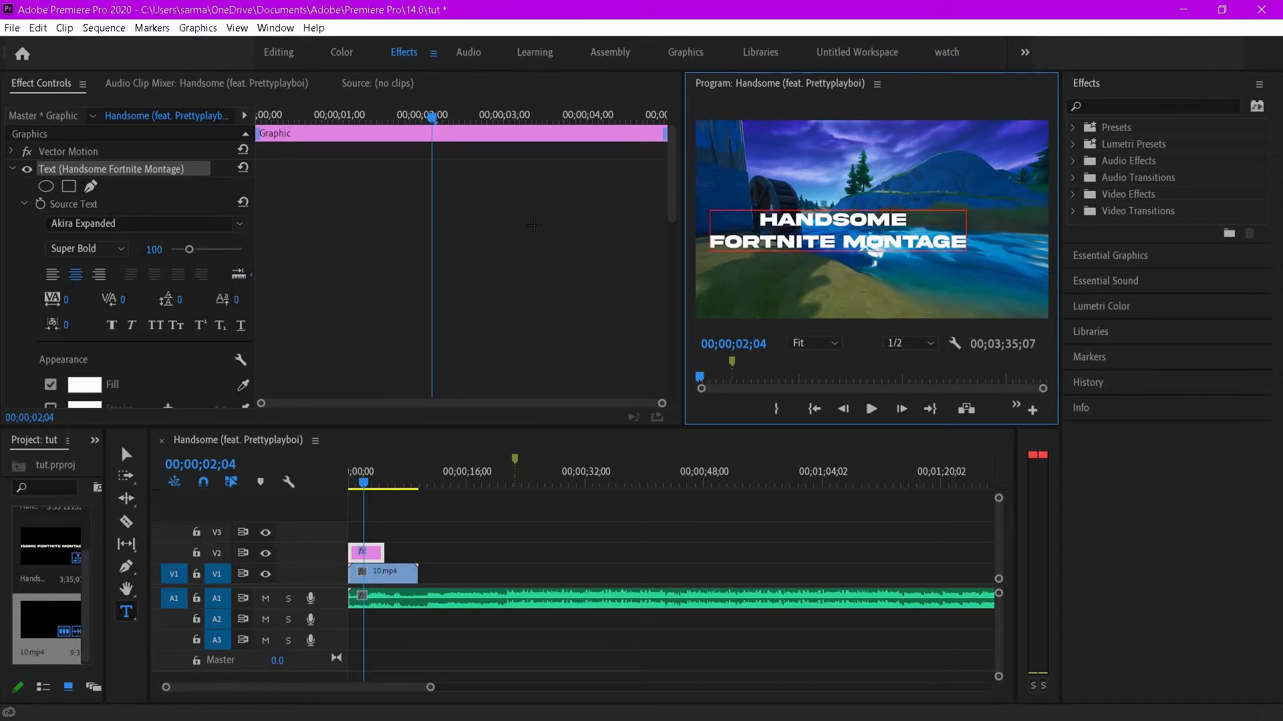
pyautogui.press('Escape')
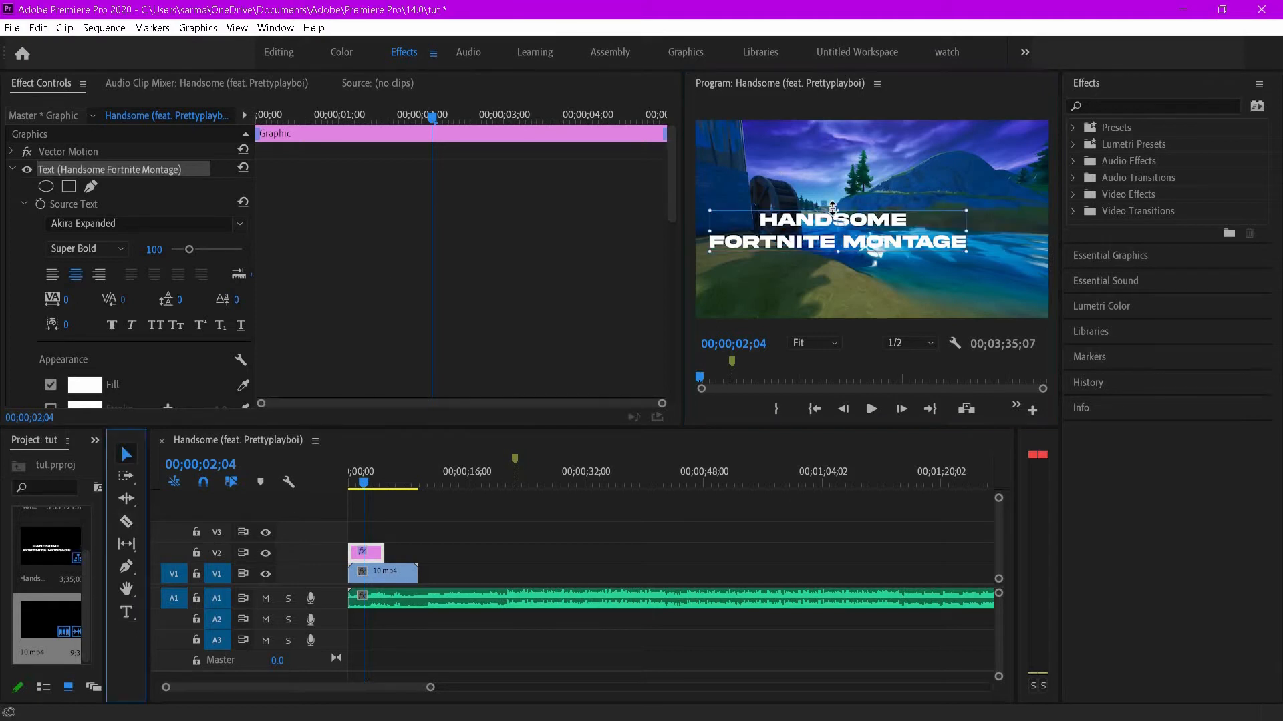
# - Move the title slightly up and right in the frame and shorten the title clip a little on the timeline
pyautogui.click(868, 240)
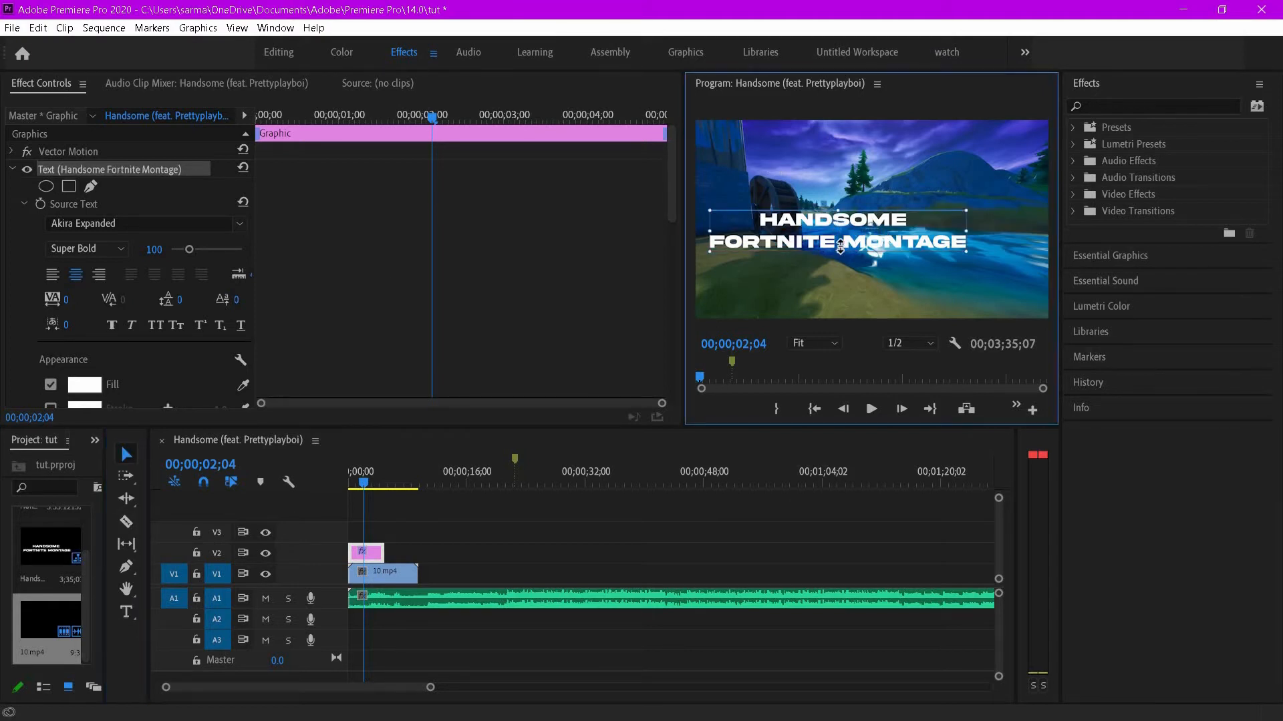
pyautogui.moveTo(867, 245); pyautogui.dragTo(890, 221)
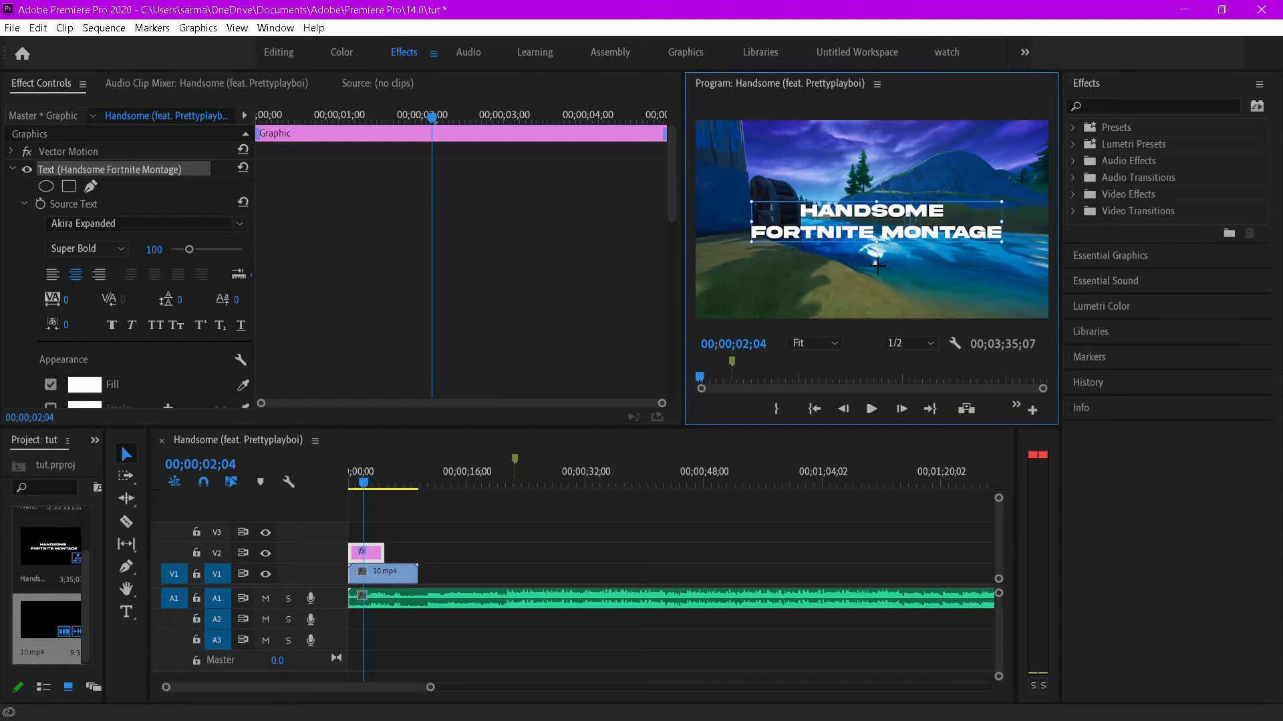
pyautogui.moveTo(384, 552); pyautogui.dragTo(375, 552)
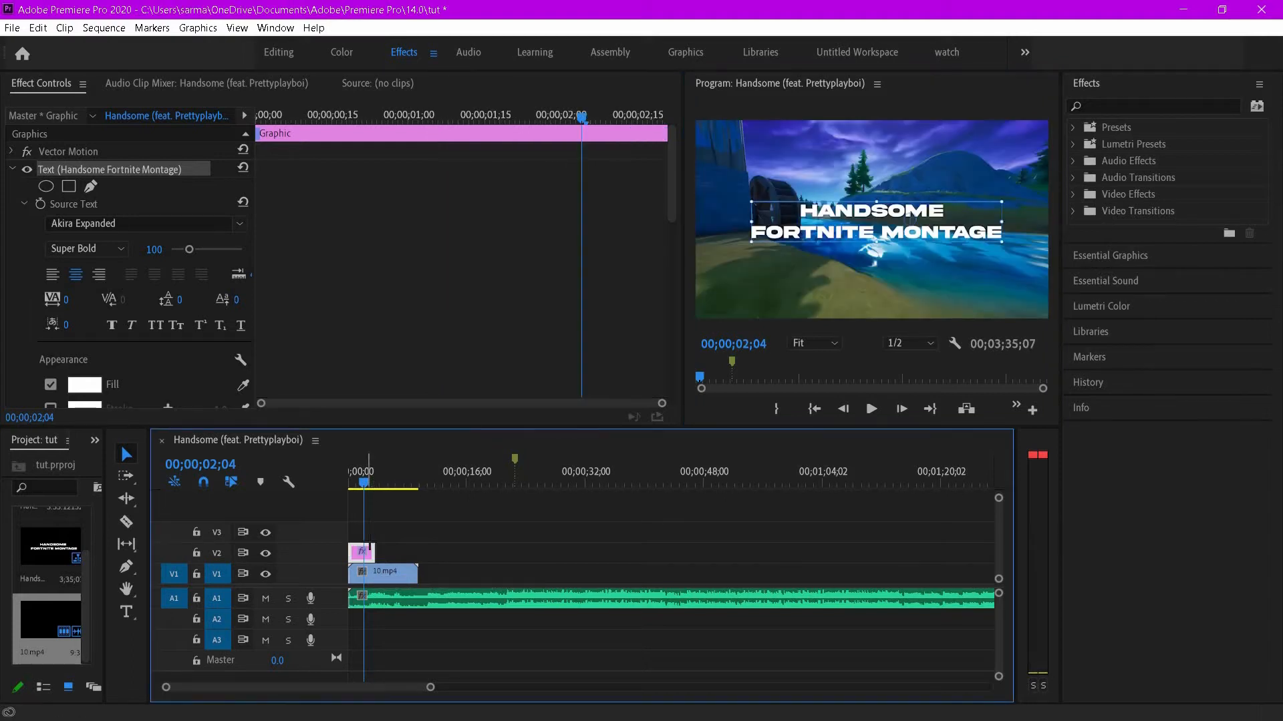
pyautogui.moveTo(367, 486); pyautogui.dragTo(372, 487)
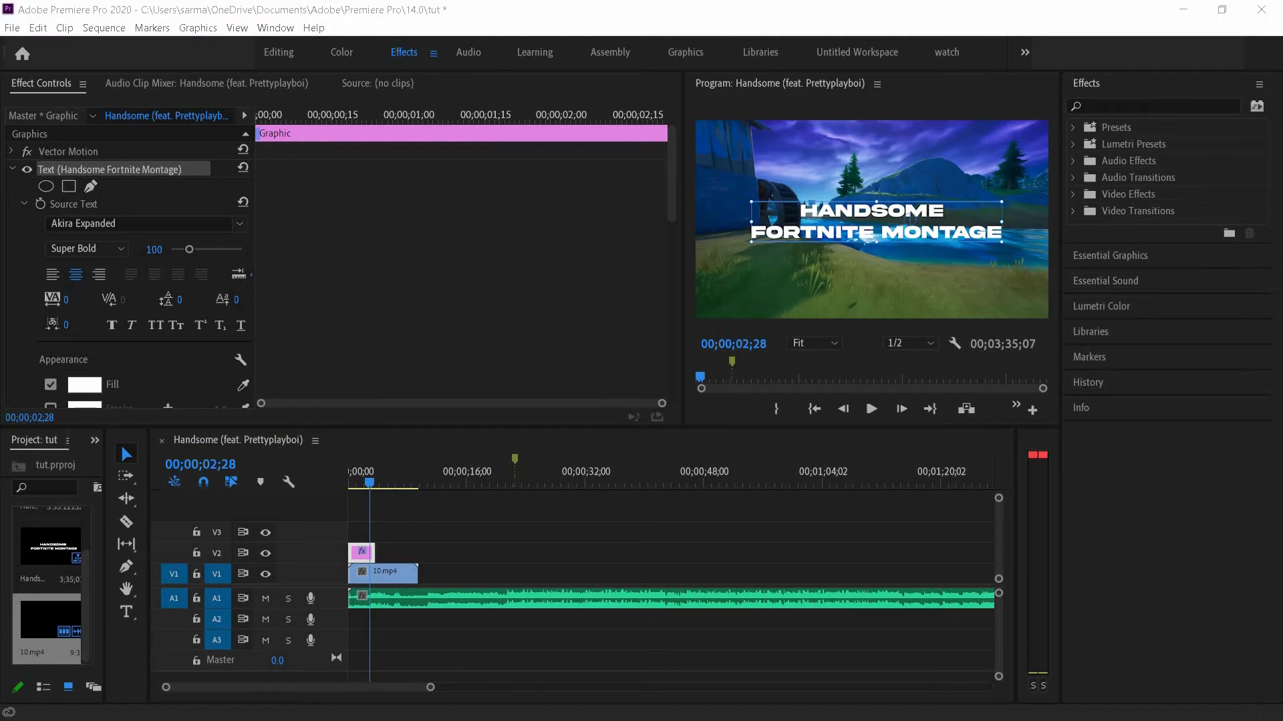
# - Add the ed.mov clip to track V2 directly after the title clip
pyautogui.press('super+e')
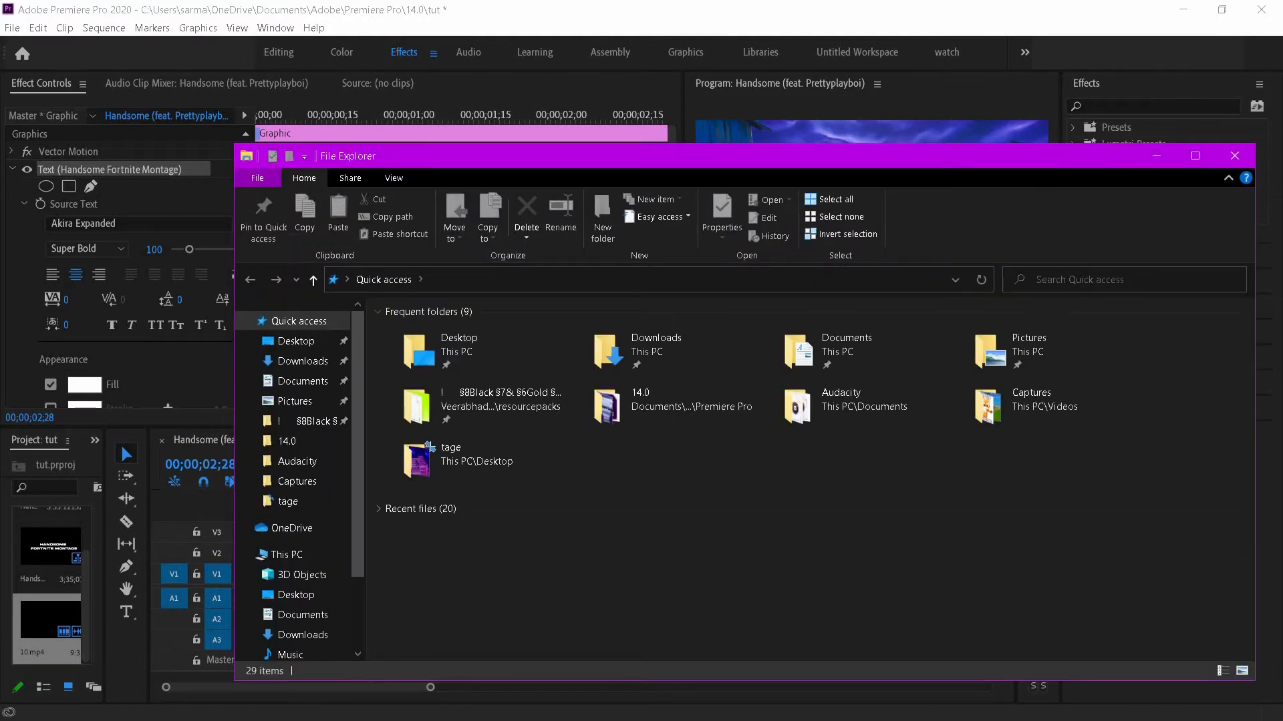
pyautogui.hotkey('alt', 'F4')
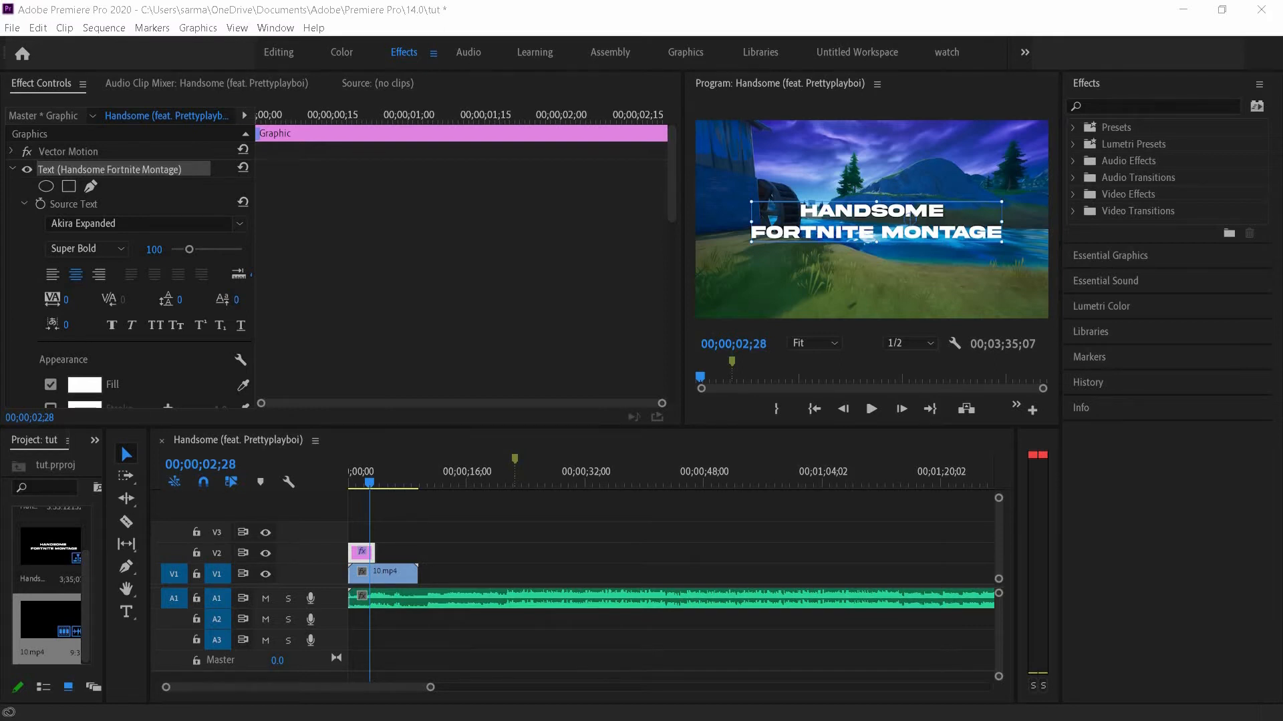
pyautogui.moveTo(397, 499); pyautogui.dragTo(377, 553)
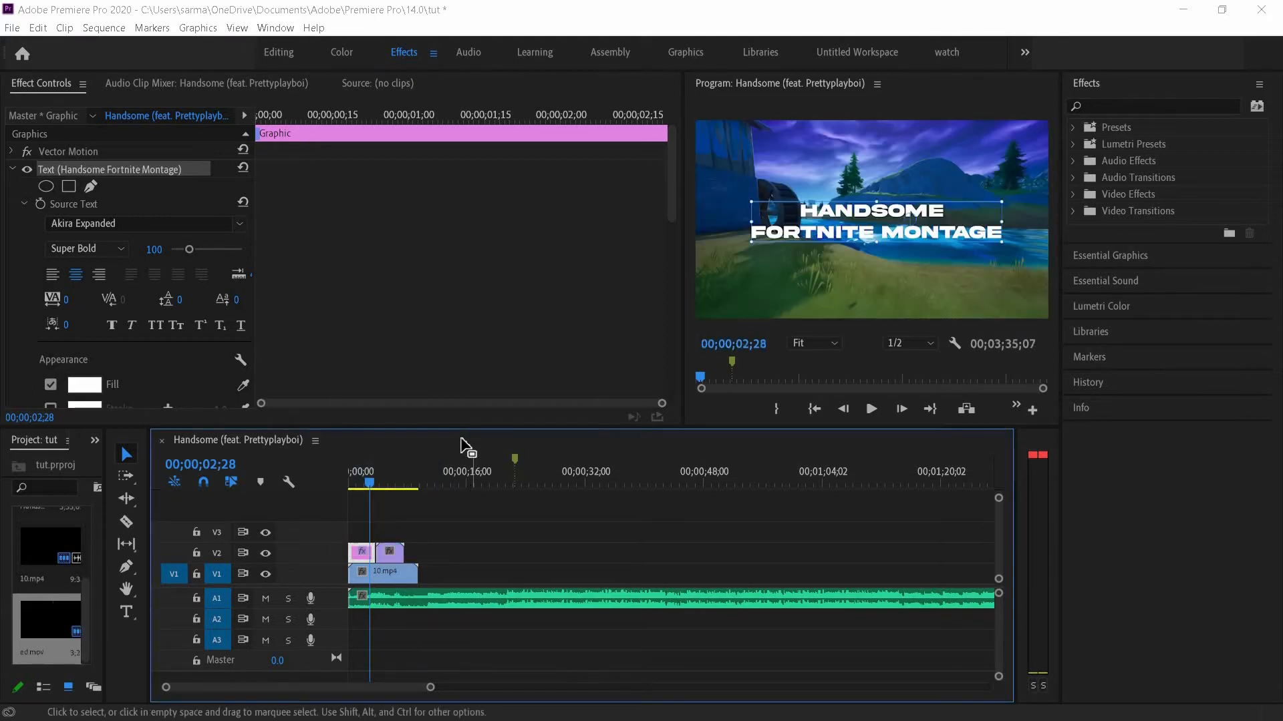
# - Play back the start of the sequence to preview the ed.mov overlay over the gameplay
pyautogui.click(428, 493)
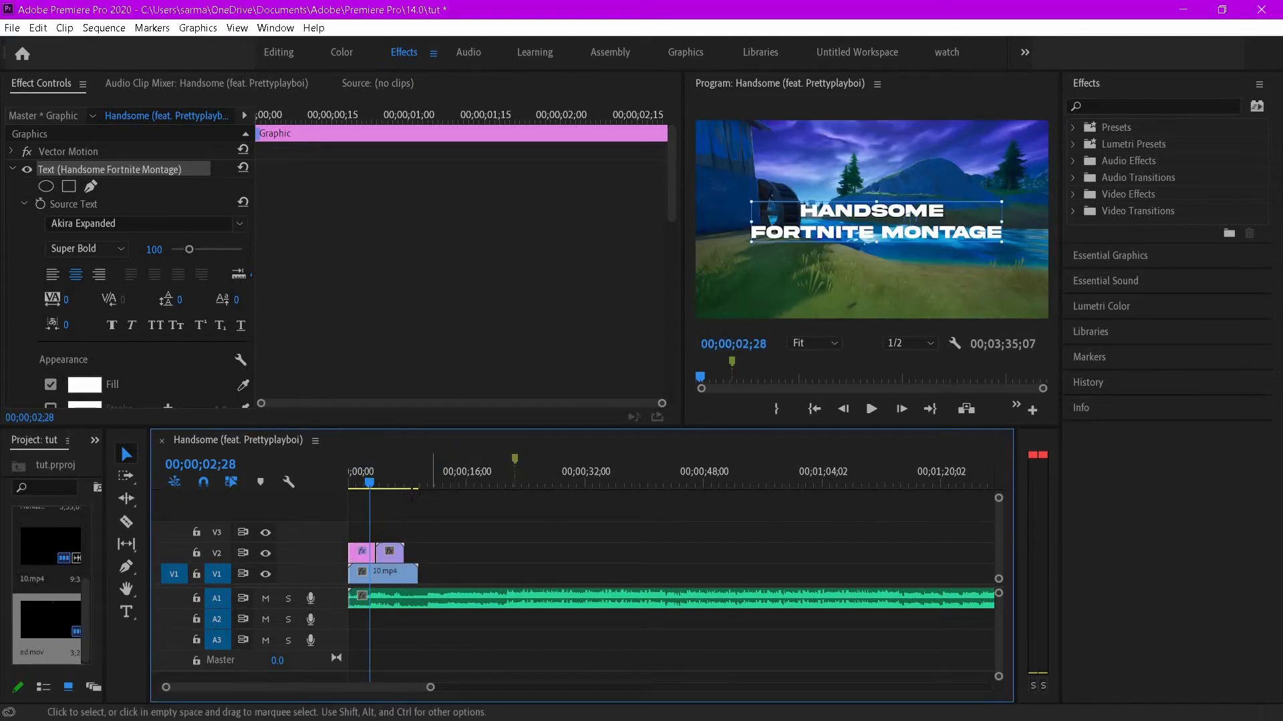
pyautogui.press('space')
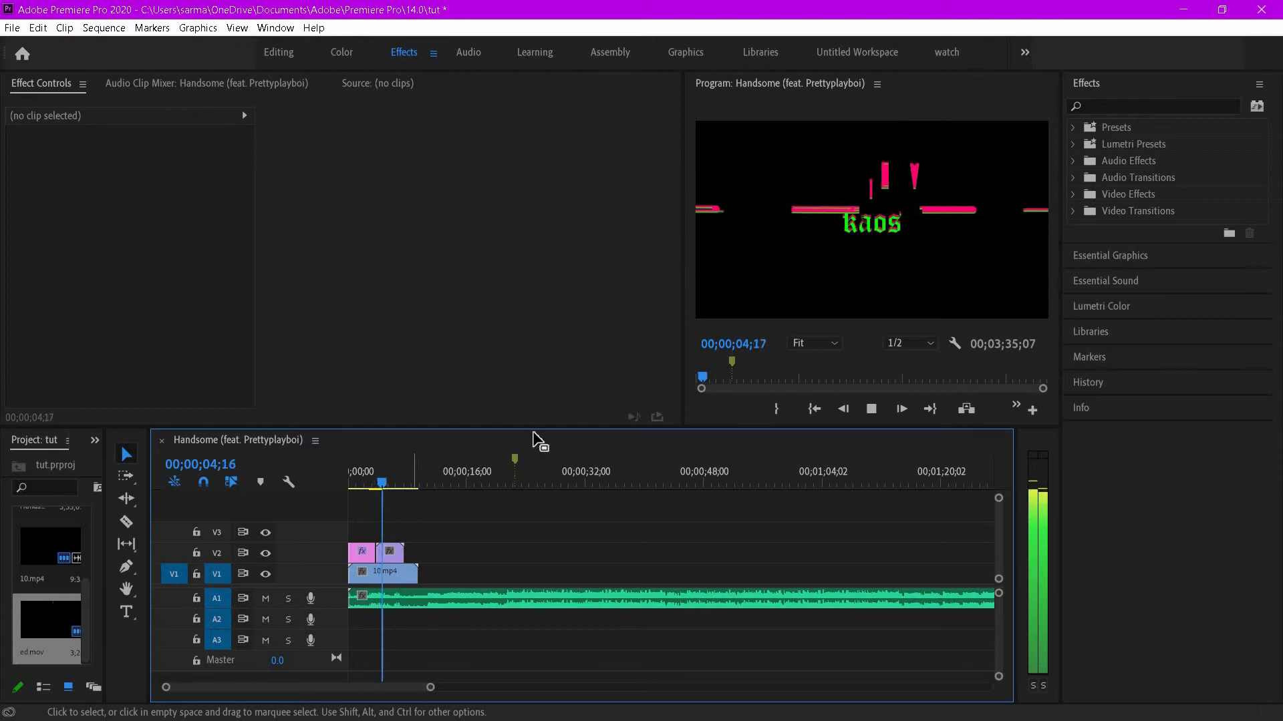
pyautogui.press('space')
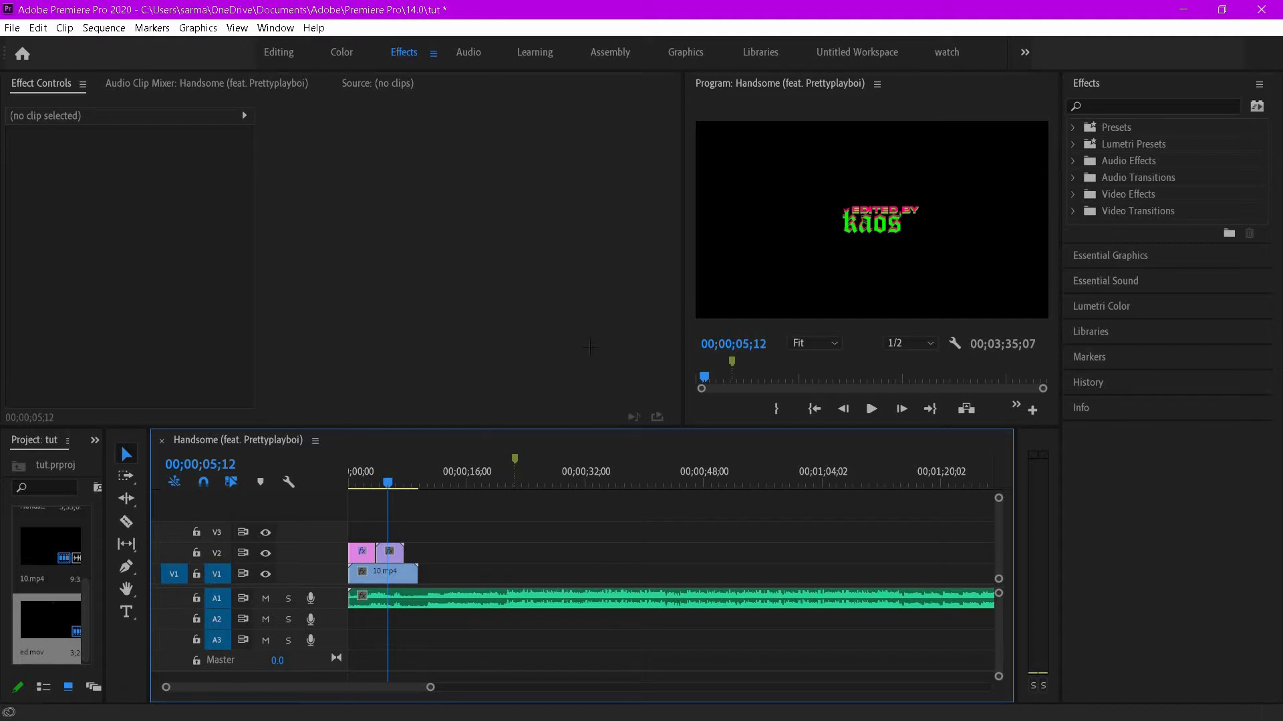
# - Set the ed.mov clip's blend mode to Lighten
pyautogui.click(389, 552)
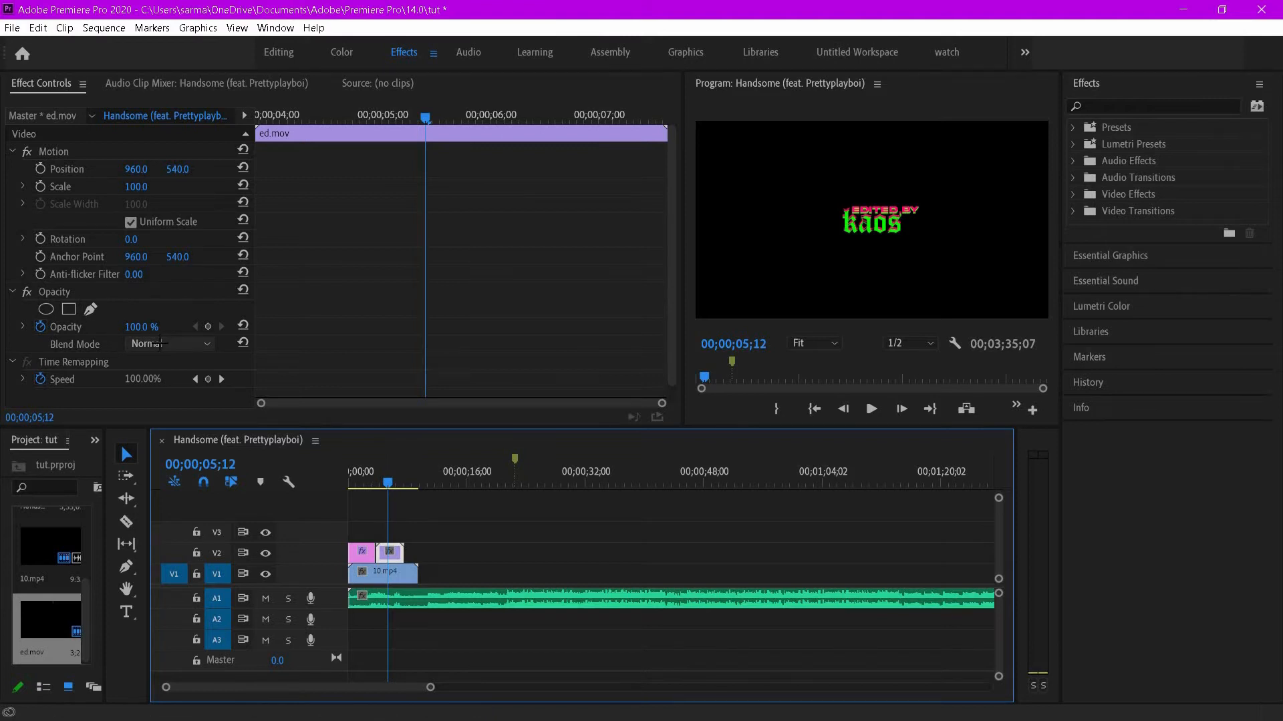
pyautogui.click(161, 343)
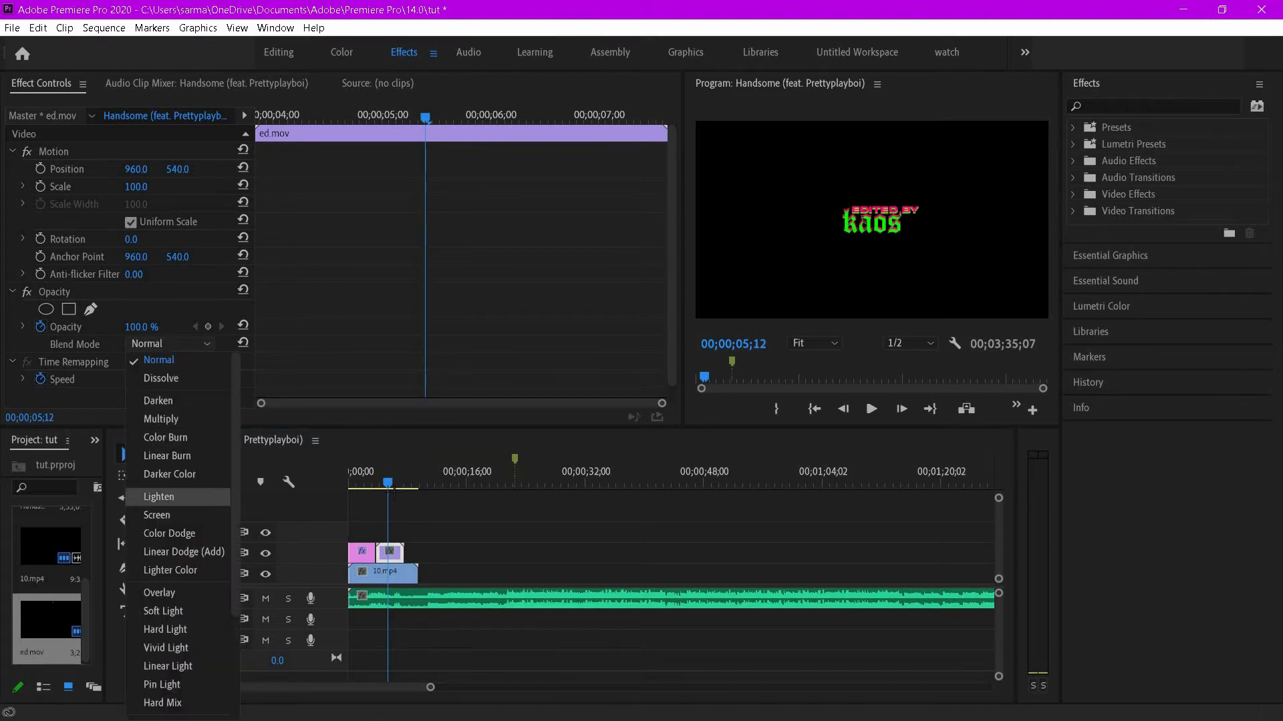
pyautogui.click(175, 513)
pyautogui.click(167, 344)
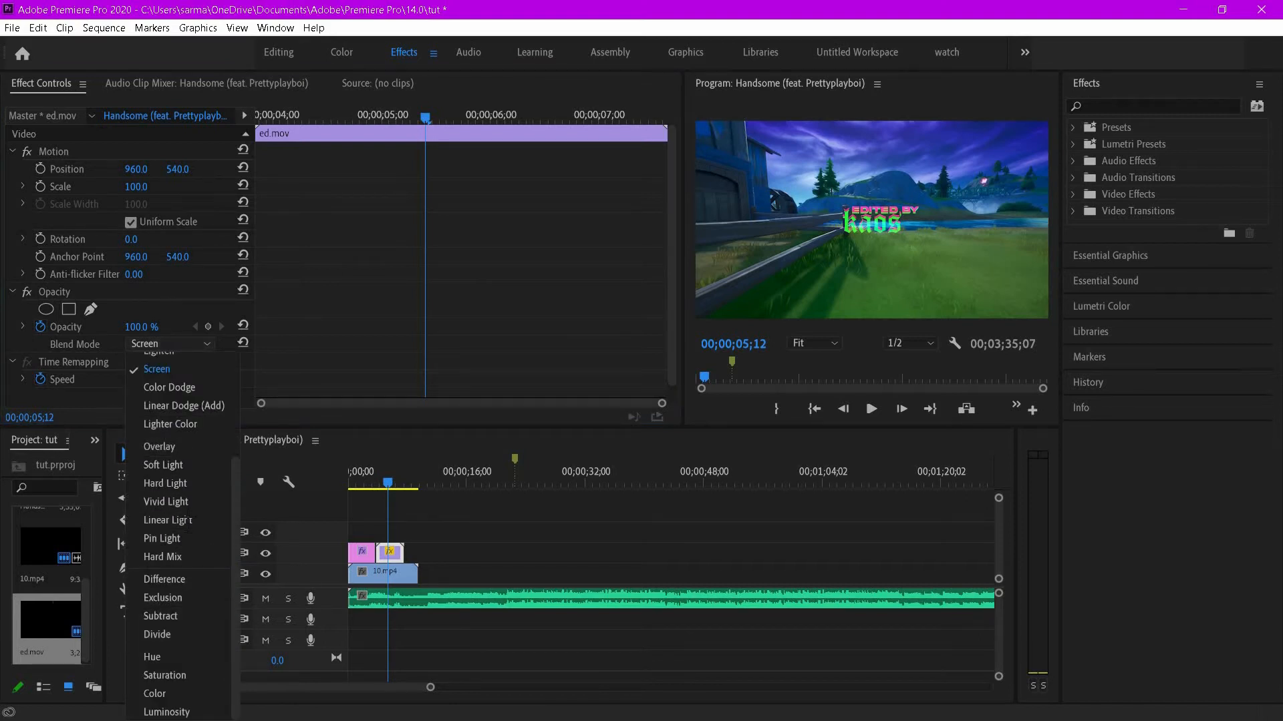
pyautogui.click(182, 448)
pyautogui.click(175, 345)
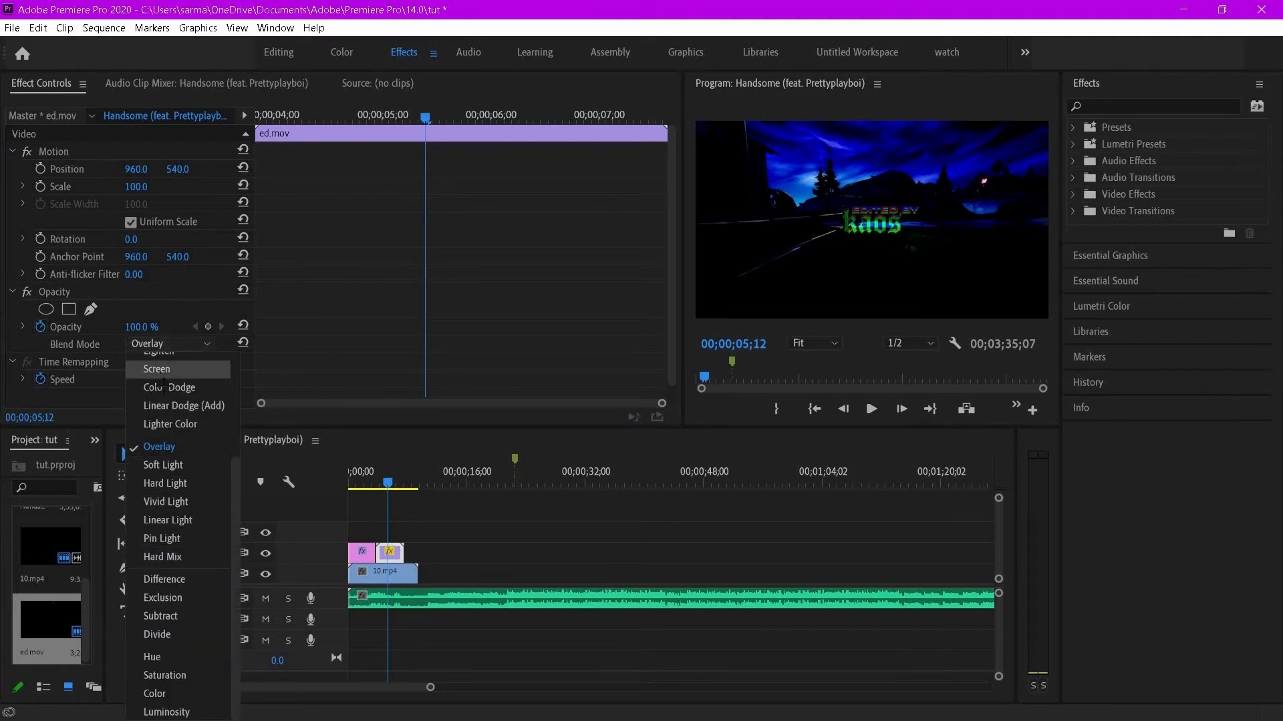
pyautogui.scroll(3, 157, 372)
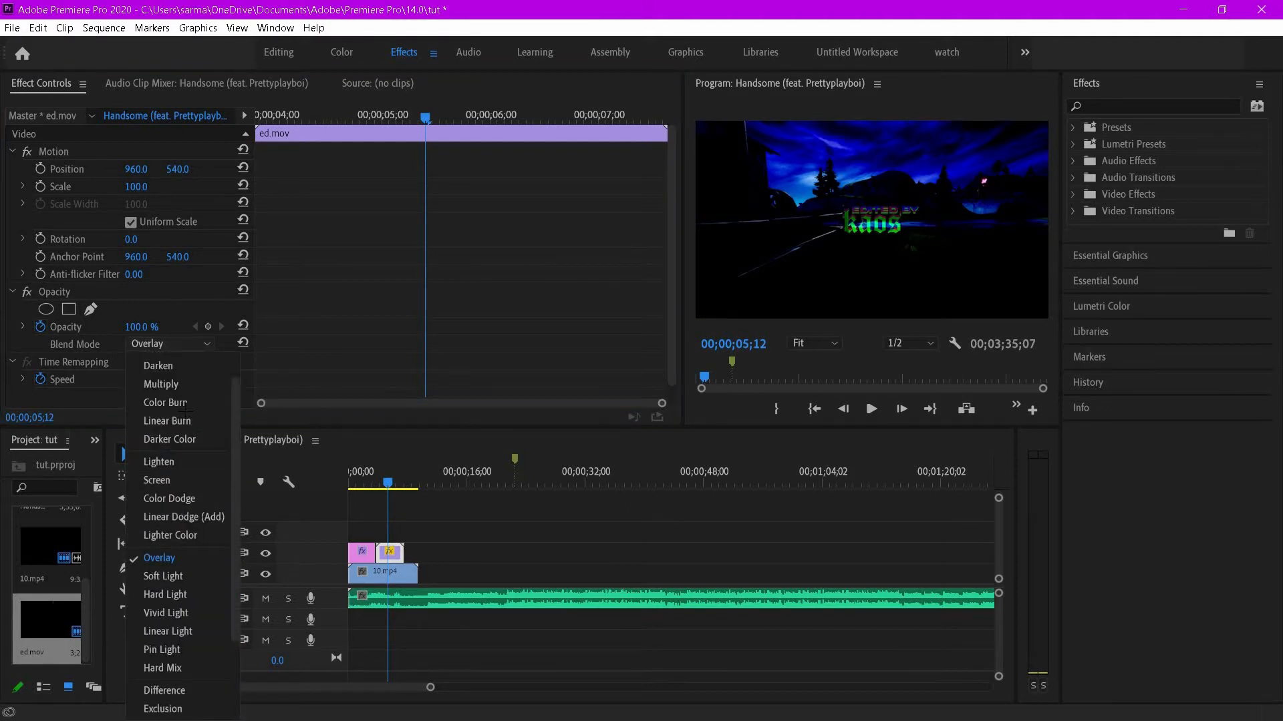
pyautogui.click(200, 463)
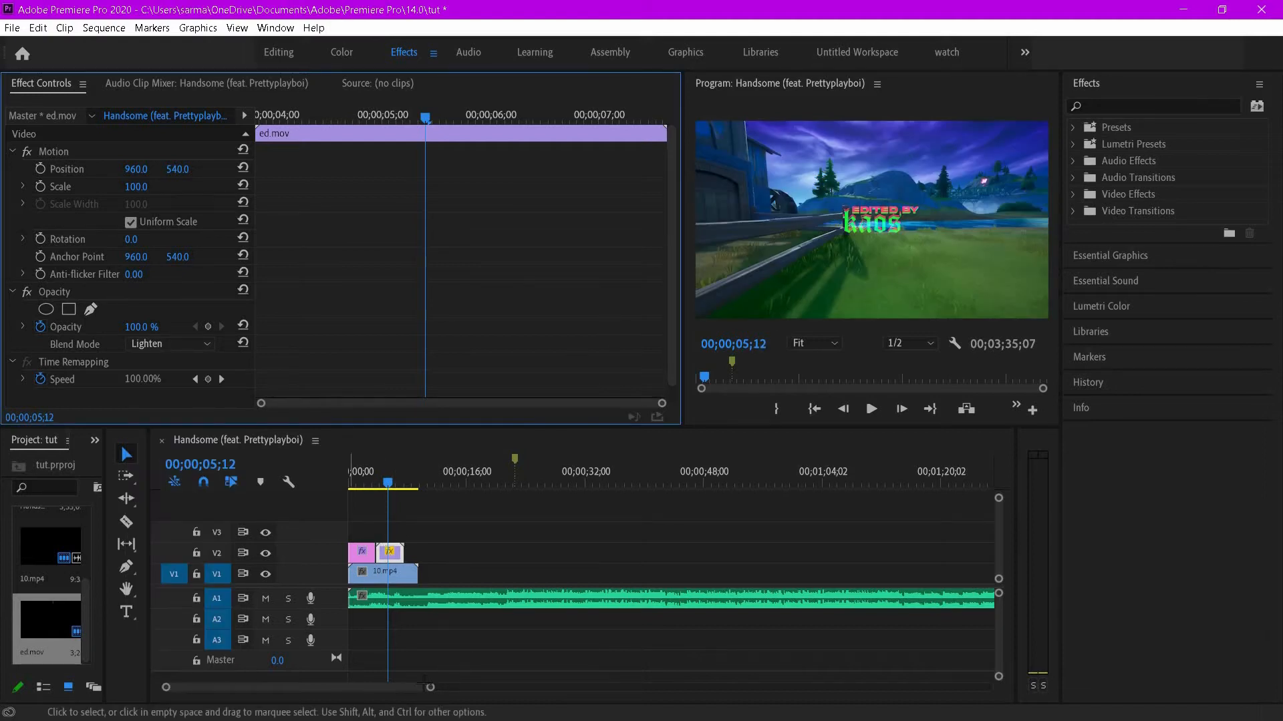
# - Add the so god.wav sound to track A2 aligned with the start of ed.mov, trimming its beginning
pyautogui.moveTo(423, 685); pyautogui.dragTo(332, 690)
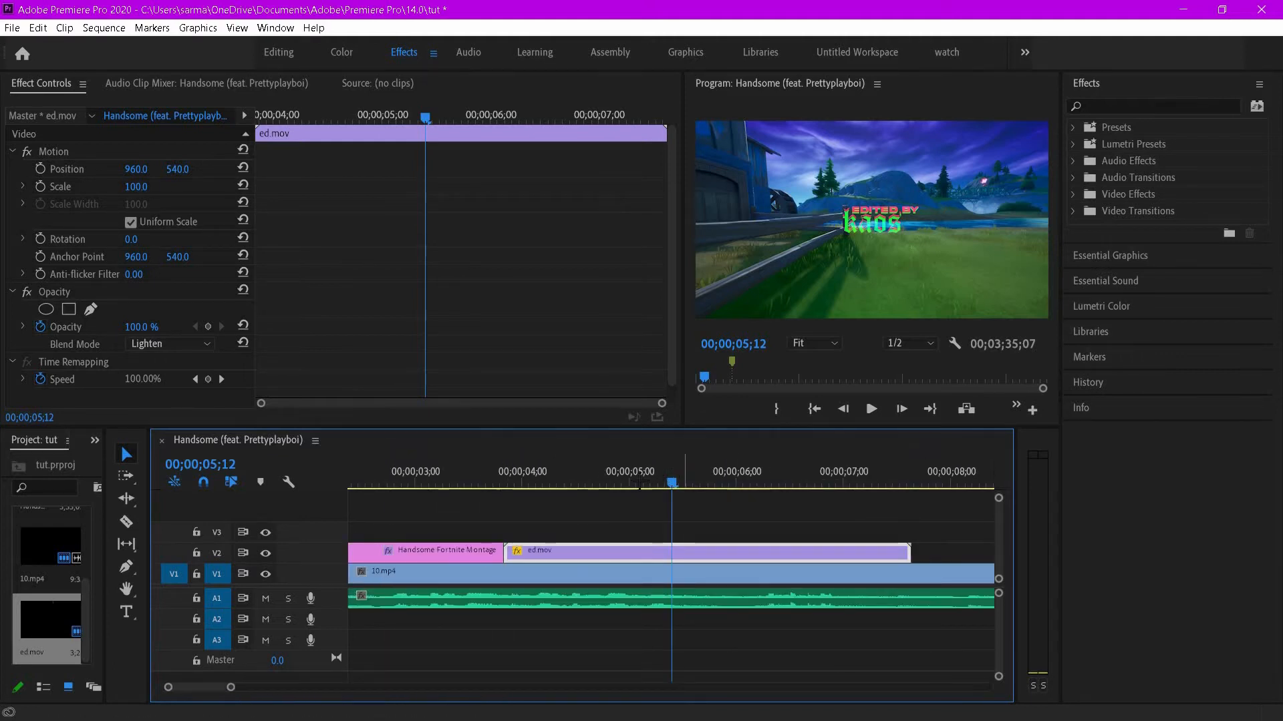
pyautogui.moveTo(680, 471); pyautogui.dragTo(654, 481)
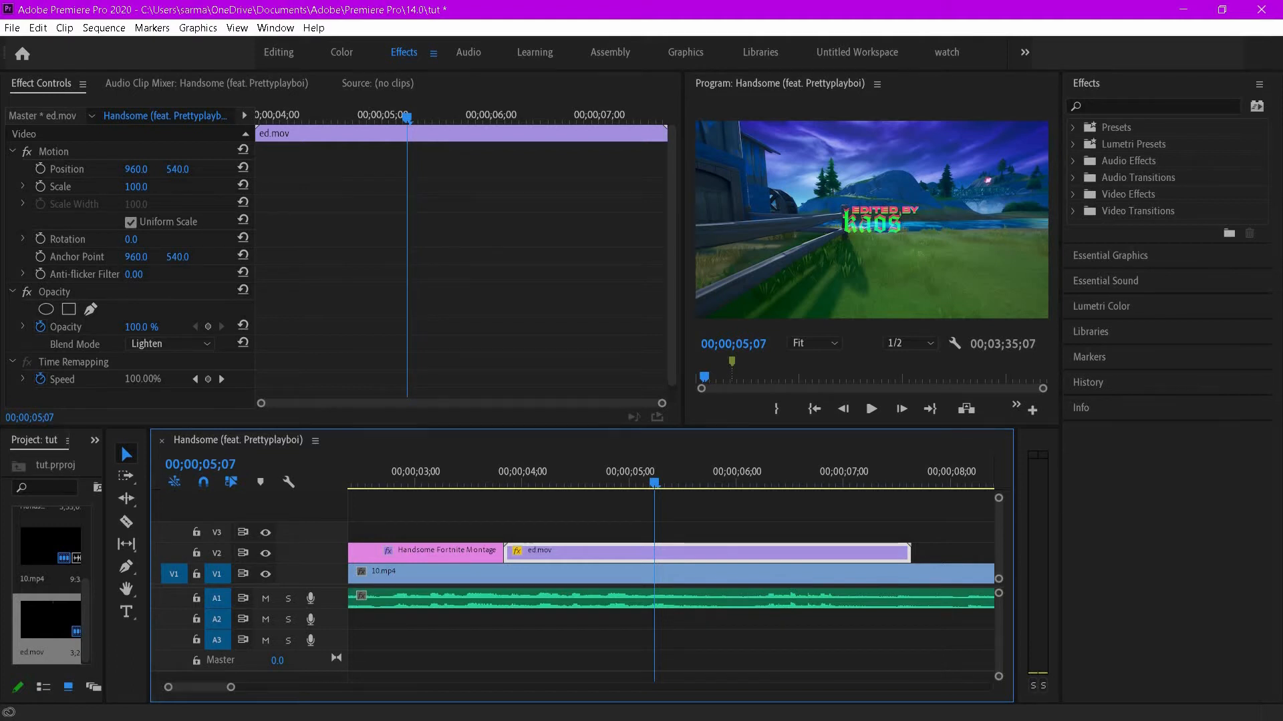
pyautogui.hotkey('alt', 'Tab')
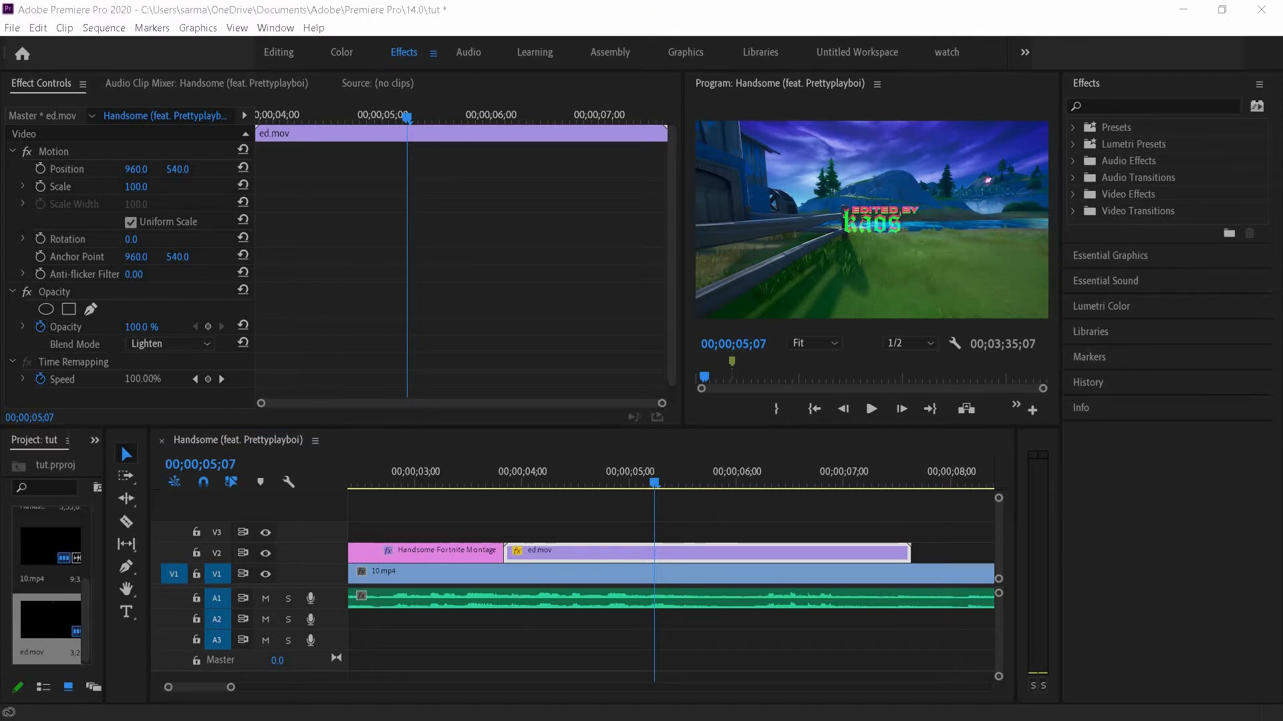
pyautogui.moveTo(581, 648); pyautogui.dragTo(529, 613)
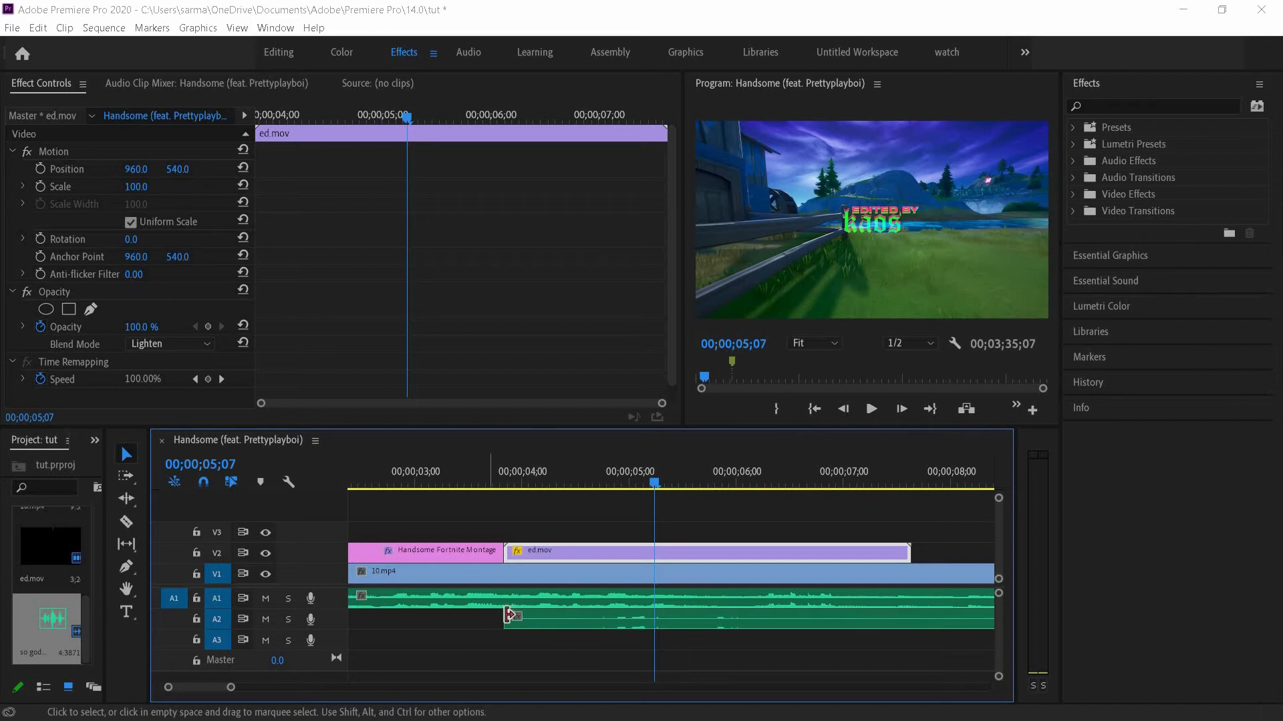
pyautogui.moveTo(509, 614); pyautogui.dragTo(570, 616)
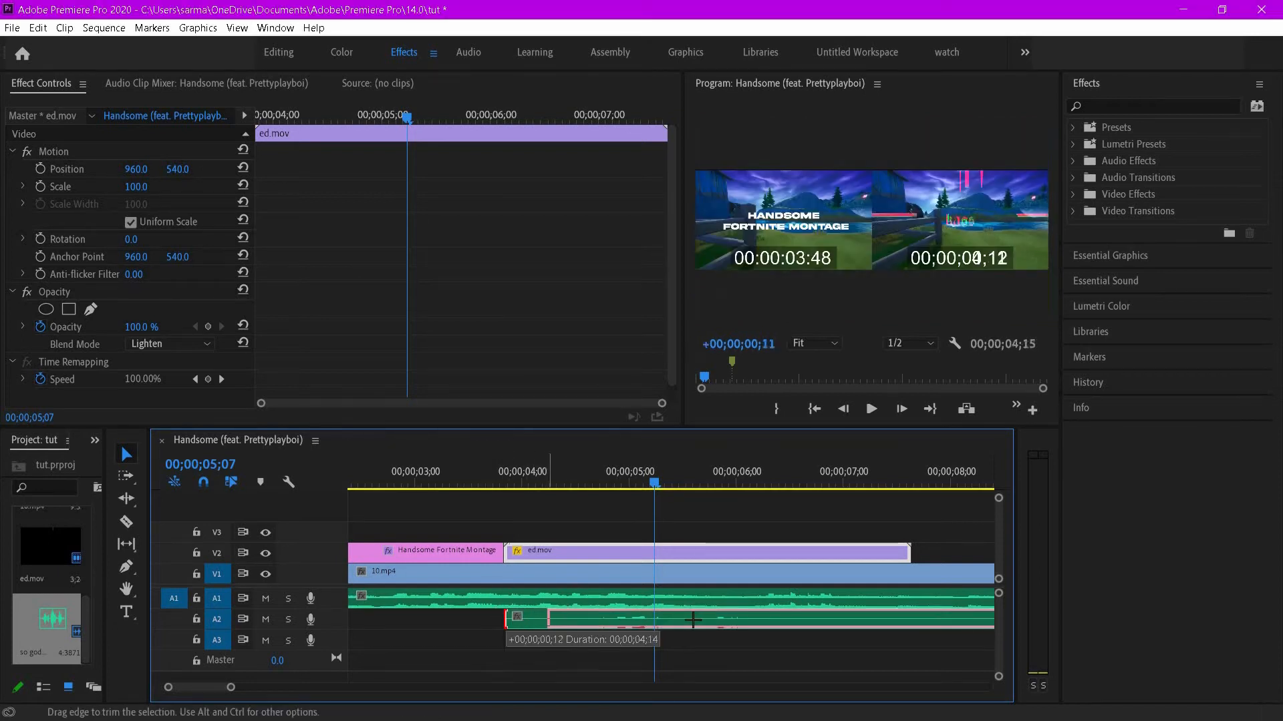
pyautogui.moveTo(695, 622); pyautogui.dragTo(624, 604)
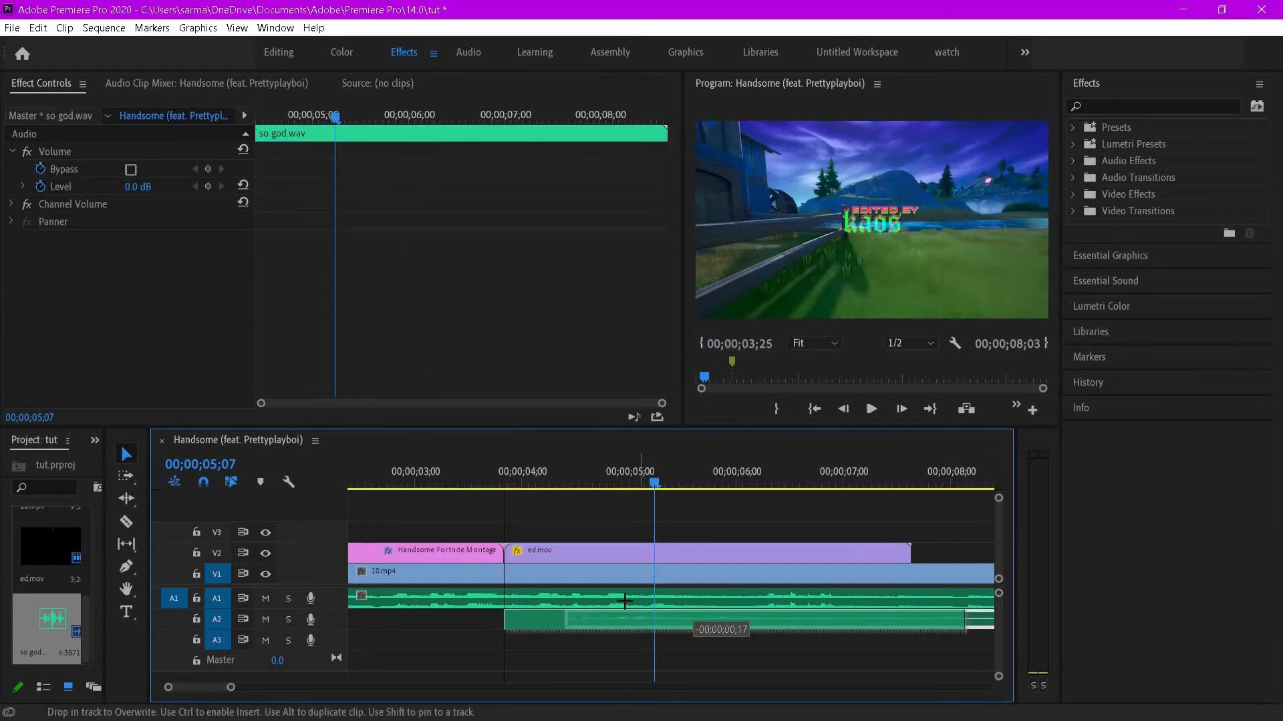
# - Raise the so god.wav clip's volume level to 15.0 dB
pyautogui.click(108, 360)
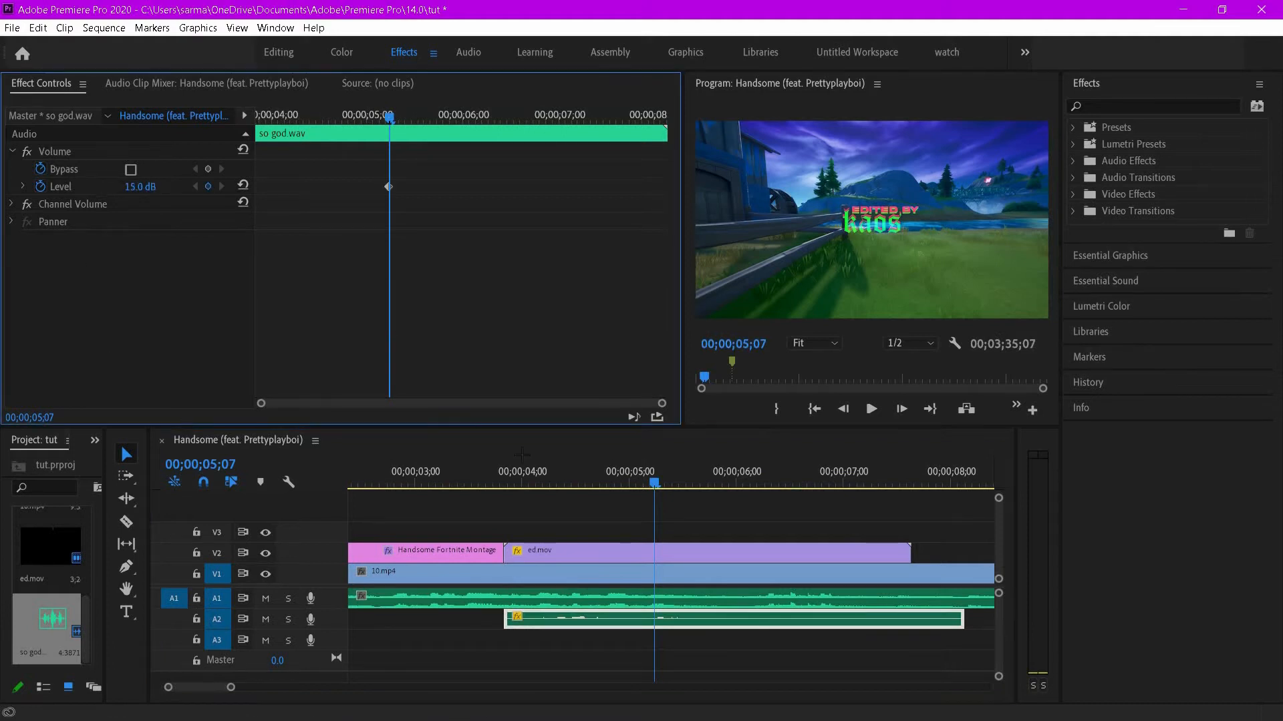
pyautogui.moveTo(295, 187); pyautogui.dragTo(245, 186)
pyautogui.click(498, 471)
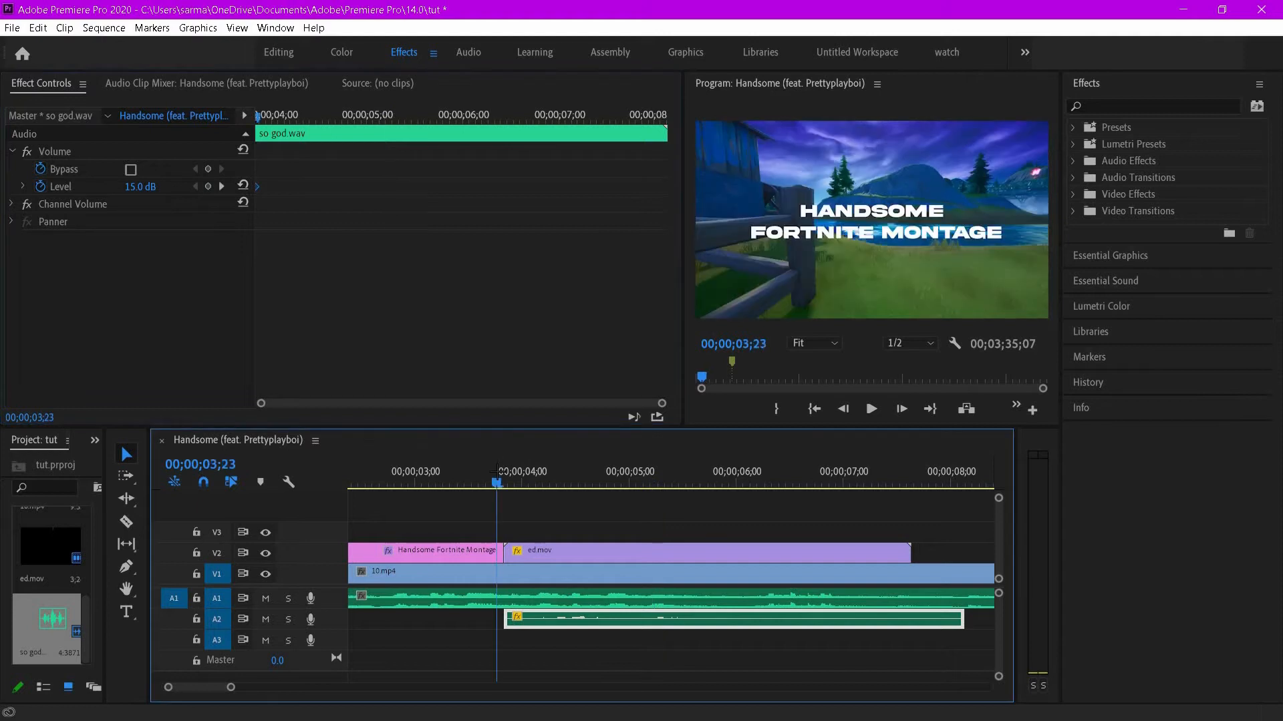
# - Preview the overlay and trim the end of the so god.wav clip to about 00;00;06;05
pyautogui.press('space')
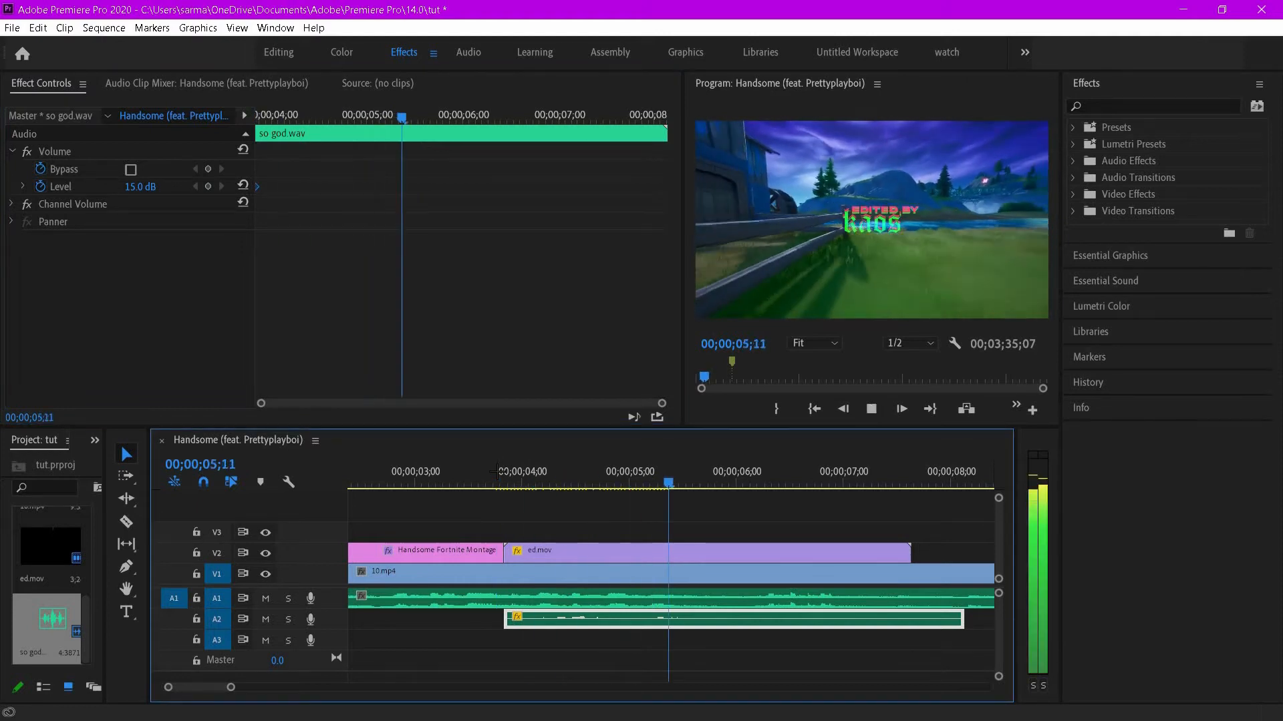
pyautogui.press('space')
pyautogui.moveTo(727, 631); pyautogui.dragTo(710, 628)
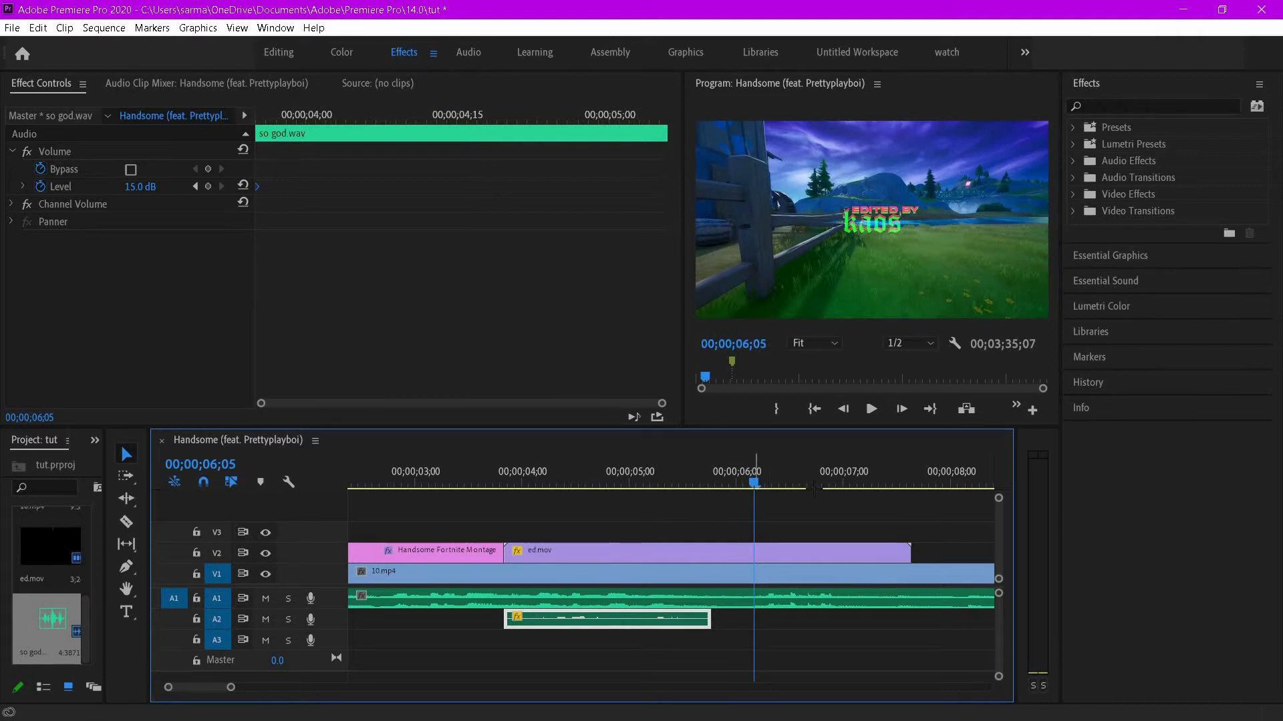
# - Split the ed.mov overlay at 00;00;06;08 and cut away the portion after the split
pyautogui.press('space')
pyautogui.click(864, 488)
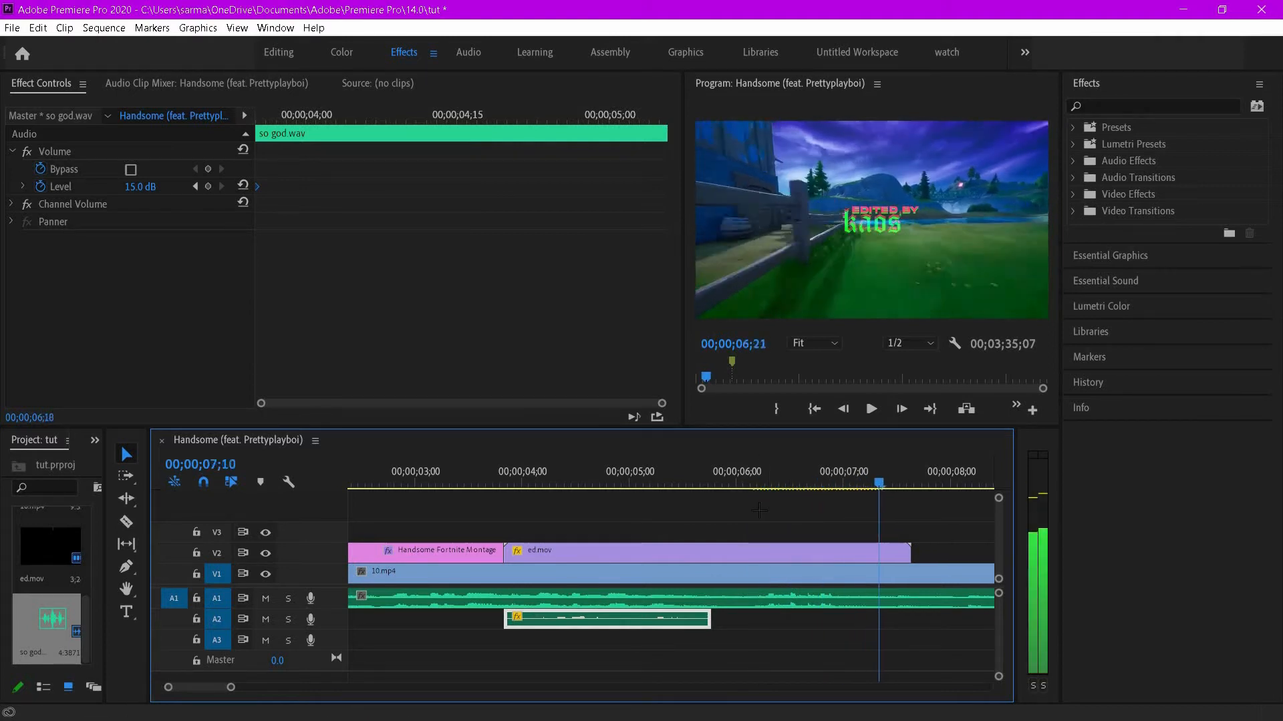
pyautogui.click(765, 480)
pyautogui.press('c')
pyautogui.click(768, 554)
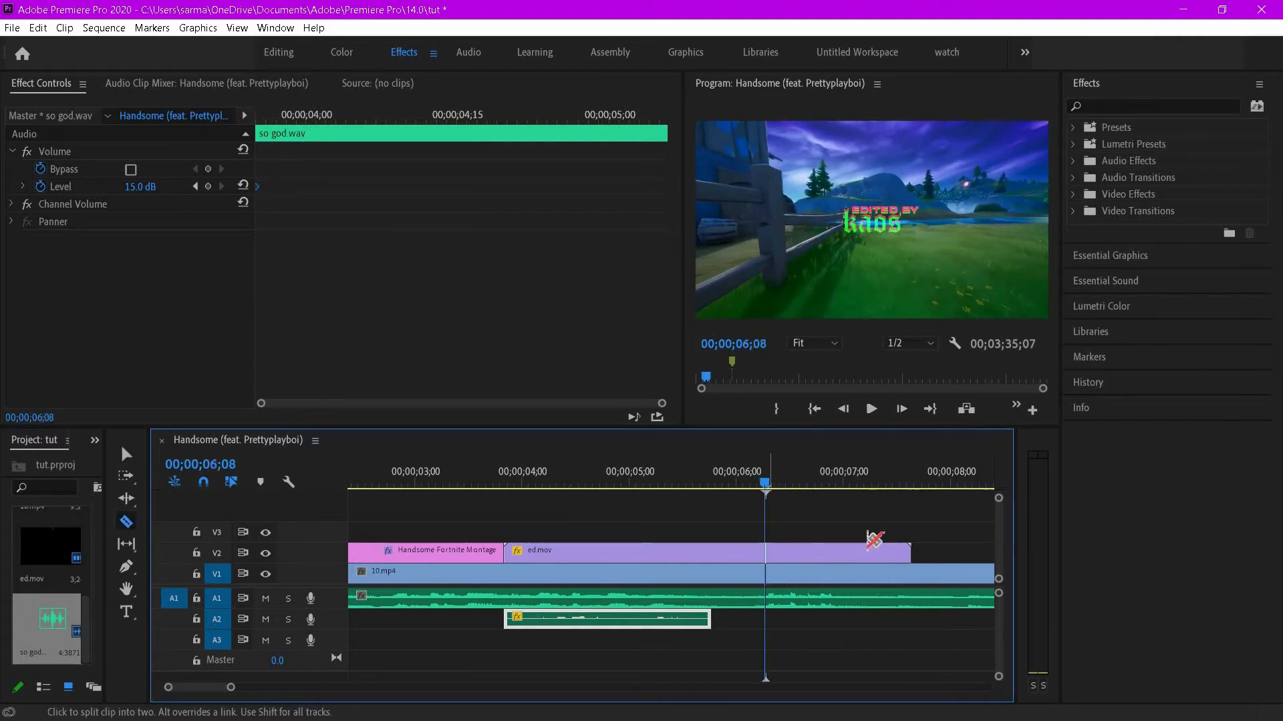
pyautogui.press('v')
pyautogui.rightClick(887, 558)
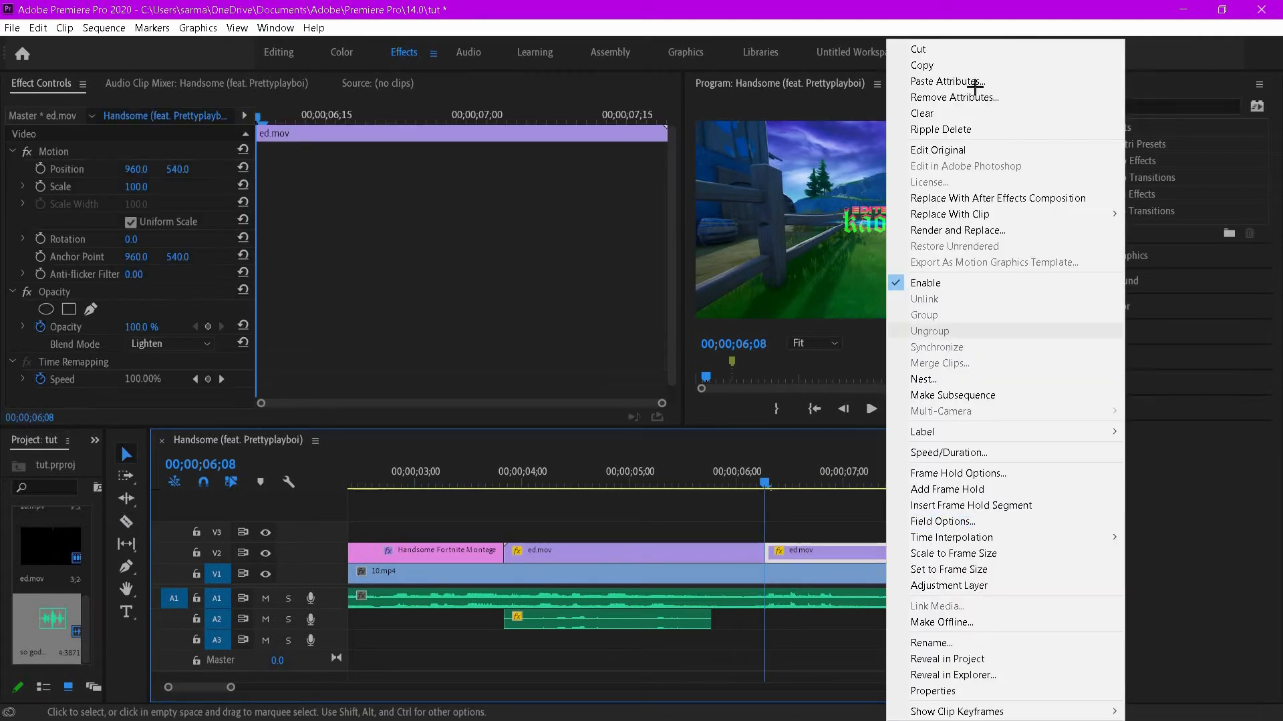
pyautogui.click(920, 61)
pyautogui.rightClick(806, 553)
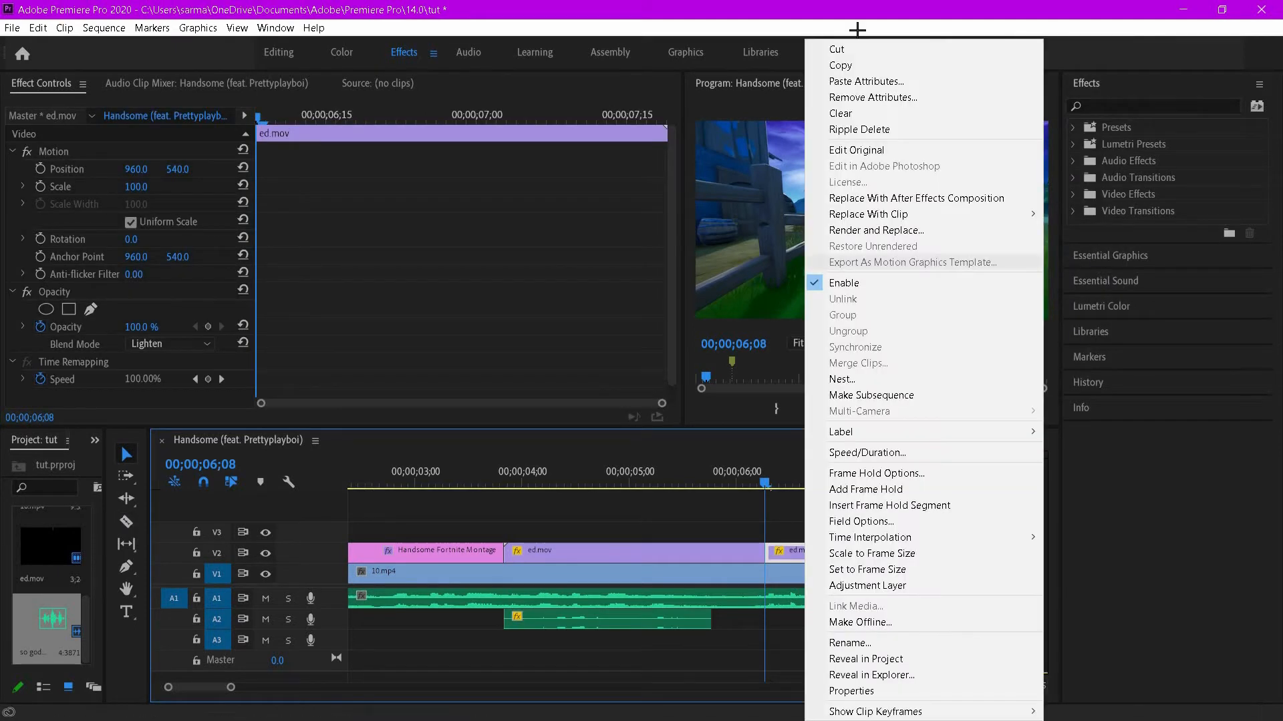
pyautogui.click(845, 49)
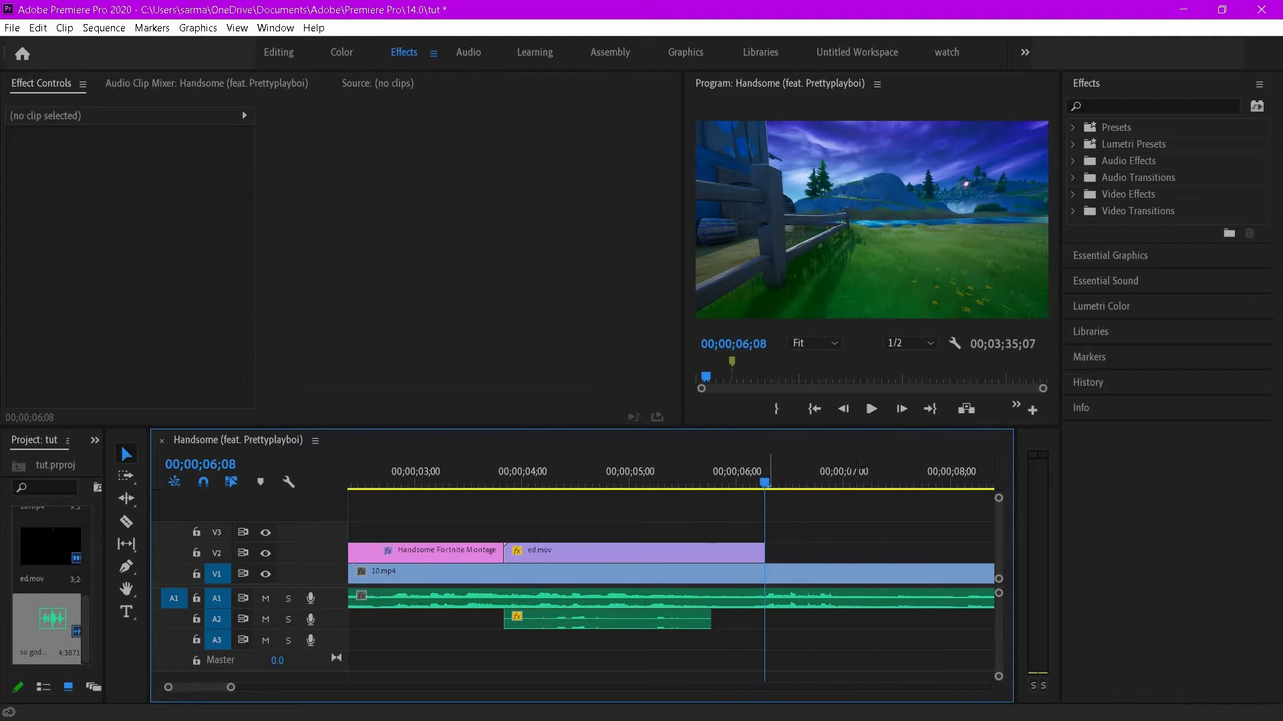
# - Apply the text effect preset to the Handsome Fortnite Montage title clip
pyautogui.press('space')
pyautogui.moveTo(1007, 470); pyautogui.dragTo(833, 473)
pyautogui.moveTo(231, 688); pyautogui.dragTo(314, 692)
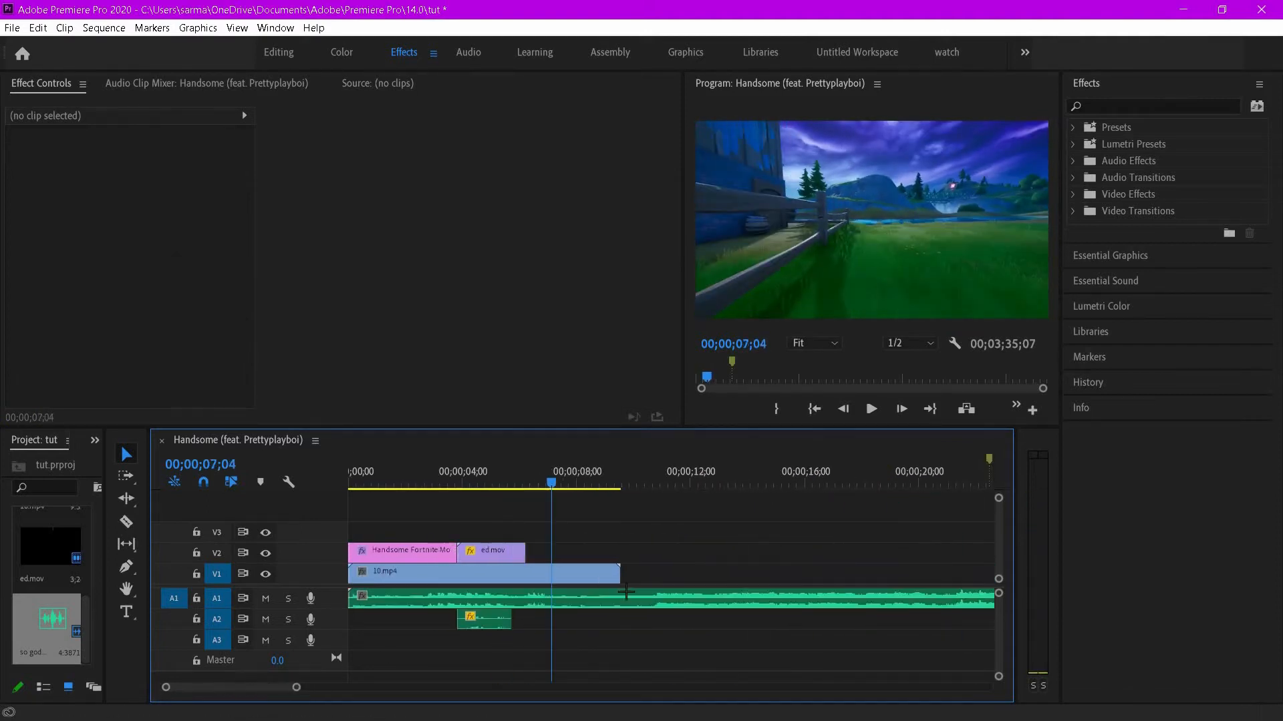
pyautogui.moveTo(598, 476)
pyautogui.mouseDown()
pyautogui.moveTo(587, 476)
pyautogui.moveTo(712, 476)
pyautogui.moveTo(588, 476)
pyautogui.mouseUp()
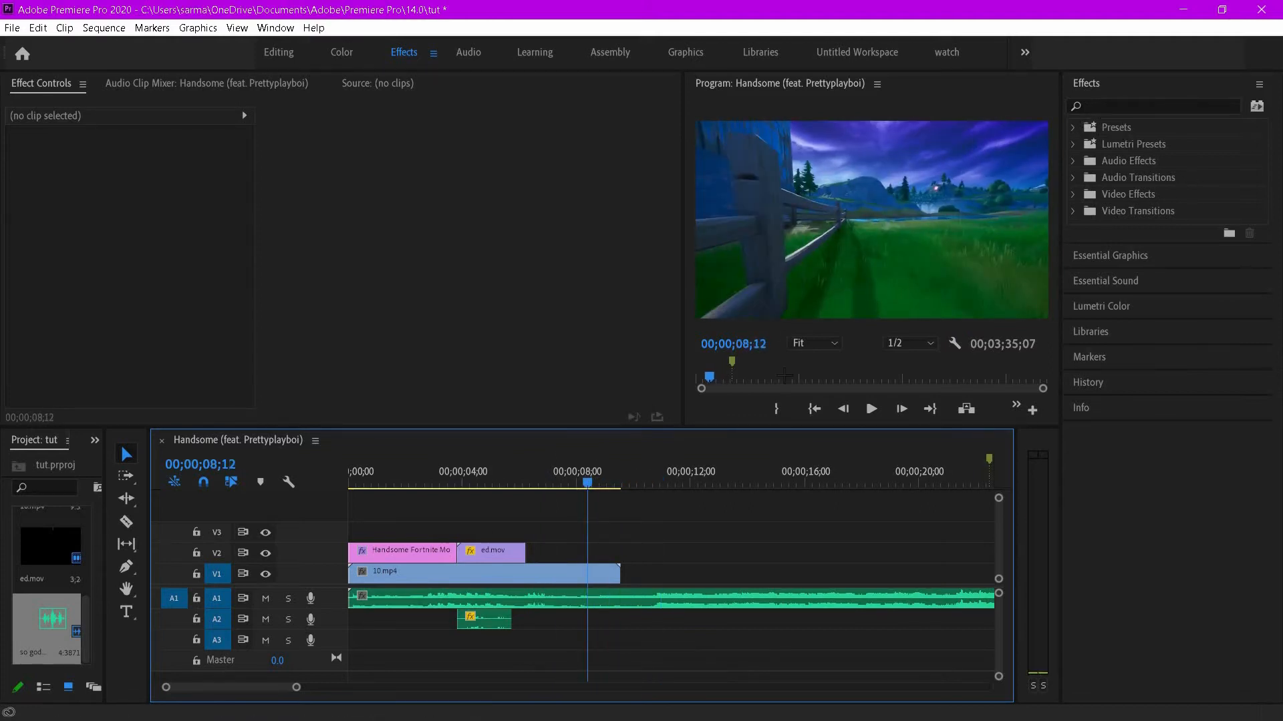
pyautogui.moveTo(479, 475); pyautogui.dragTo(401, 477)
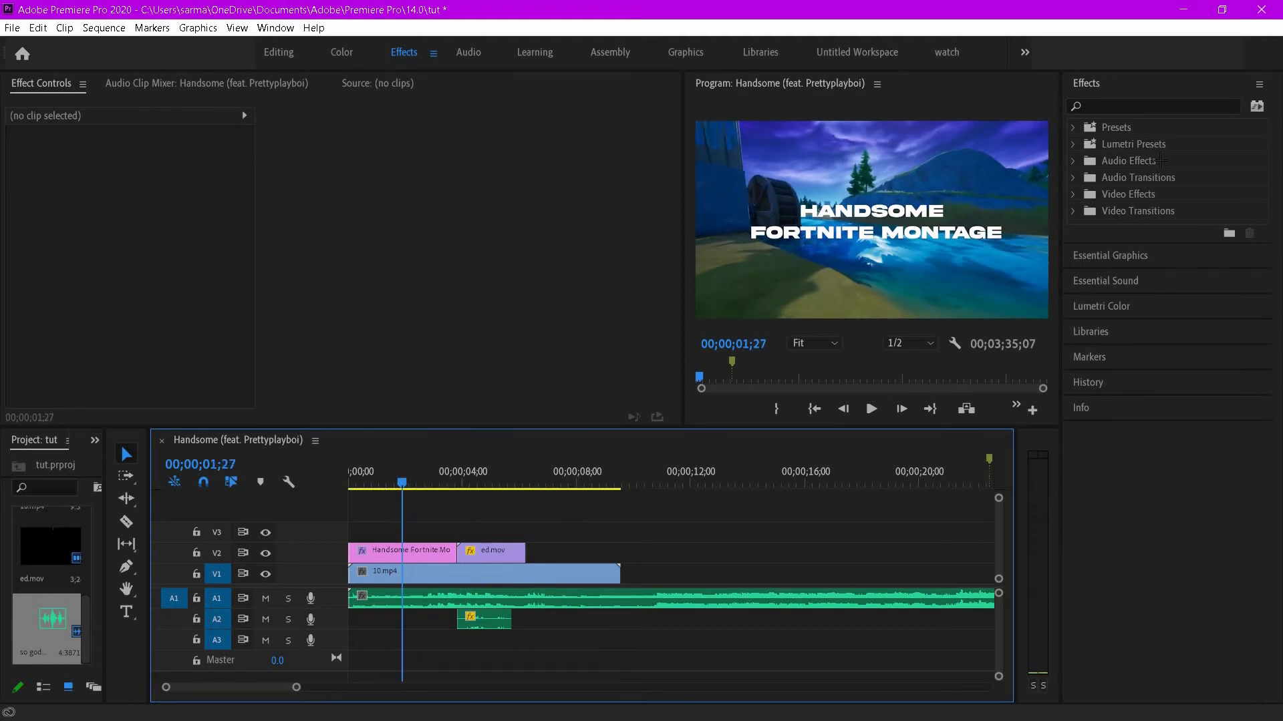
pyautogui.click(1074, 127)
pyautogui.moveTo(780, 368); pyautogui.dragTo(416, 551)
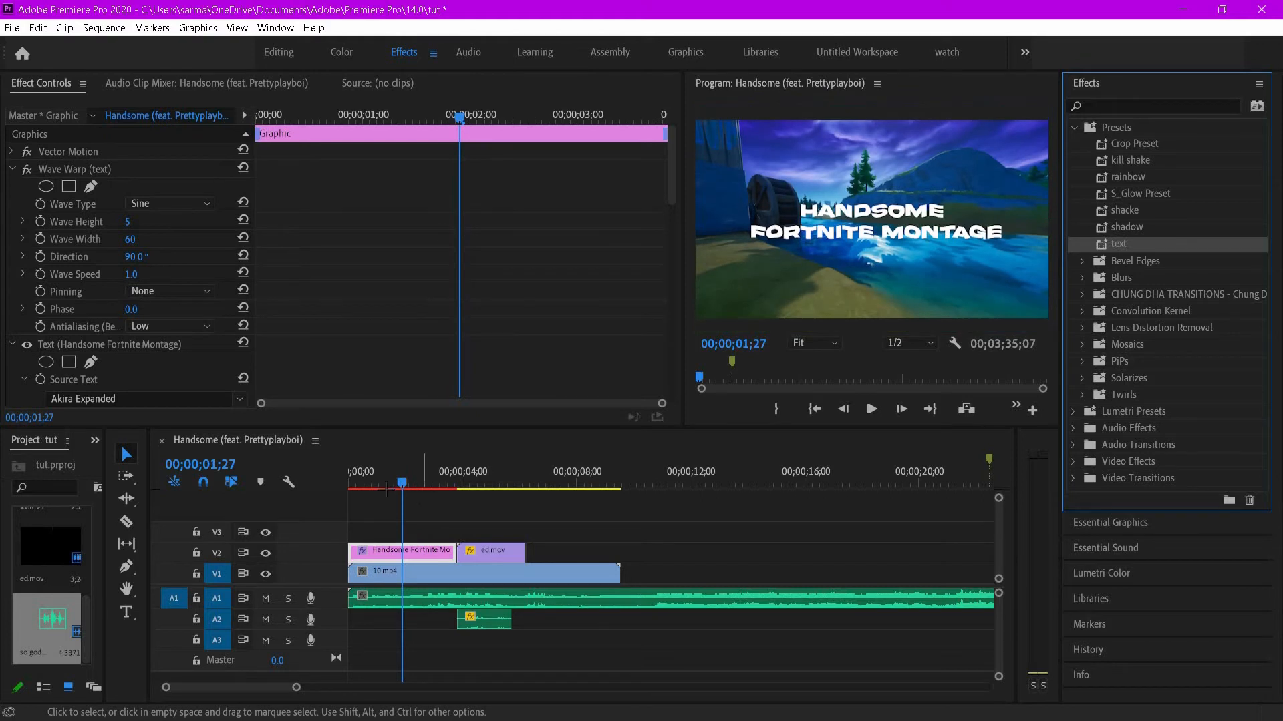
# - Set the title's Wave Warp wave height to 2
pyautogui.click(394, 482)
pyautogui.press('space')
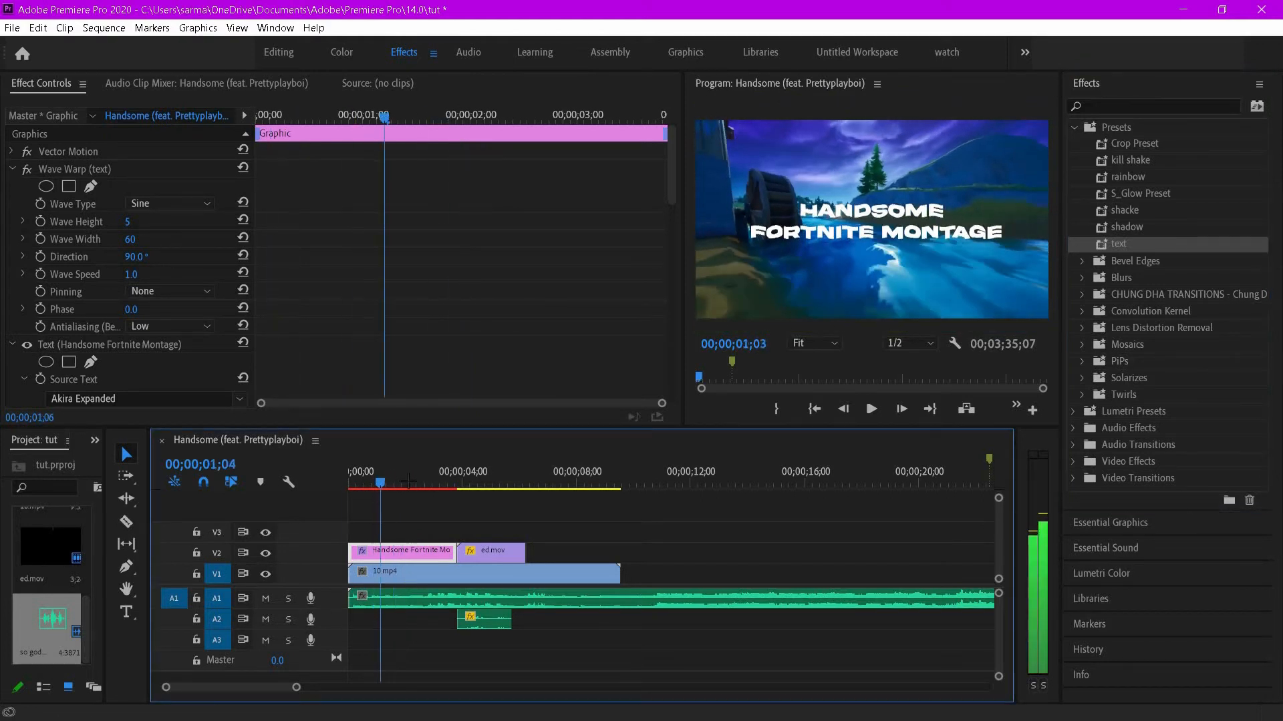
pyautogui.click(354, 482)
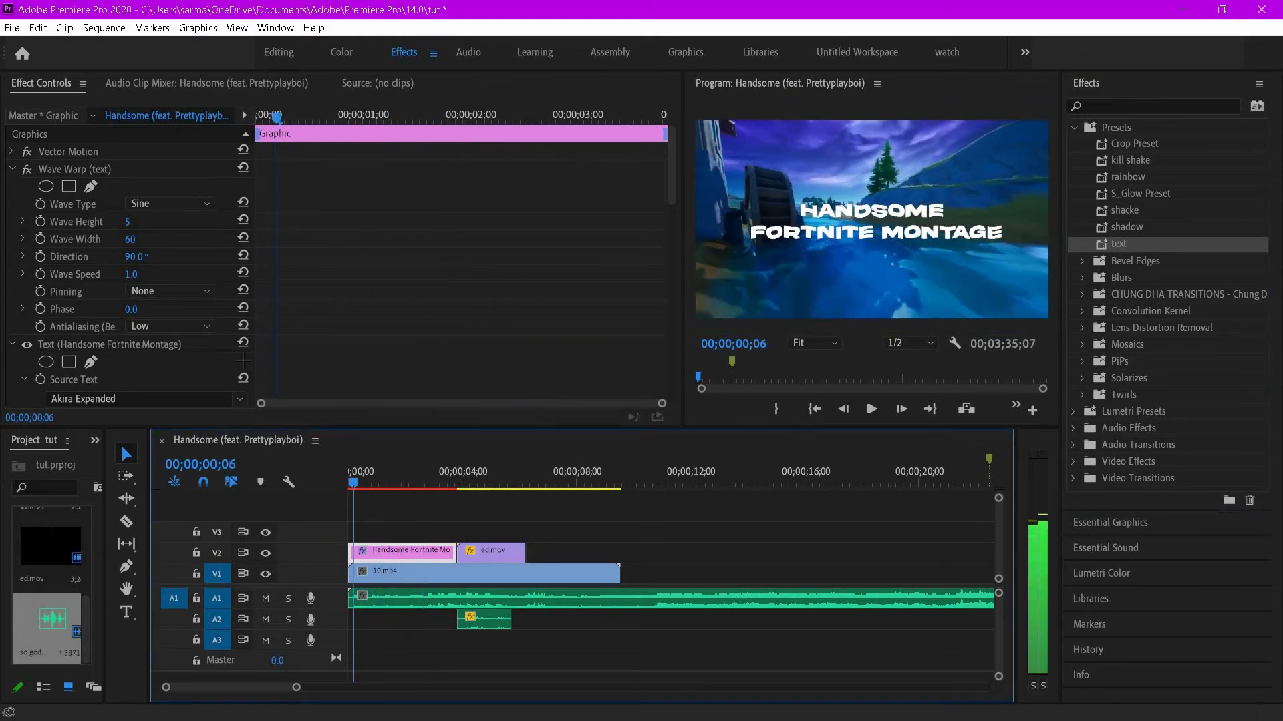
pyautogui.click(148, 219)
pyautogui.write('2')
pyautogui.press('Return')
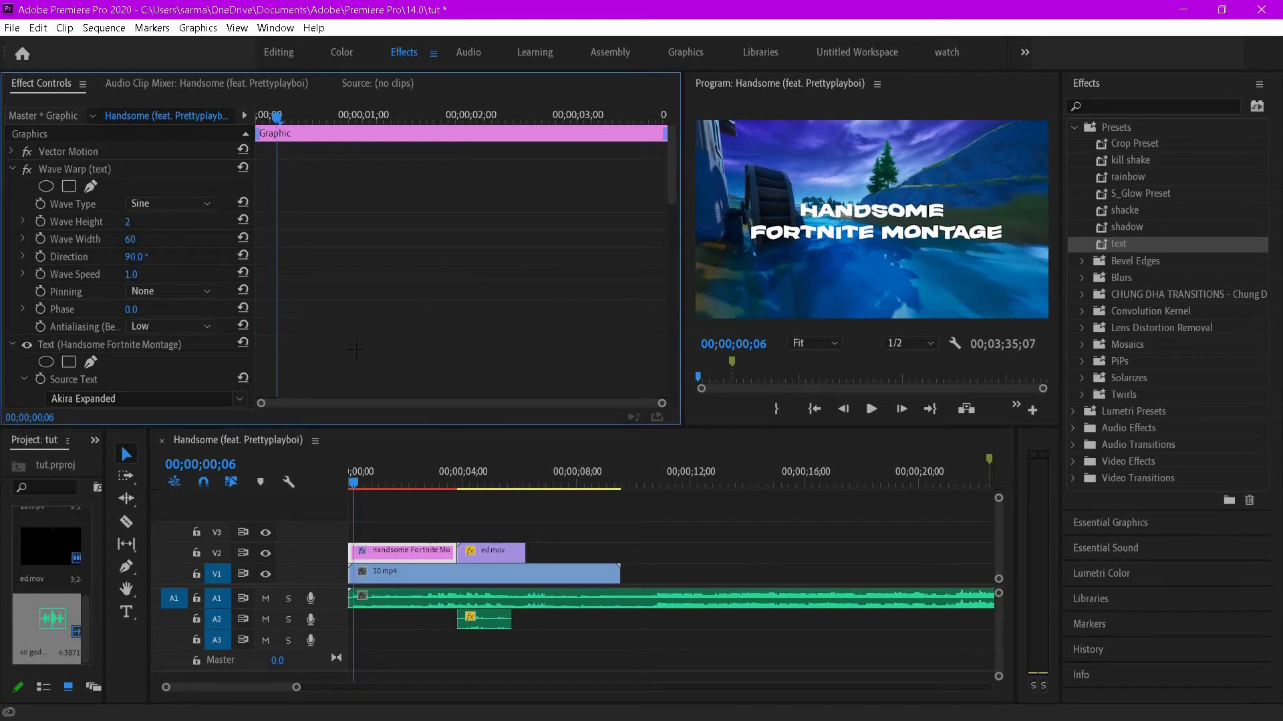
# - Play back the opening of the sequence to review the title's wave animation
pyautogui.press('space')
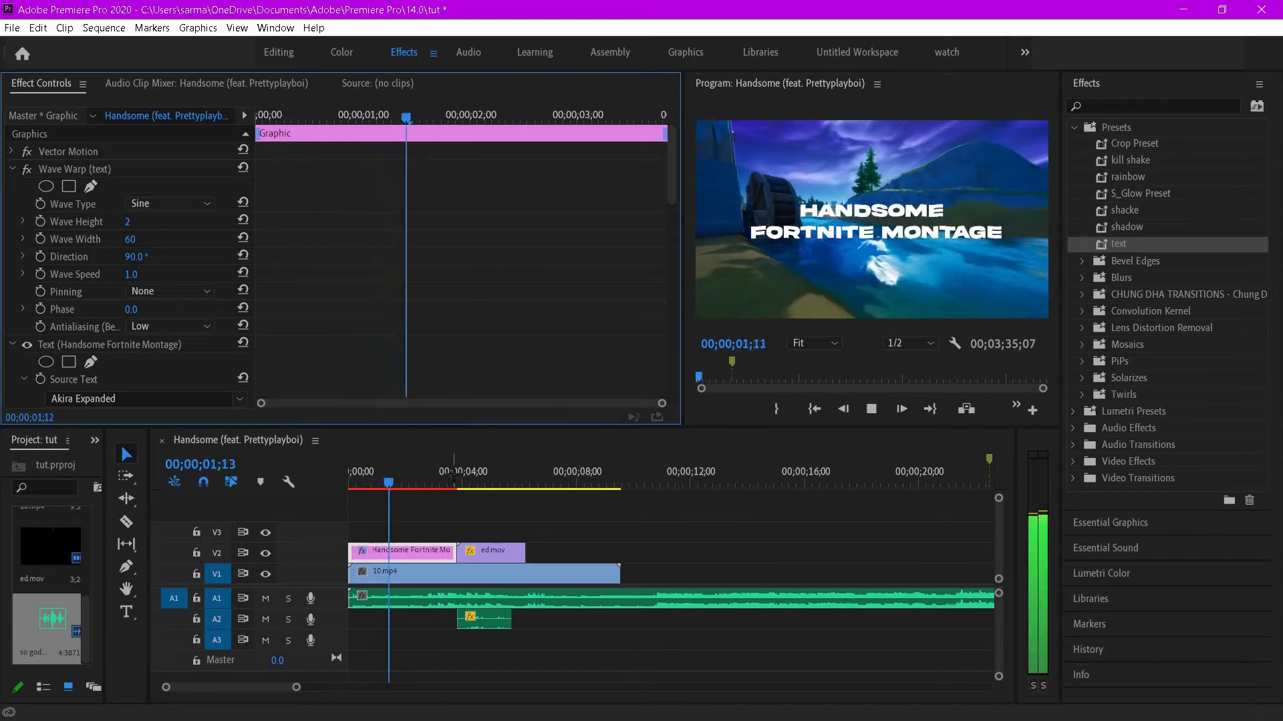
pyautogui.press('space')
pyautogui.moveTo(462, 126); pyautogui.dragTo(270, 125)
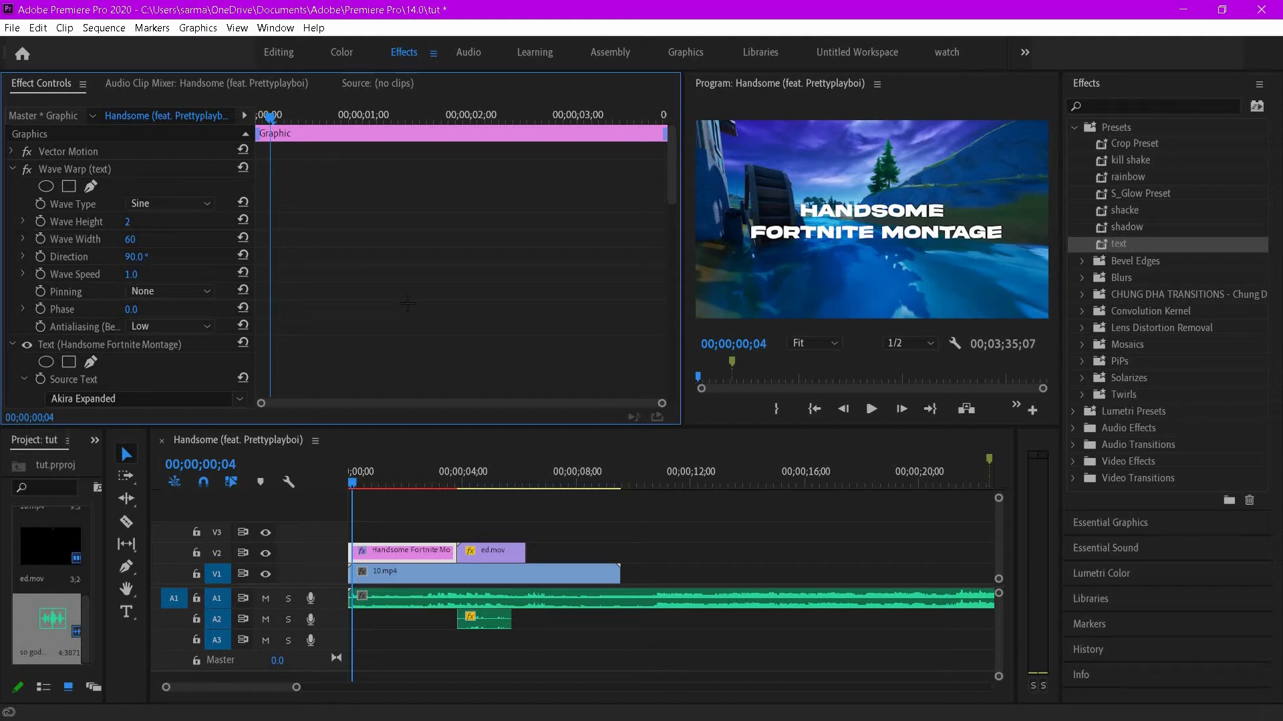
pyautogui.scroll(-2, 417, 306)
pyautogui.scroll(2, 417, 306)
pyautogui.press('space')
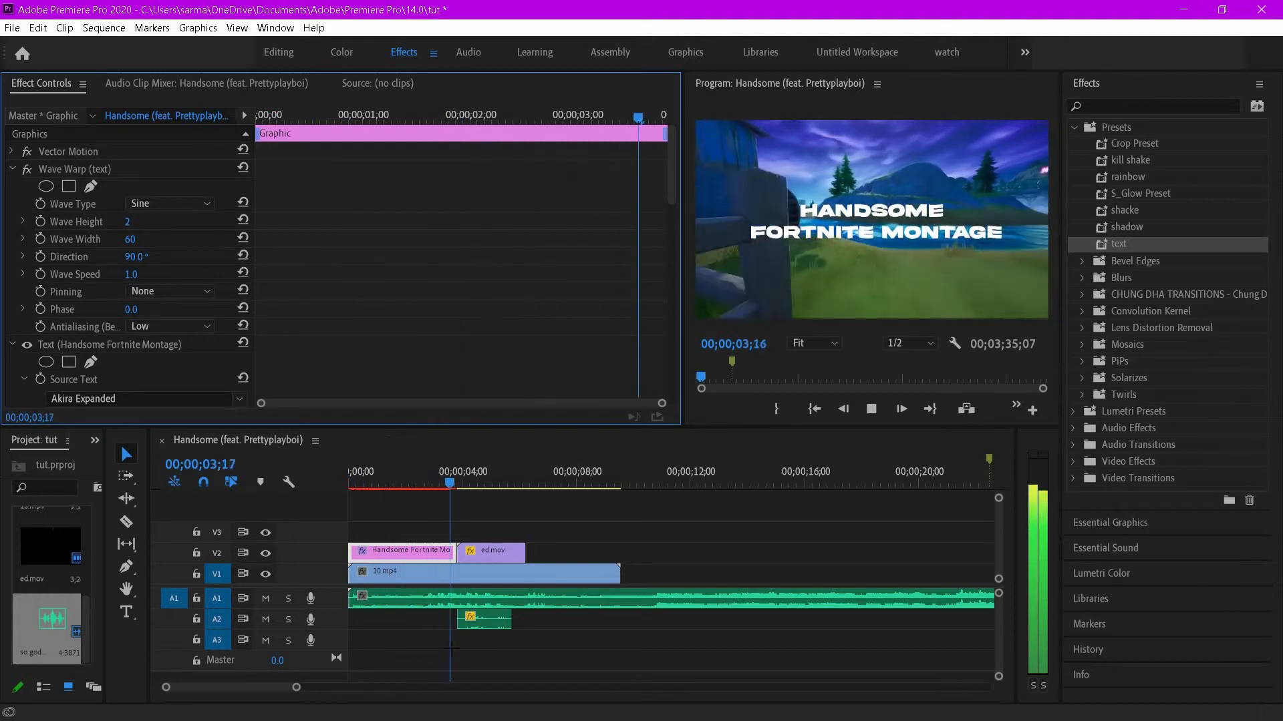
pyautogui.press('space')
pyautogui.press('space')
pyautogui.press('space')
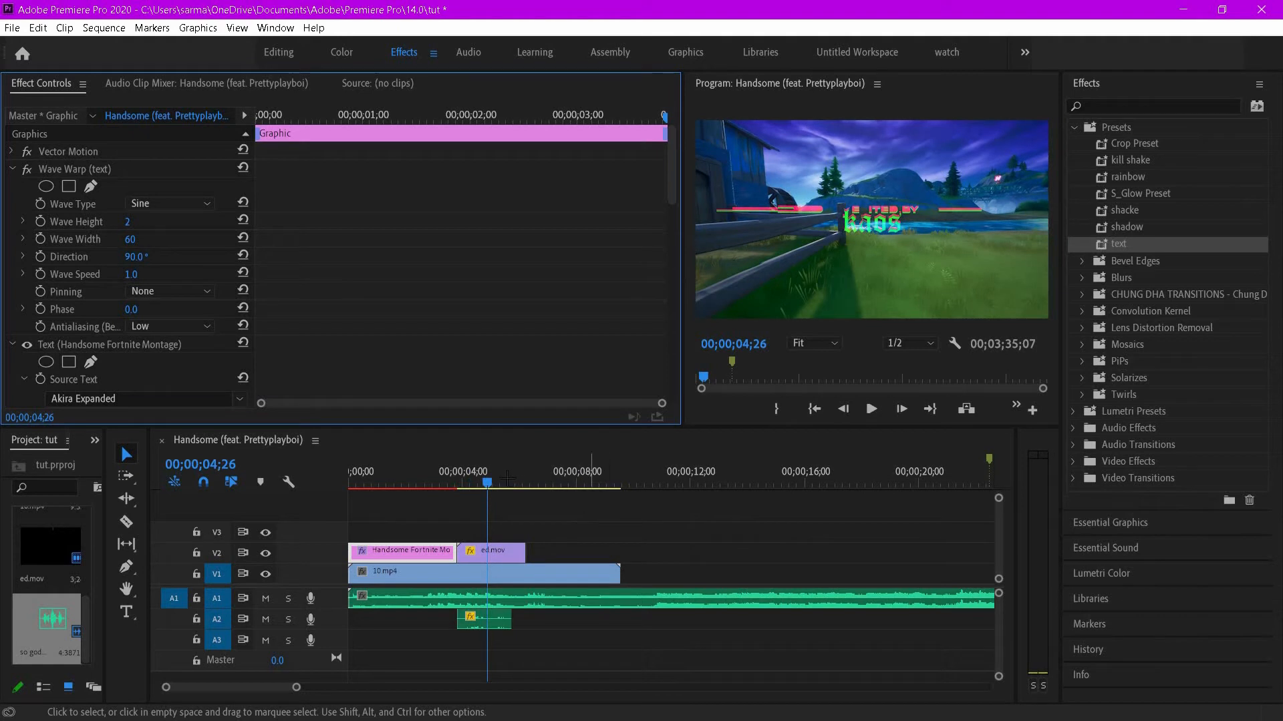
# - At 00;00;06;08 create a text graphic reading FOLLOW followed by the creator's handle
pyautogui.moveTo(487, 482); pyautogui.dragTo(527, 482)
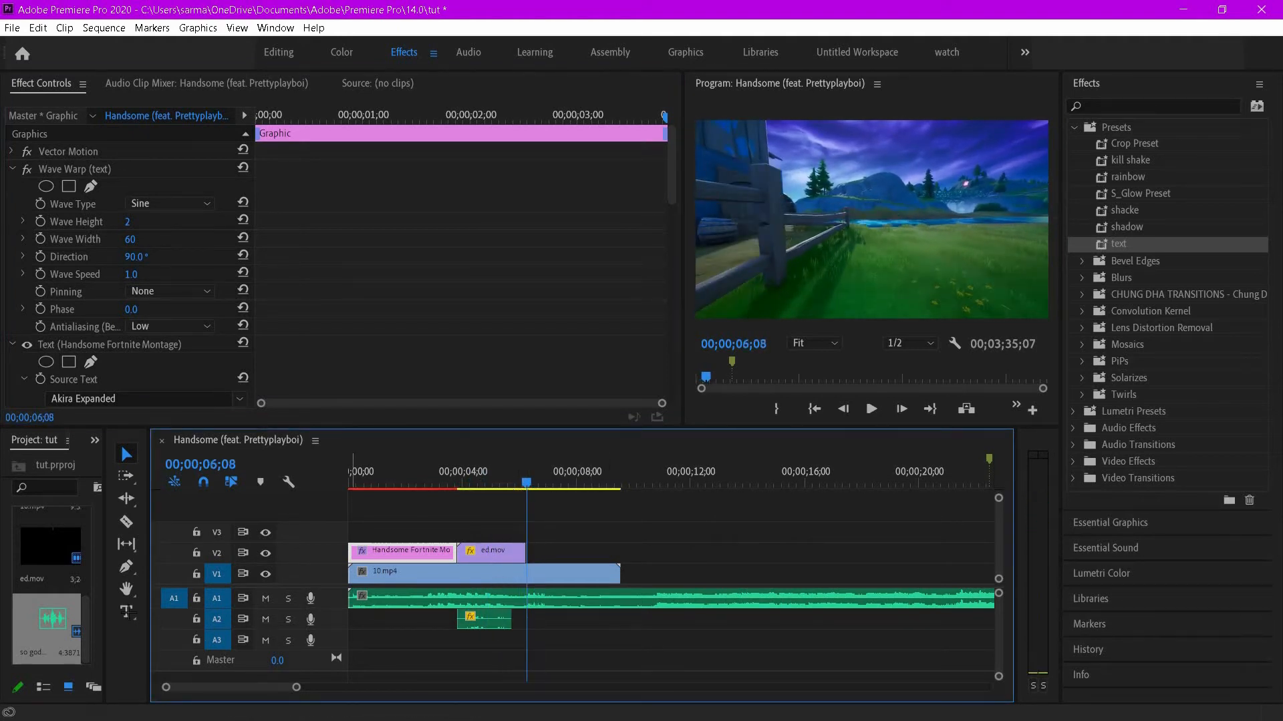
pyautogui.click(126, 612)
pyautogui.click(817, 223)
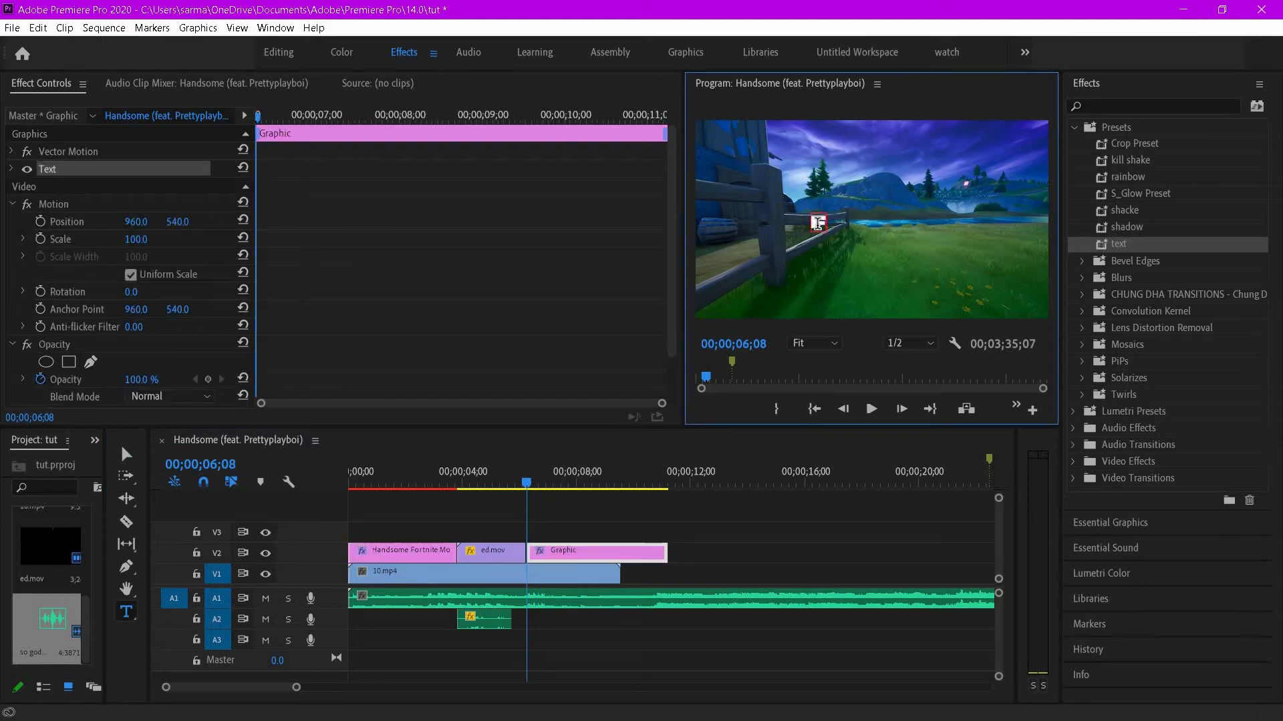
pyautogui.write('FOLLOW')
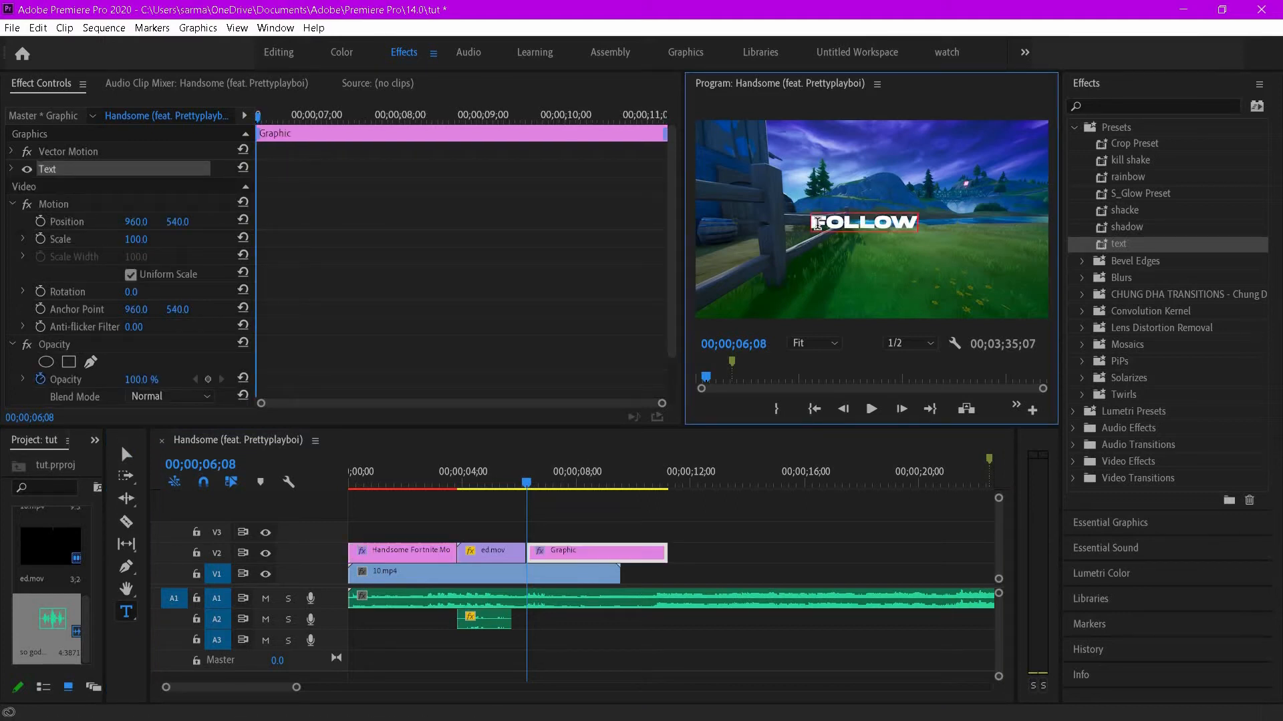
pyautogui.write(' @KOAS')
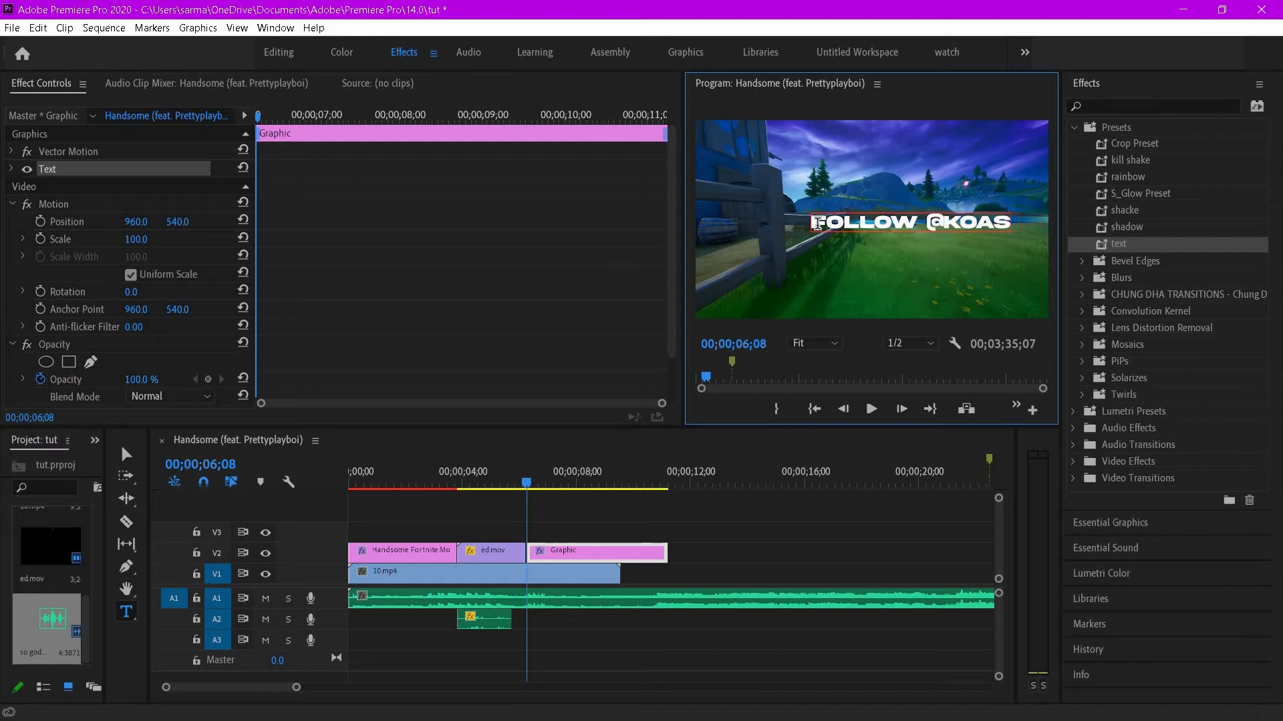
pyautogui.write('CU')
# - Center-align the follow text and move it to the middle of the frame
pyautogui.click(12, 168)
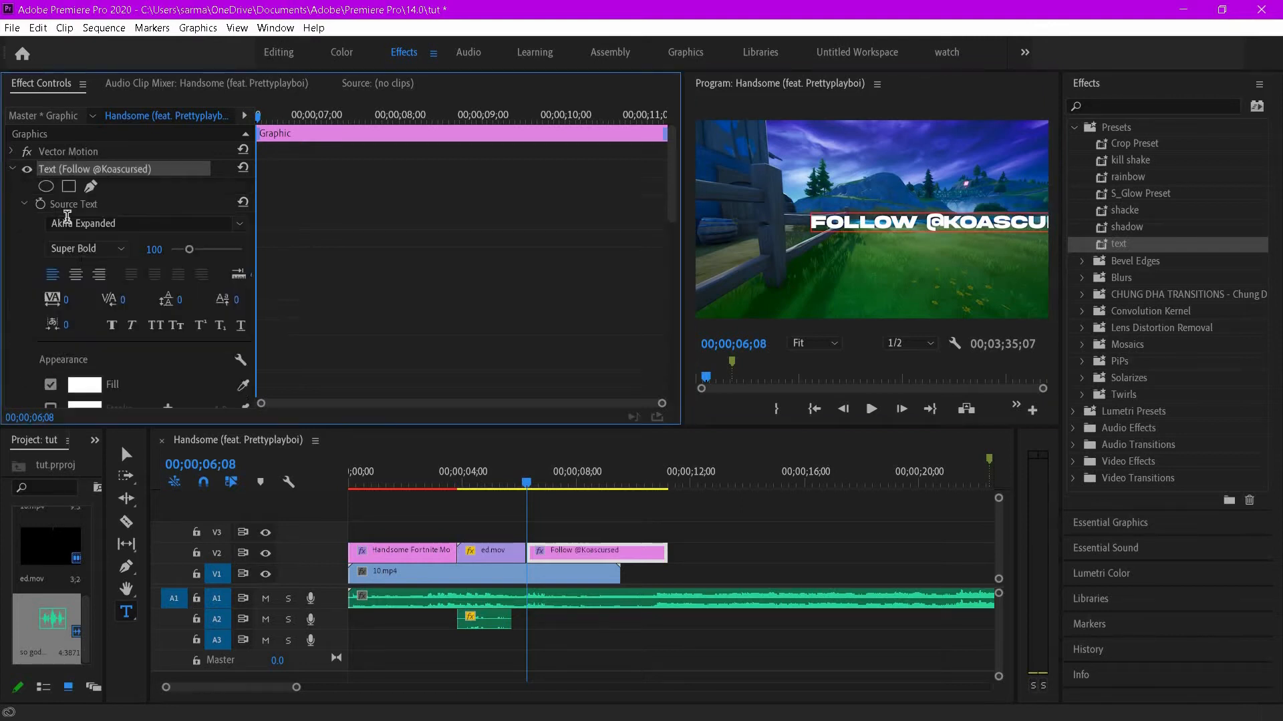
pyautogui.click(76, 274)
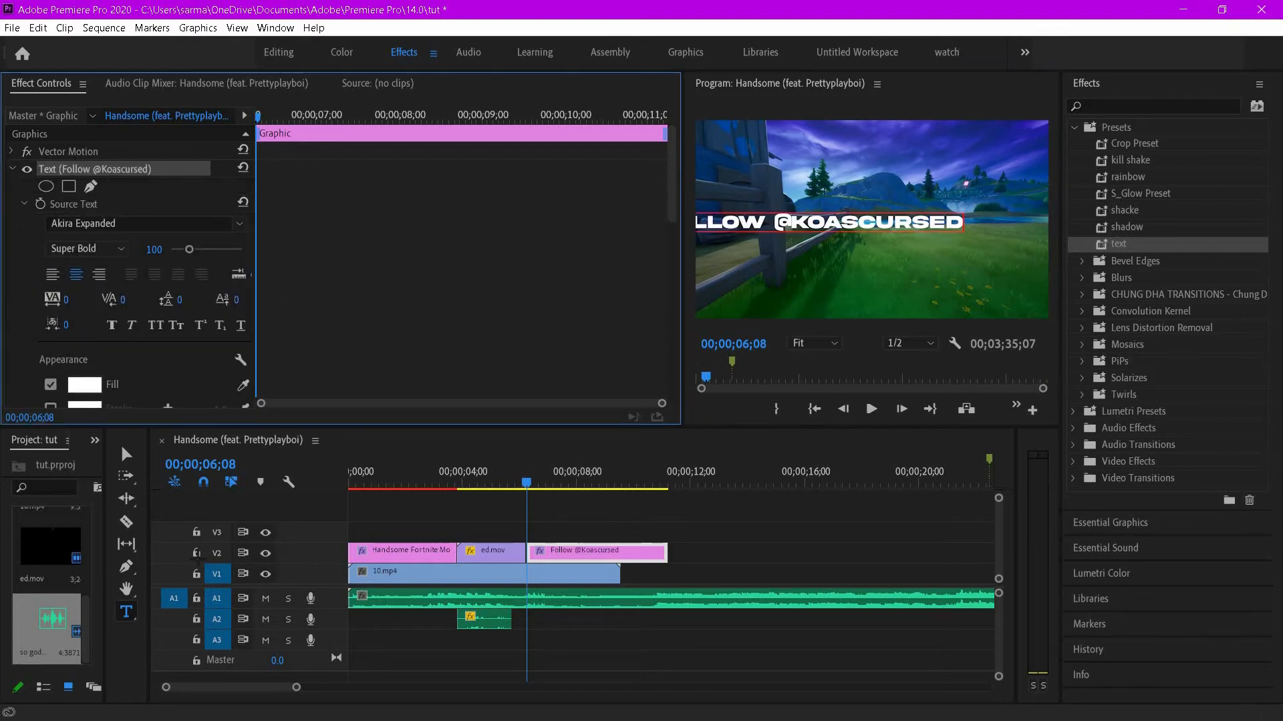
pyautogui.click(125, 454)
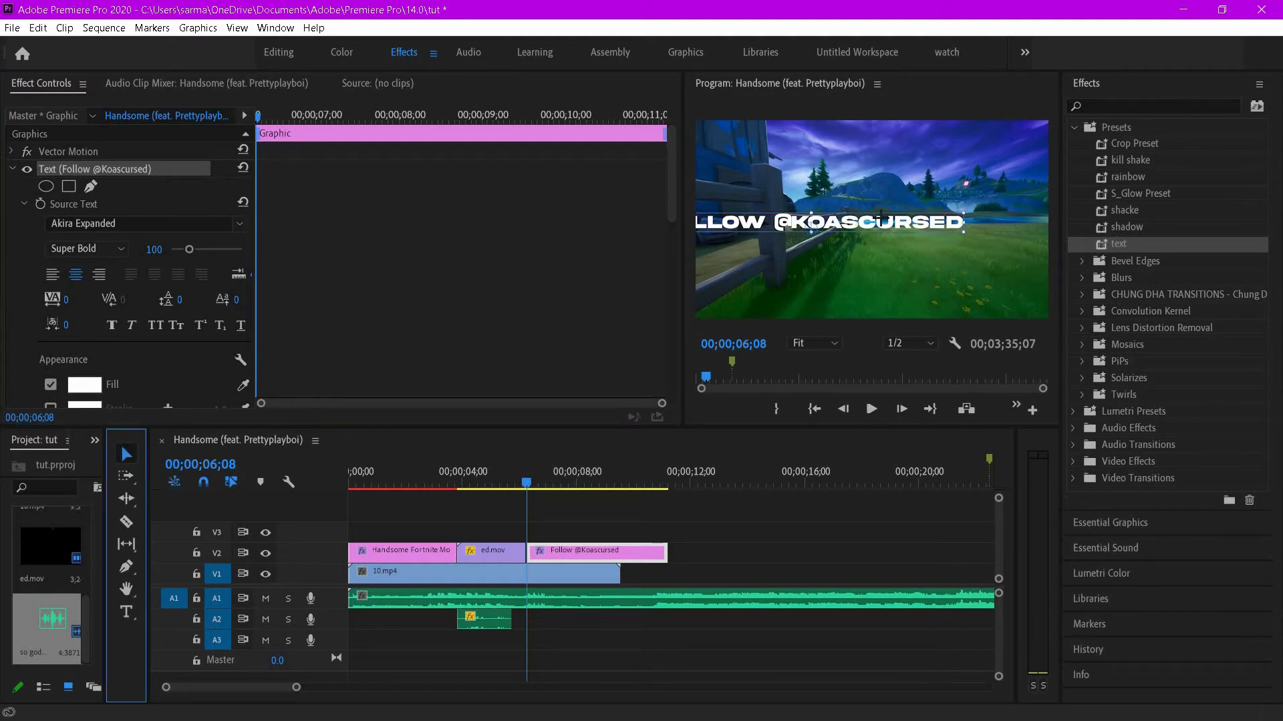
pyautogui.moveTo(822, 206); pyautogui.dragTo(868, 186)
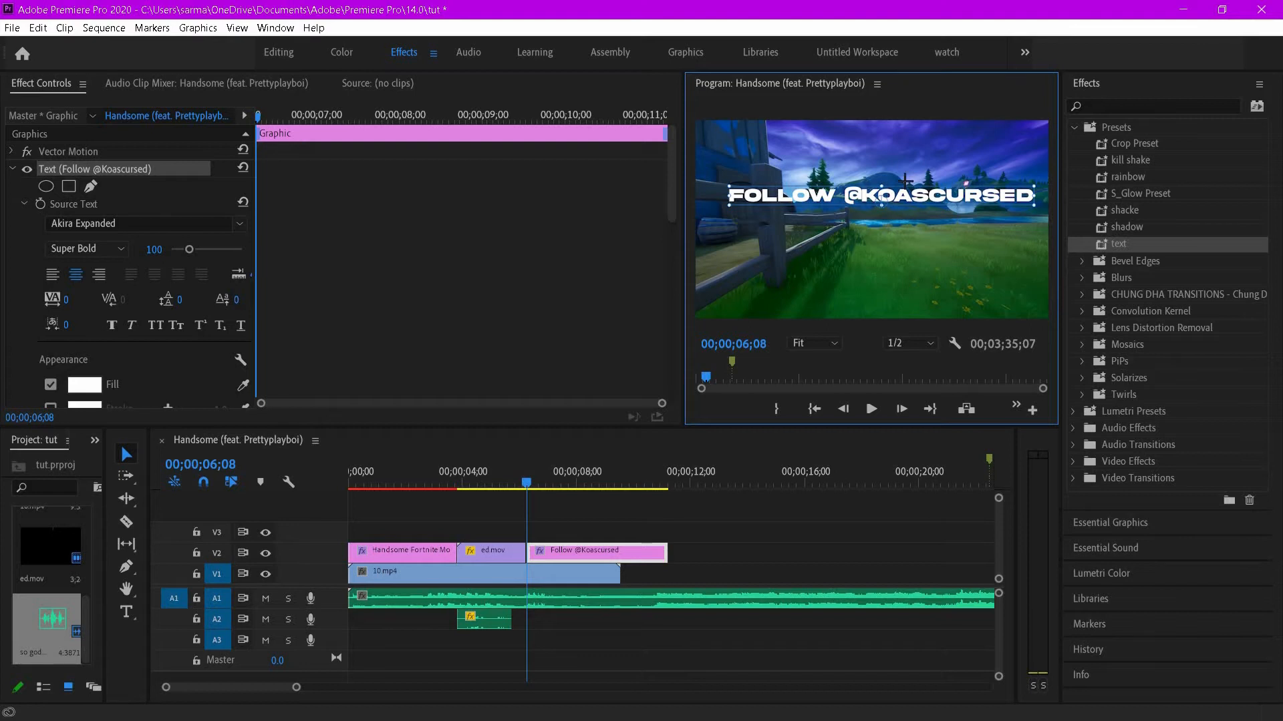
pyautogui.moveTo(908, 194); pyautogui.dragTo(911, 212)
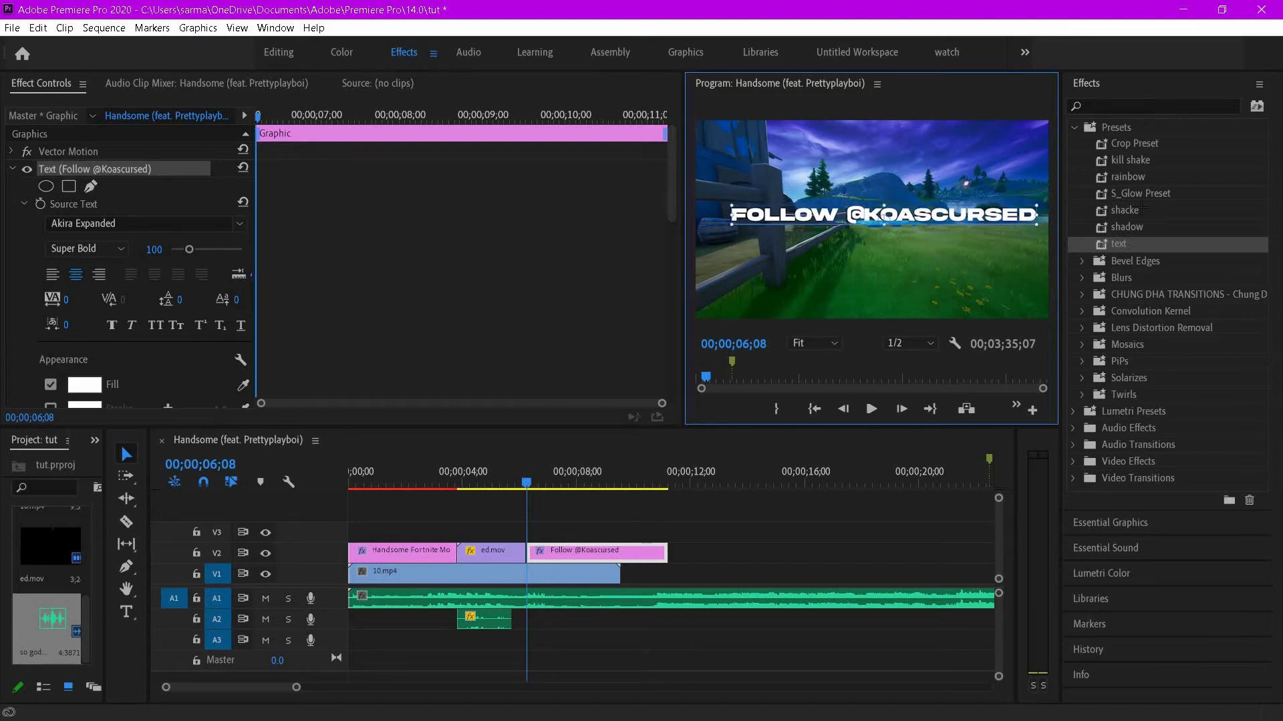
# - Apply the text preset to the follow clip and add a second text layer reading t below the handle
pyautogui.moveTo(1096, 259); pyautogui.dragTo(620, 550)
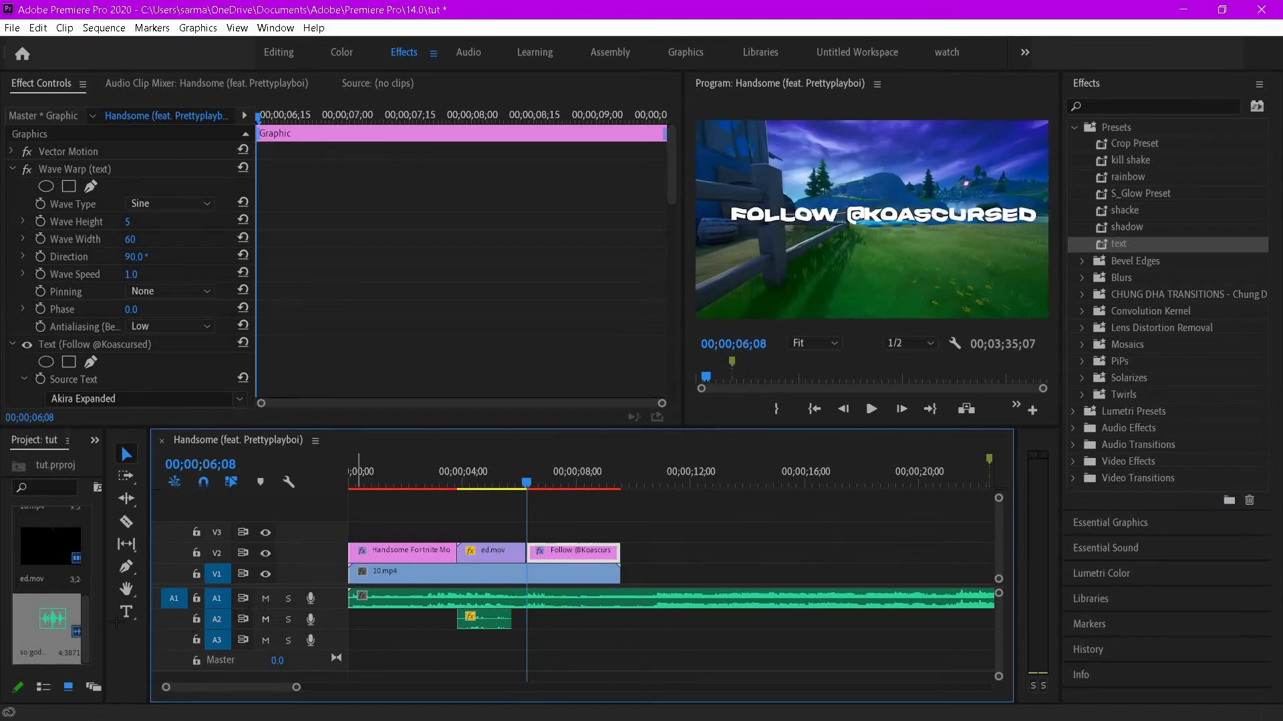
pyautogui.click(126, 612)
pyautogui.click(868, 251)
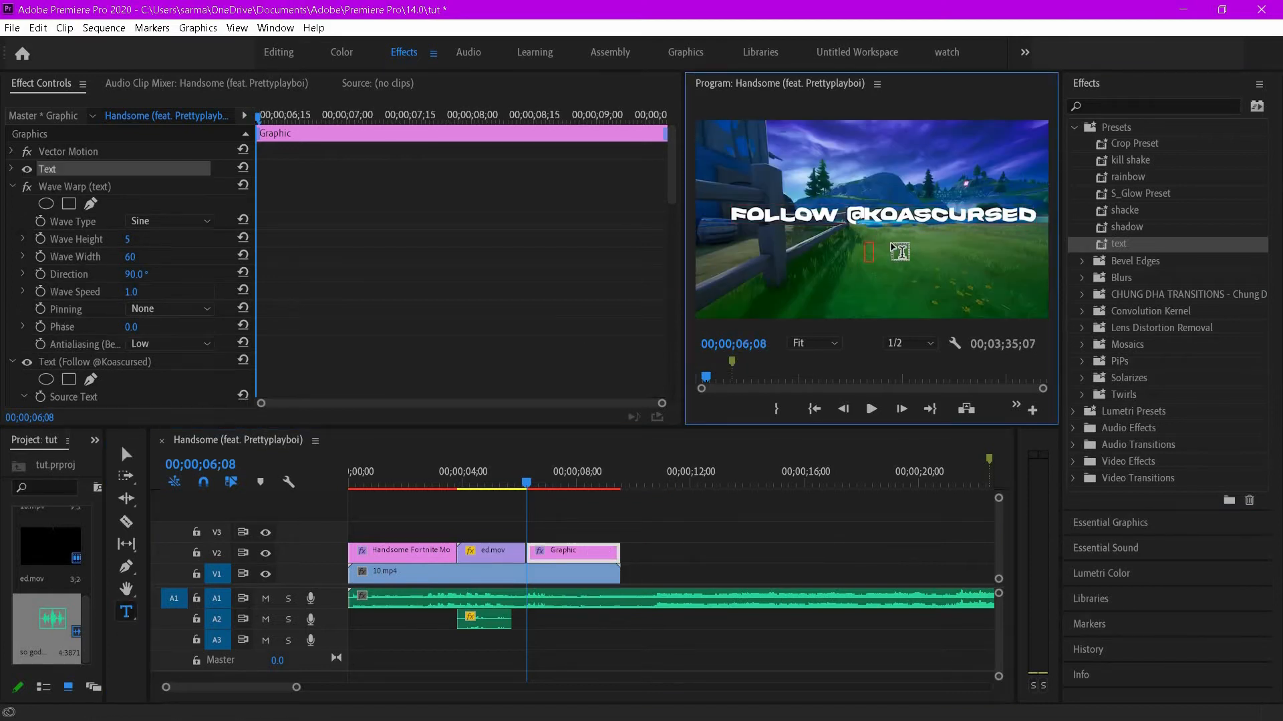
pyautogui.write('T')
pyautogui.press('BackSpace')
pyautogui.write('t')
pyautogui.click(12, 169)
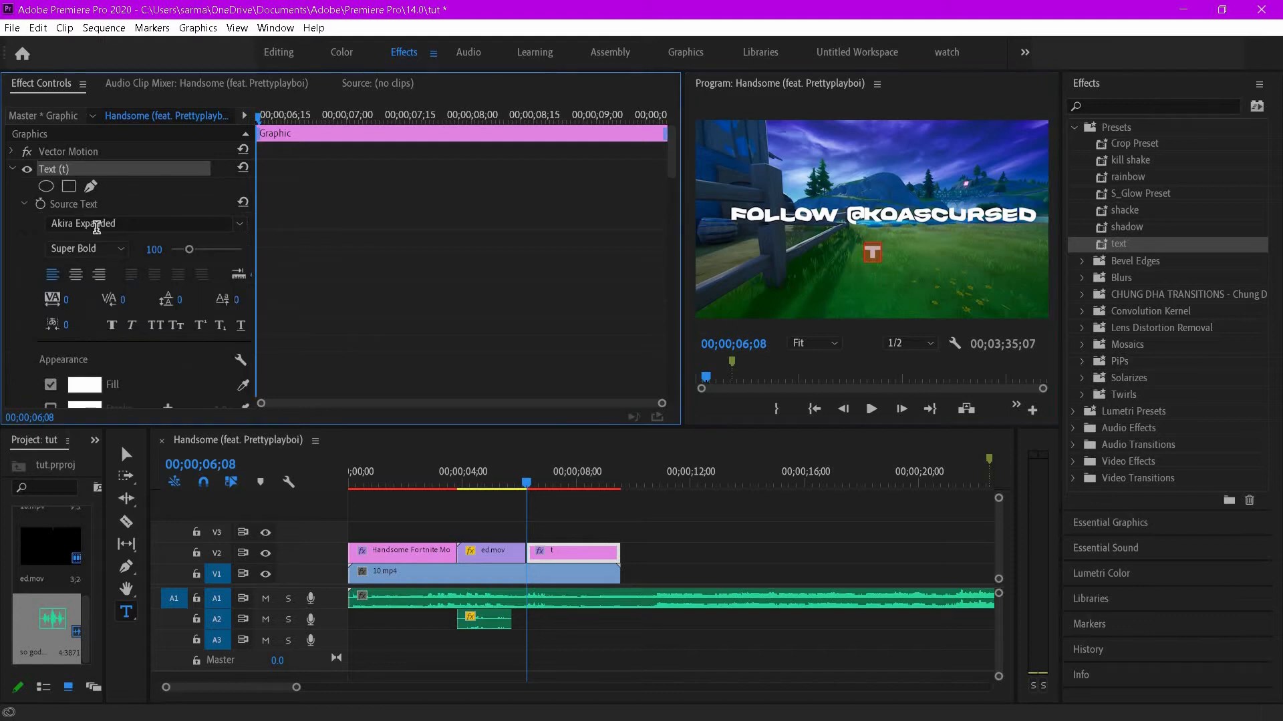
# - Set the t layer's font to Font Smartphone Pro 2018 and its size to 400, turning it into a Twitter icon
pyautogui.click(96, 227)
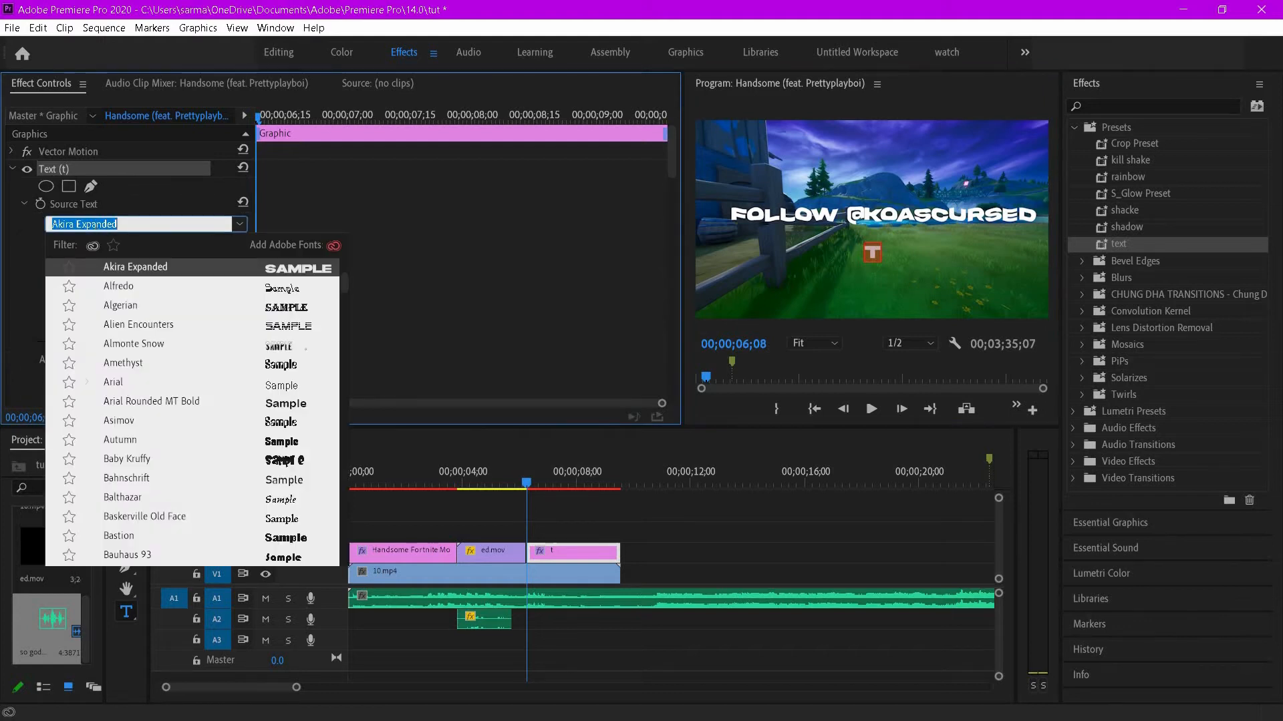
pyautogui.write('smart')
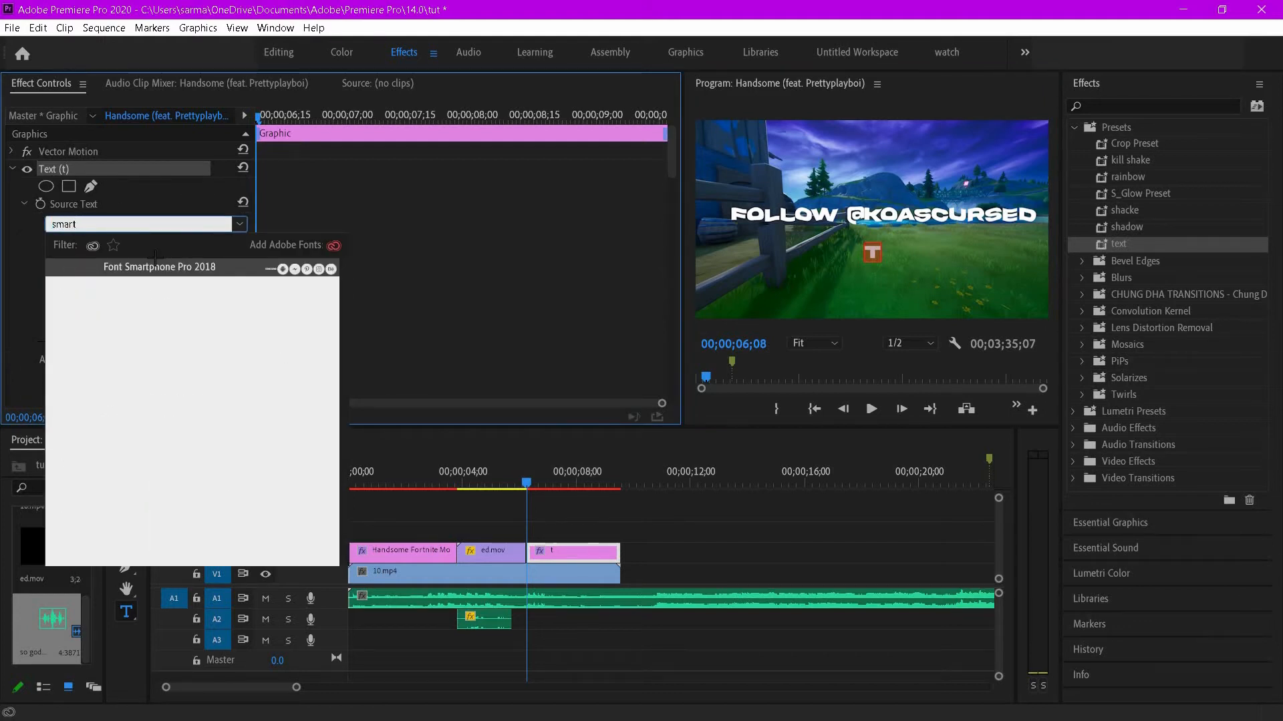
pyautogui.click(160, 267)
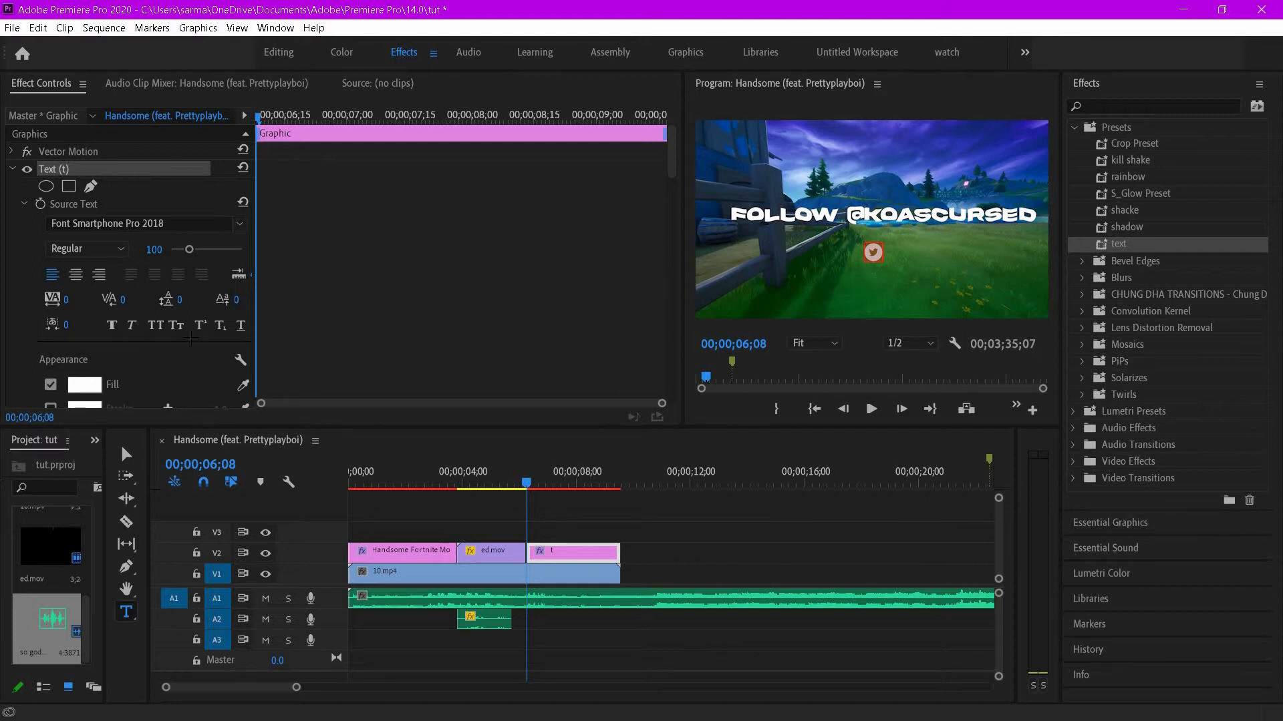
pyautogui.moveTo(203, 249); pyautogui.dragTo(275, 299)
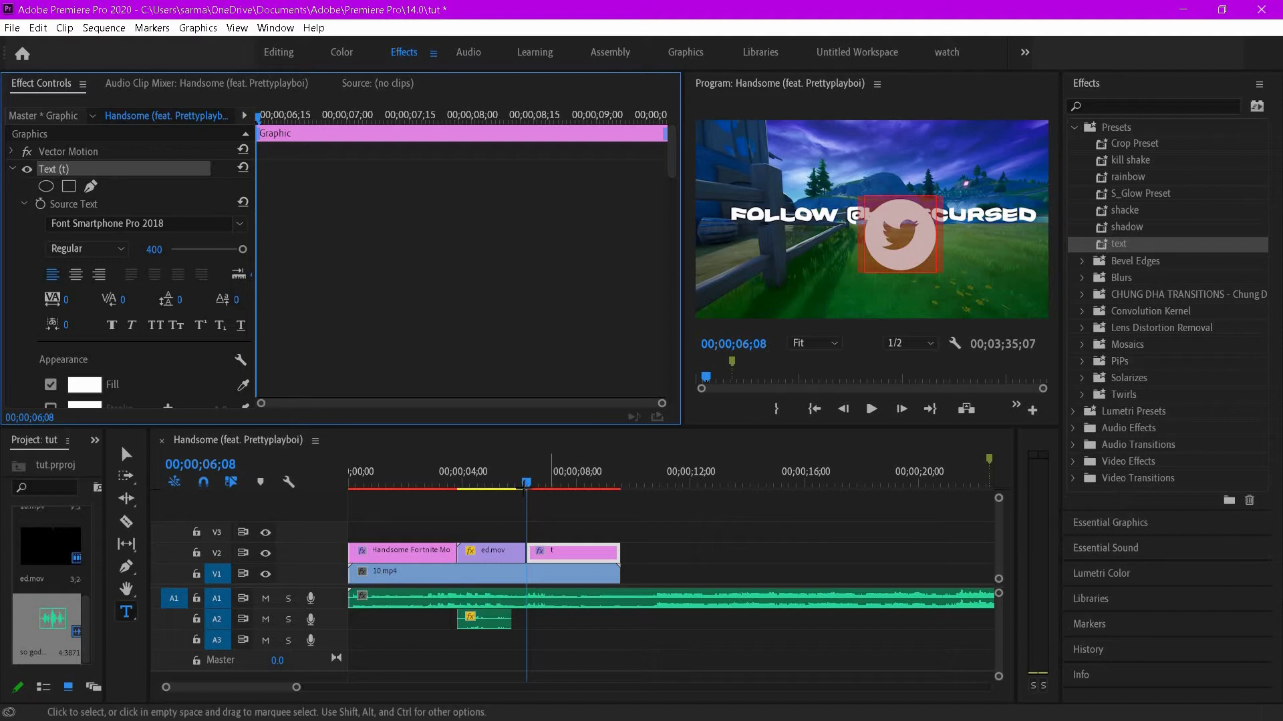
pyautogui.click(549, 476)
pyautogui.moveTo(556, 548)
pyautogui.mouseDown()
pyautogui.moveTo(573, 532)
pyautogui.moveTo(568, 541)
pyautogui.mouseUp()
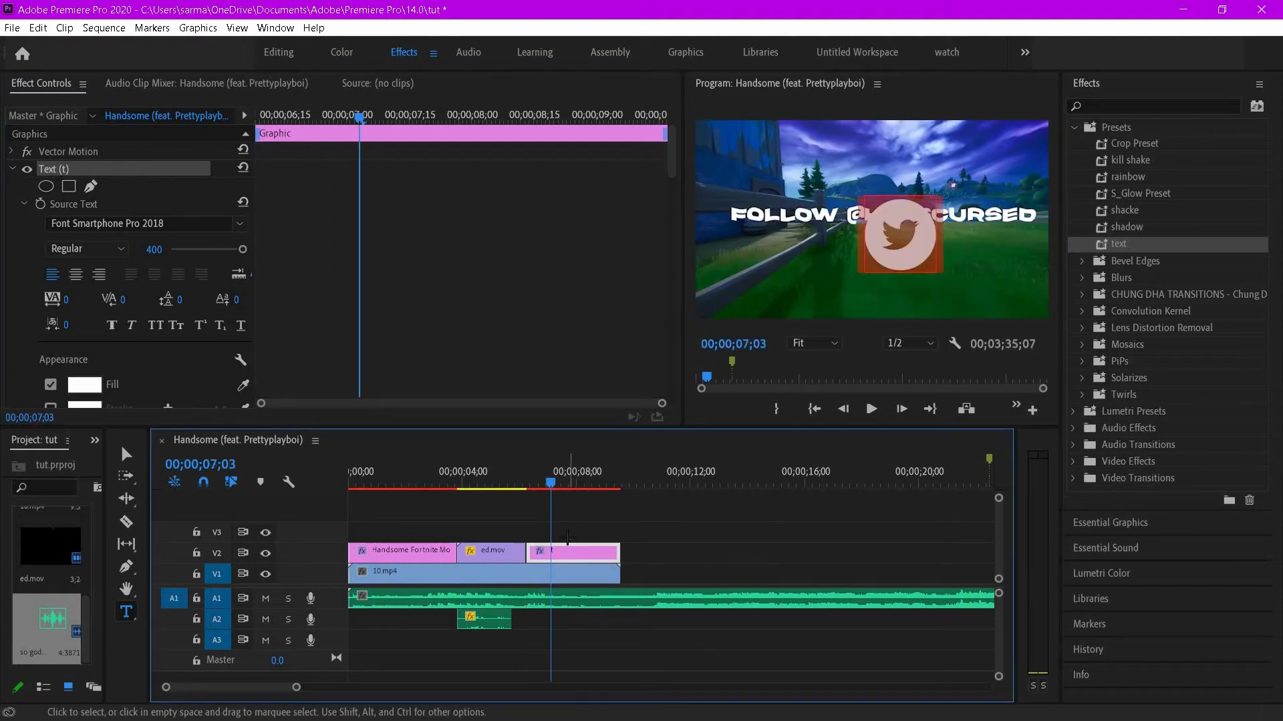
# - At 00;00;06;13 create a separate text graphic reading t in the icon font and line it up with the follow text clip
pyautogui.click(567, 538)
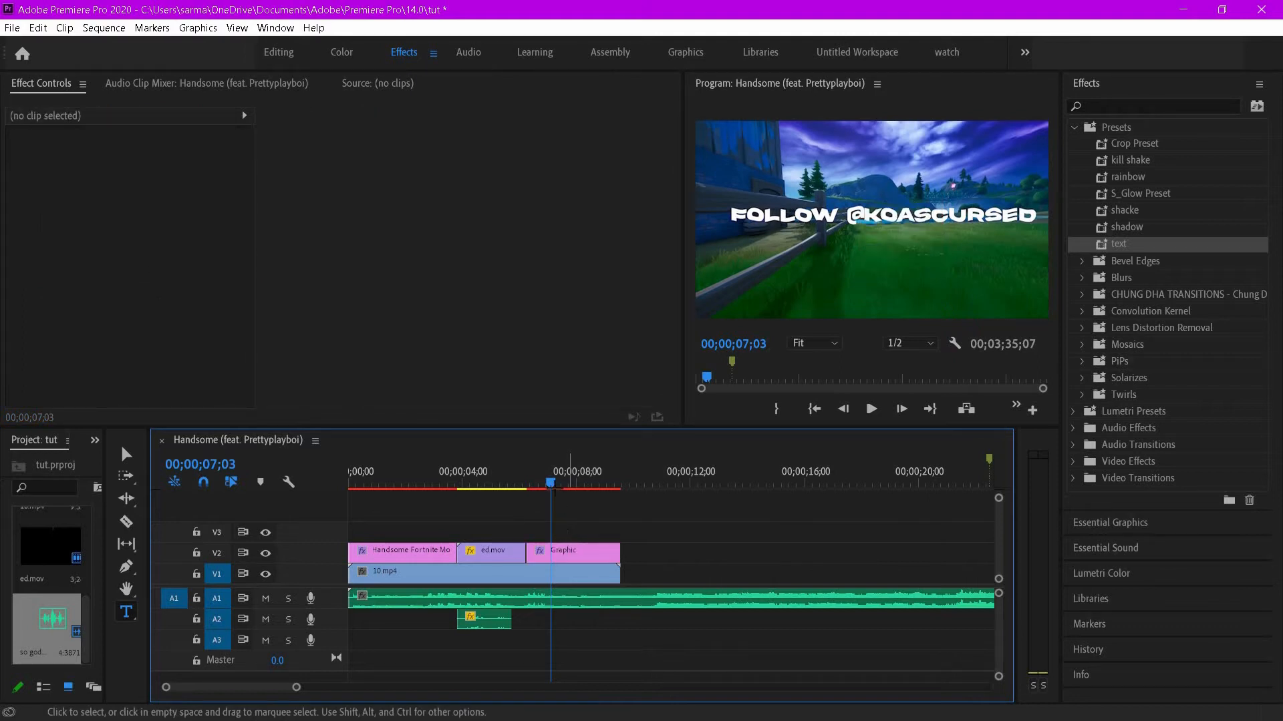
pyautogui.click(533, 482)
pyautogui.moveTo(571, 552); pyautogui.dragTo(688, 561)
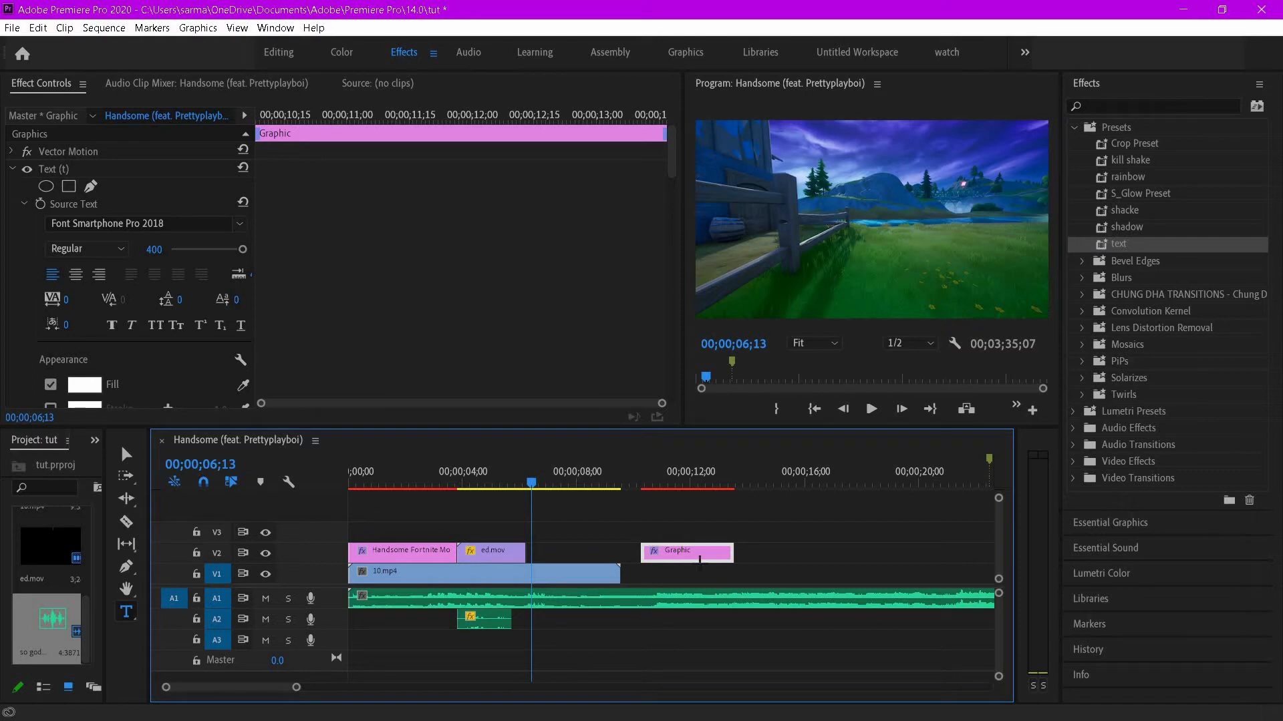
pyautogui.moveTo(698, 552)
pyautogui.mouseDown()
pyautogui.moveTo(709, 553)
pyautogui.moveTo(698, 554)
pyautogui.mouseUp()
pyautogui.click(864, 235)
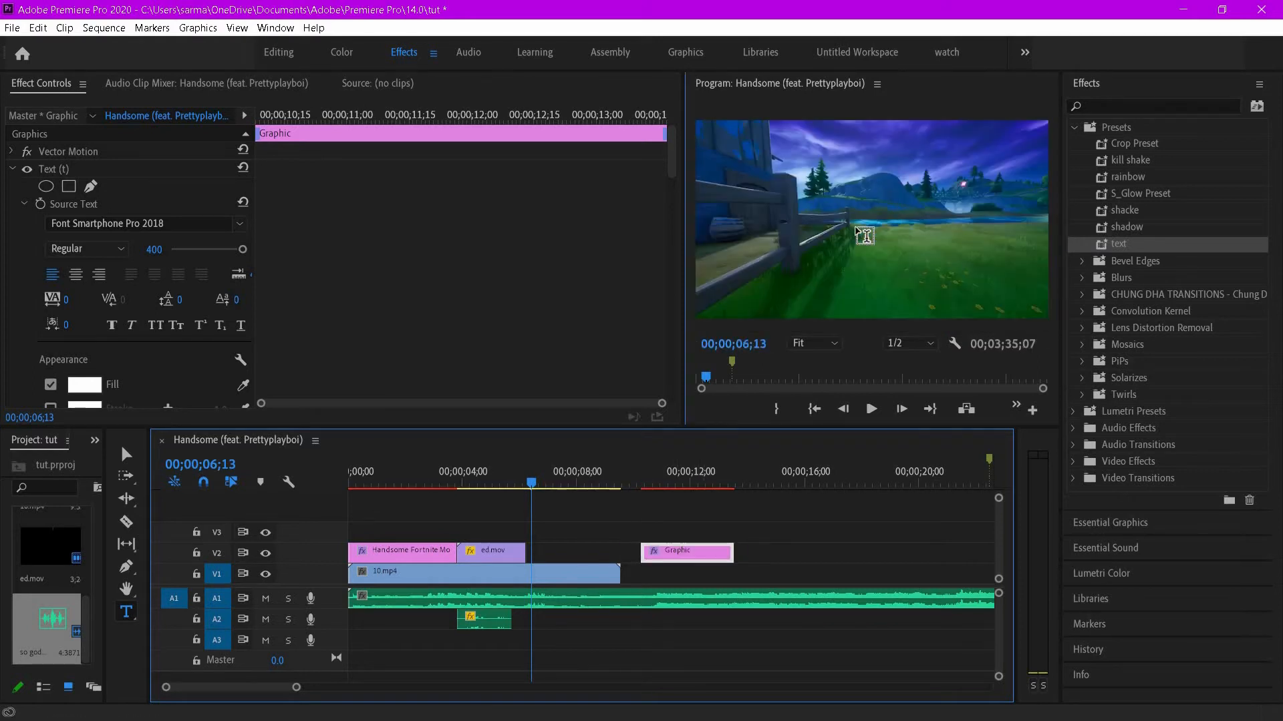
pyautogui.write('t')
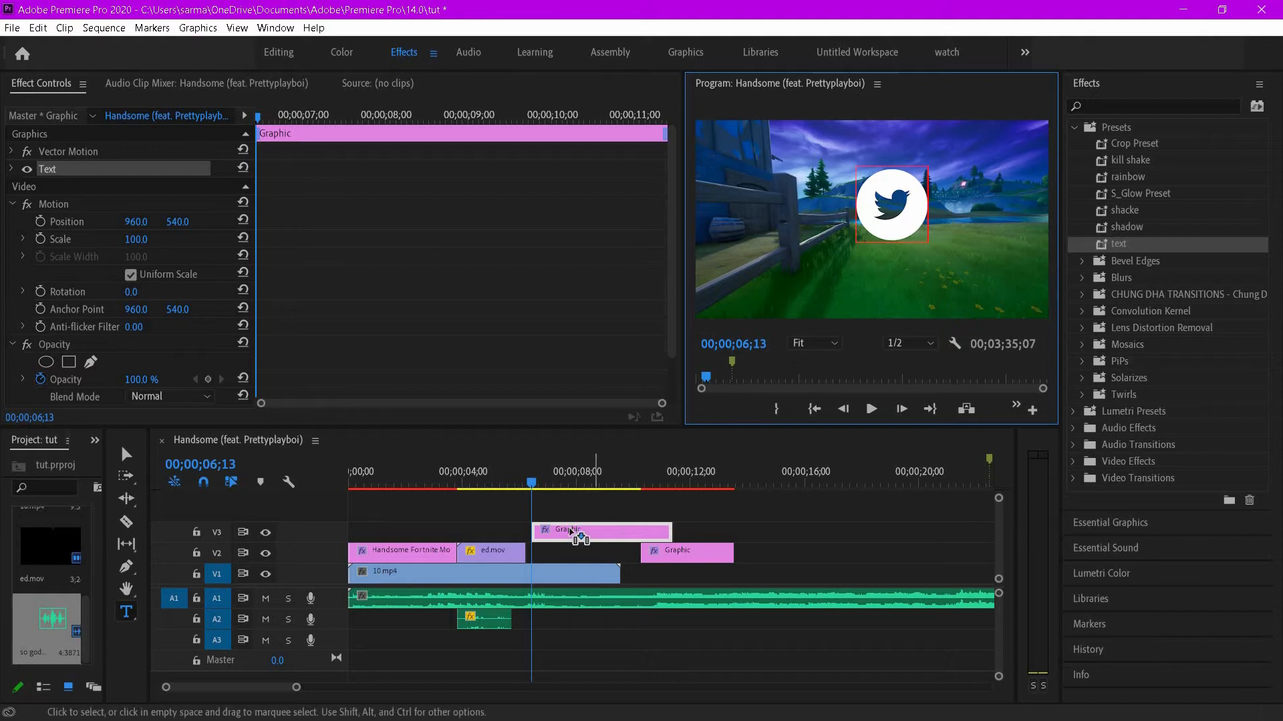
pyautogui.moveTo(620, 530); pyautogui.dragTo(564, 553)
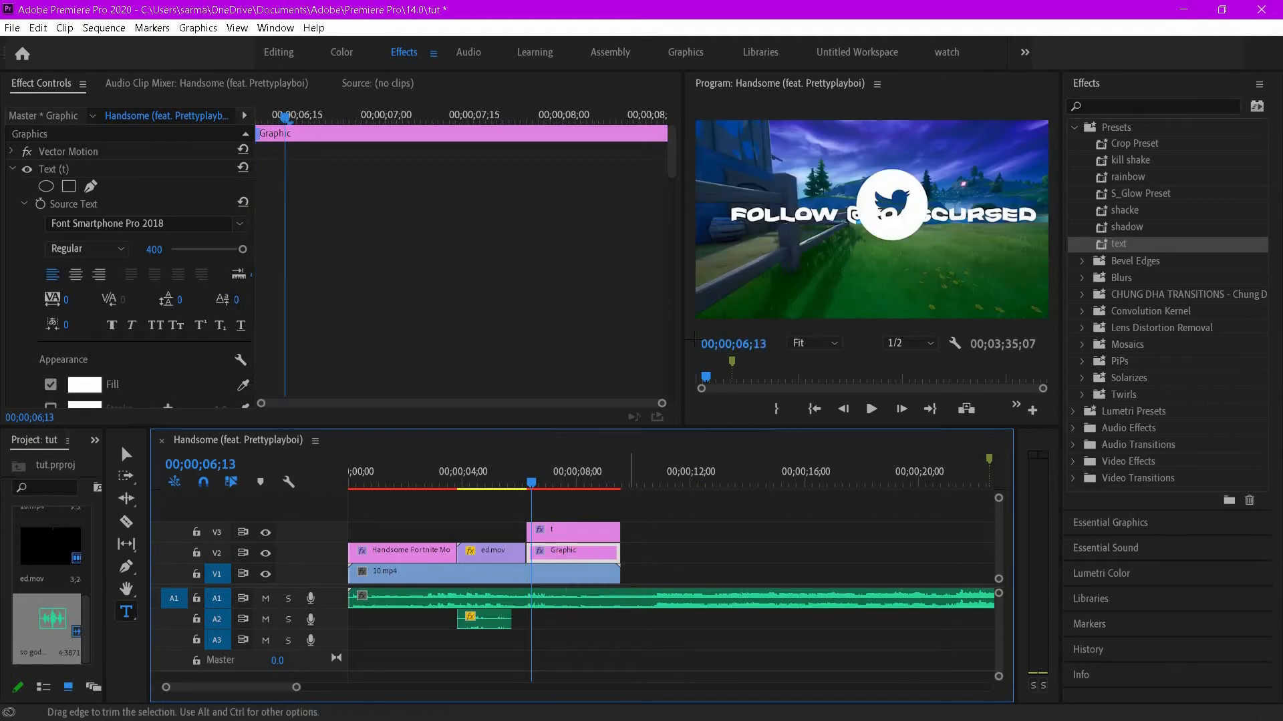
# - Swap the two graphic clips so the follow text sits on V3 above the t icon clip on V2
pyautogui.click(581, 529)
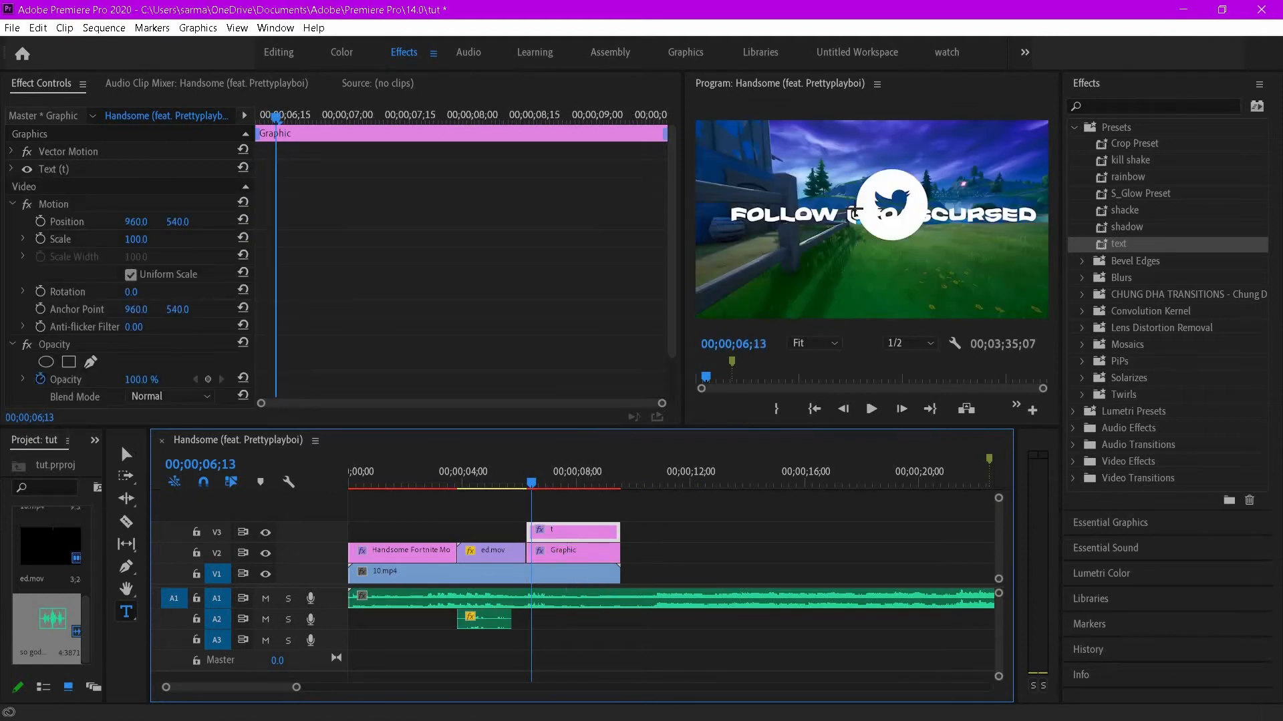
pyautogui.press('v')
pyautogui.click(880, 202)
pyautogui.moveTo(882, 199); pyautogui.dragTo(887, 194)
pyautogui.moveTo(583, 553)
pyautogui.mouseDown()
pyautogui.moveTo(789, 545)
pyautogui.moveTo(581, 563)
pyautogui.mouseUp()
pyautogui.moveTo(772, 551); pyautogui.dragTo(571, 531)
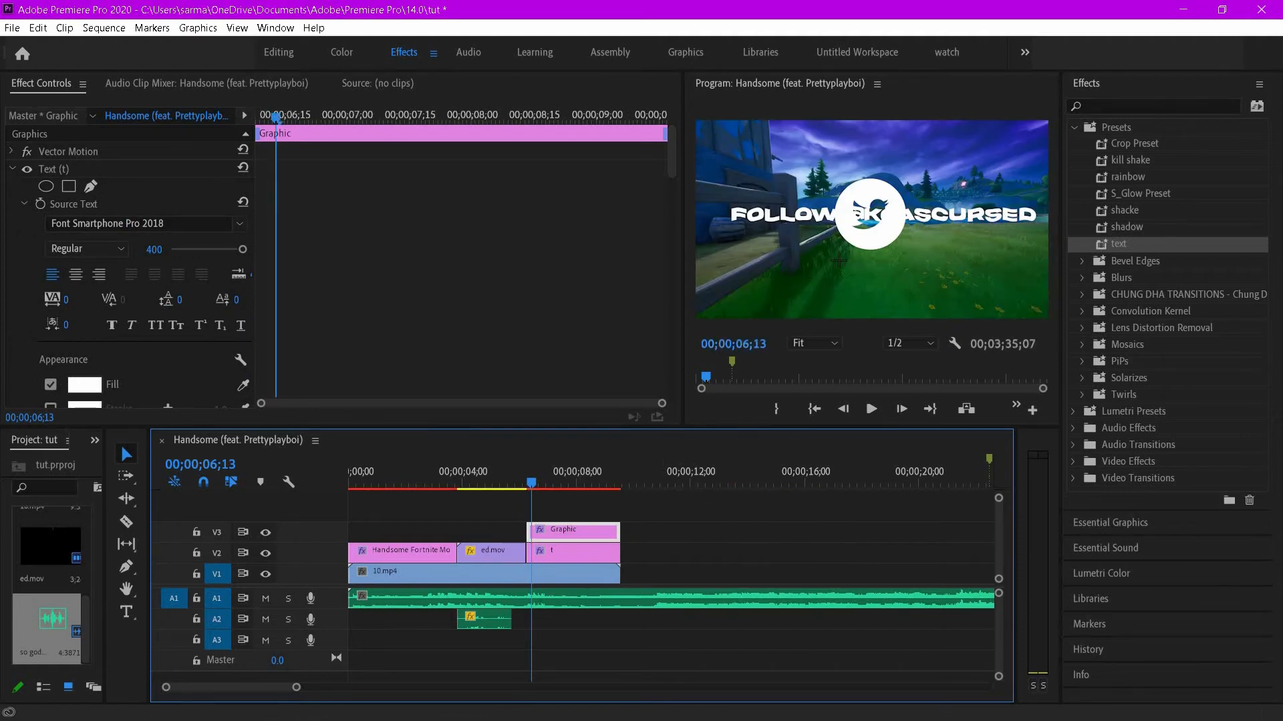
# - Shrink the Twitter icon and move it to sit centred below the FOLLOW text
pyautogui.click(872, 242)
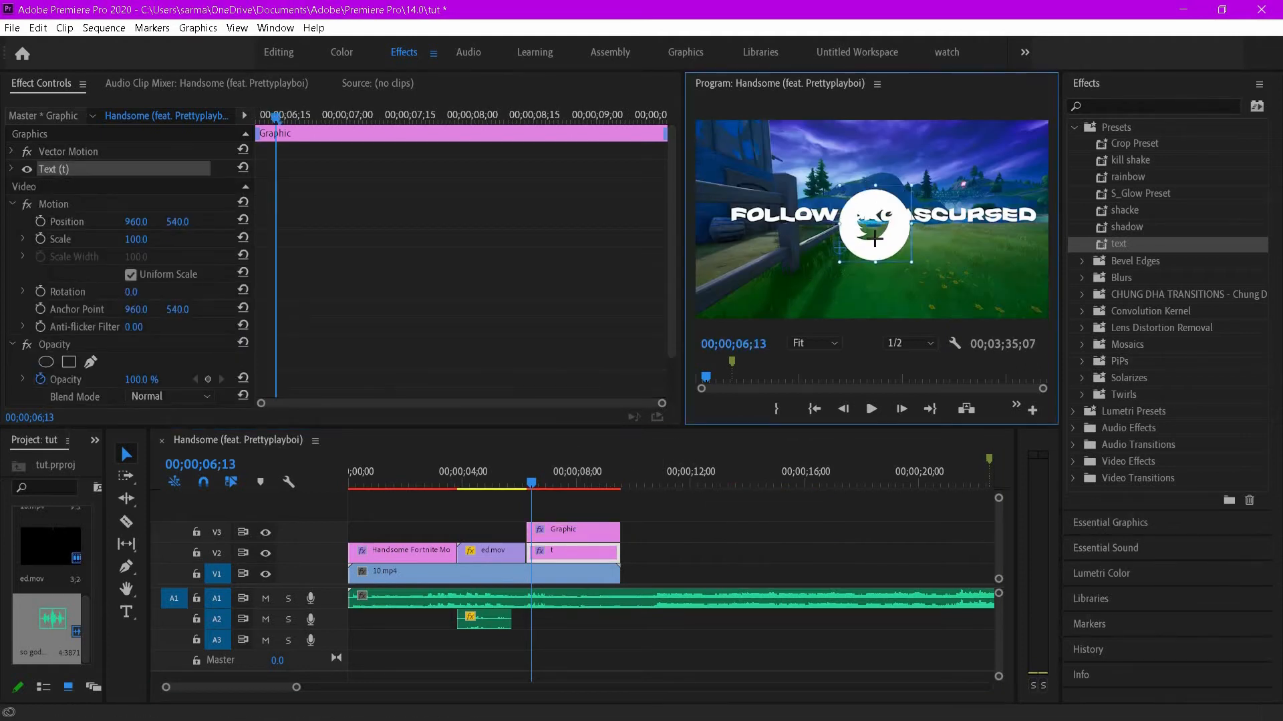
pyautogui.moveTo(874, 239); pyautogui.dragTo(877, 230)
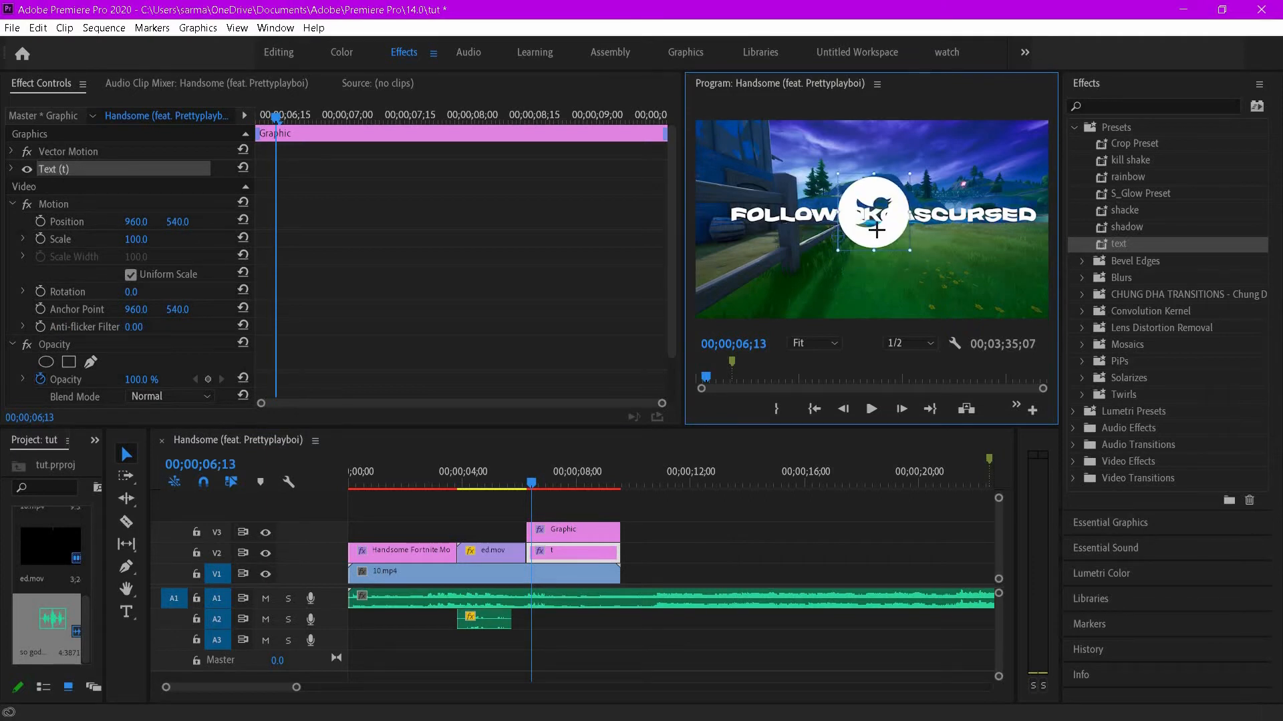
pyautogui.moveTo(883, 182); pyautogui.dragTo(879, 188)
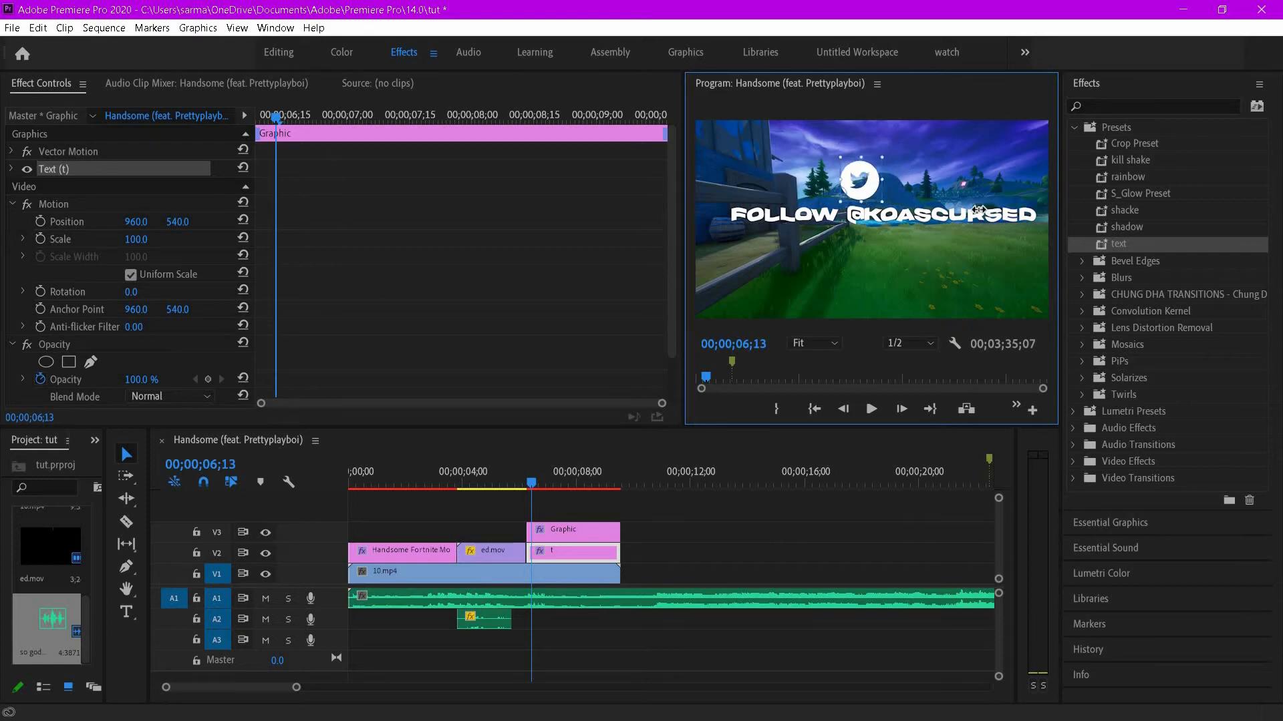
pyautogui.moveTo(978, 210); pyautogui.dragTo(867, 169)
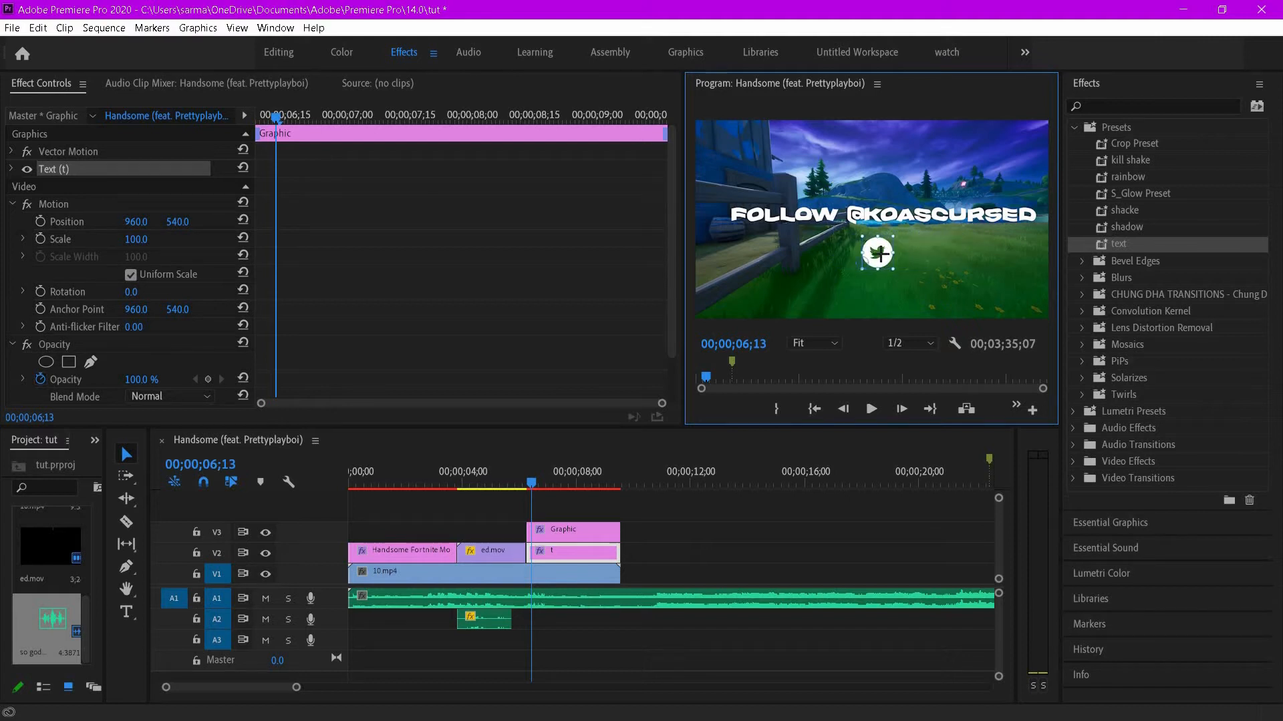
# - Play the sequence from the start to review the intro and end card
pyautogui.click(294, 498)
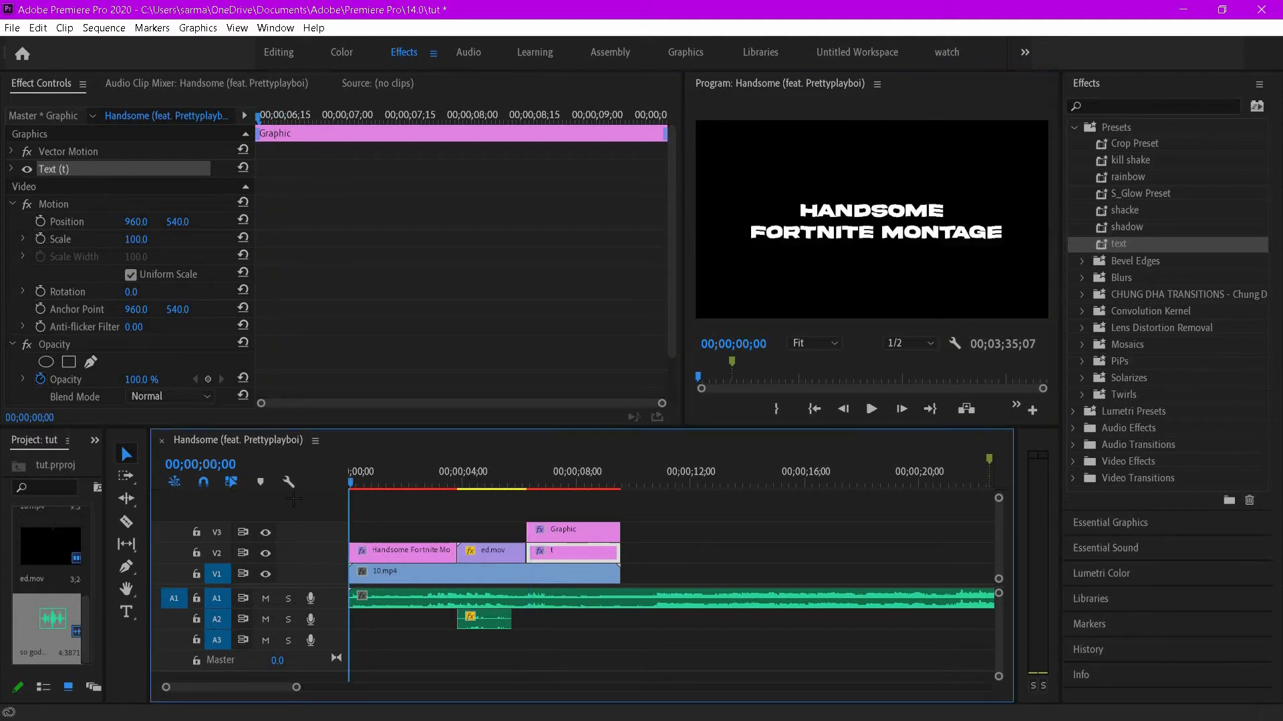
pyautogui.press('Home')
pyautogui.press('space')
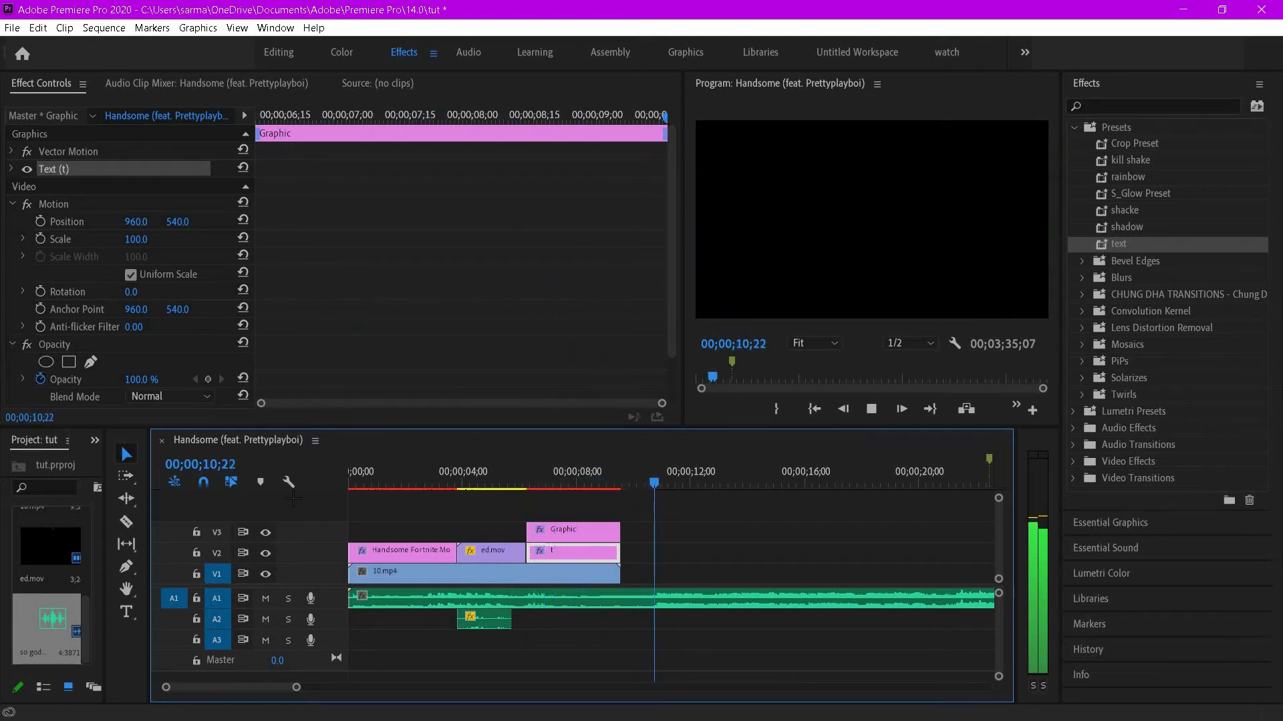
pyautogui.press('space')
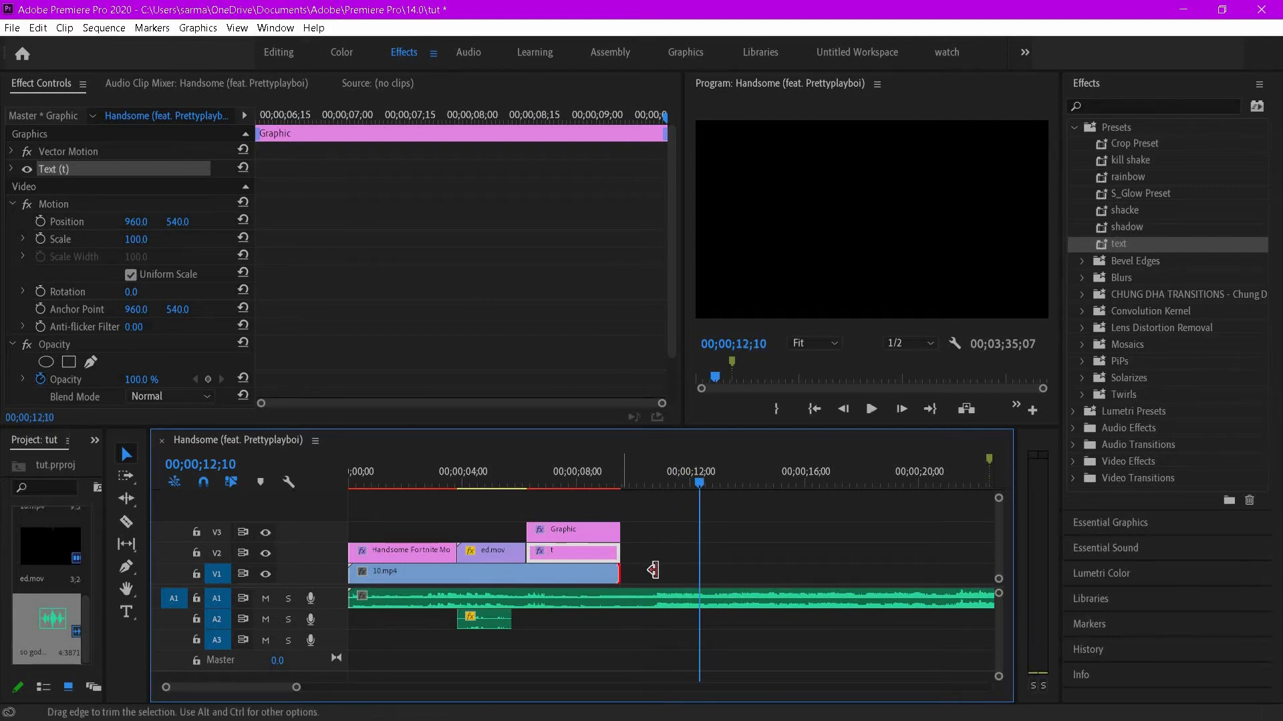
# - Place the MedalTV Fortnite gameplay clip on V2 after the end card, in the Editing workspace
pyautogui.moveTo(619, 574); pyautogui.dragTo(619, 574)
pyautogui.moveTo(680, 482); pyautogui.dragTo(313, 518)
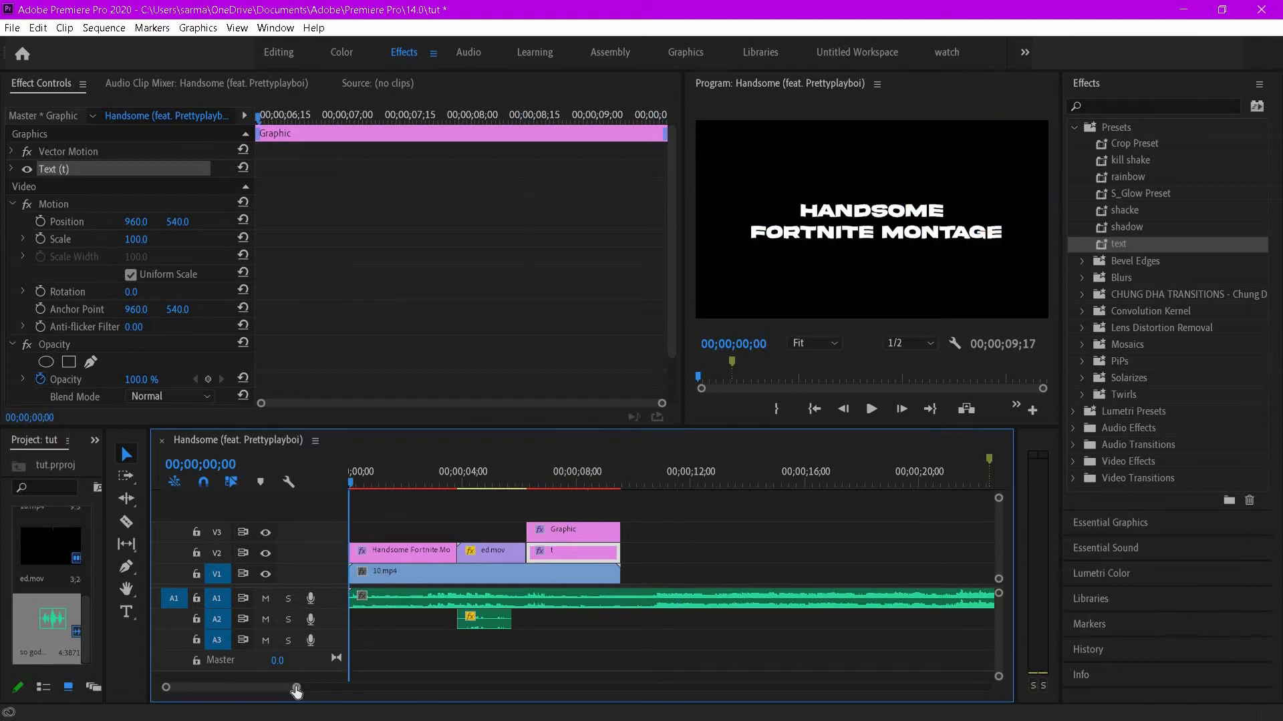
pyautogui.moveTo(296, 692); pyautogui.dragTo(365, 687)
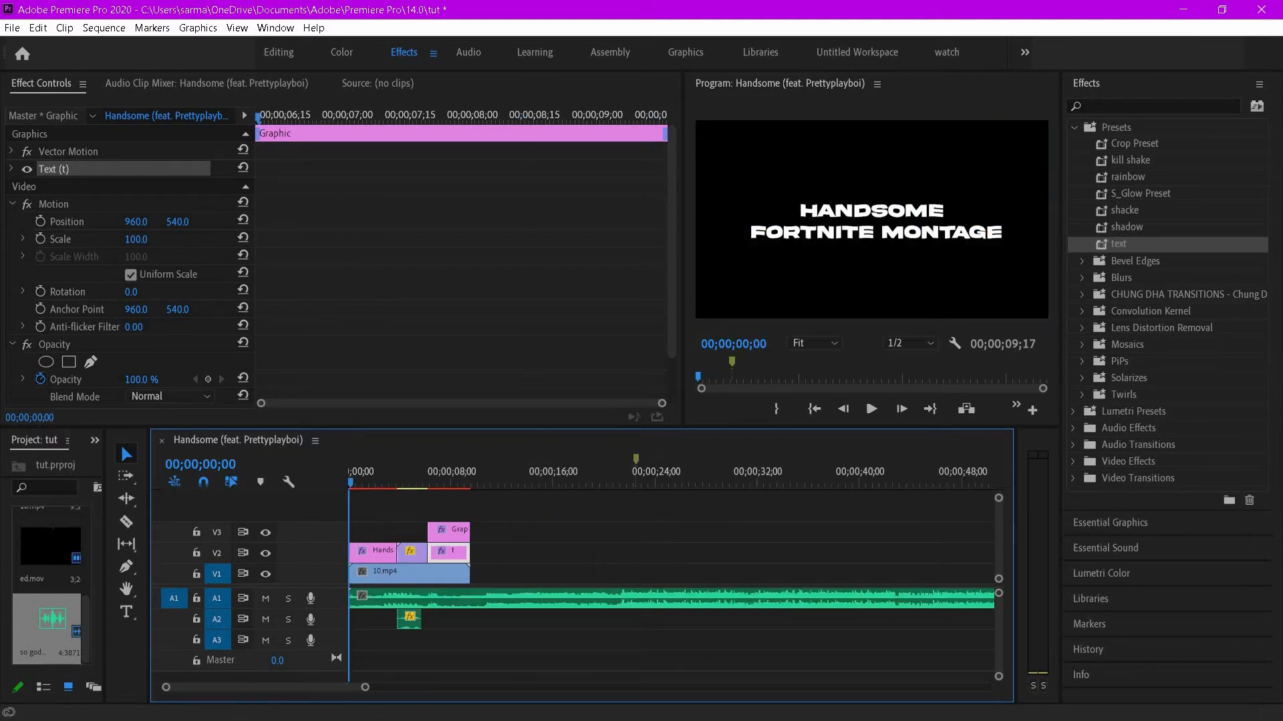
pyautogui.hotkey('alt', 'Tab')
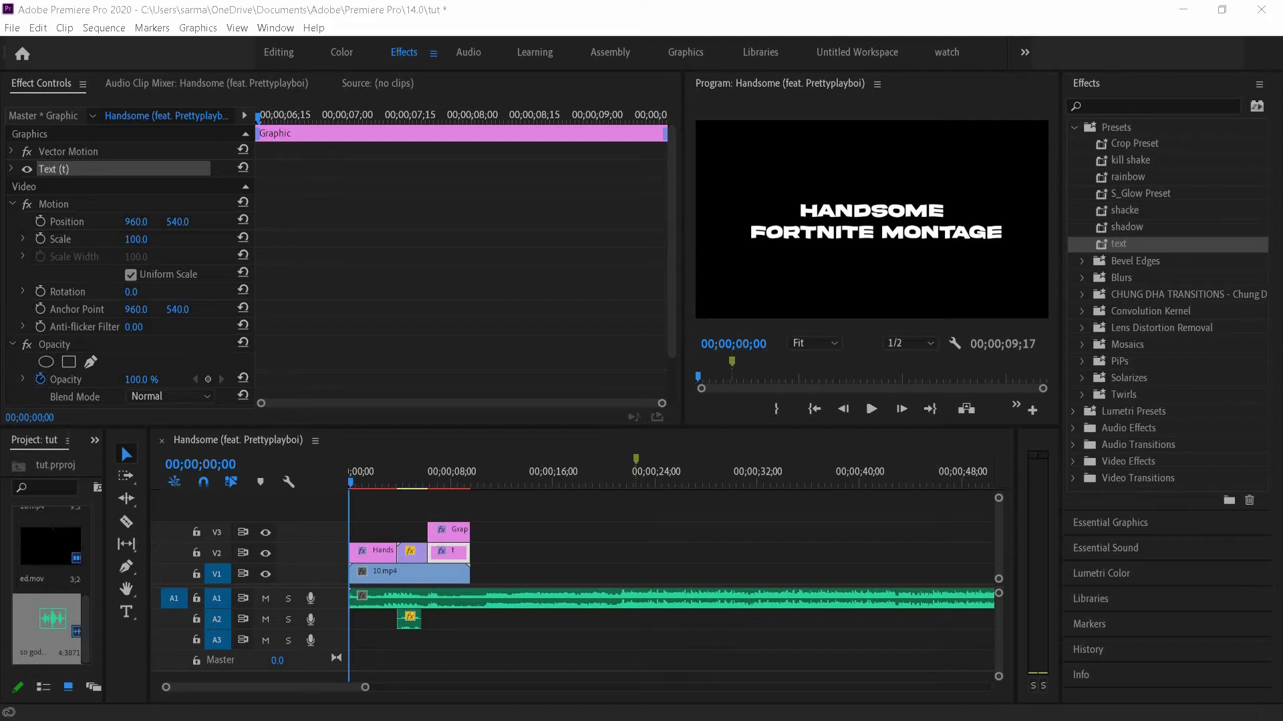
pyautogui.moveTo(902, 476); pyautogui.dragTo(558, 611)
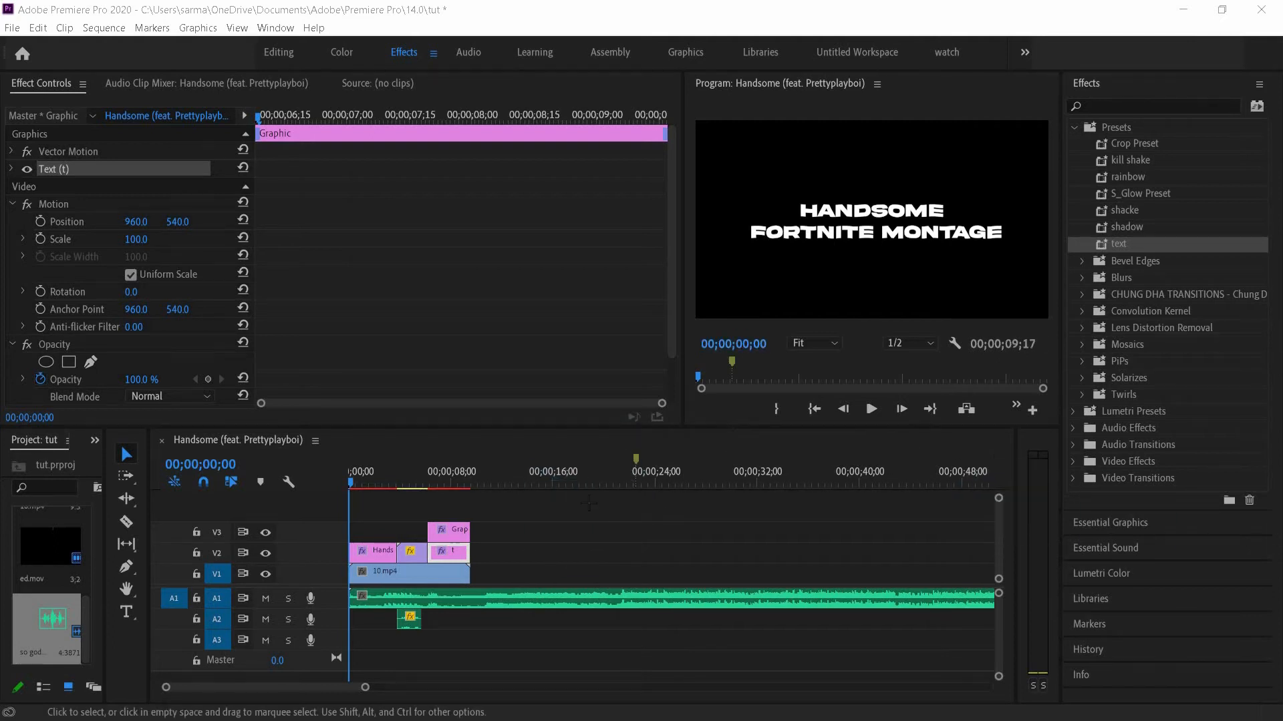
pyautogui.moveTo(589, 503); pyautogui.dragTo(528, 478)
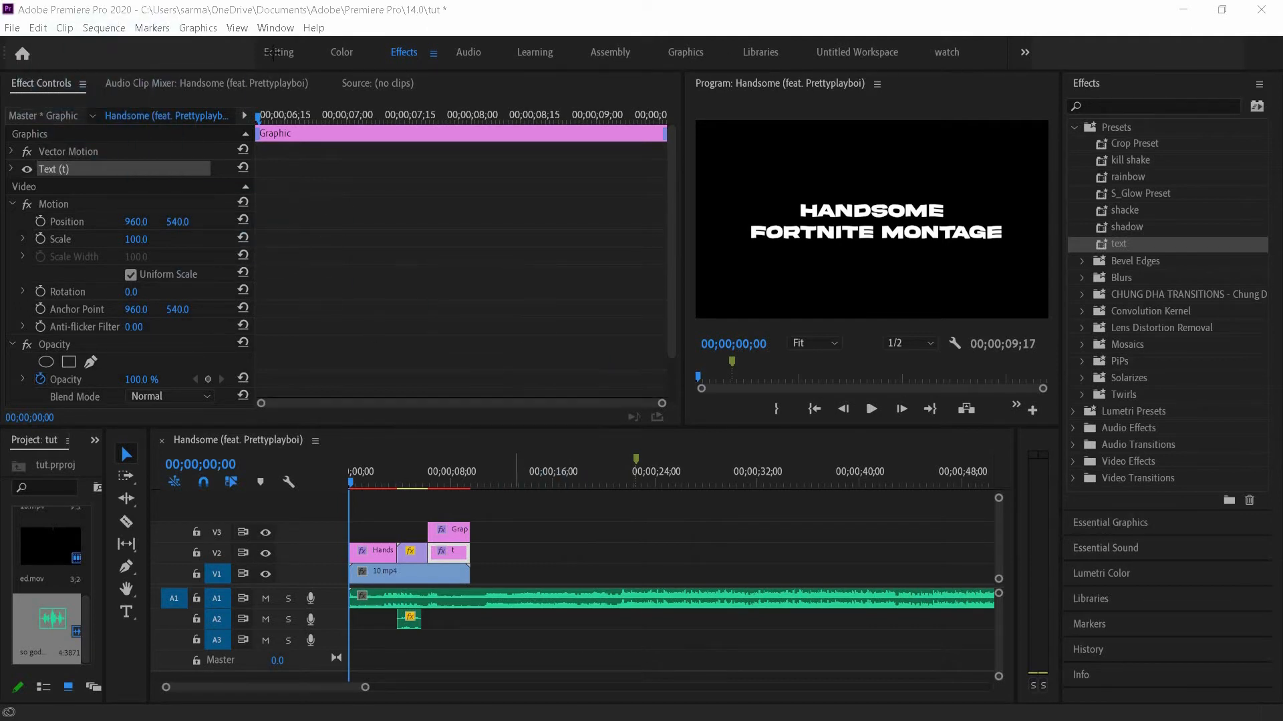
pyautogui.click(272, 52)
pyautogui.moveTo(528, 478); pyautogui.dragTo(439, 571)
pyautogui.click(398, 511)
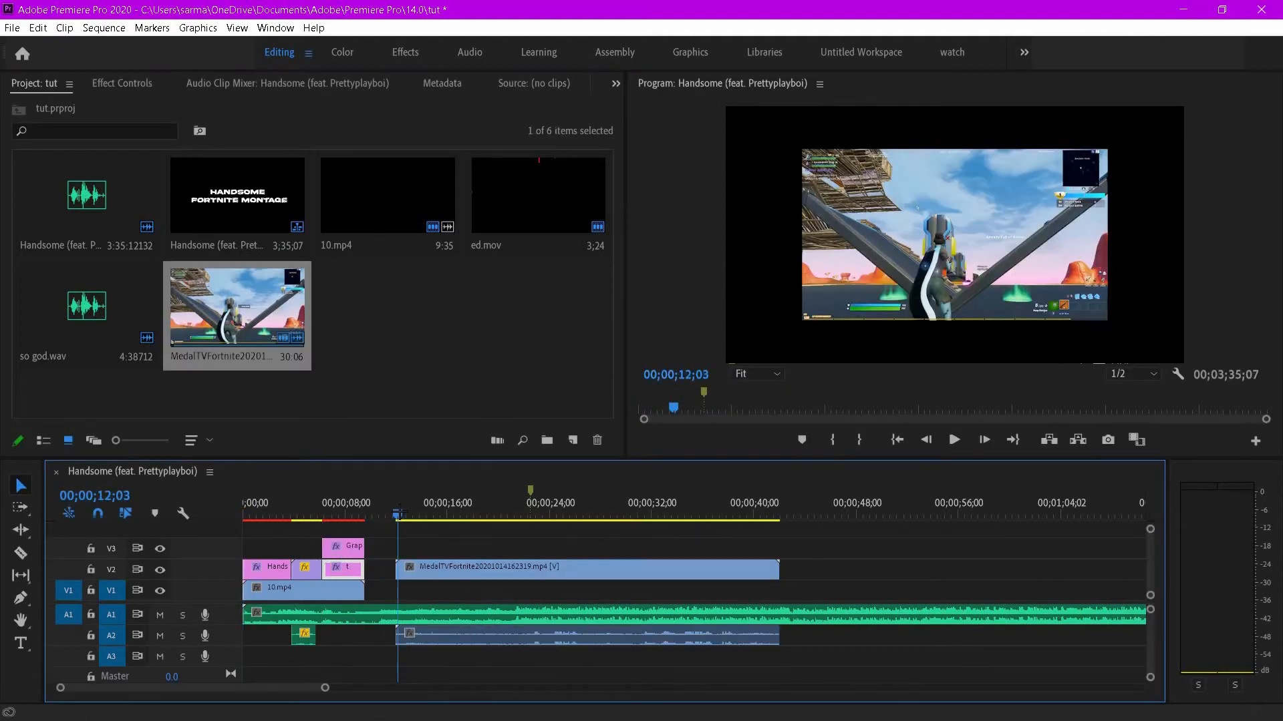
# - Unlink the gameplay clip's audio and cut that audio from the timeline
pyautogui.rightClick(440, 634)
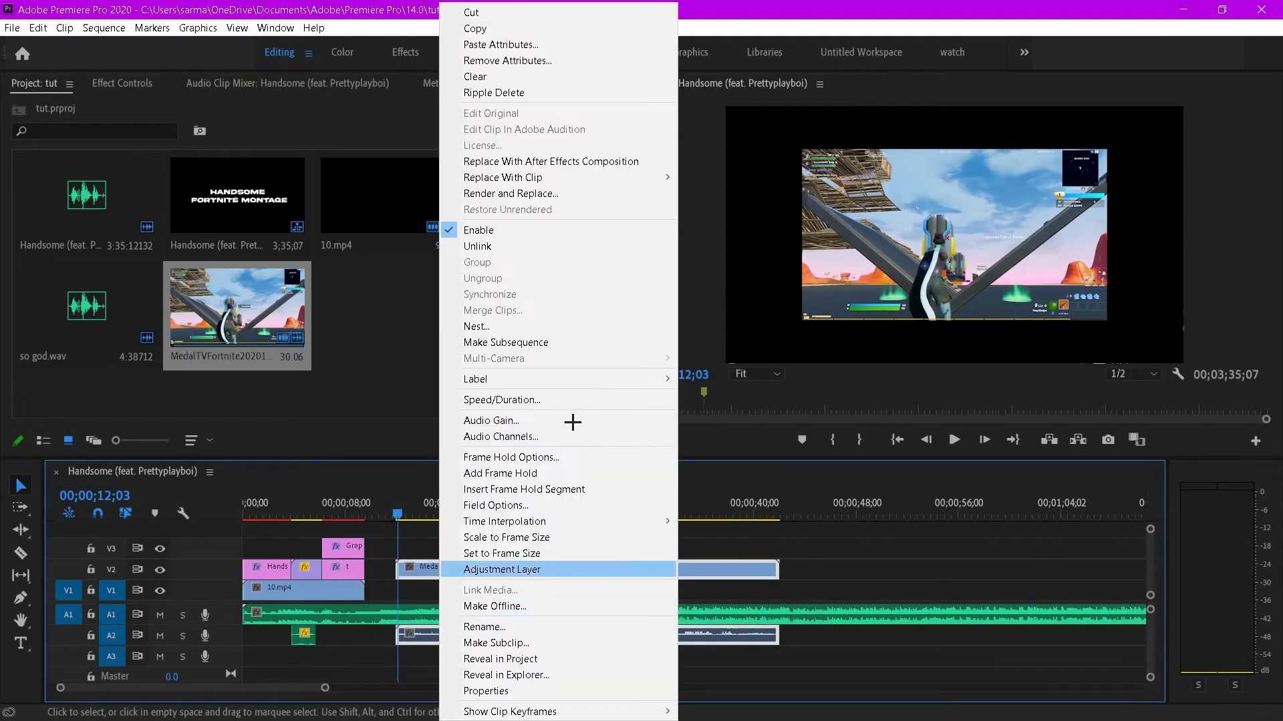
pyautogui.click(489, 247)
pyautogui.rightClick(439, 636)
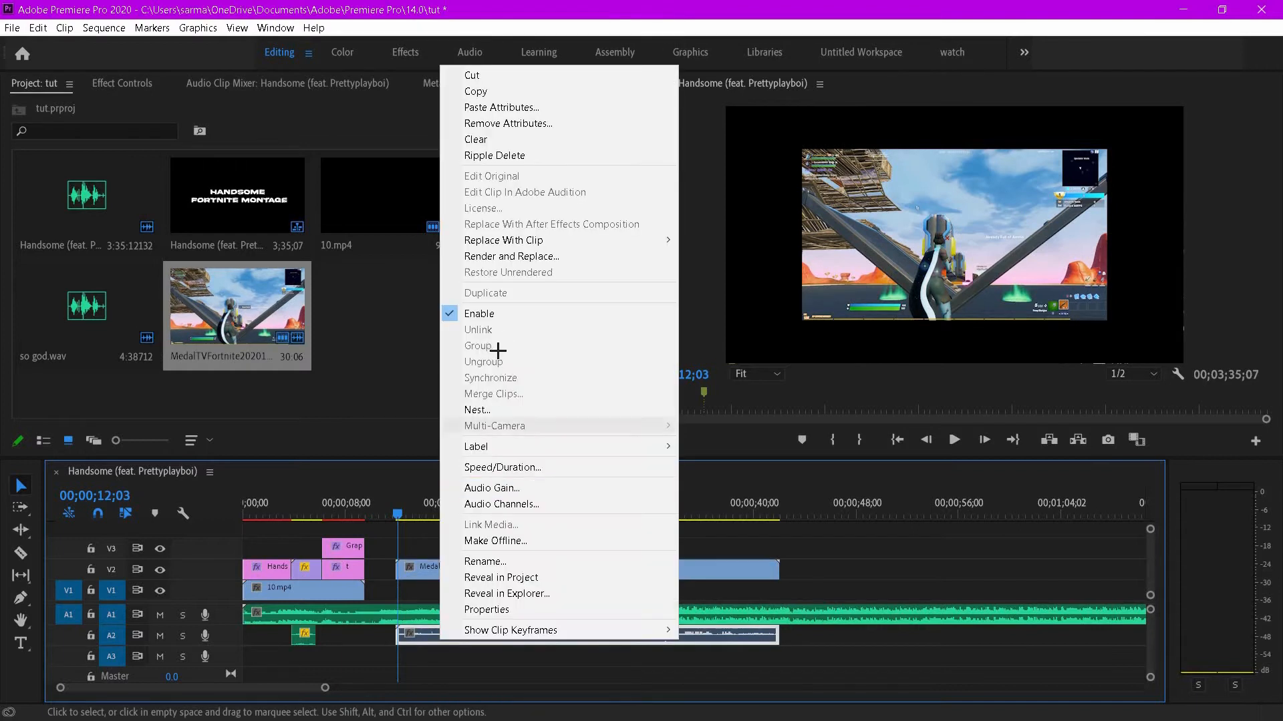
pyautogui.click(479, 77)
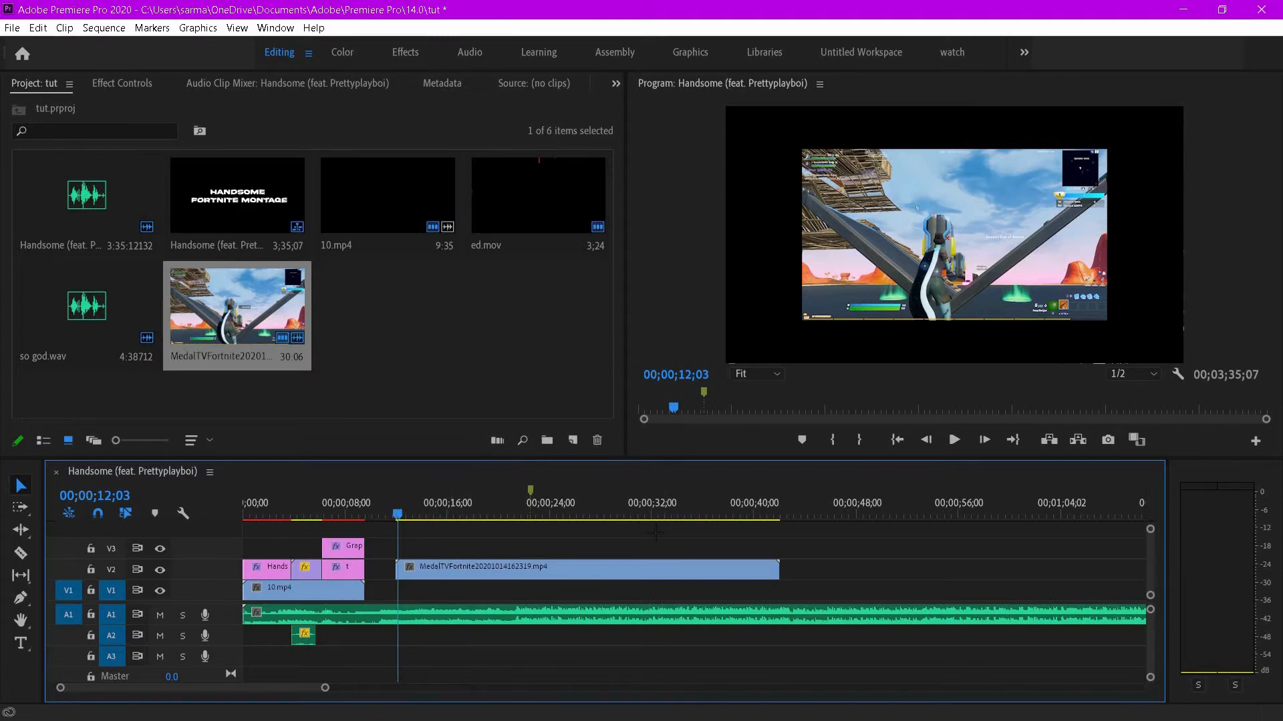
# - Scale the gameplay clip to frame size and play it back
pyautogui.rightClick(611, 569)
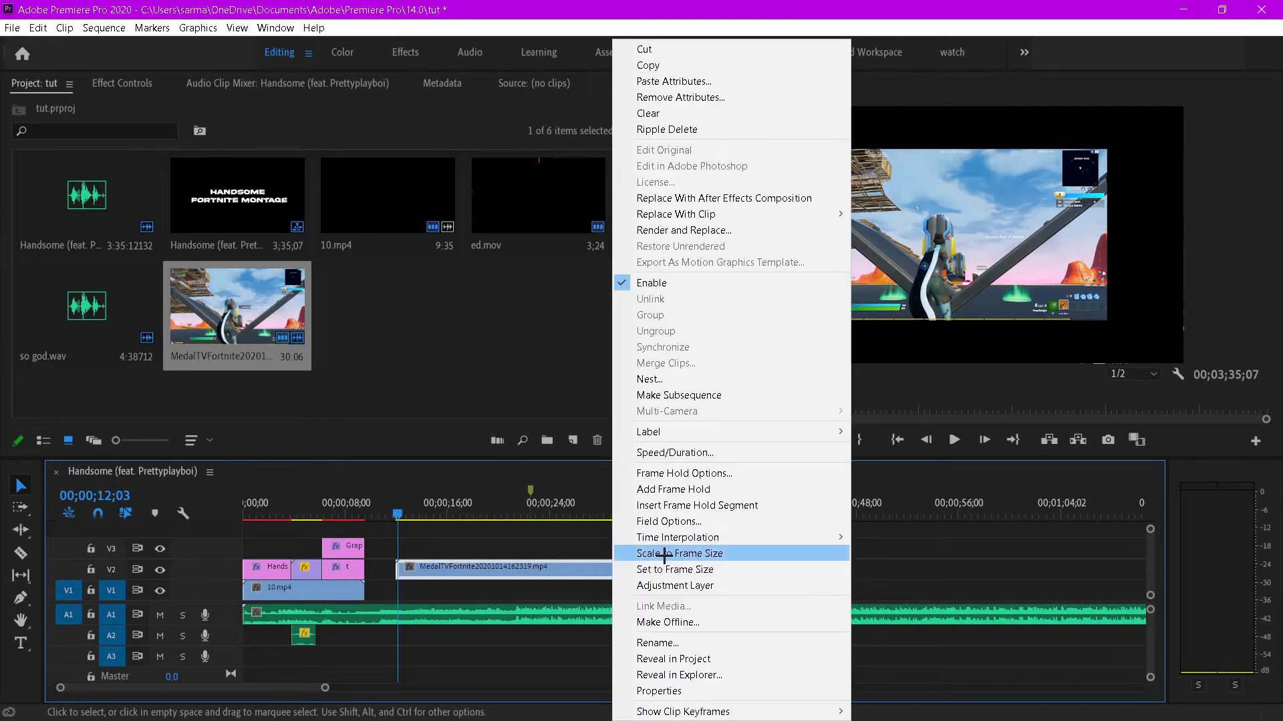
pyautogui.click(688, 553)
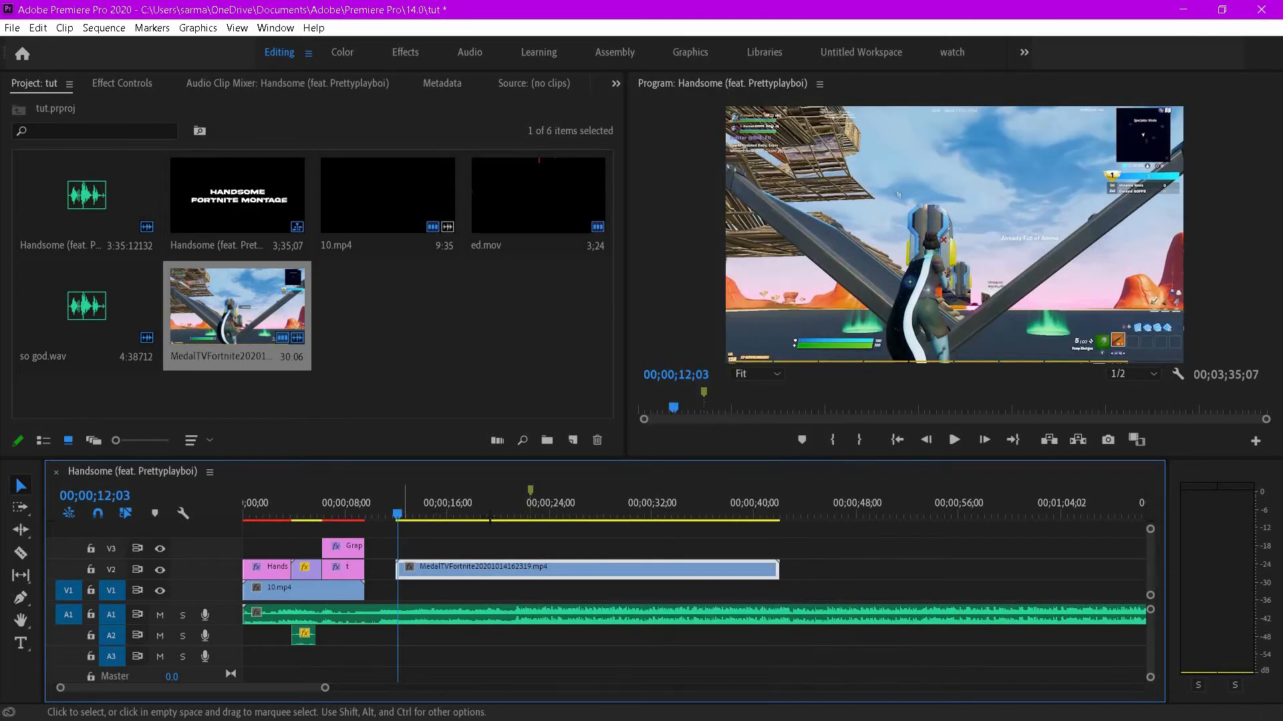
pyautogui.moveTo(489, 518); pyautogui.dragTo(662, 521)
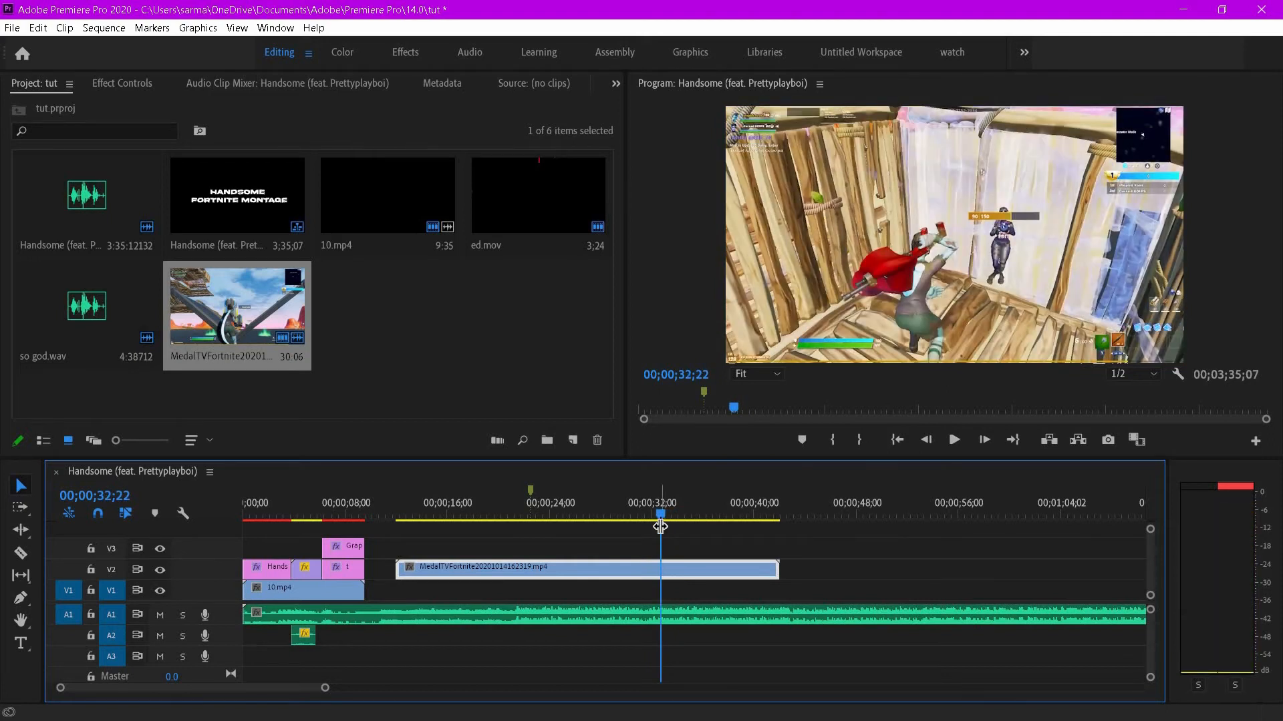
pyautogui.press('space')
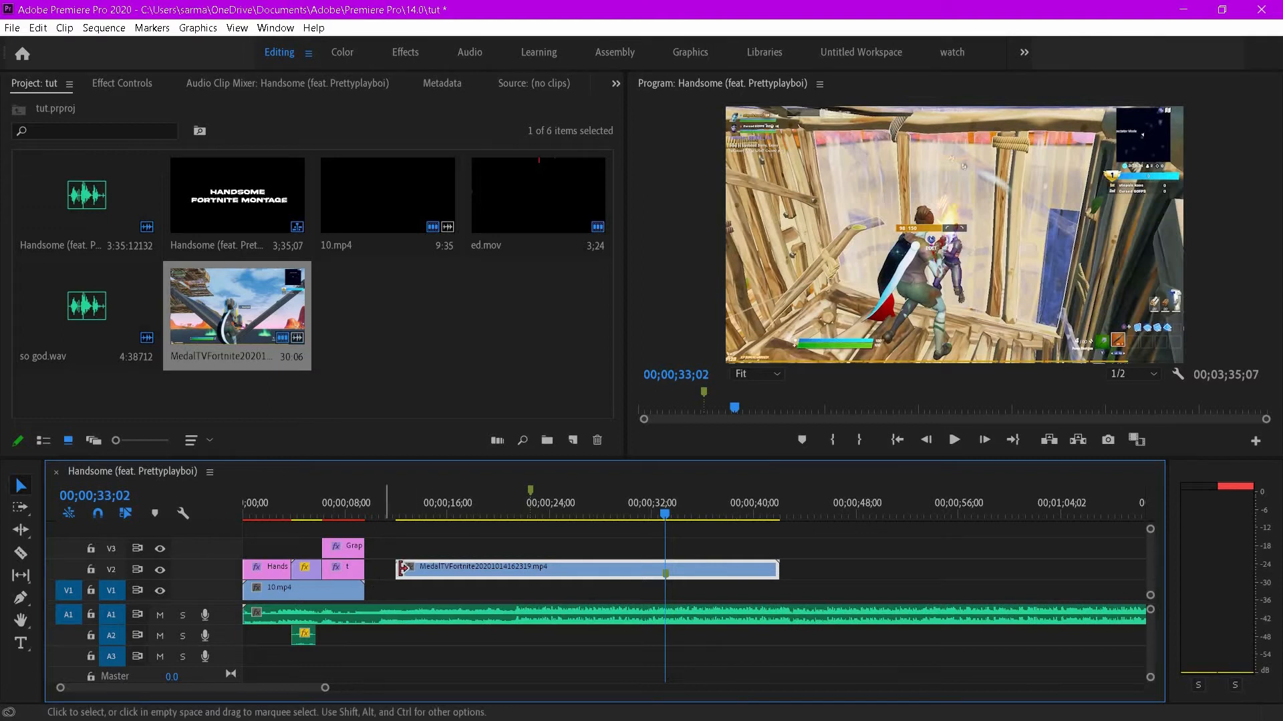
# - Trim both ends of the gameplay clip and move it onto V1 directly after 10.mp4
pyautogui.moveTo(398, 569); pyautogui.dragTo(581, 573)
pyautogui.moveTo(668, 569); pyautogui.dragTo(535, 568)
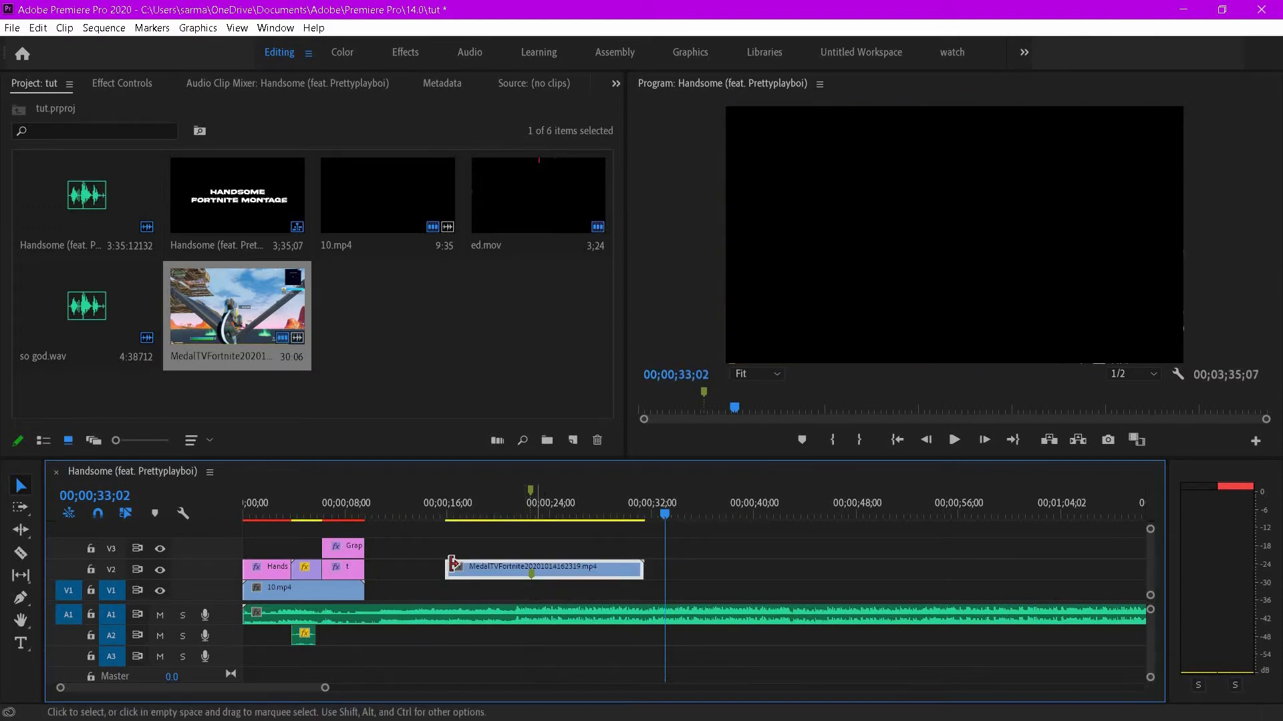
pyautogui.moveTo(446, 569); pyautogui.dragTo(366, 572)
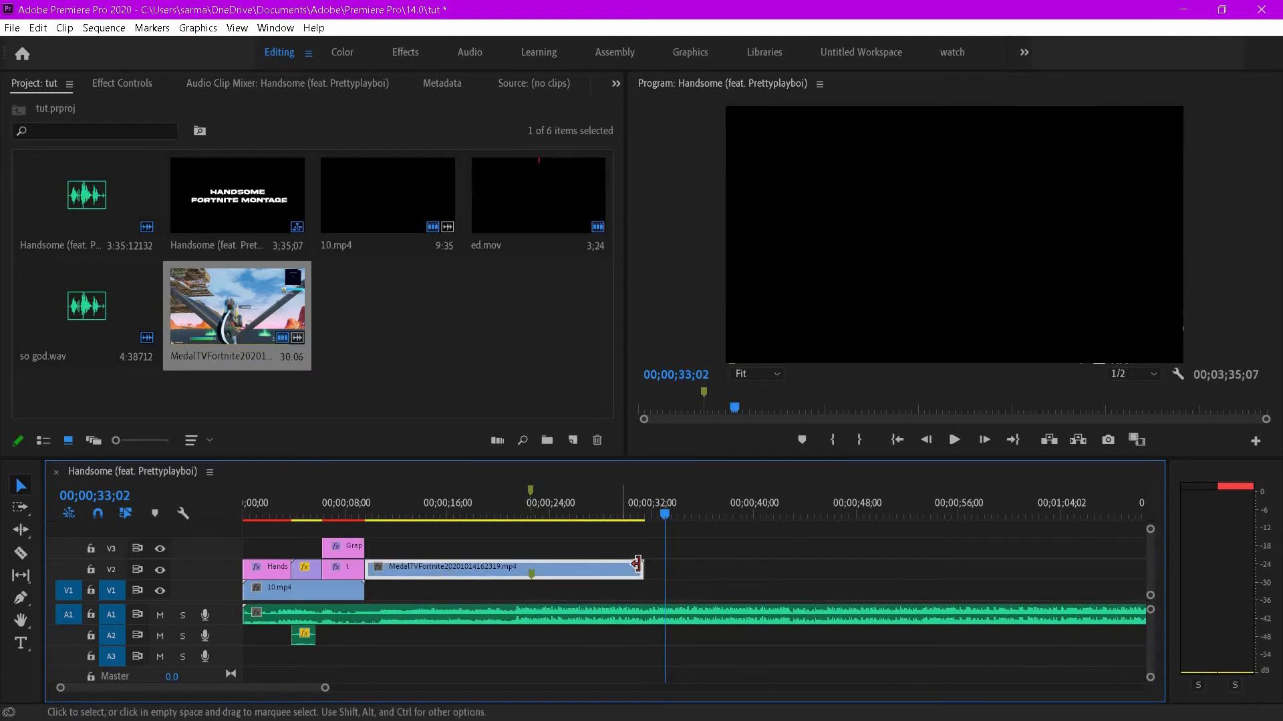
pyautogui.moveTo(642, 569); pyautogui.dragTo(628, 569)
pyautogui.moveTo(488, 592); pyautogui.dragTo(488, 591)
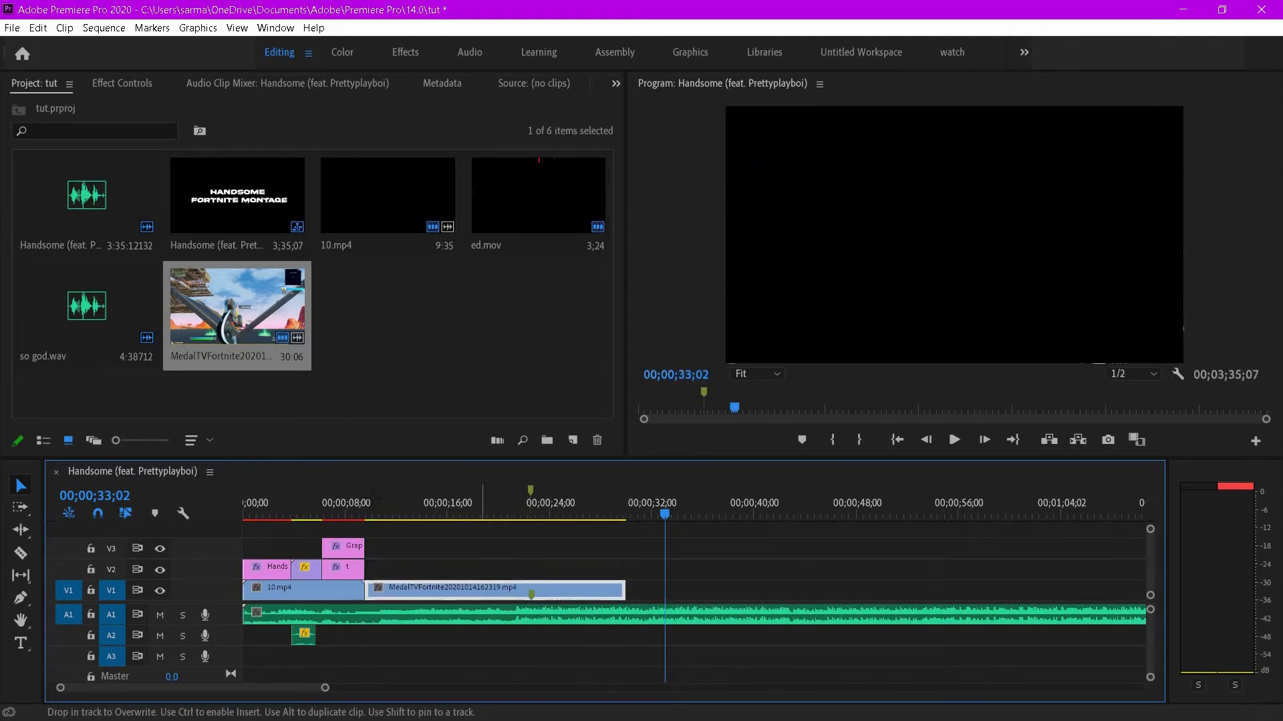
# - Play back the gameplay section around the cut to review it
pyautogui.click(368, 506)
pyautogui.press('space')
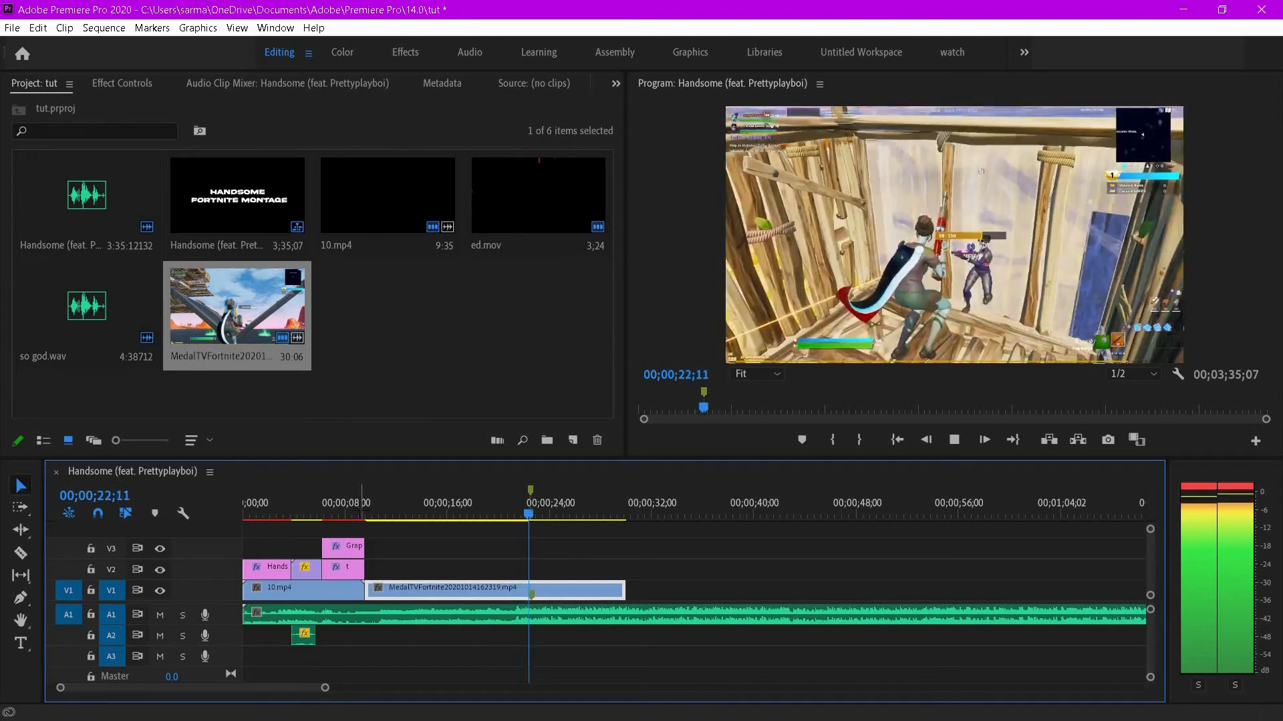
pyautogui.press('space')
pyautogui.moveTo(538, 519); pyautogui.dragTo(498, 519)
pyautogui.press('space')
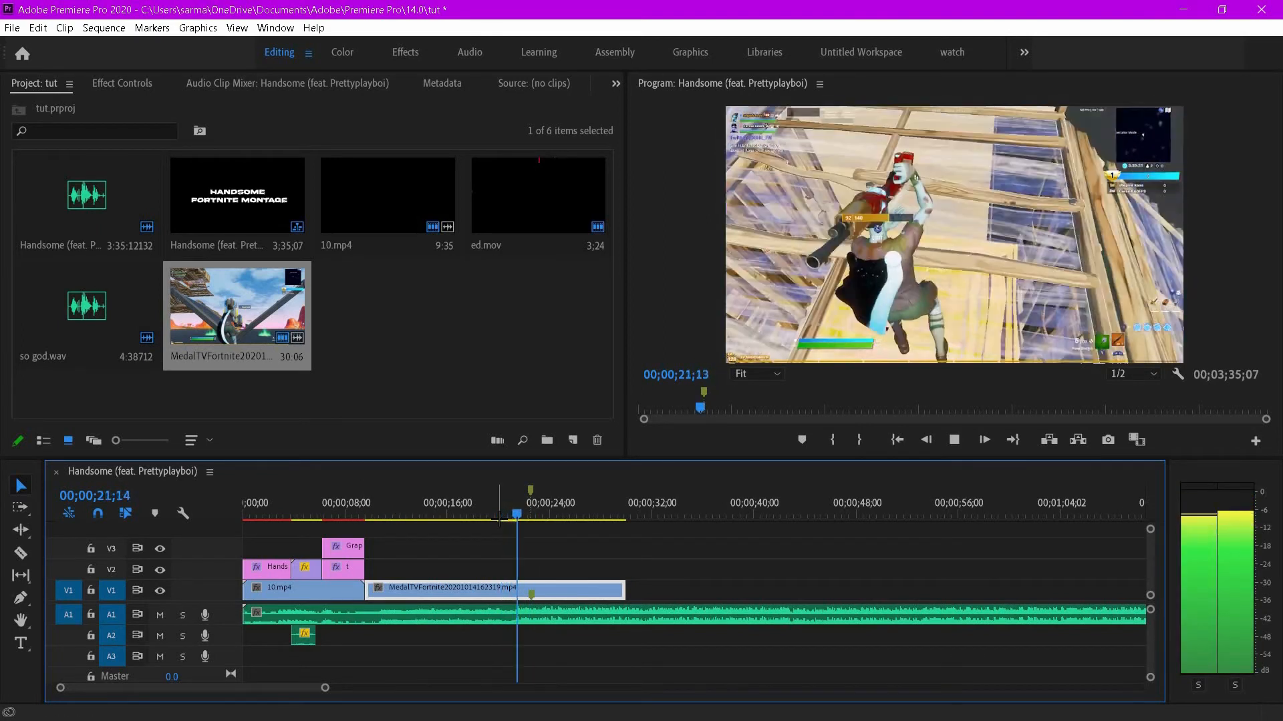
pyautogui.press('space')
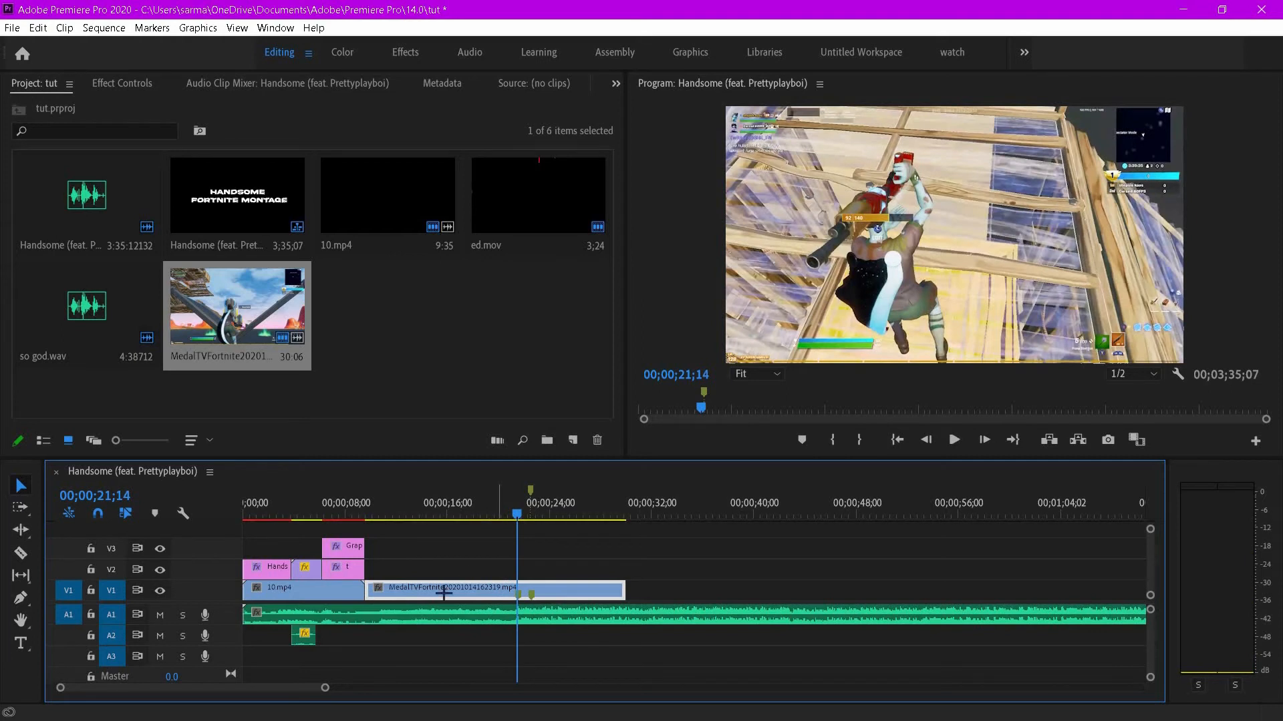
# - Trim the start of the gameplay clip to the chosen frame near 00;00;21;11
pyautogui.moveTo(517, 513); pyautogui.dragTo(512, 513)
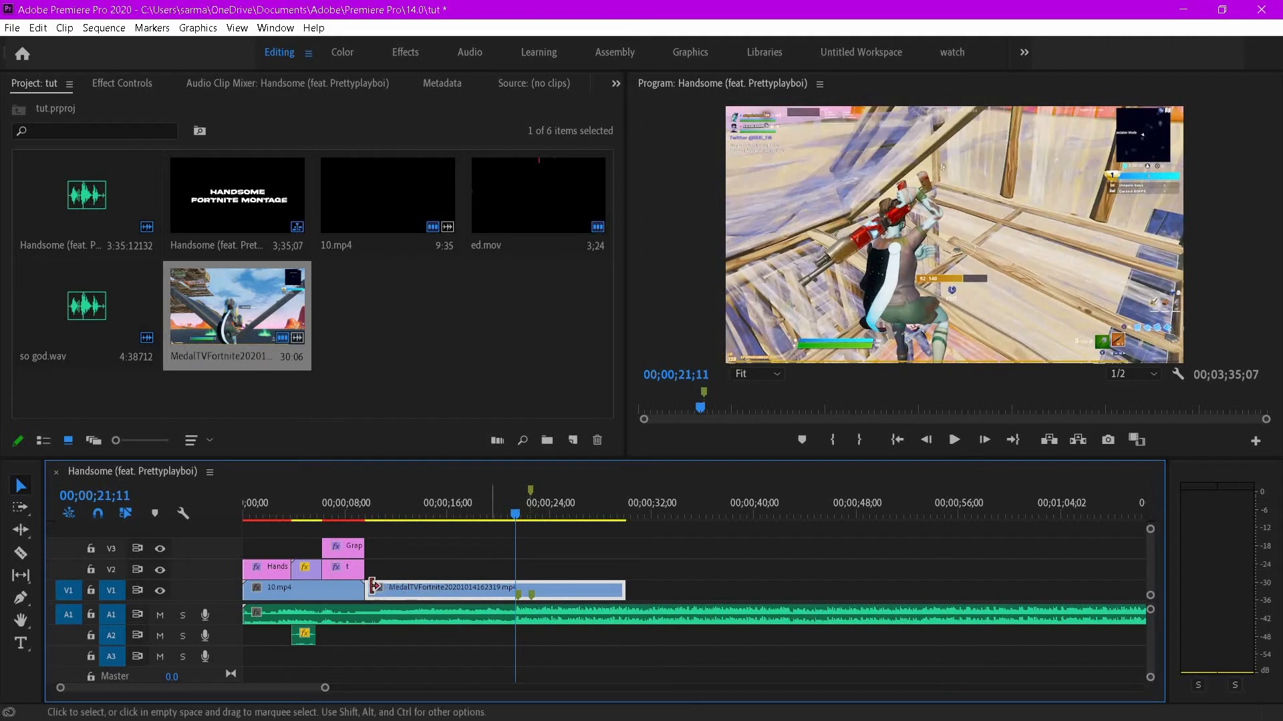
pyautogui.moveTo(367, 588); pyautogui.dragTo(365, 508)
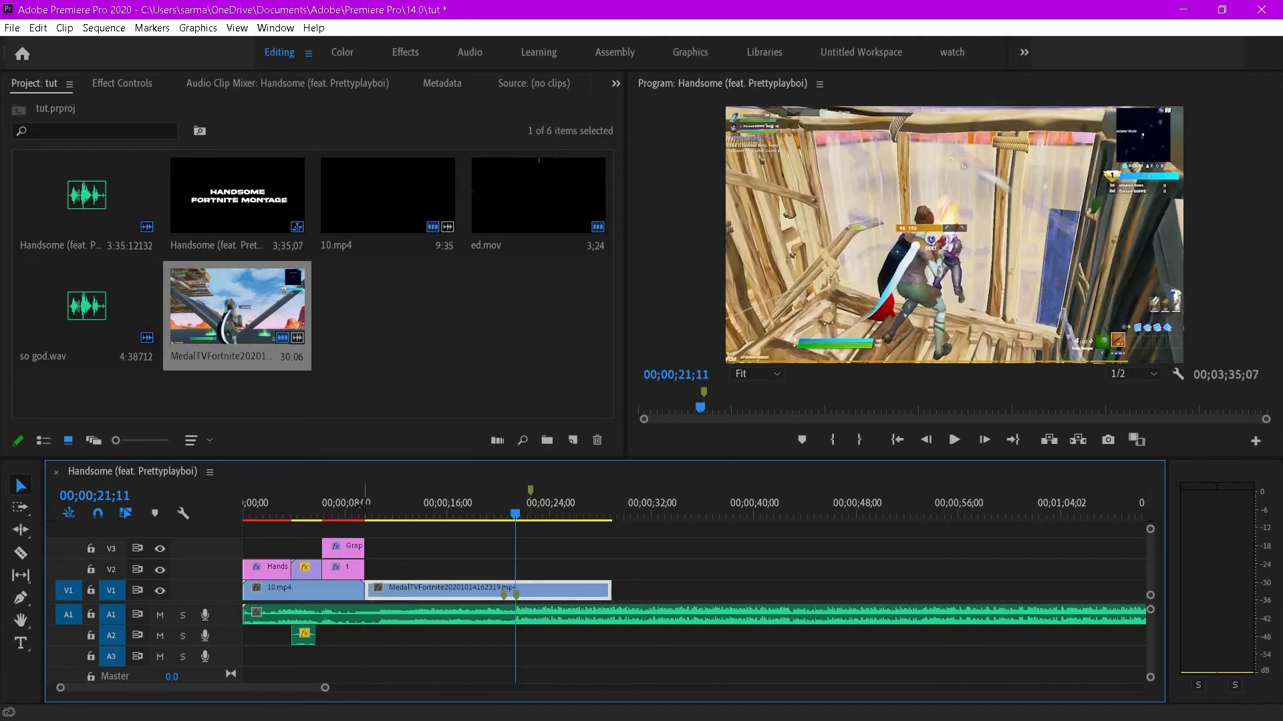
# - Play back the gameplay clip from its start to review the cut
pyautogui.click(364, 508)
pyautogui.press('space')
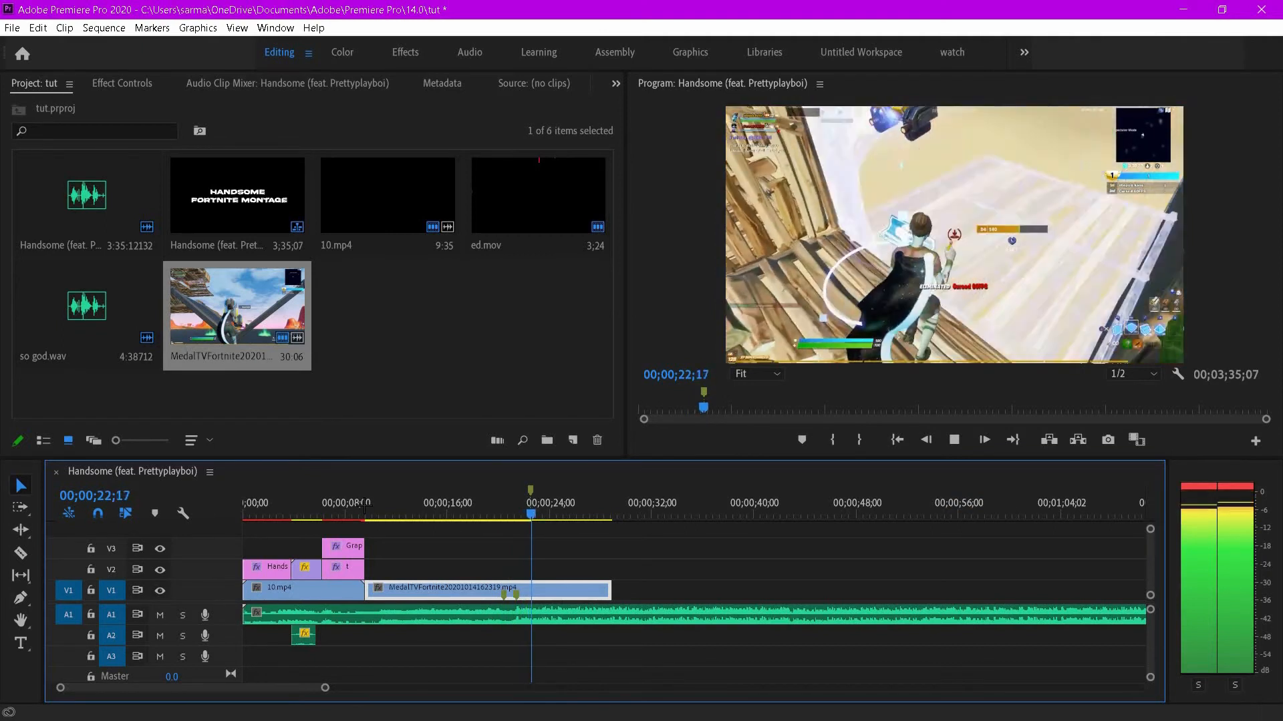
pyautogui.press('space')
pyautogui.press('space')
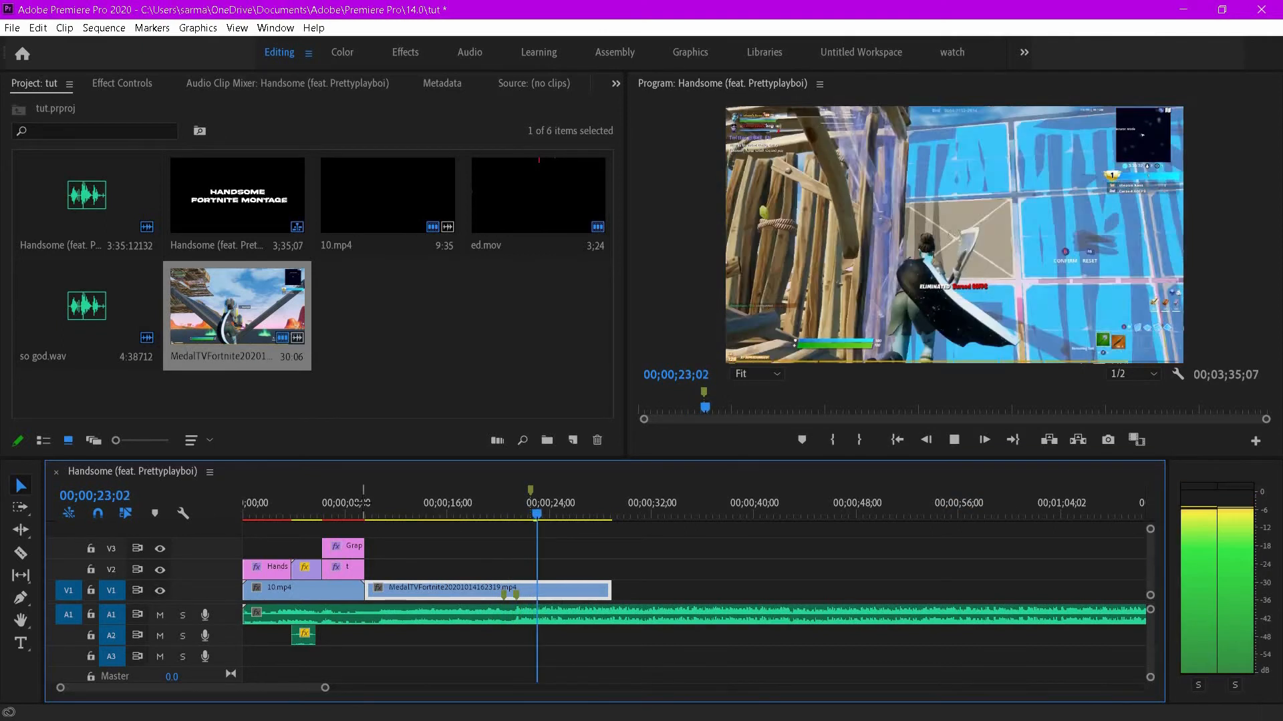
pyautogui.press('space')
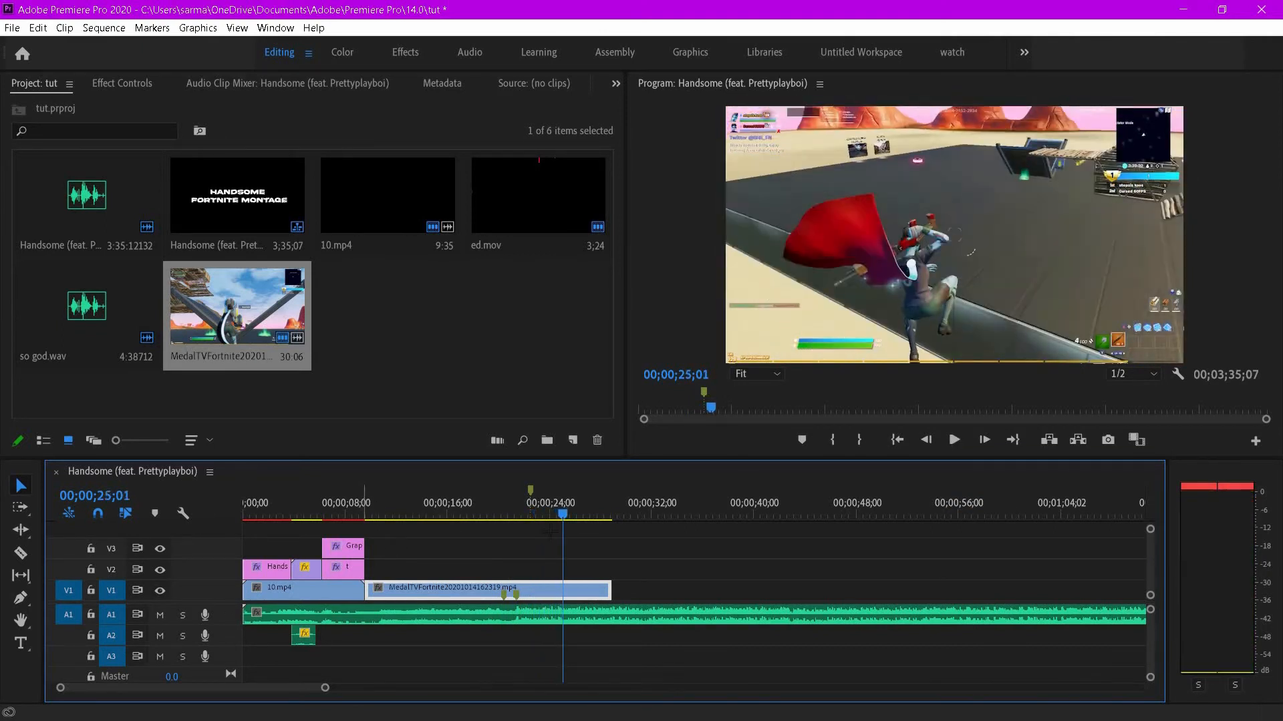
# - Trim the end of the gameplay clip shorter and enlarge the video track for a better view
pyautogui.moveTo(609, 590); pyautogui.dragTo(580, 591)
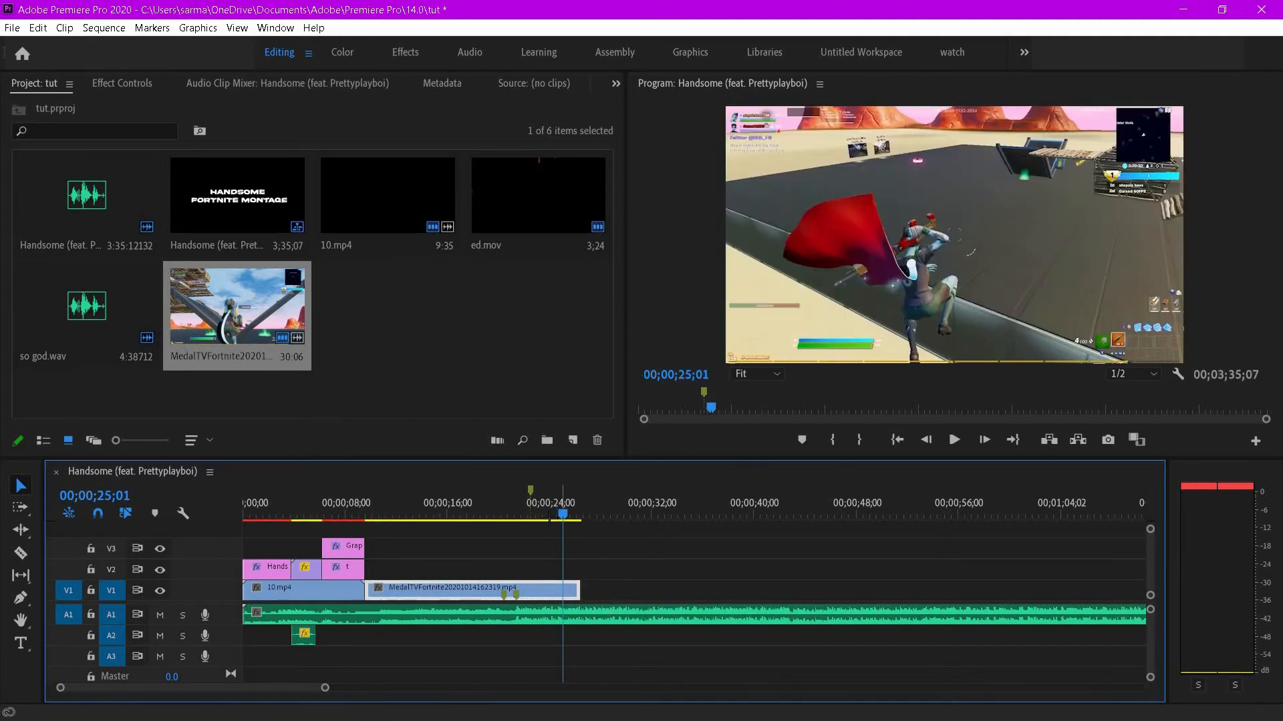
pyautogui.click(536, 522)
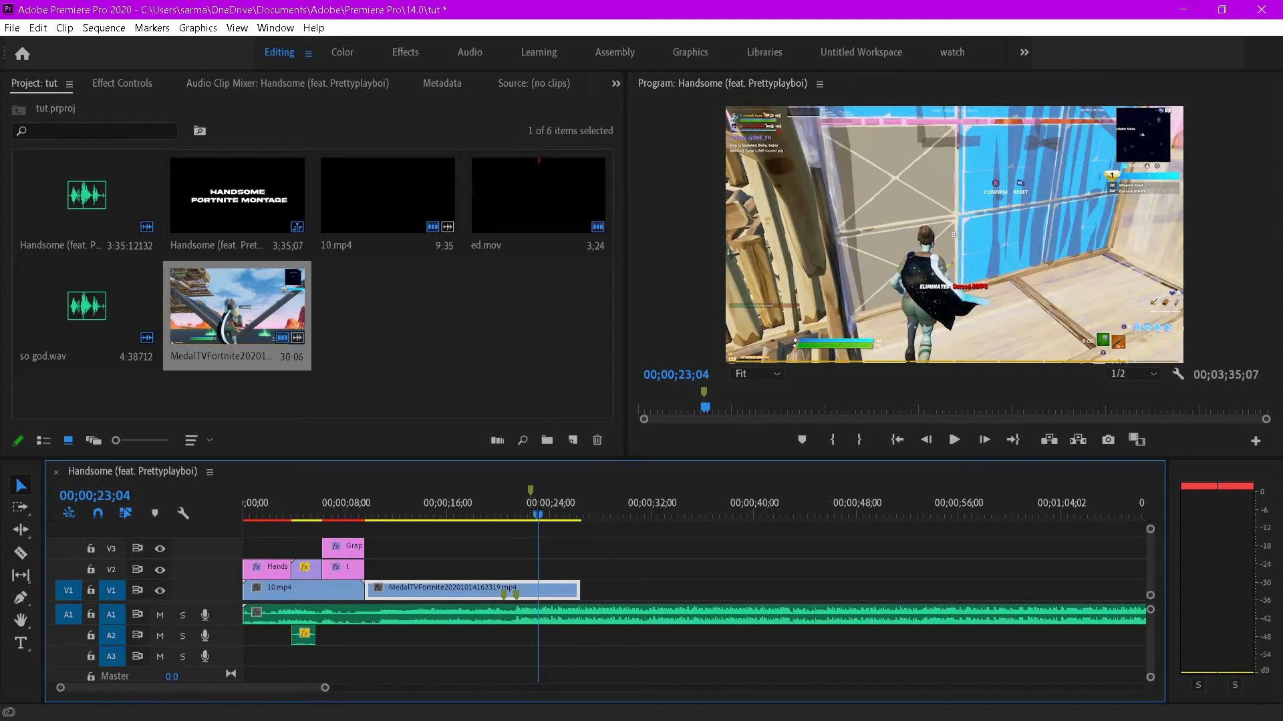
pyautogui.moveTo(1150, 531); pyautogui.dragTo(1147, 498)
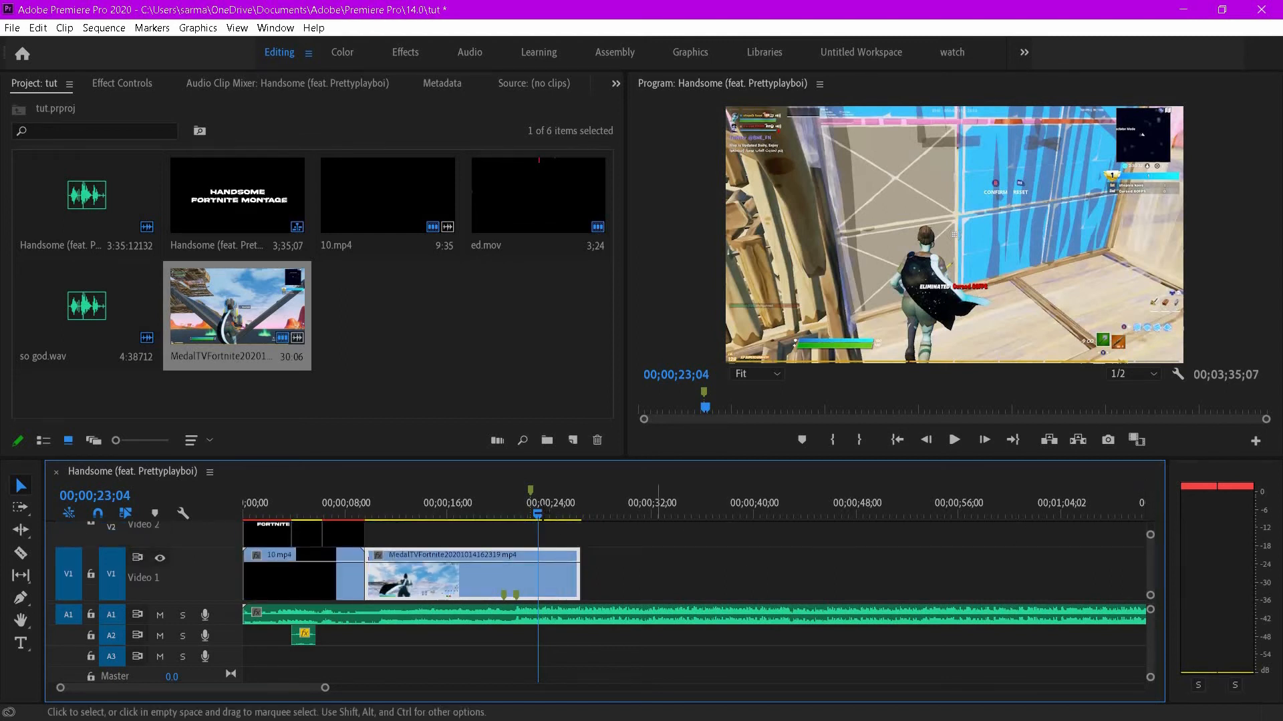
pyautogui.moveTo(539, 515); pyautogui.dragTo(531, 515)
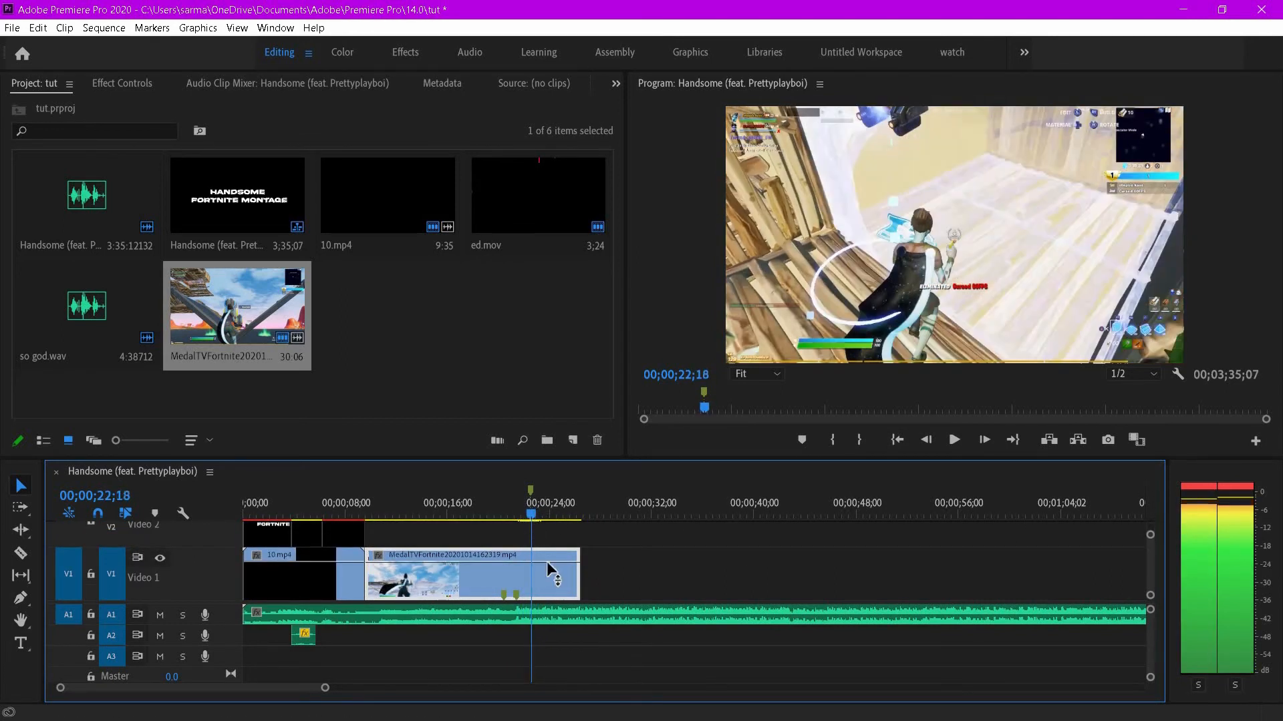
# - Show the clip's Time Remapping speed keyframes and lower the gameplay clip's speed to 56.00%
pyautogui.rightClick(553, 572)
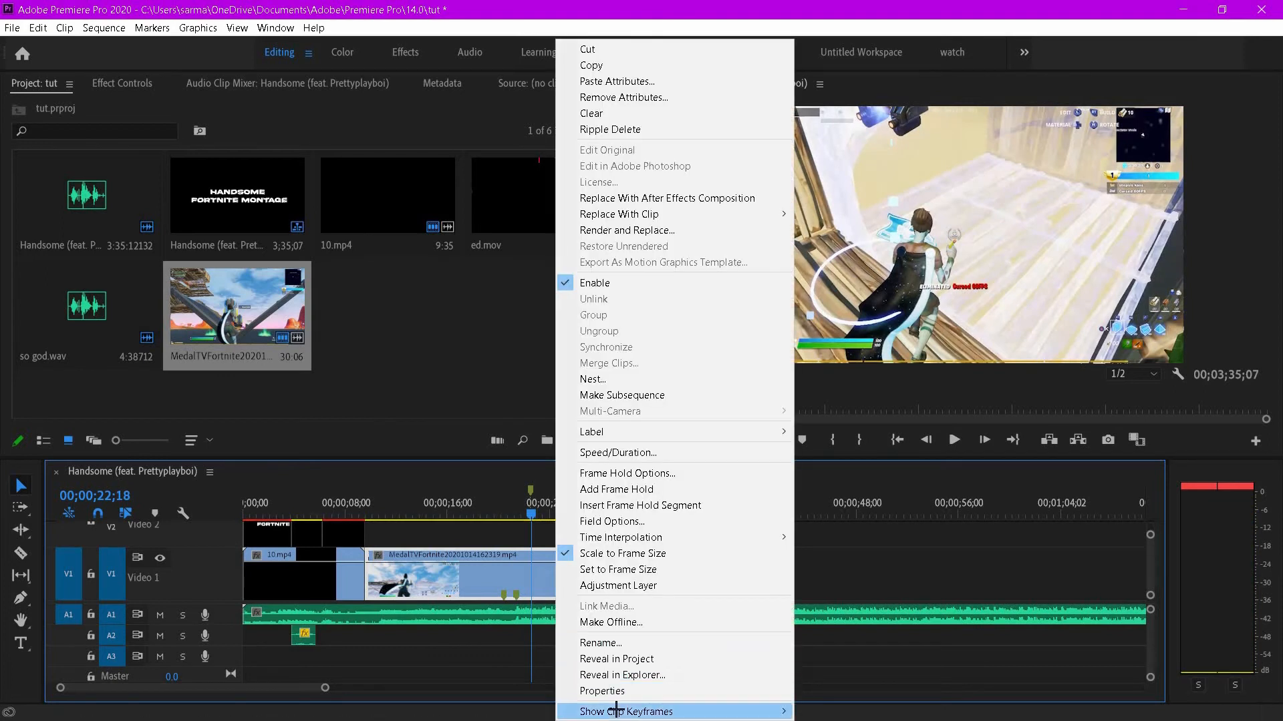
pyautogui.moveTo(616, 710)
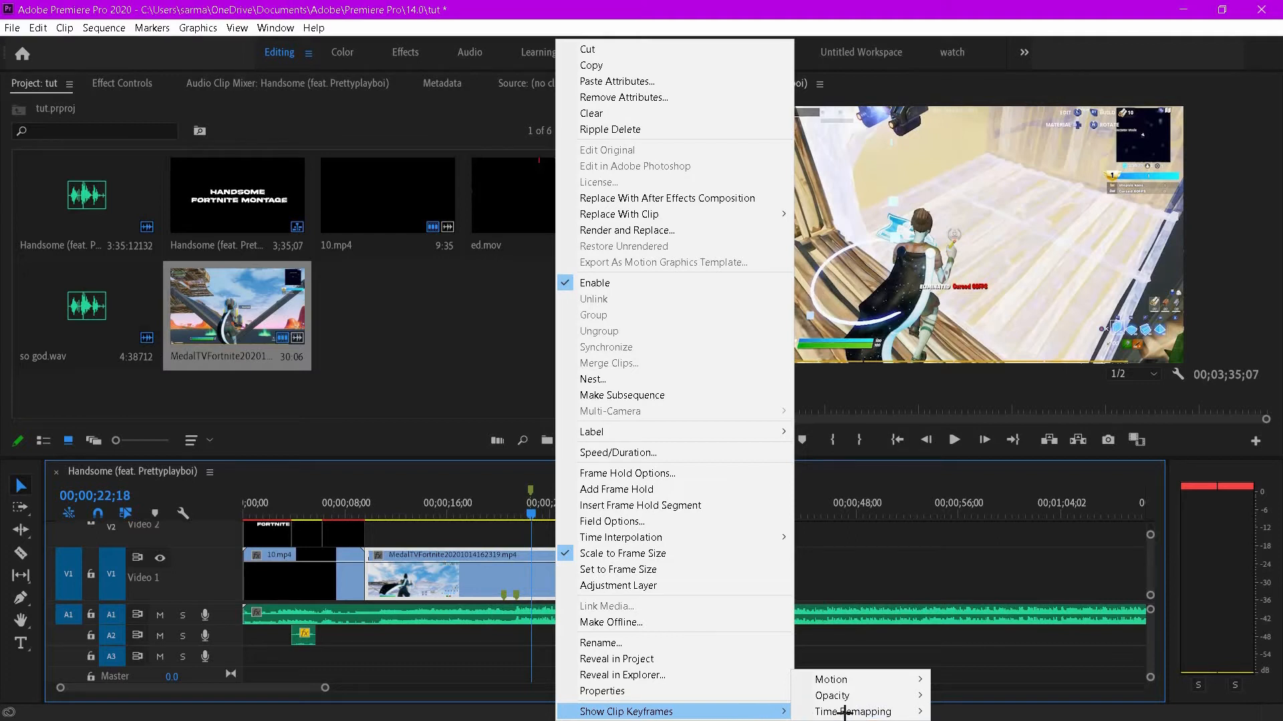
pyautogui.moveTo(896, 714)
pyautogui.click(969, 712)
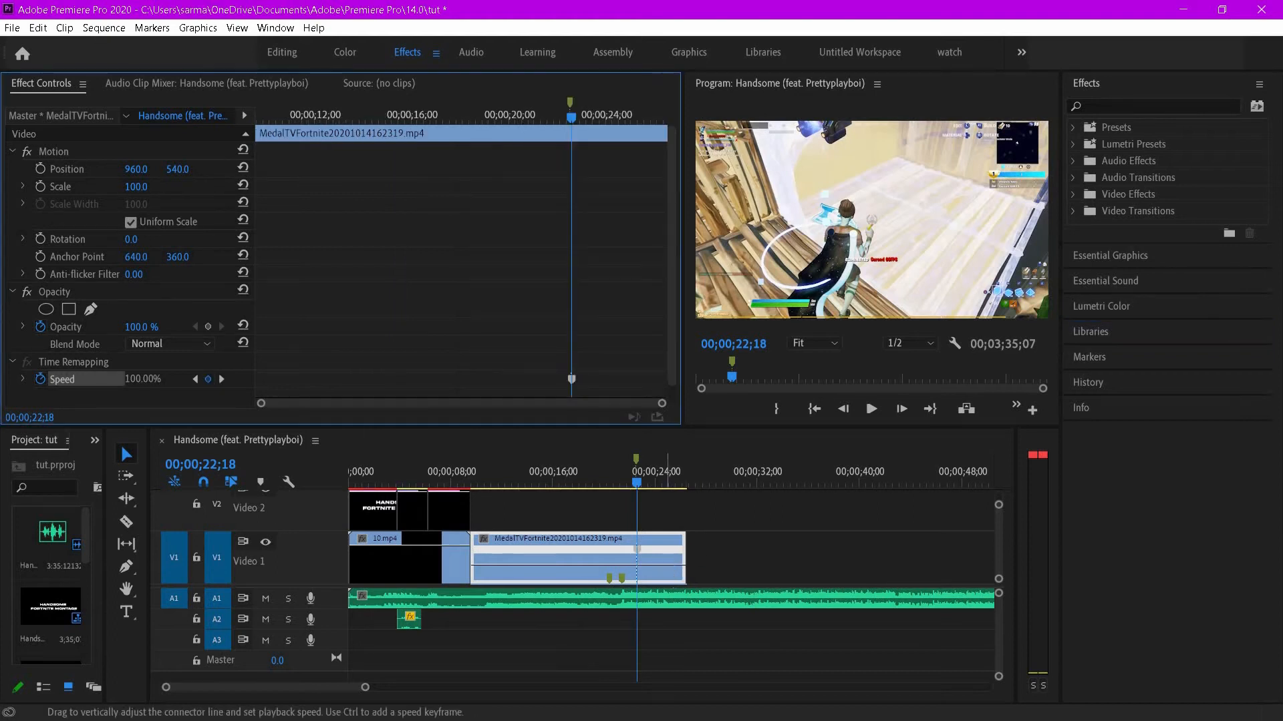
pyautogui.moveTo(663, 566); pyautogui.dragTo(662, 574)
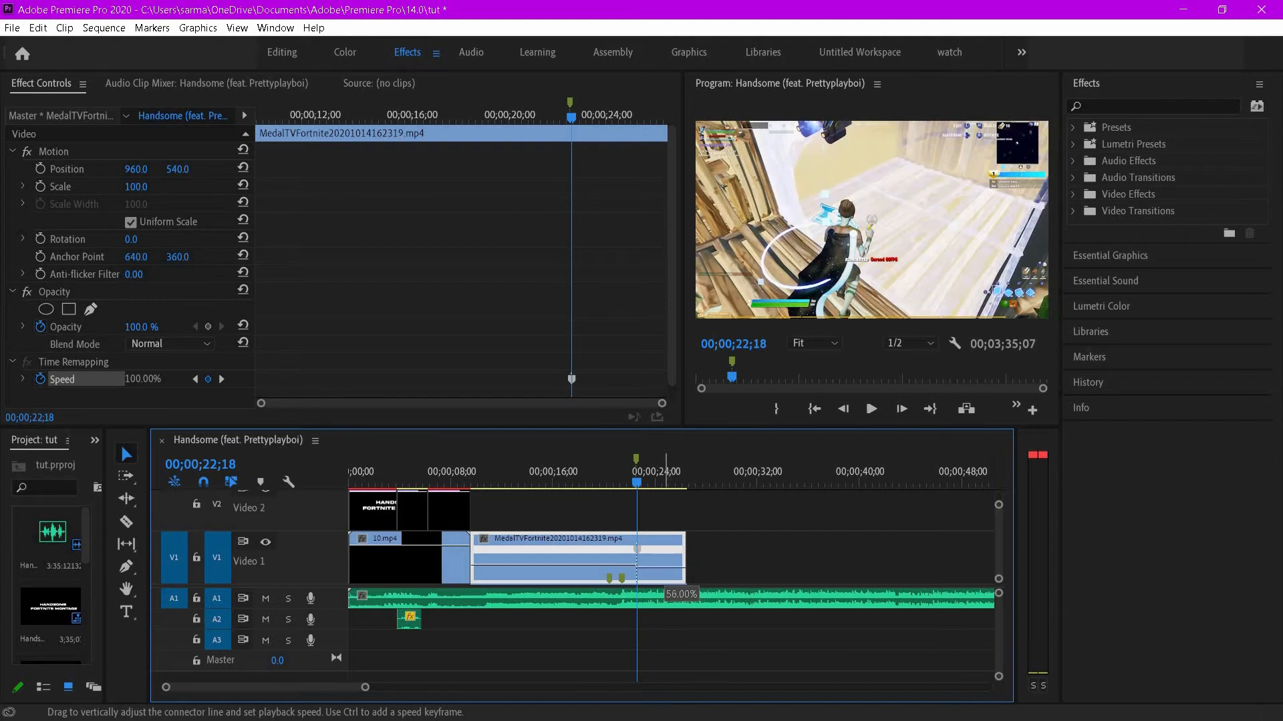
# - Play back the slowed section and trim the gameplay clip's end shorter
pyautogui.moveTo(635, 457); pyautogui.dragTo(638, 460)
pyautogui.press('space')
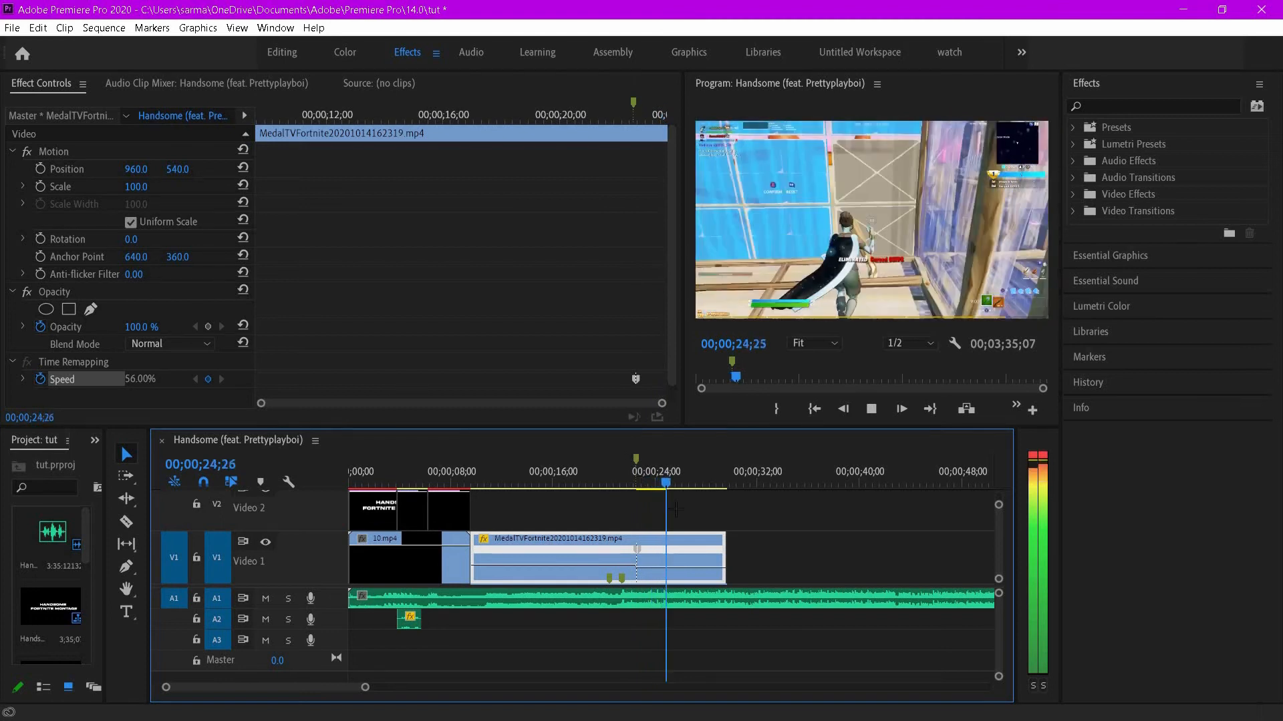
pyautogui.press('space')
pyautogui.moveTo(724, 541); pyautogui.dragTo(702, 541)
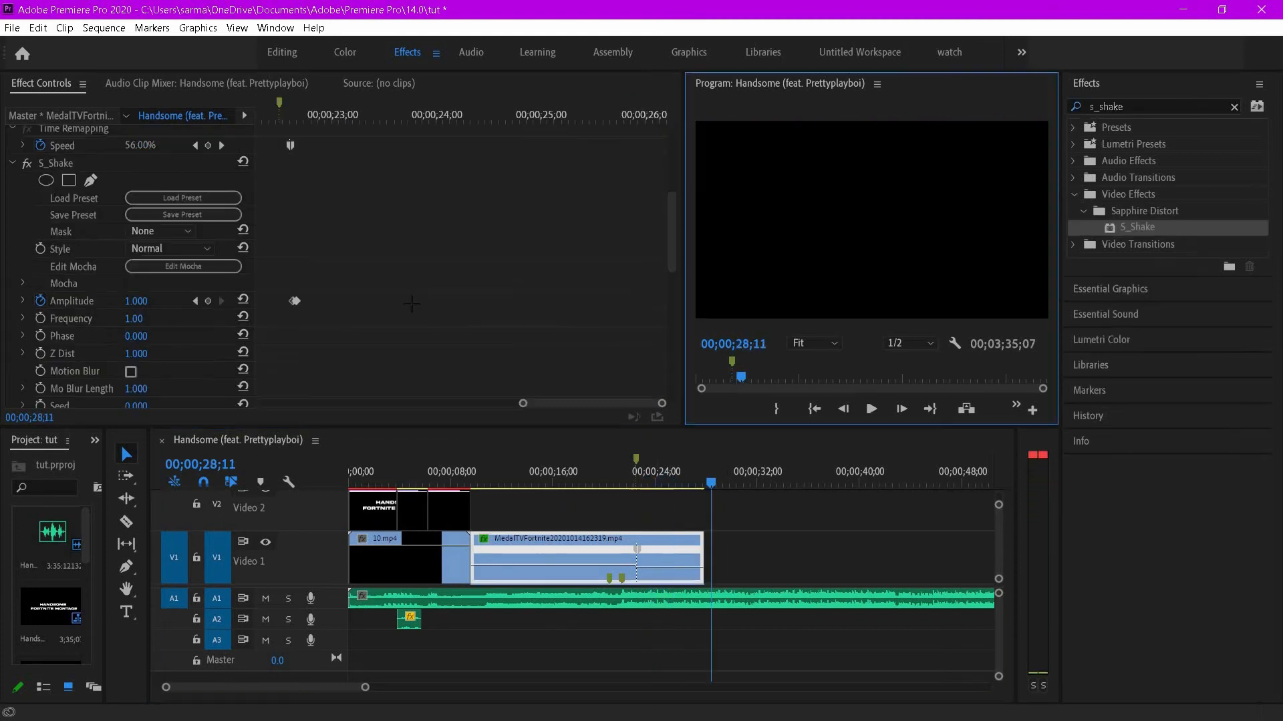
# - Remove the S_Shake effect from the gameplay clip and play back the result
pyautogui.rightClick(59, 163)
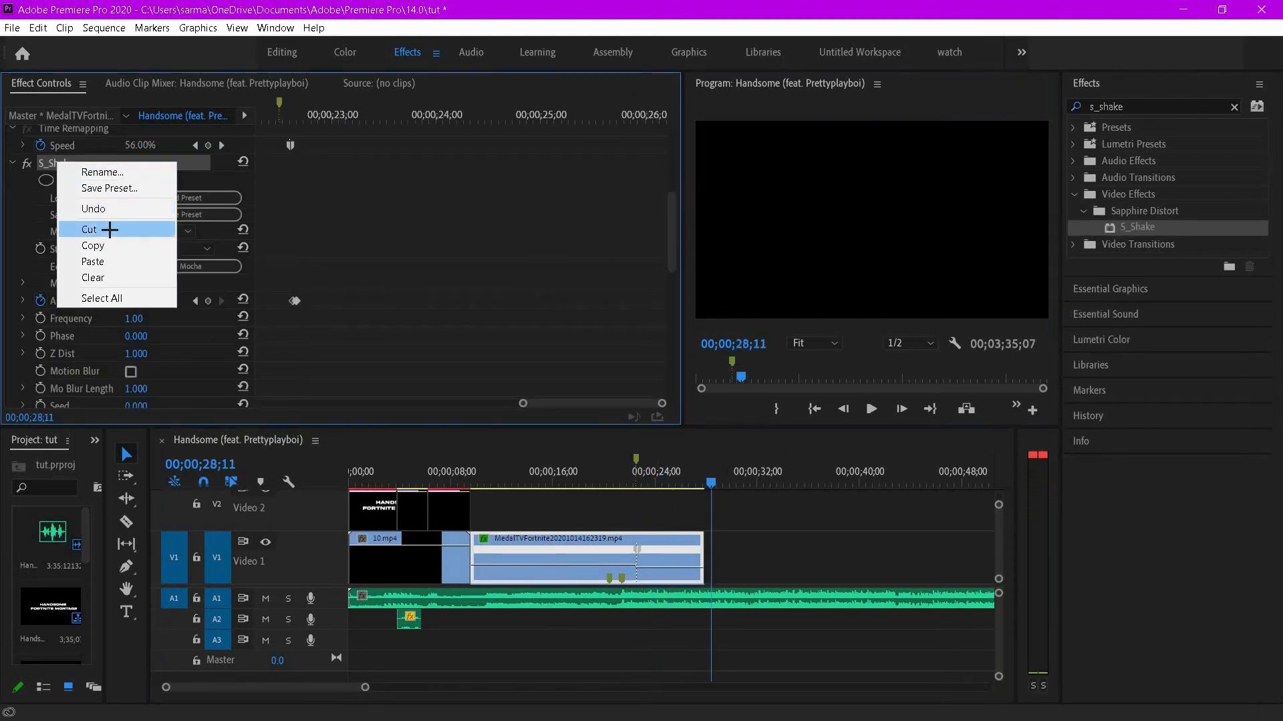
pyautogui.click(107, 225)
pyautogui.moveTo(663, 478); pyautogui.dragTo(643, 478)
pyautogui.press('space')
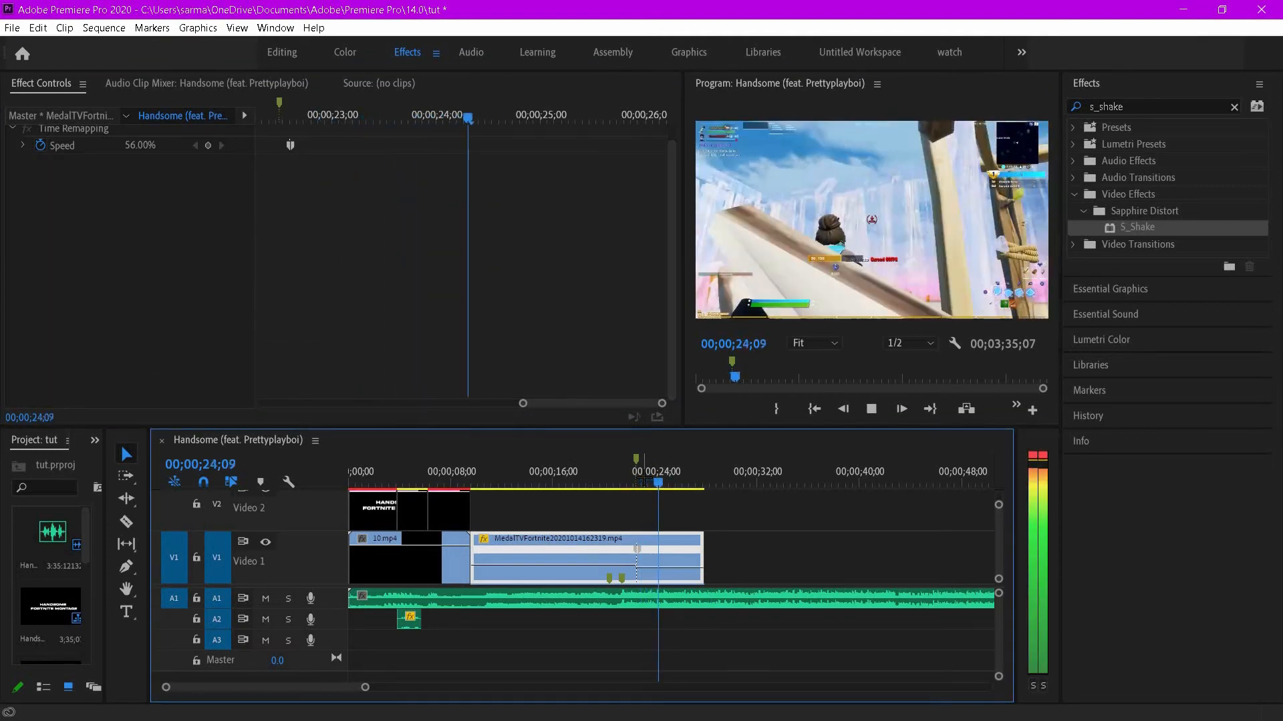
pyautogui.press('space')
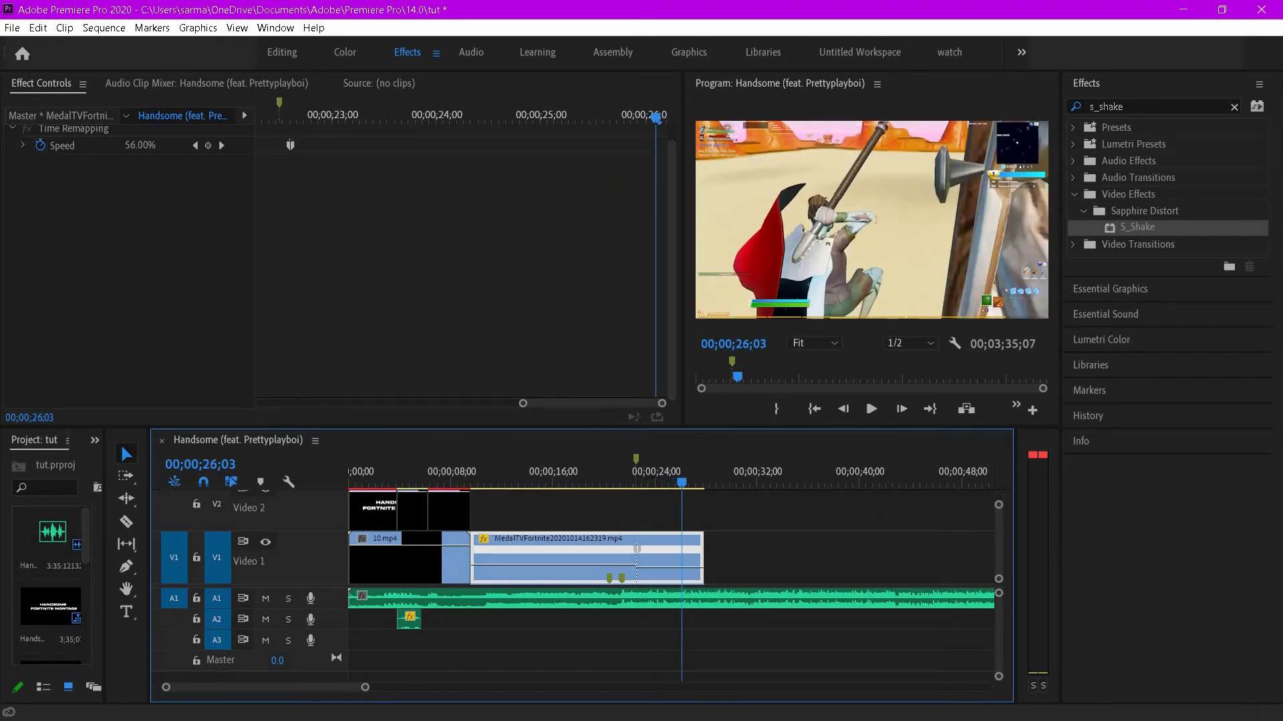
# - Place the MedalTVFortnite20201011150255.mp4 clip after the gameplay clip, delete its audio, and move it onto V1
pyautogui.moveTo(911, 444); pyautogui.dragTo(709, 510)
pyautogui.rightClick(747, 621)
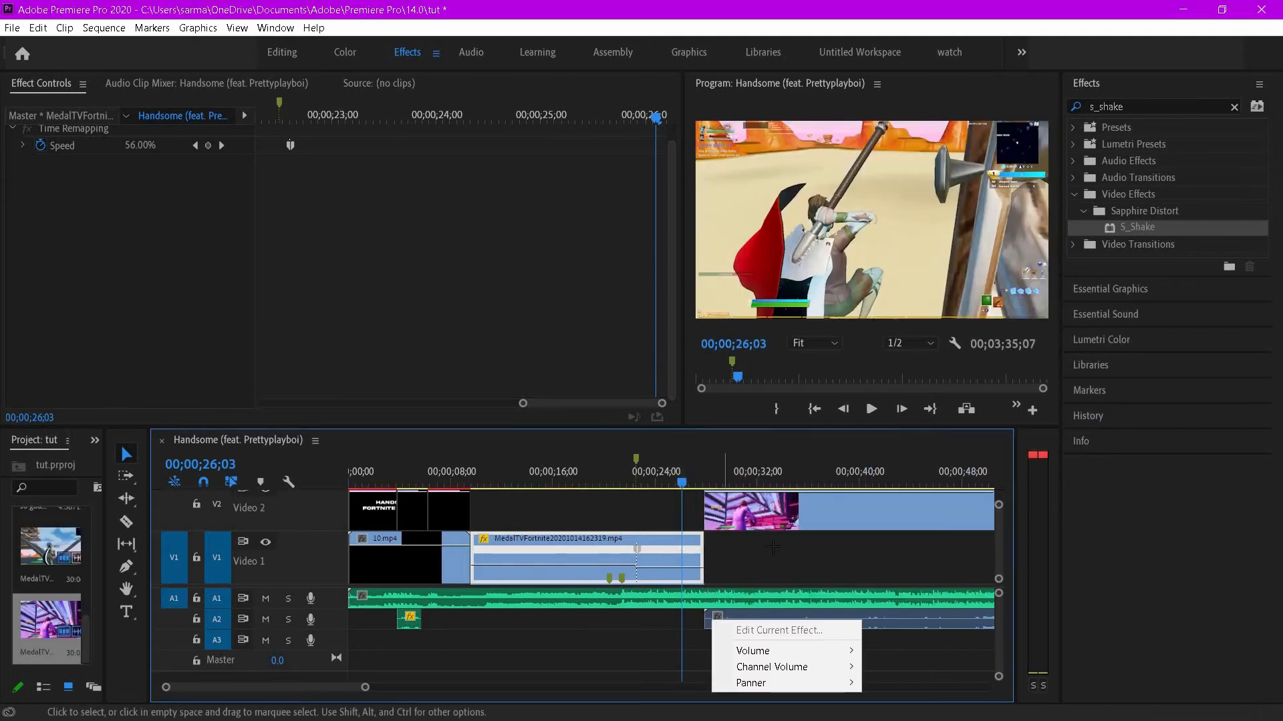
pyautogui.click(710, 619)
pyautogui.click(718, 620)
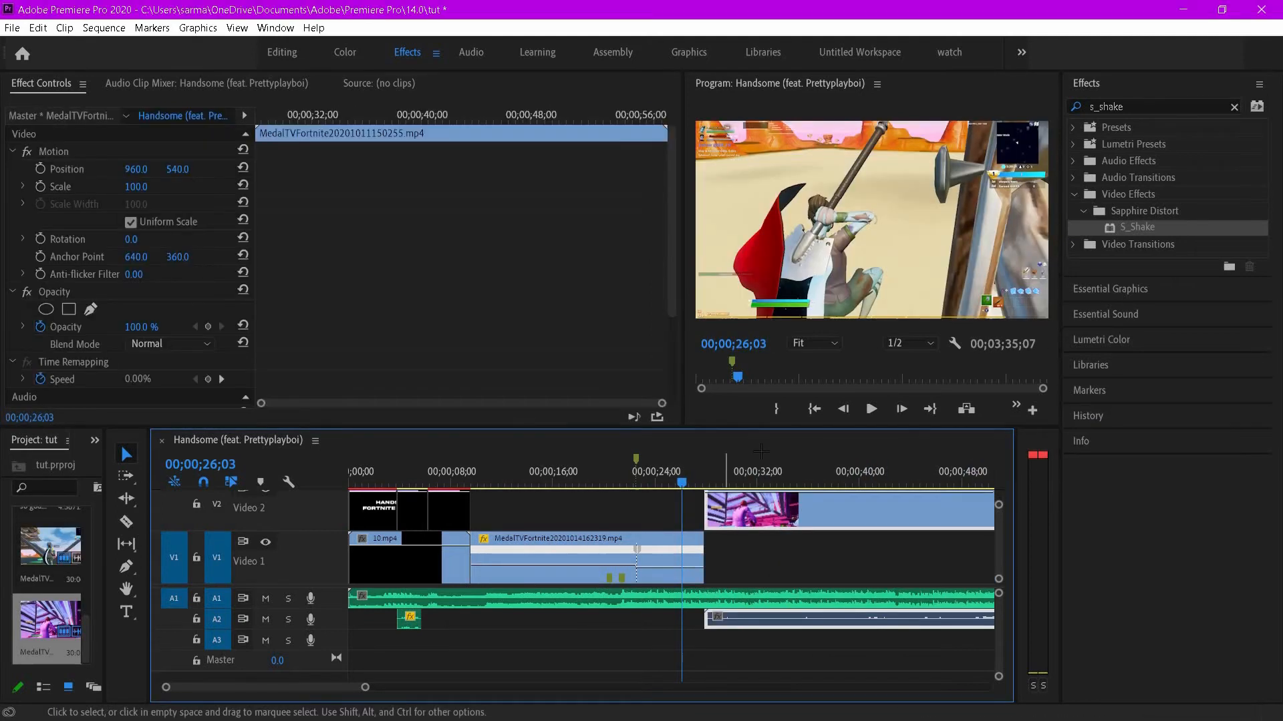
pyautogui.rightClick(718, 620)
pyautogui.click(719, 619)
pyautogui.click(718, 619)
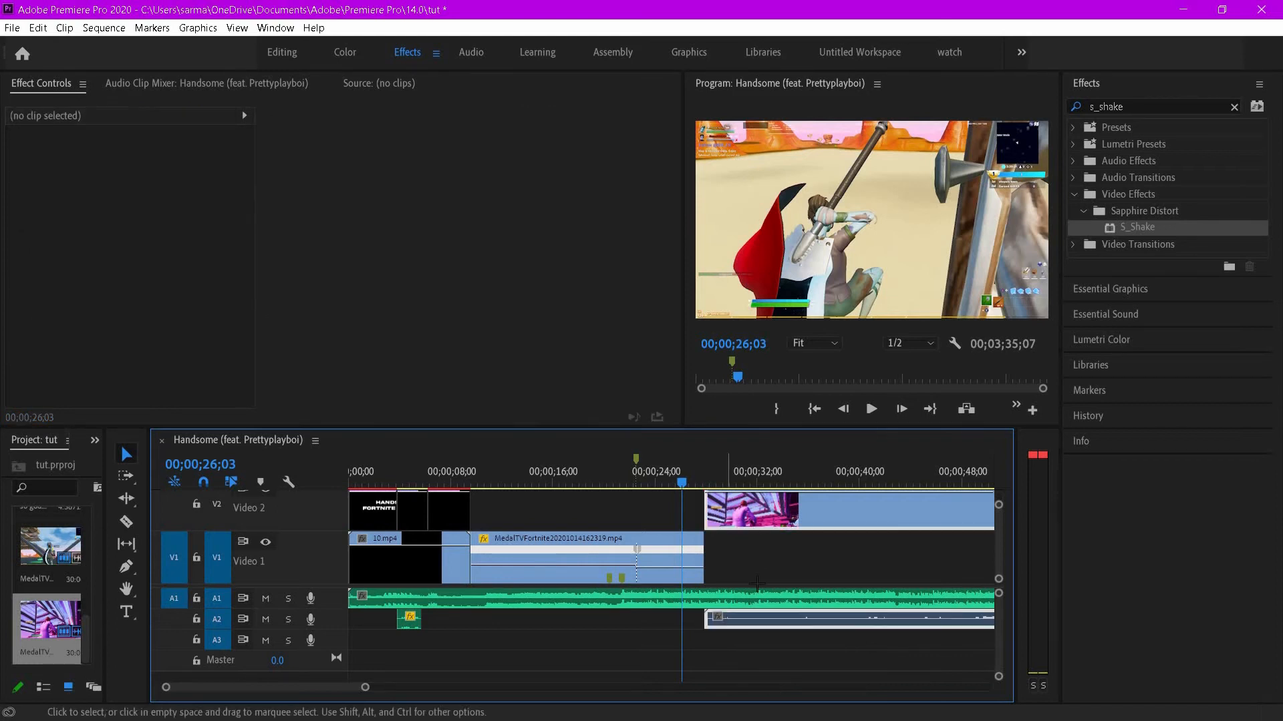
pyautogui.rightClick(718, 619)
pyautogui.click(769, 246)
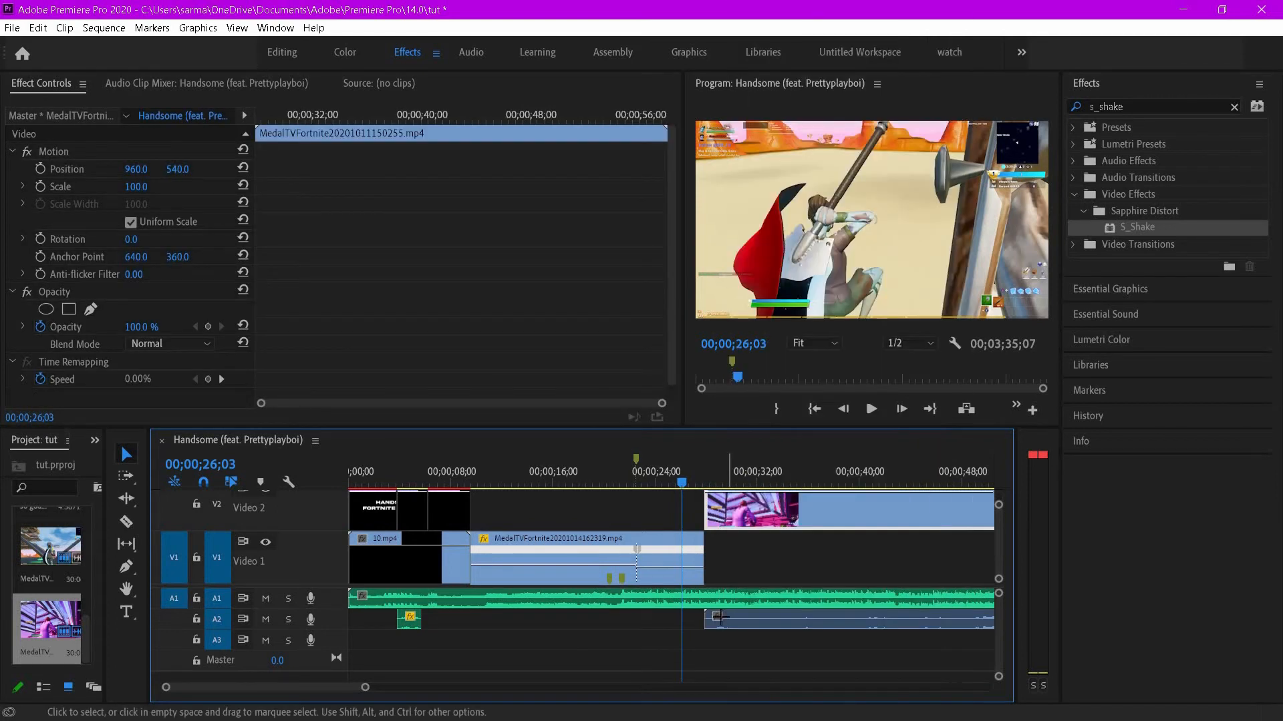
pyautogui.rightClick(714, 618)
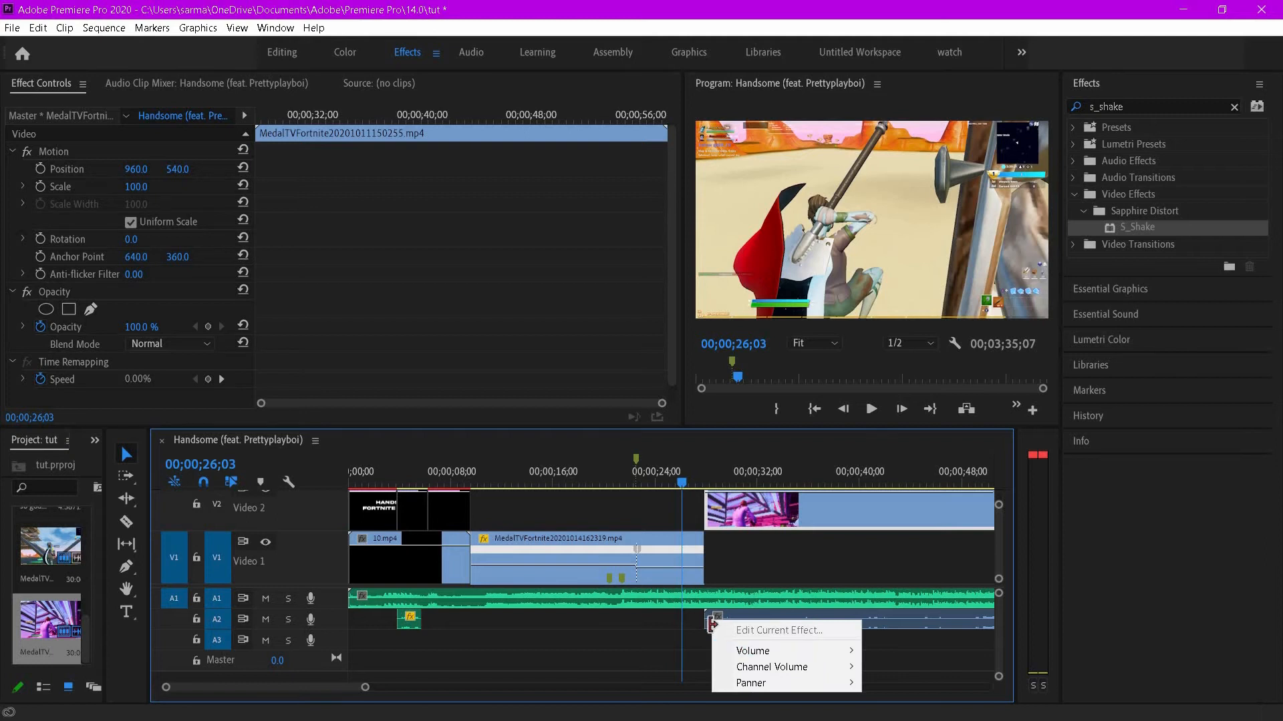
pyautogui.click(716, 621)
pyautogui.rightClick(713, 620)
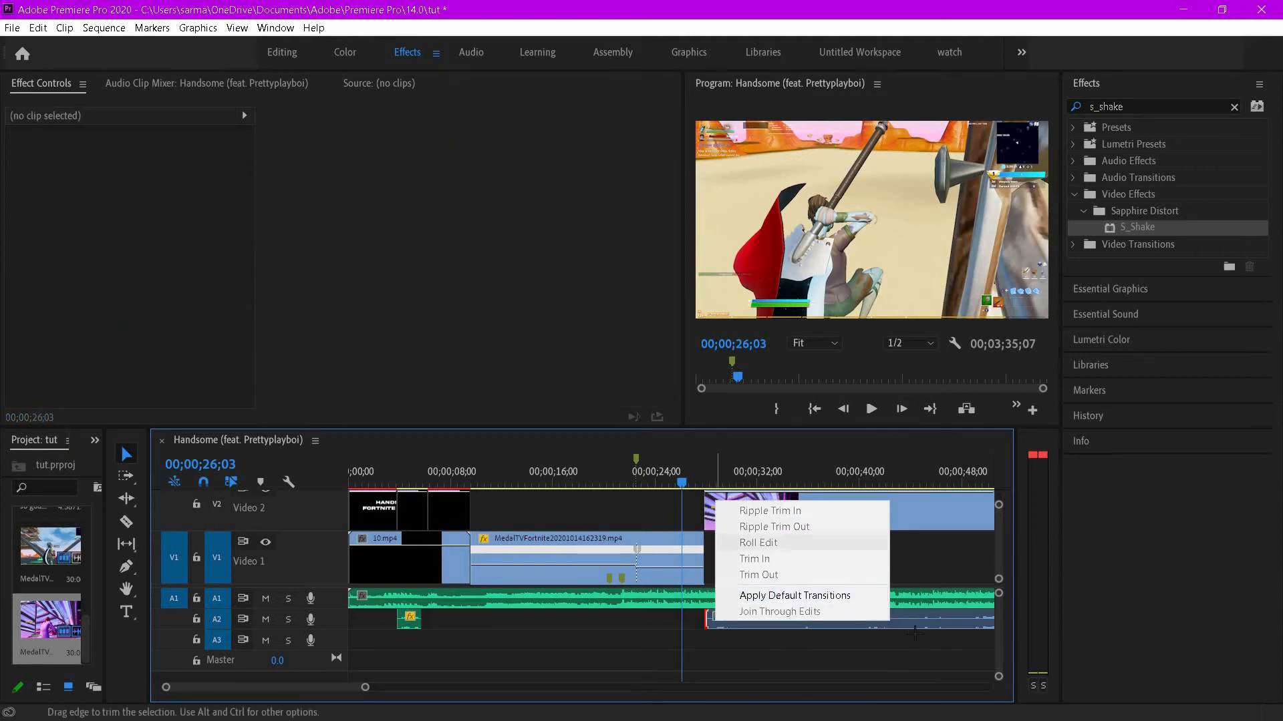
pyautogui.rightClick(933, 621)
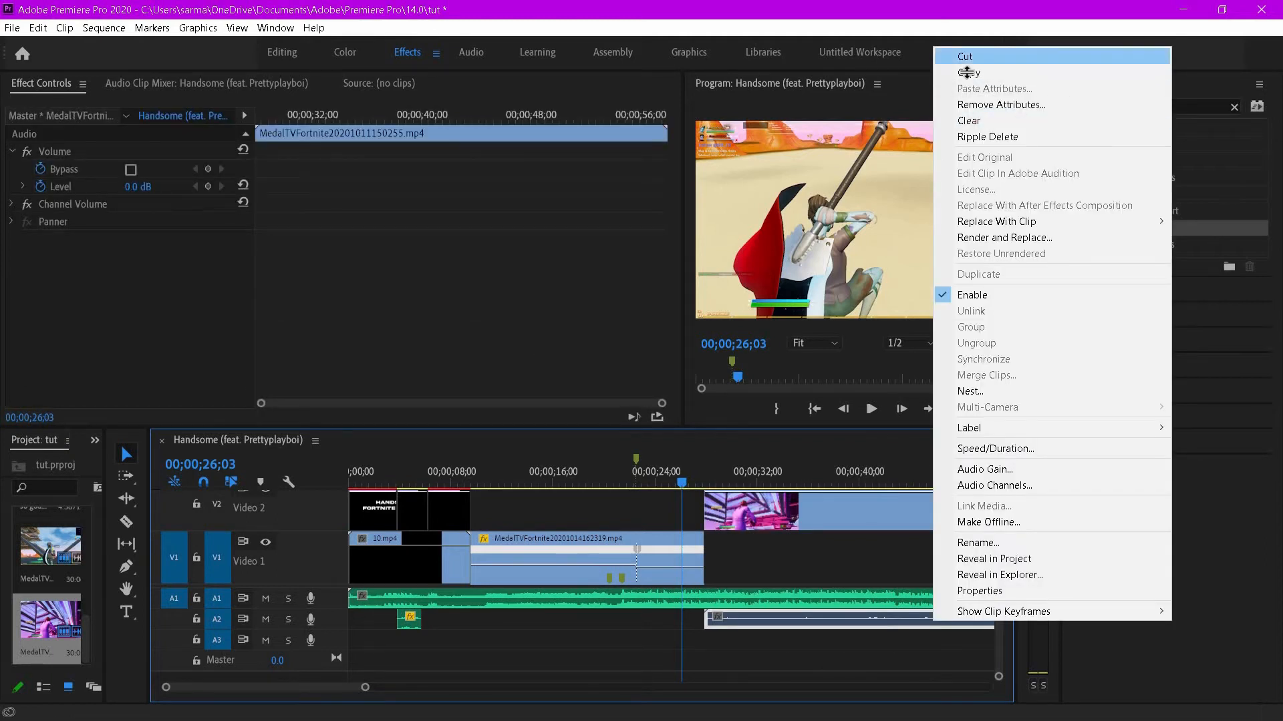
pyautogui.click(967, 60)
pyautogui.moveTo(804, 512); pyautogui.dragTo(805, 561)
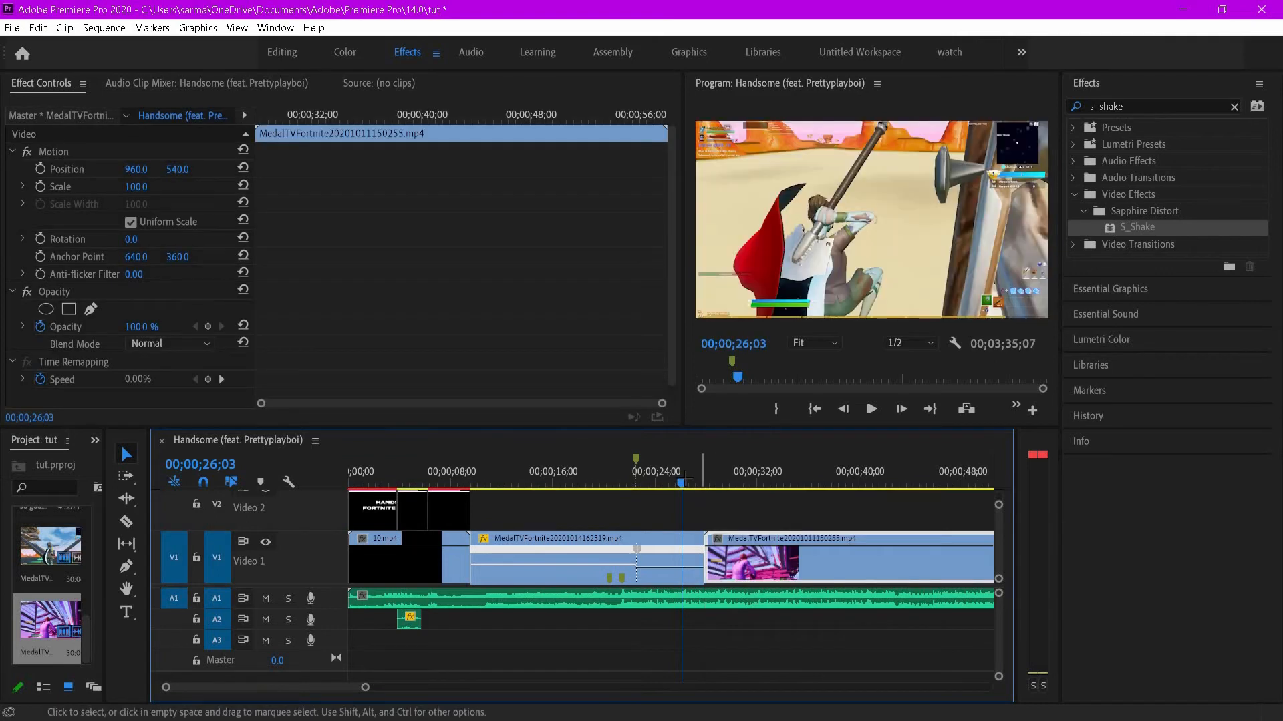
pyautogui.press('space')
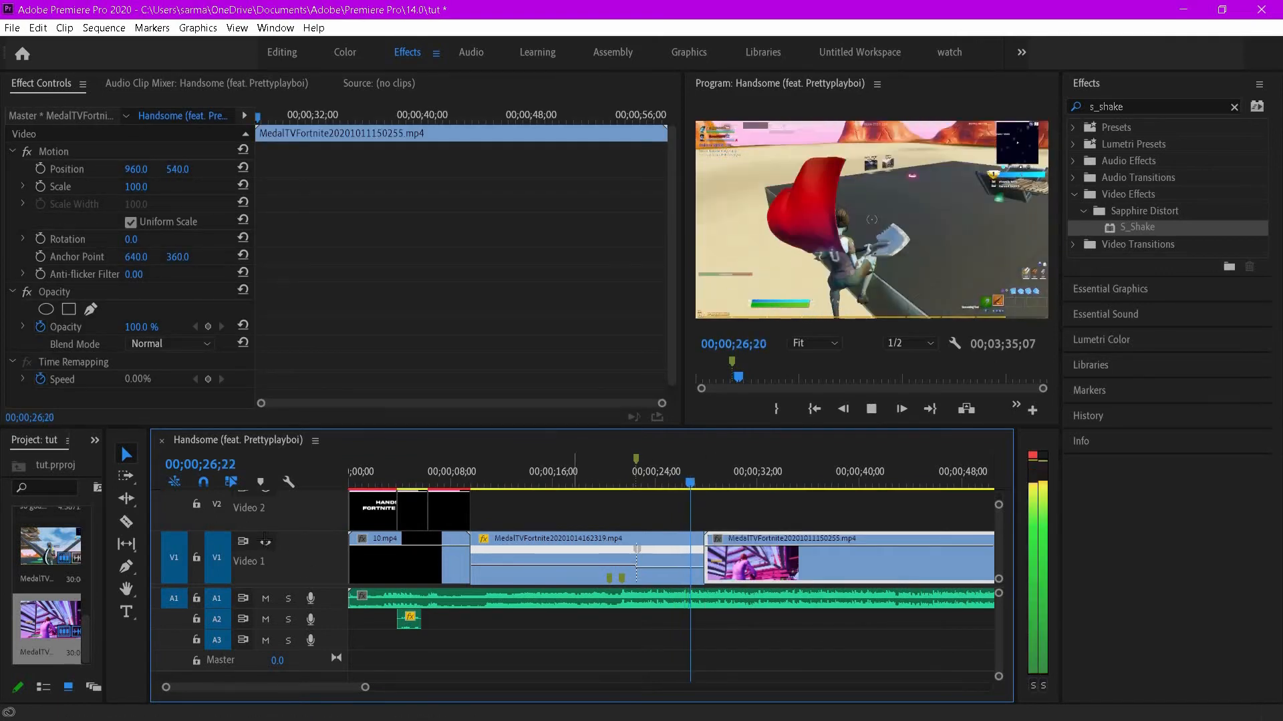
# - Shorten the end of the first gameplay clip slightly
pyautogui.click(265, 542)
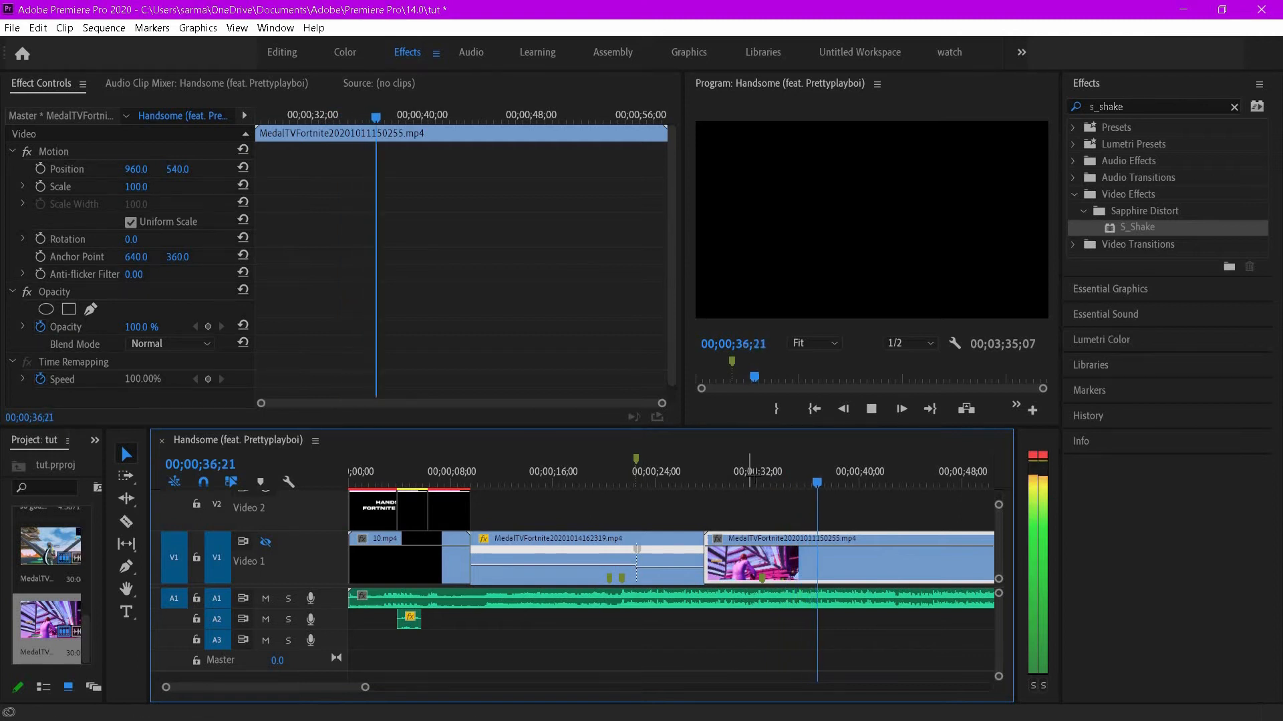
pyautogui.click(750, 479)
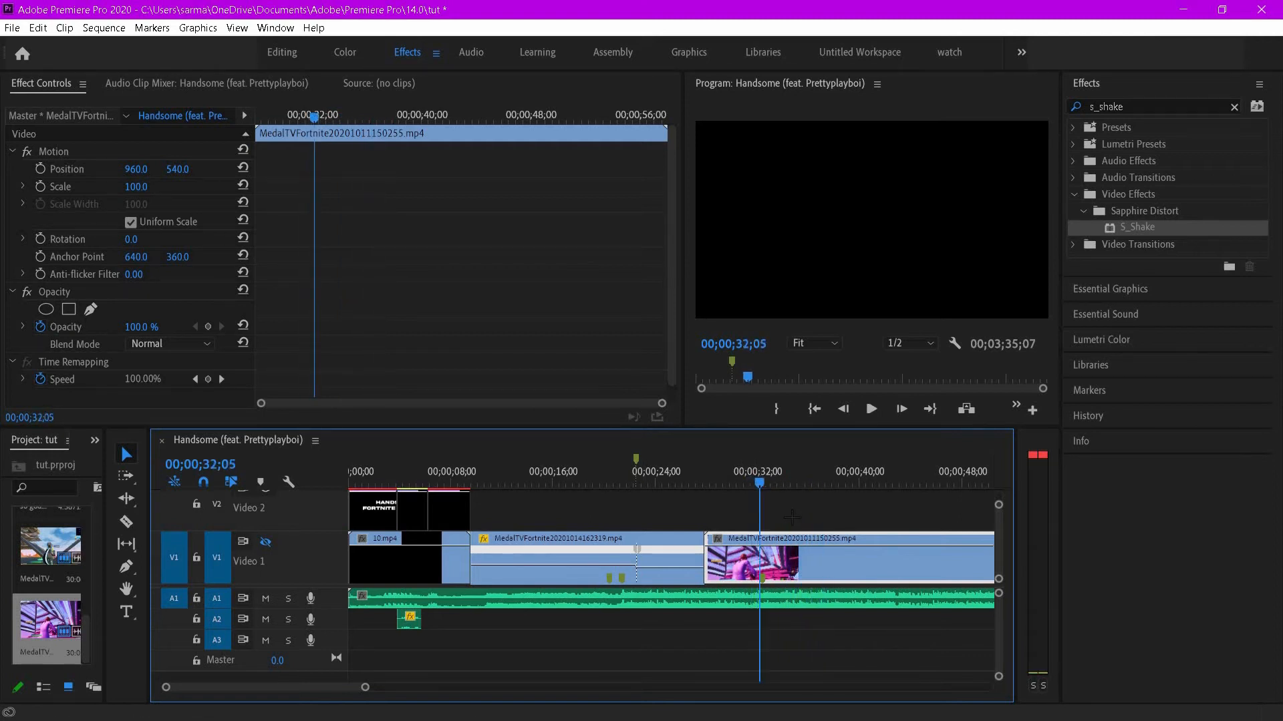
pyautogui.click(792, 516)
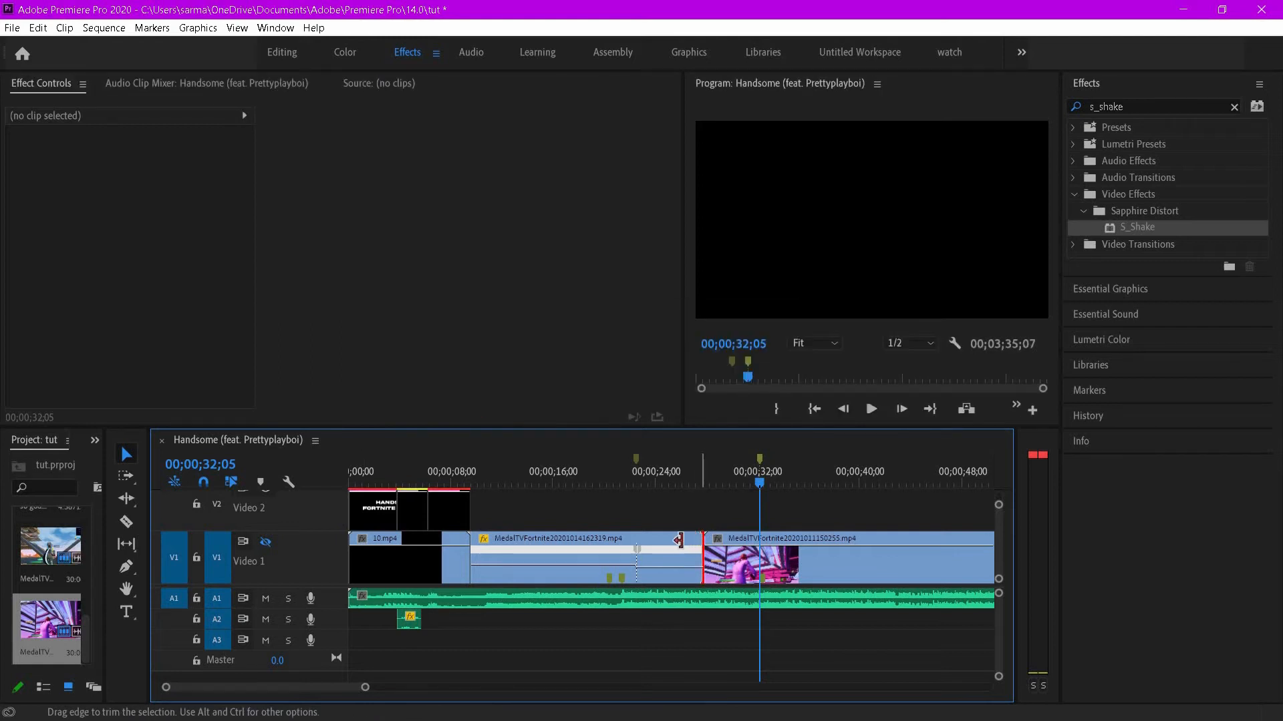
pyautogui.moveTo(679, 539); pyautogui.dragTo(674, 501)
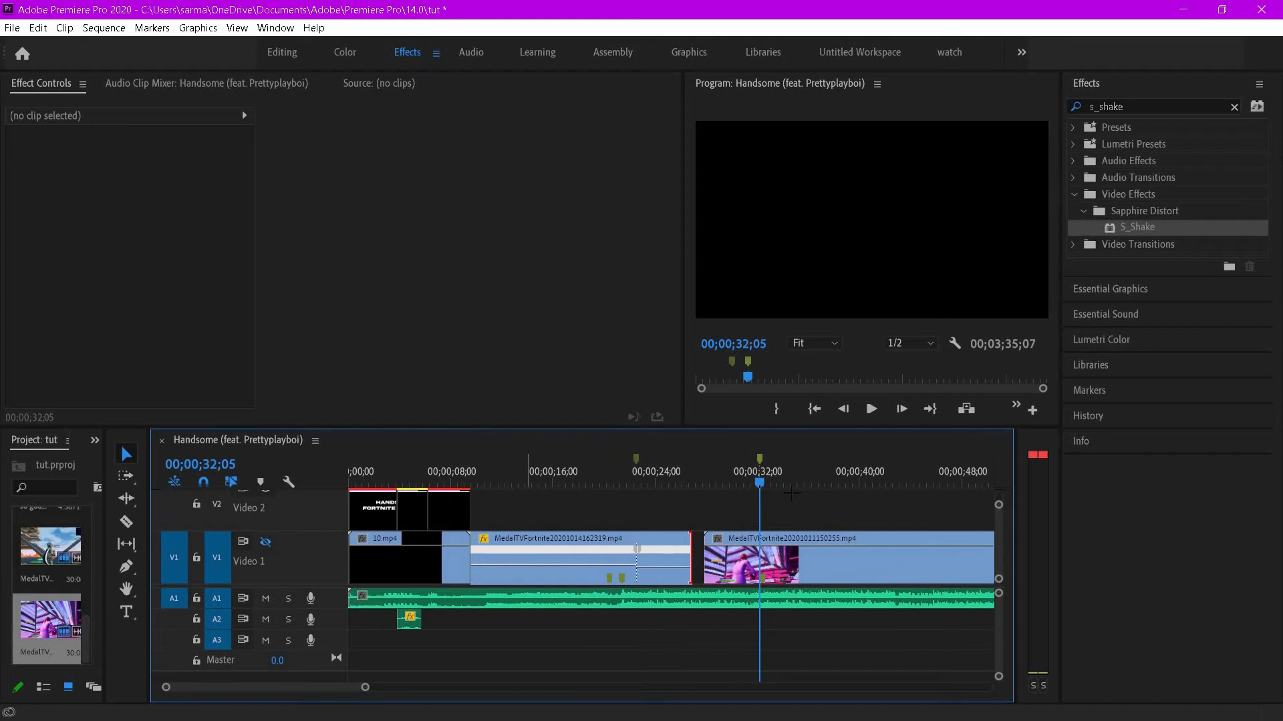
pyautogui.moveTo(761, 482)
pyautogui.mouseDown()
pyautogui.moveTo(870, 483)
pyautogui.moveTo(751, 482)
pyautogui.mouseUp()
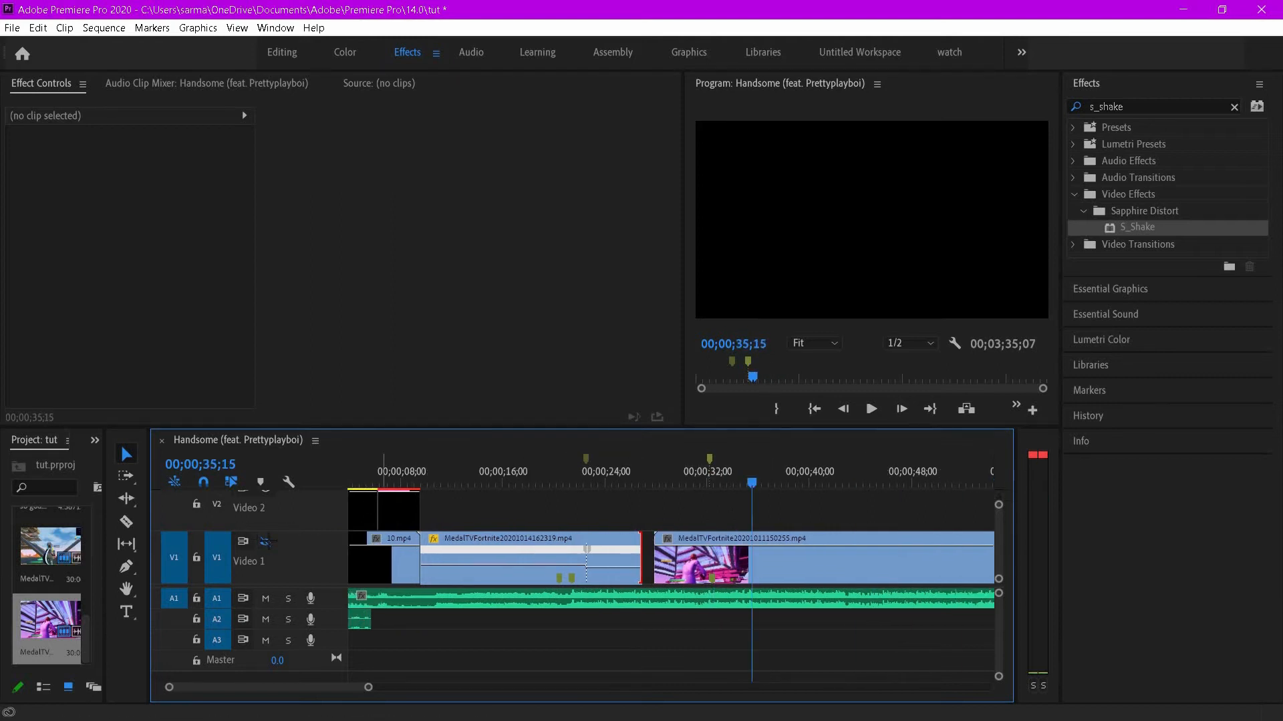
# - Scale the MedalTVFortnite20201011150255.mp4 clip to frame size, then delete it from the timeline
pyautogui.rightClick(854, 555)
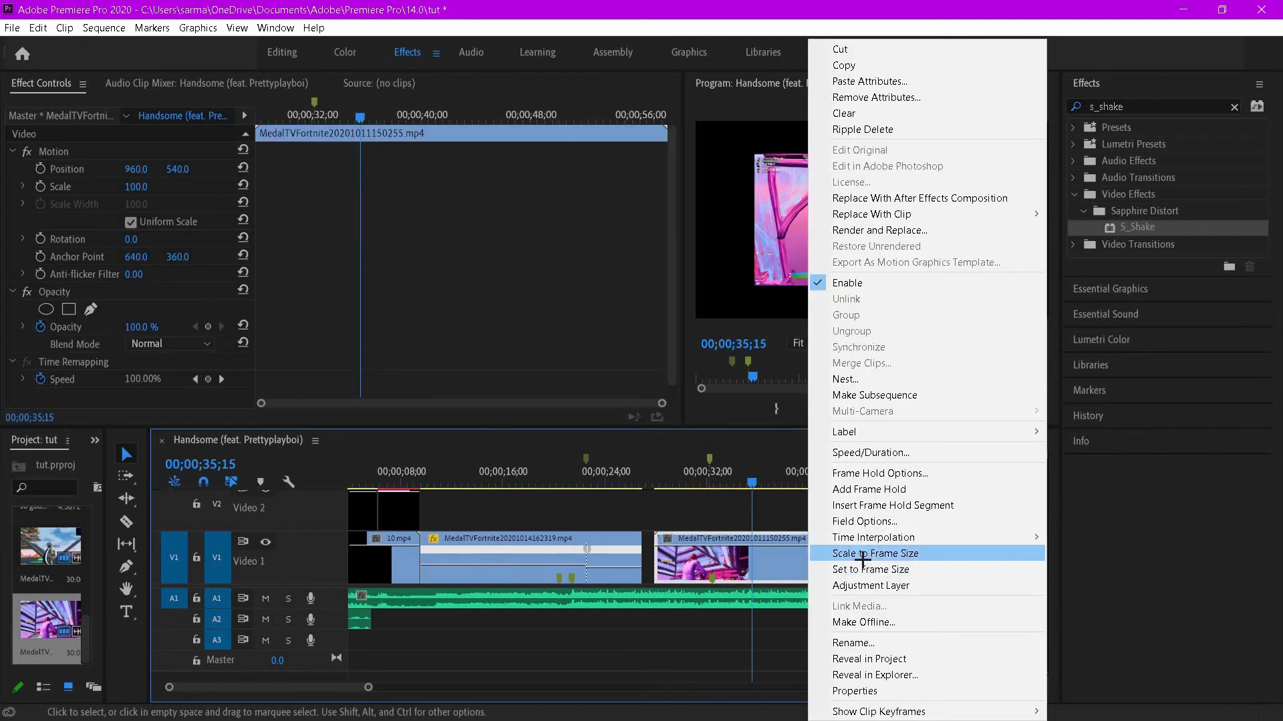
pyautogui.click(856, 552)
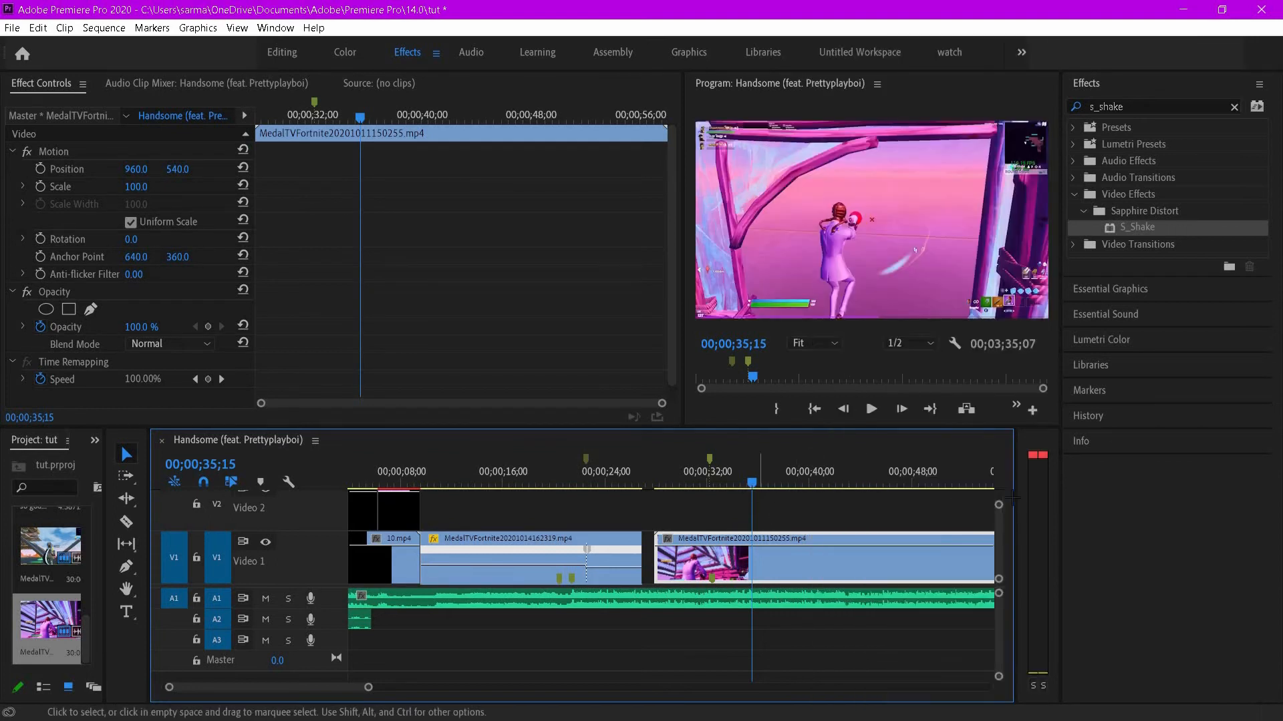
pyautogui.moveTo(1012, 498); pyautogui.dragTo(820, 507)
pyautogui.rightClick(809, 538)
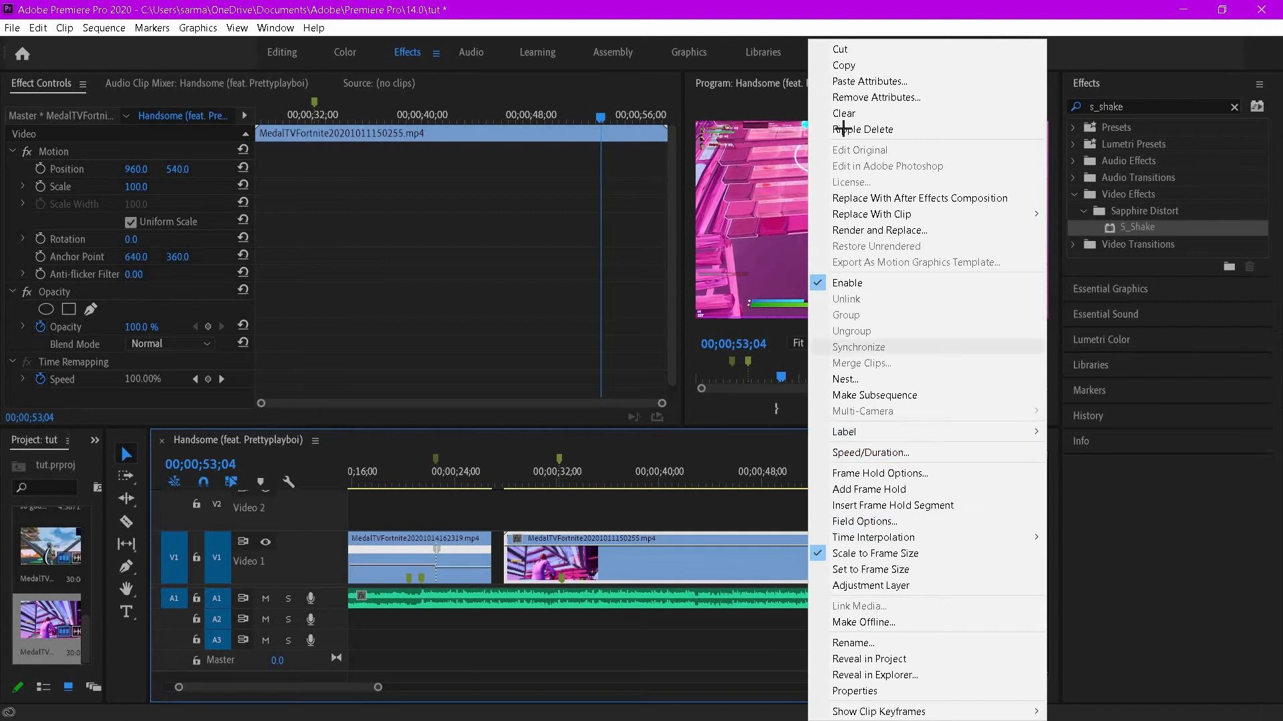
pyautogui.click(839, 48)
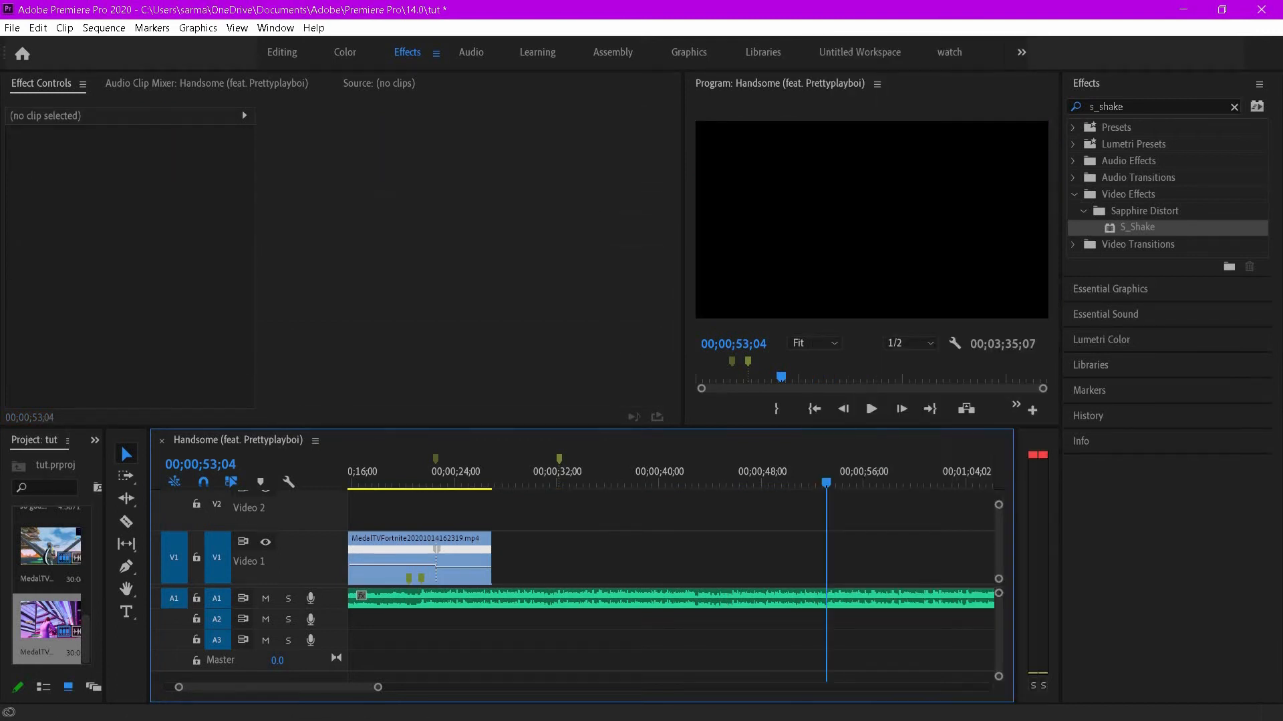
# - Place the MedalTVFortnite20201014163902.mp4 clip on Video 2 around 35 seconds and delete its audio
pyautogui.moveTo(1059, 512); pyautogui.dragTo(615, 619)
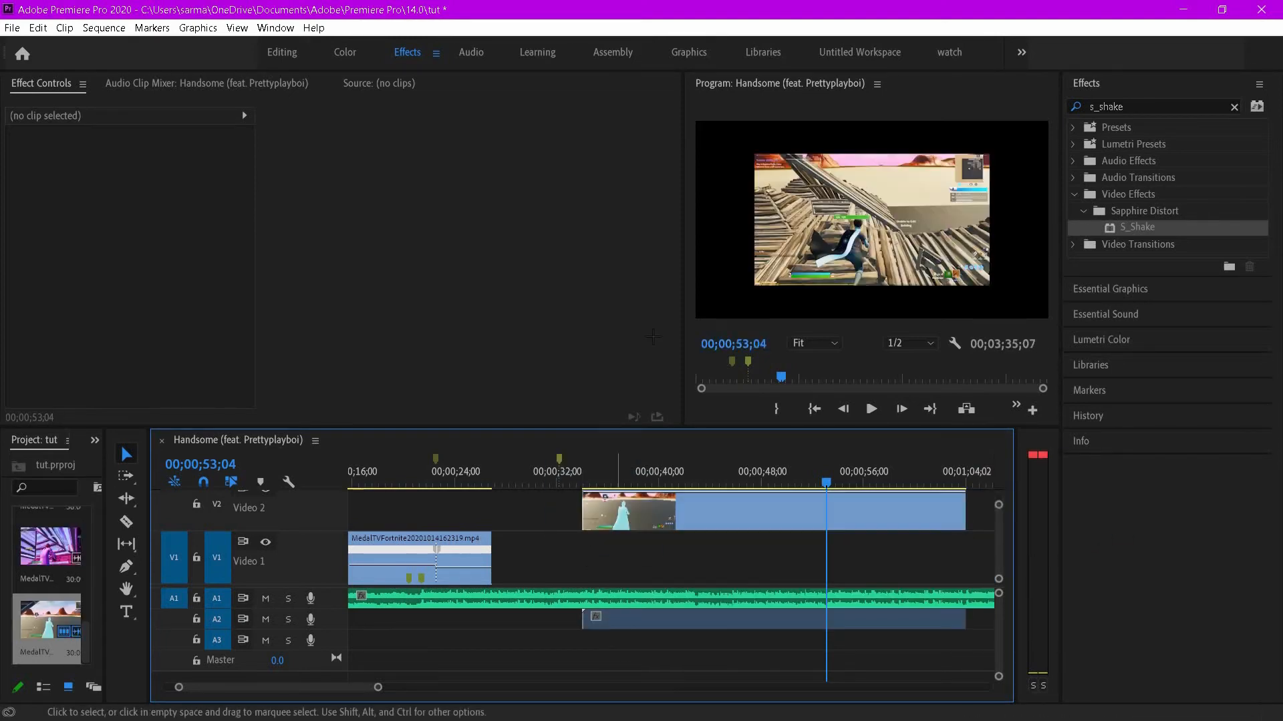
pyautogui.rightClick(614, 618)
pyautogui.click(648, 245)
pyautogui.rightClick(602, 621)
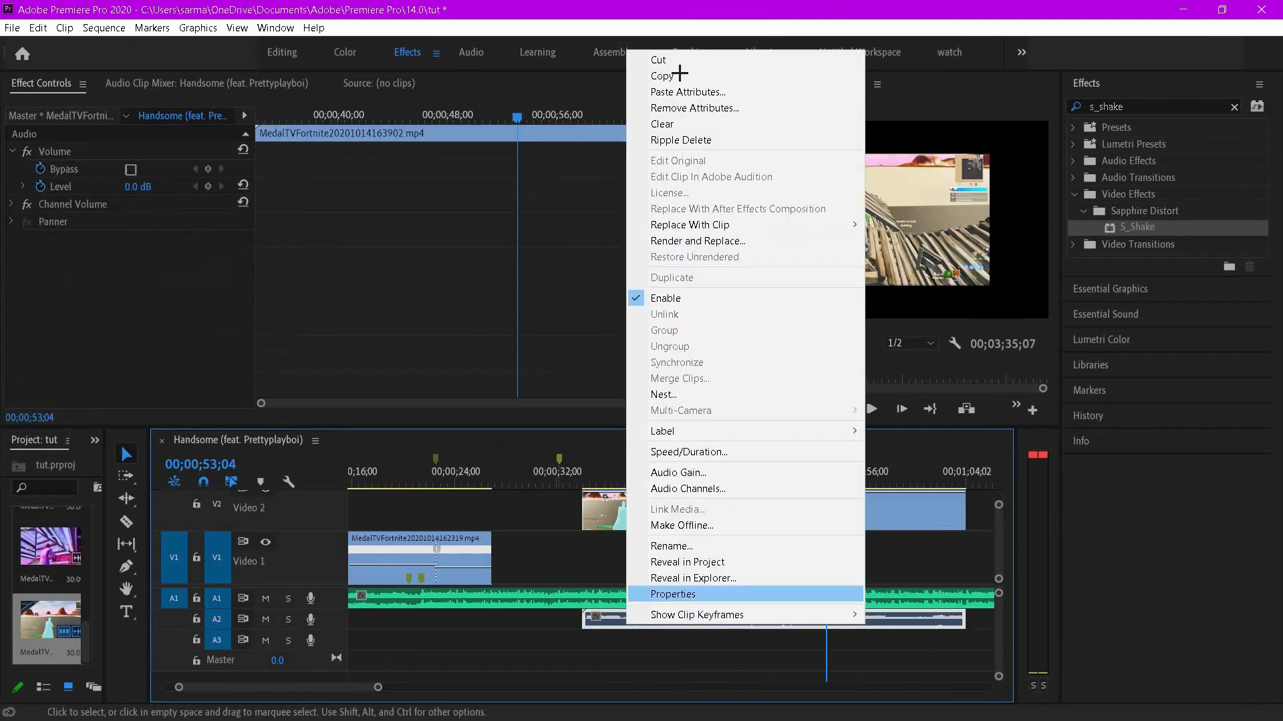
pyautogui.click(604, 55)
# - Set the new clip to frame size and trim its beginning so it starts near 00;00;58
pyautogui.rightClick(732, 537)
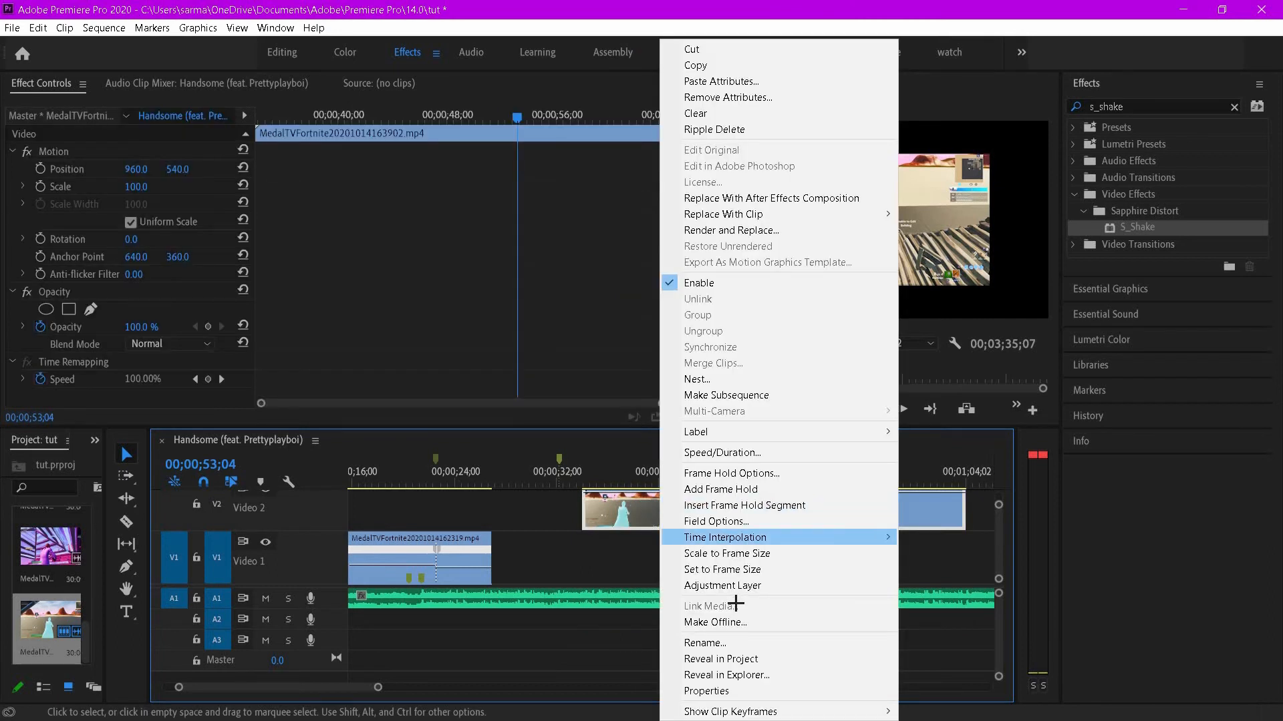
pyautogui.click(761, 564)
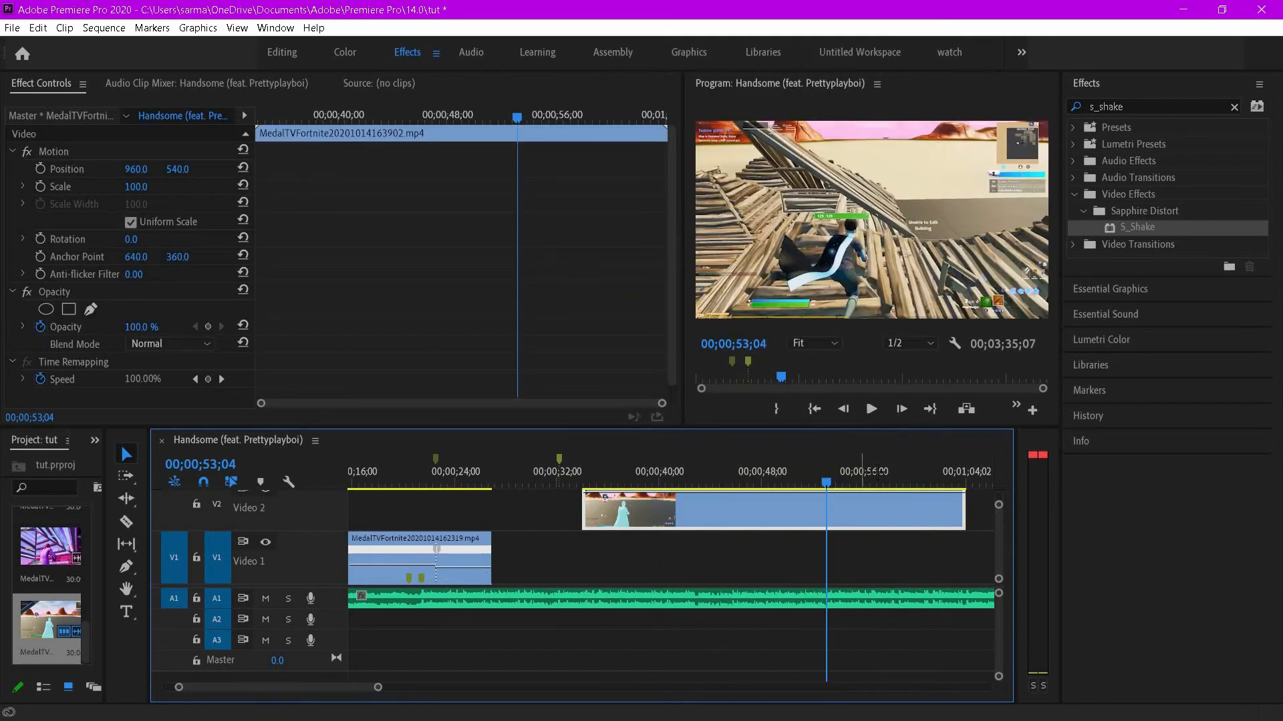
pyautogui.moveTo(878, 471); pyautogui.dragTo(940, 466)
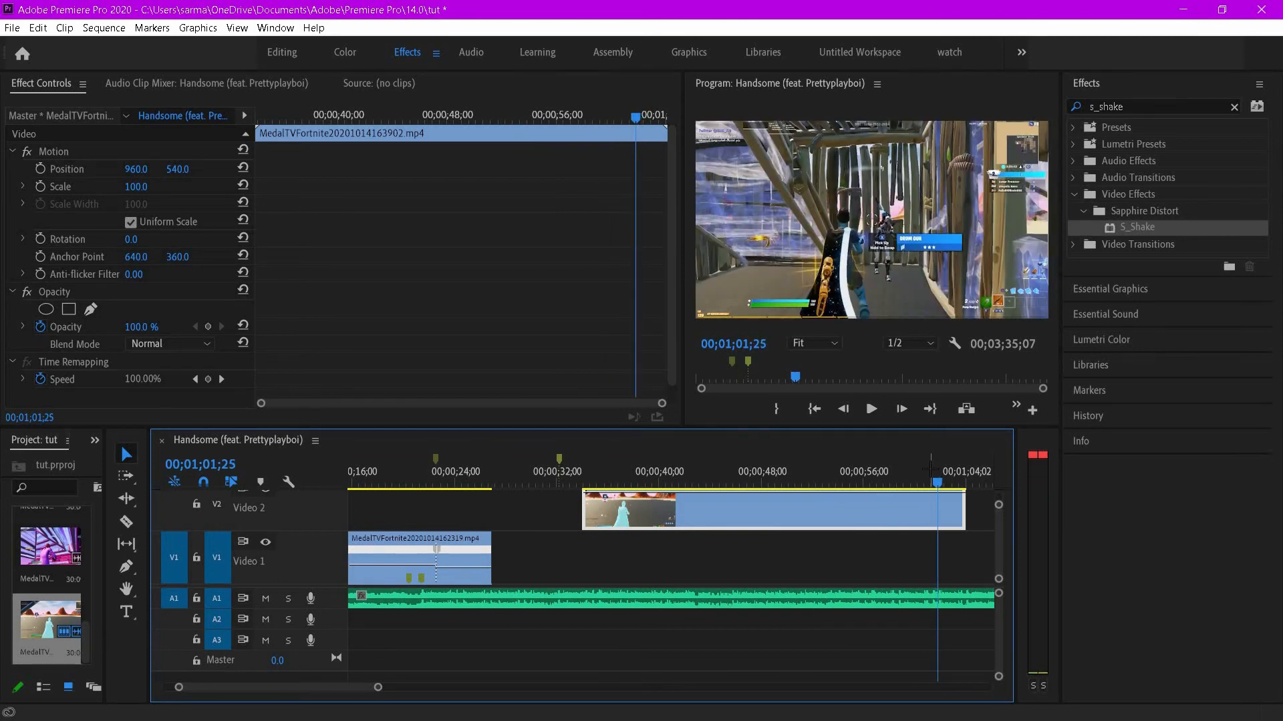
pyautogui.moveTo(931, 469); pyautogui.dragTo(931, 469)
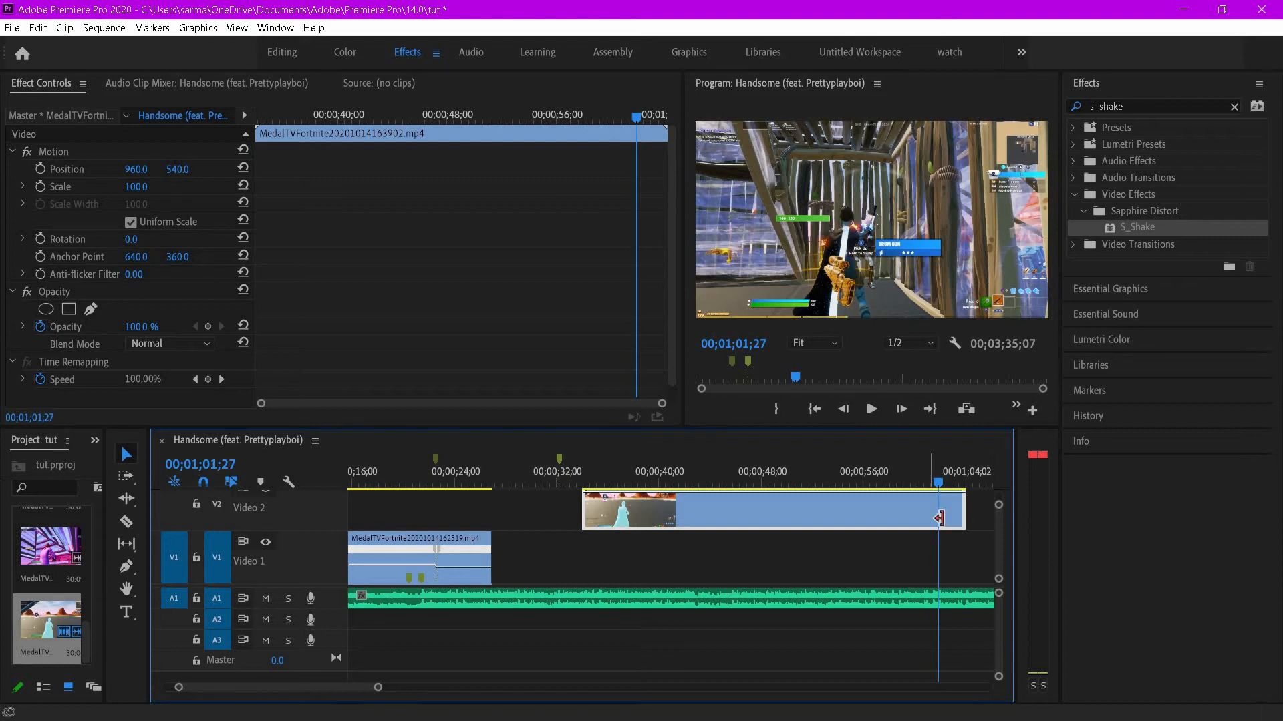
pyautogui.keyDown('ctrl'); pyautogui.click(939, 518); pyautogui.keyUp('ctrl')
pyautogui.moveTo(594, 492); pyautogui.dragTo(842, 496)
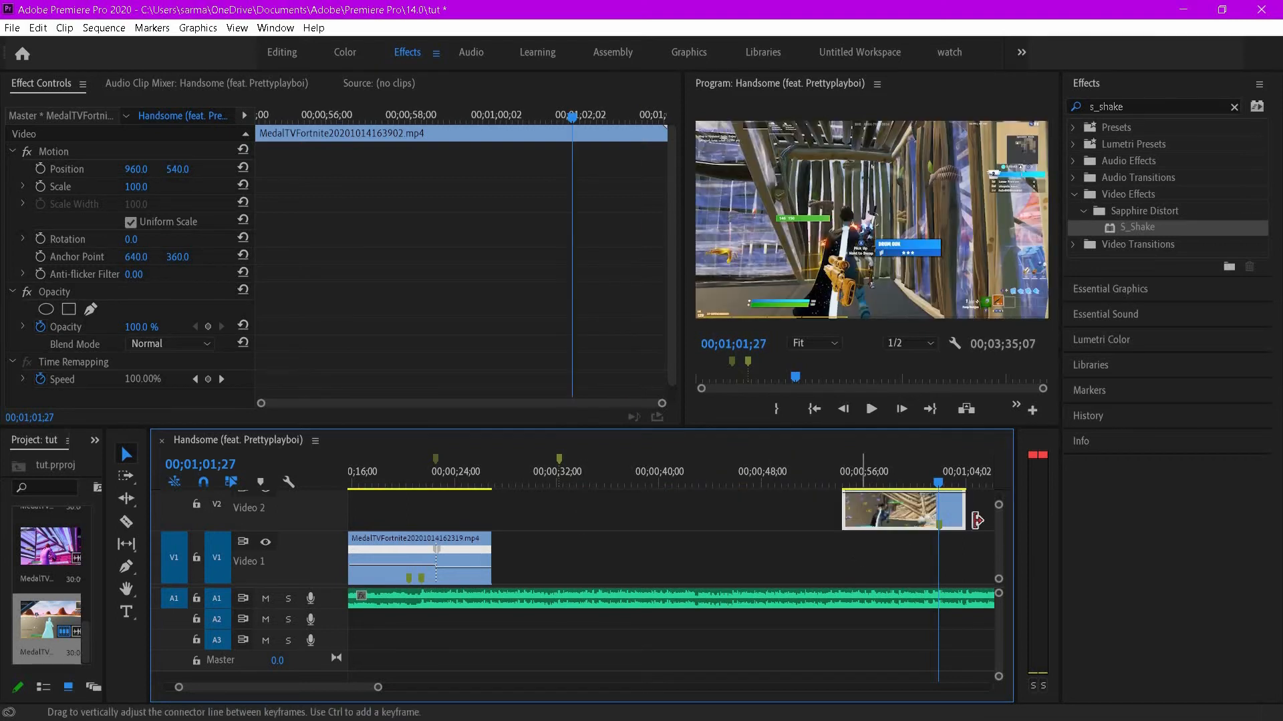
# - Move the trimmed clip onto V1 directly after the first gameplay clip and play back the join
pyautogui.scroll(2, 927, 568)
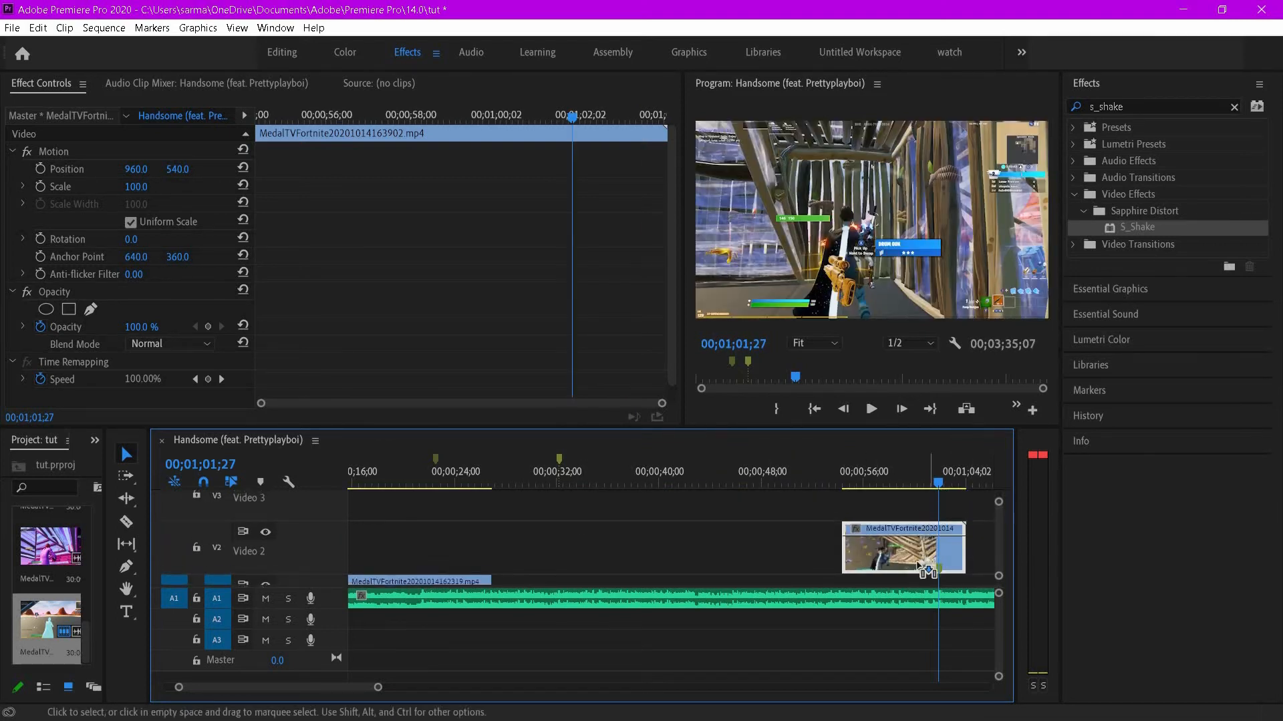
pyautogui.moveTo(927, 571); pyautogui.dragTo(899, 580)
pyautogui.scroll(-1, 996, 536)
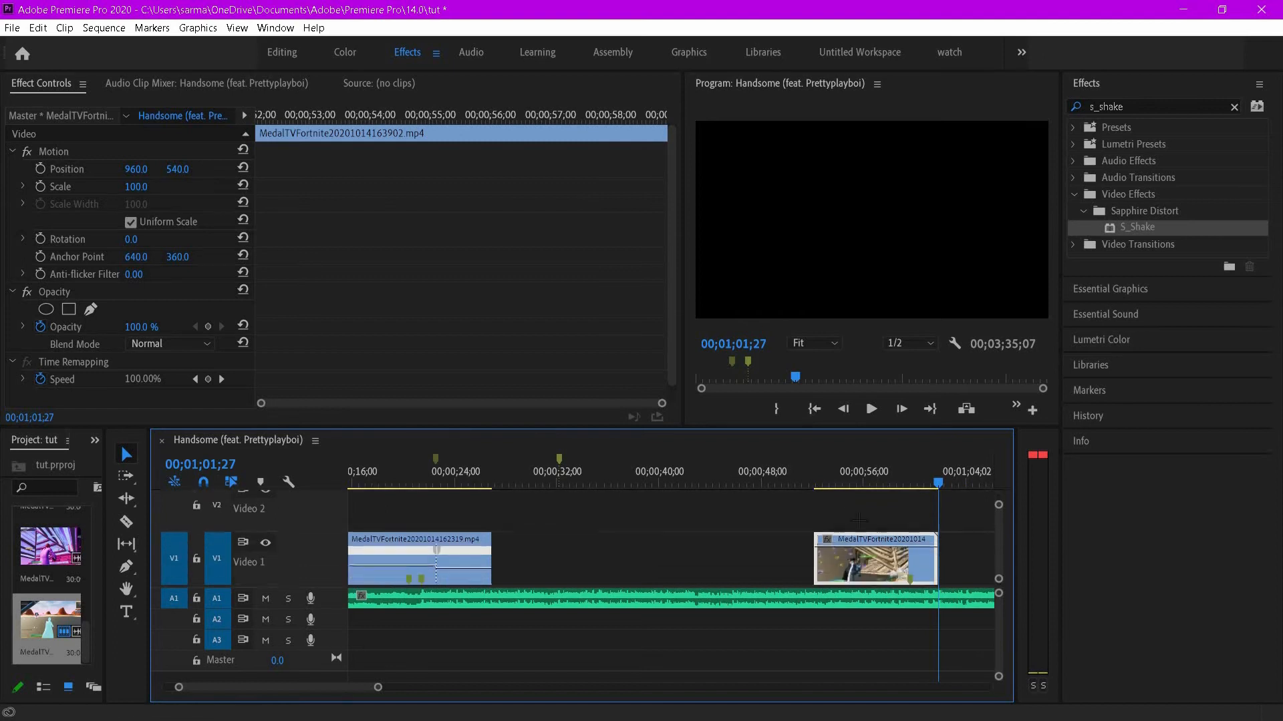
pyautogui.moveTo(820, 537)
pyautogui.mouseDown()
pyautogui.moveTo(856, 537)
pyautogui.moveTo(494, 539)
pyautogui.mouseUp()
pyautogui.click(484, 475)
pyautogui.click(871, 409)
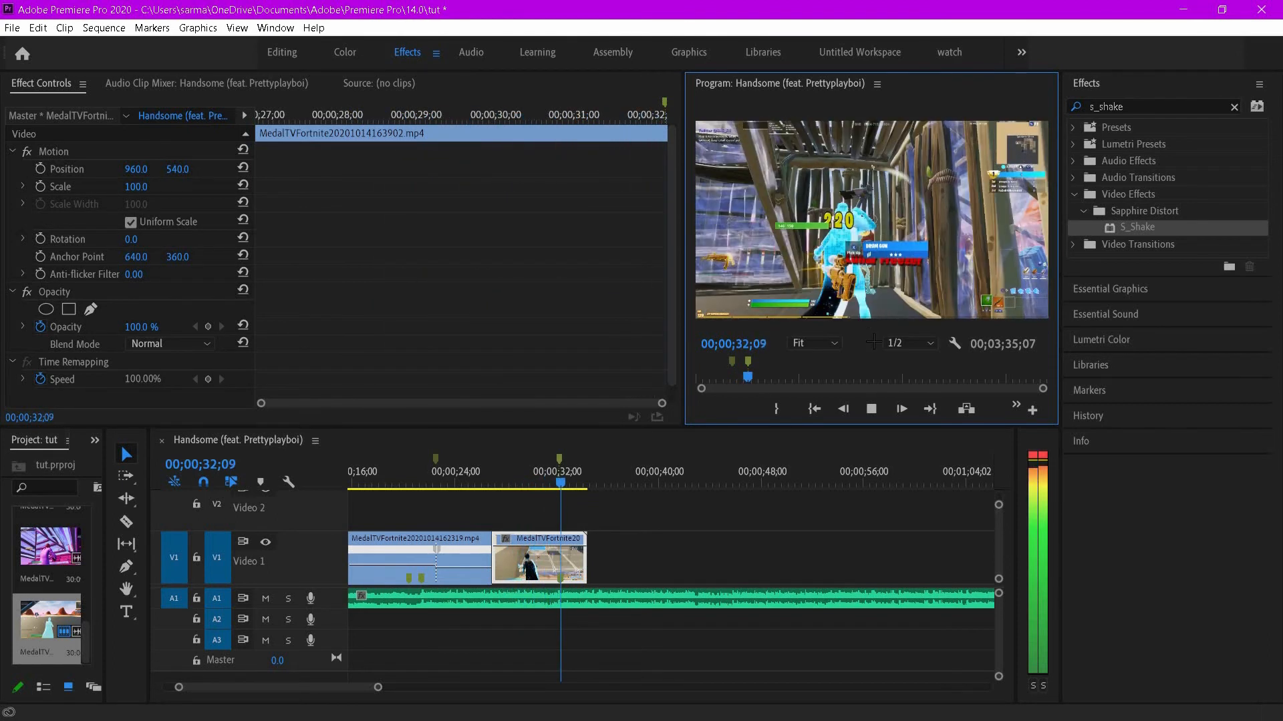
pyautogui.click(871, 409)
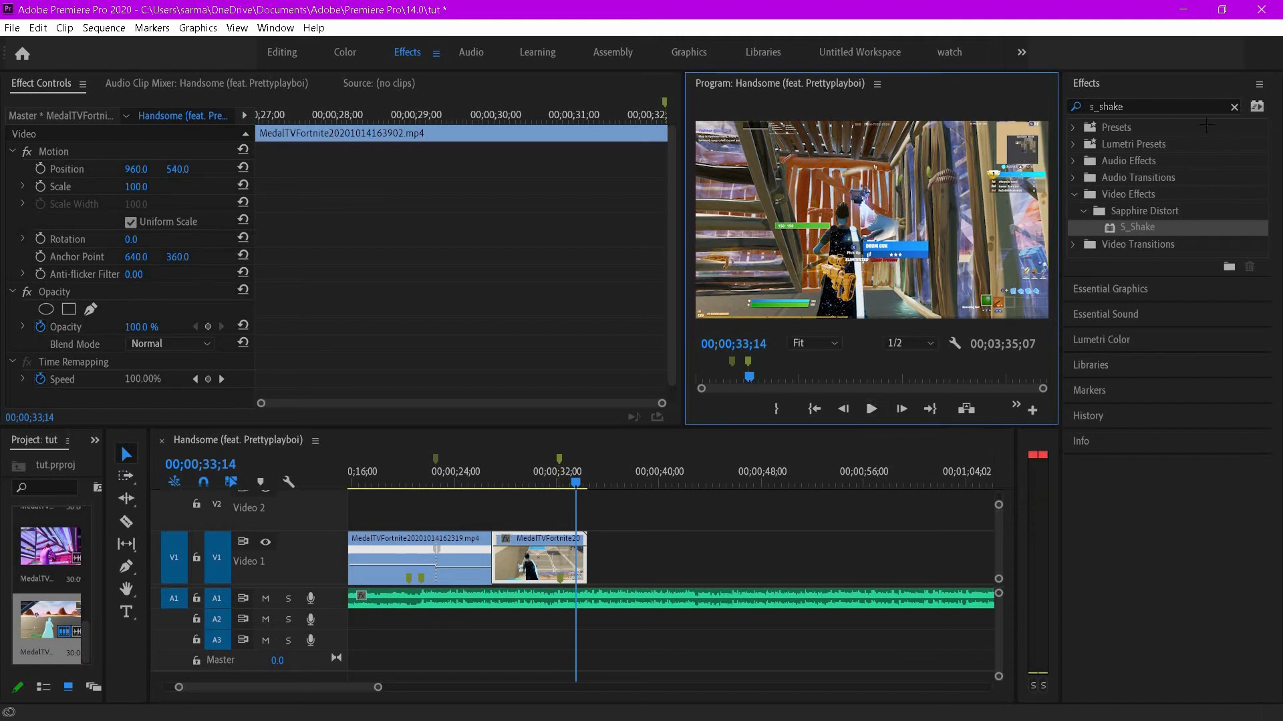
# - Search the effects for glow and apply S_Glow to the second gameplay clip
pyautogui.click(1234, 107)
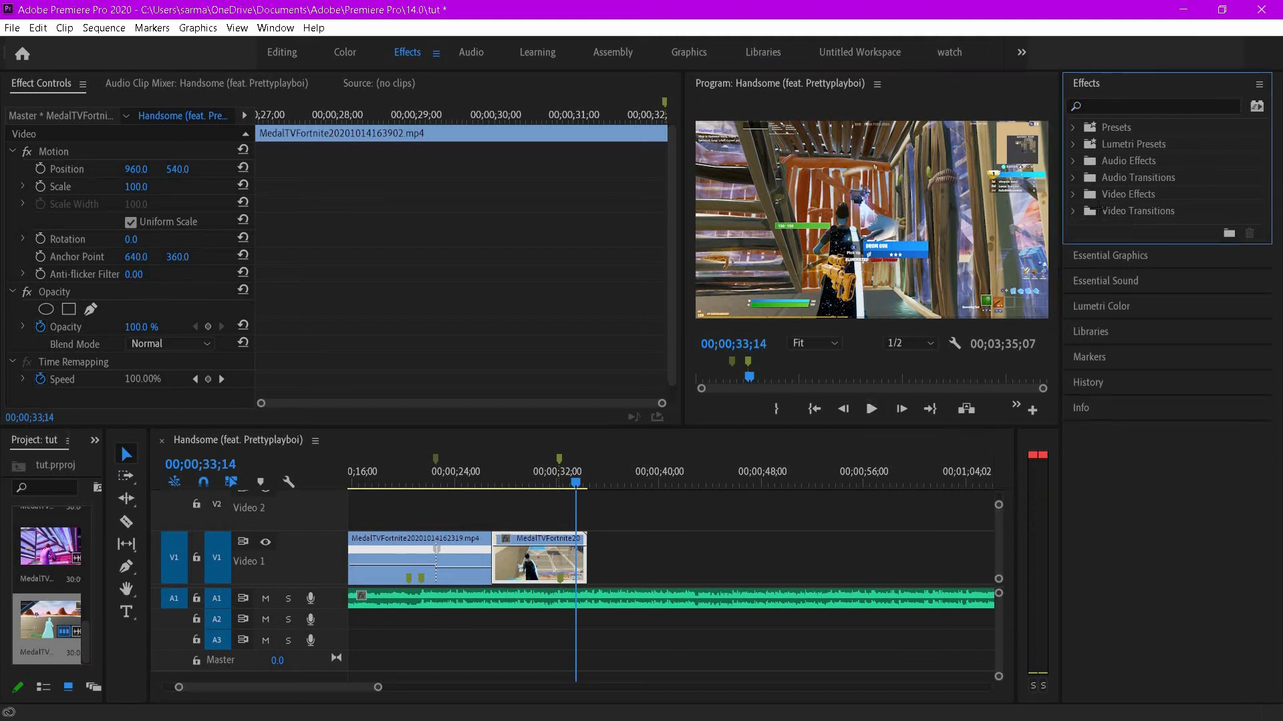
pyautogui.click(1074, 127)
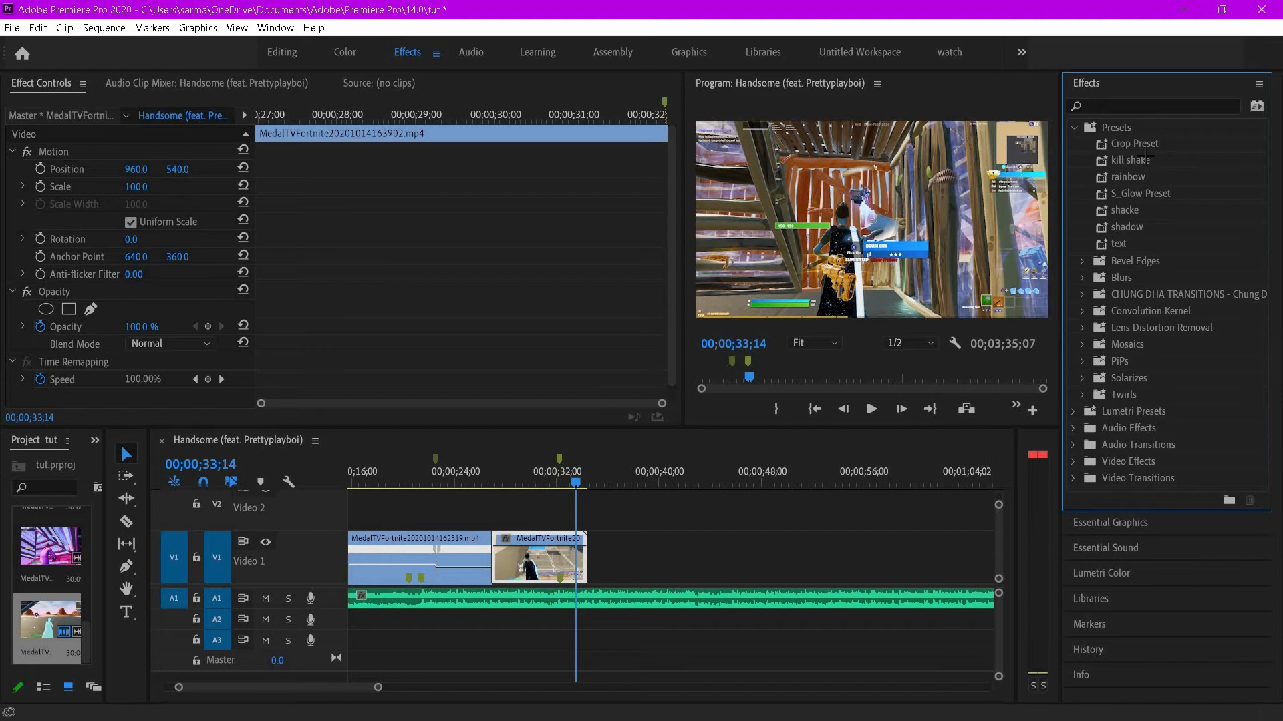
pyautogui.click(1073, 127)
pyautogui.click(1104, 105)
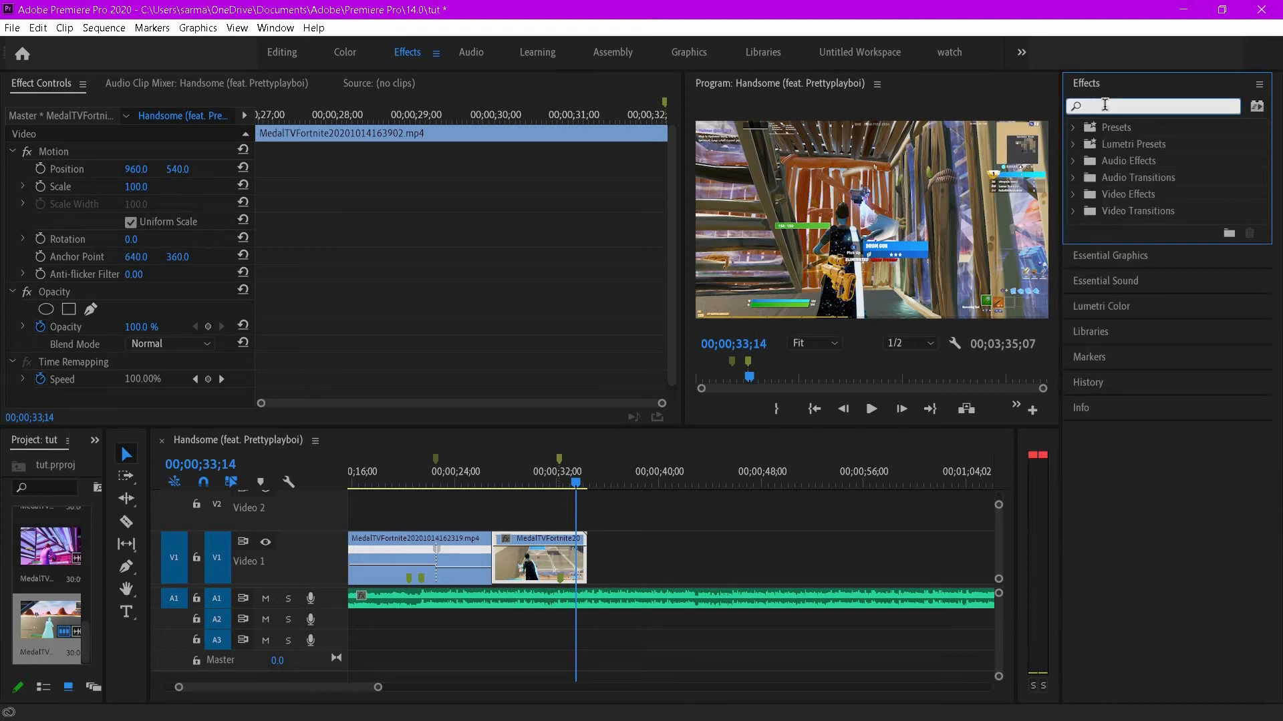
pyautogui.write('glow')
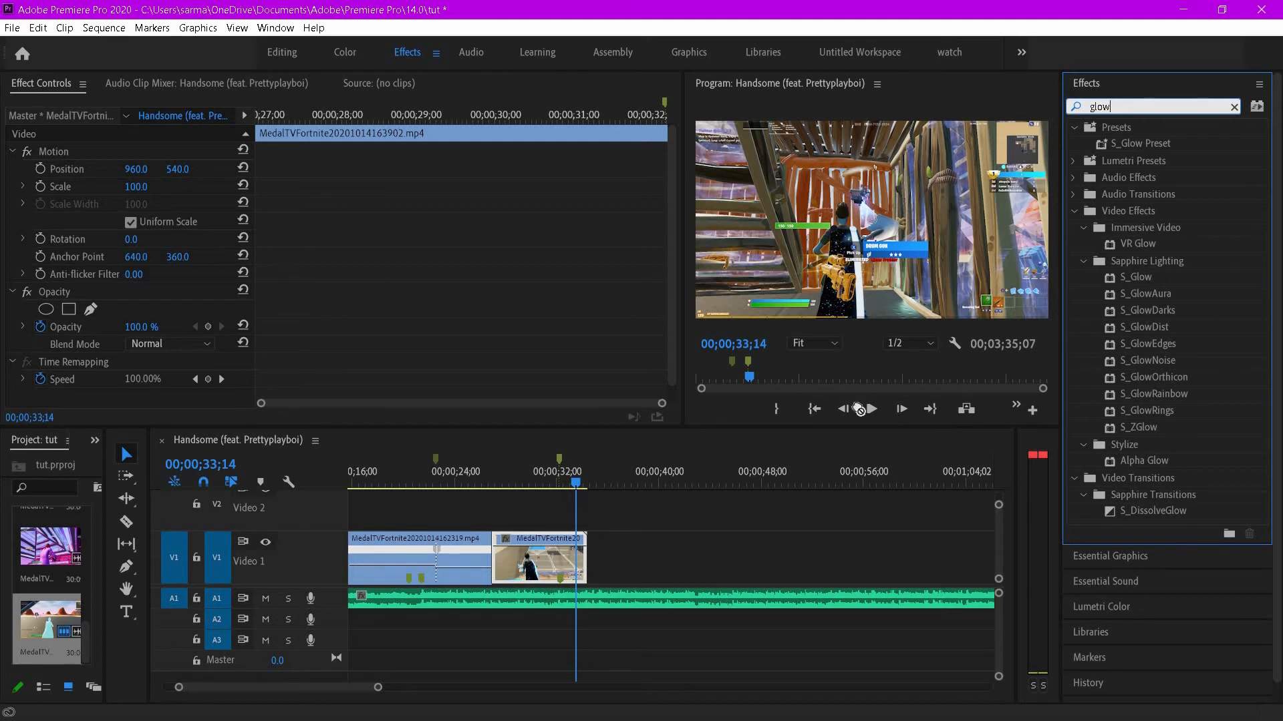
pyautogui.moveTo(1158, 278); pyautogui.dragTo(571, 552)
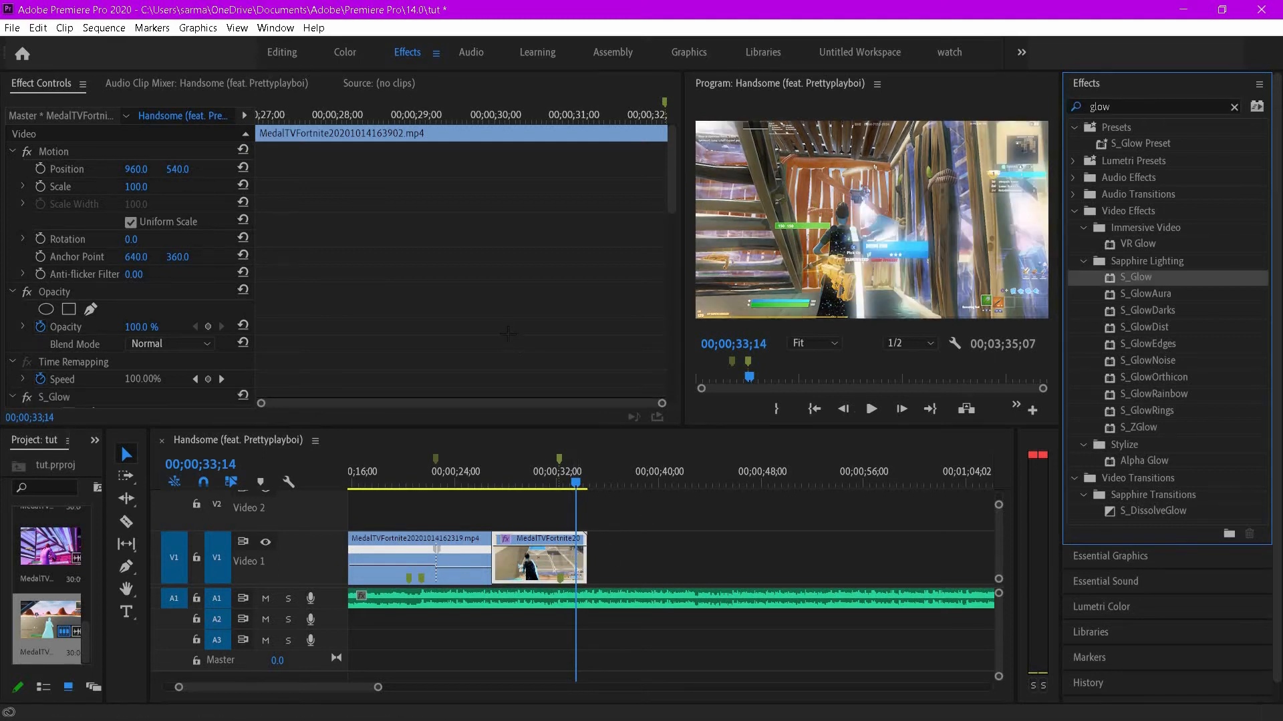
# - At 00;00;32;04 add keyframes for the glow's Color and Brightness, setting Brightness to 0
pyautogui.scroll(-10, 505, 334)
pyautogui.scroll(2, 504, 334)
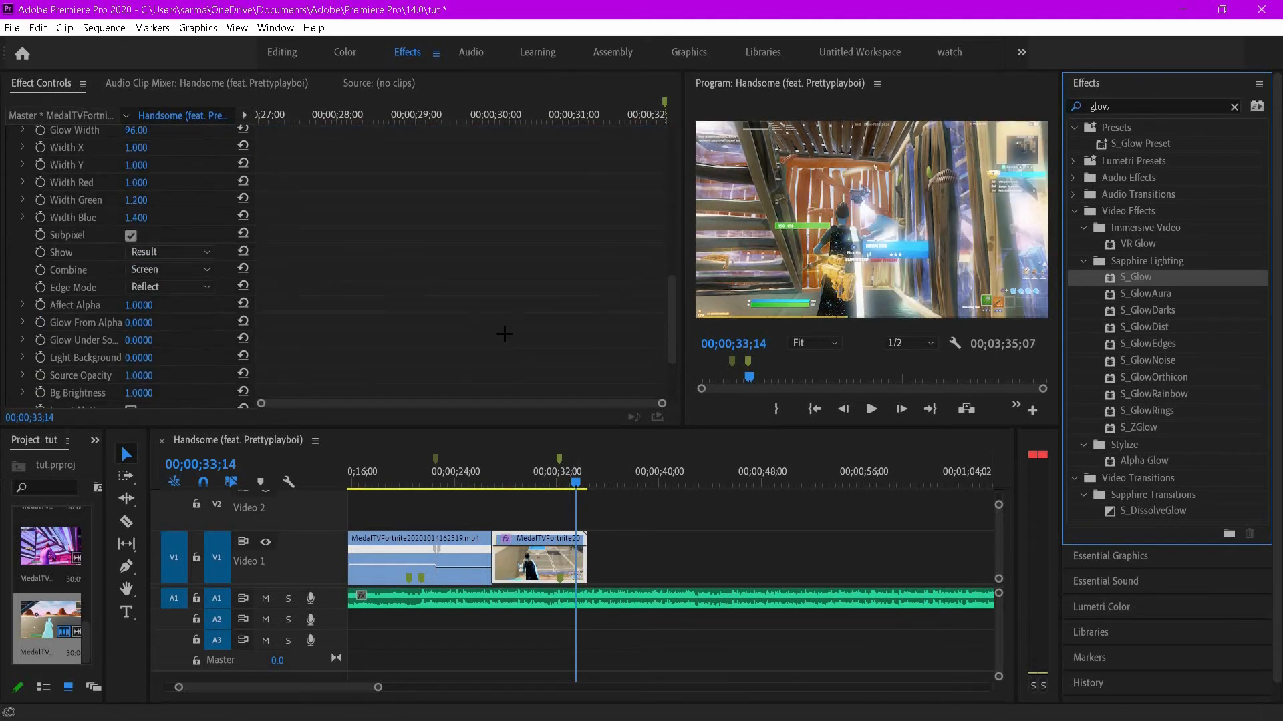
pyautogui.scroll(3, 545, 324)
pyautogui.click(520, 469)
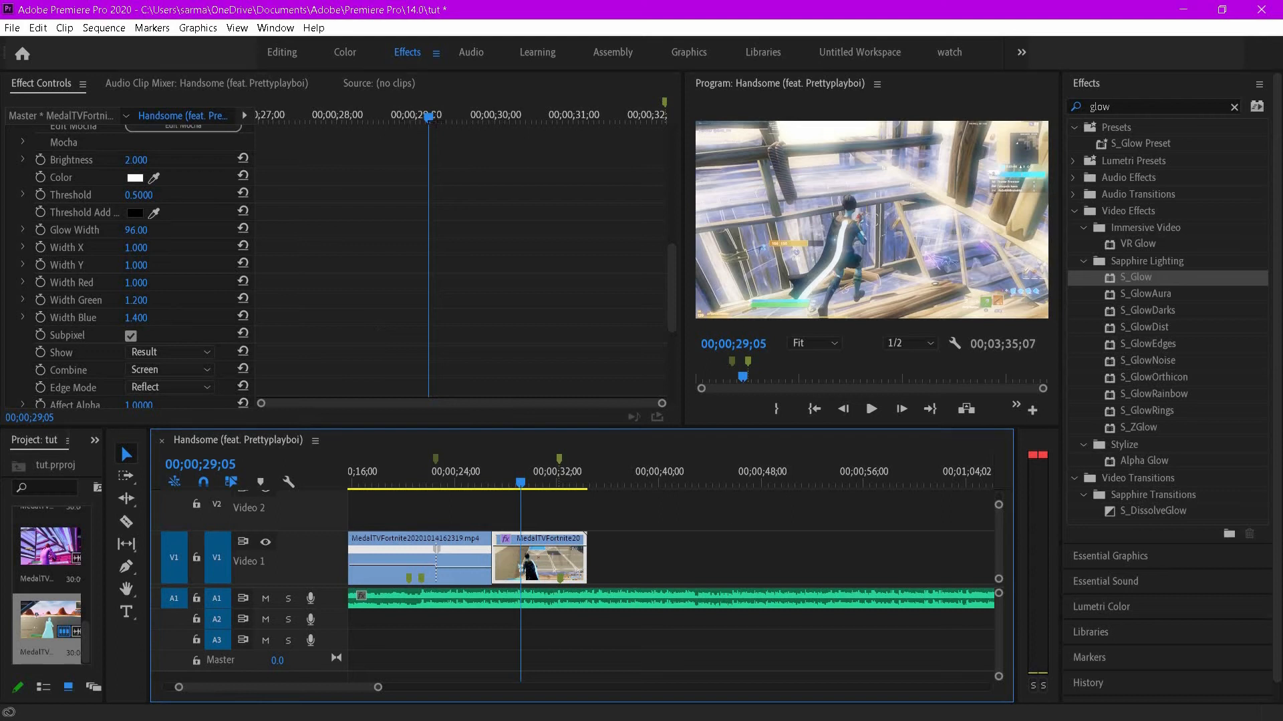
pyautogui.moveTo(431, 119); pyautogui.dragTo(665, 118)
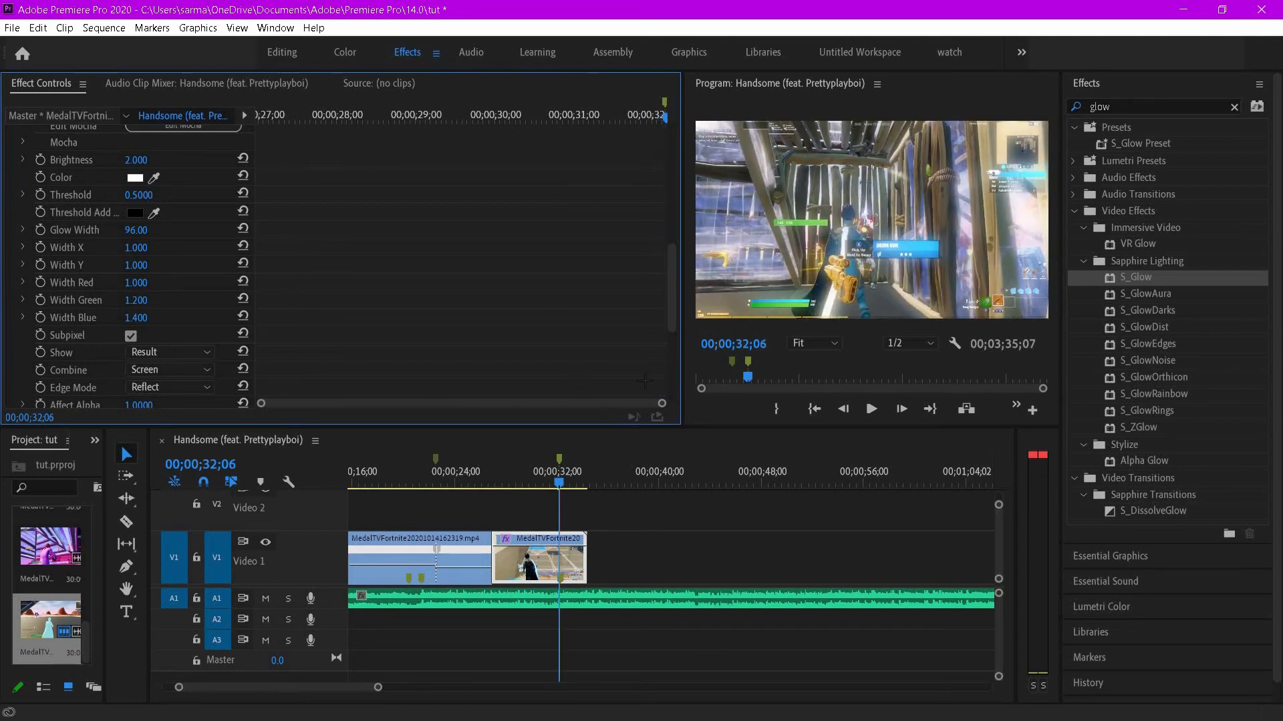
pyautogui.moveTo(660, 404); pyautogui.dragTo(605, 414)
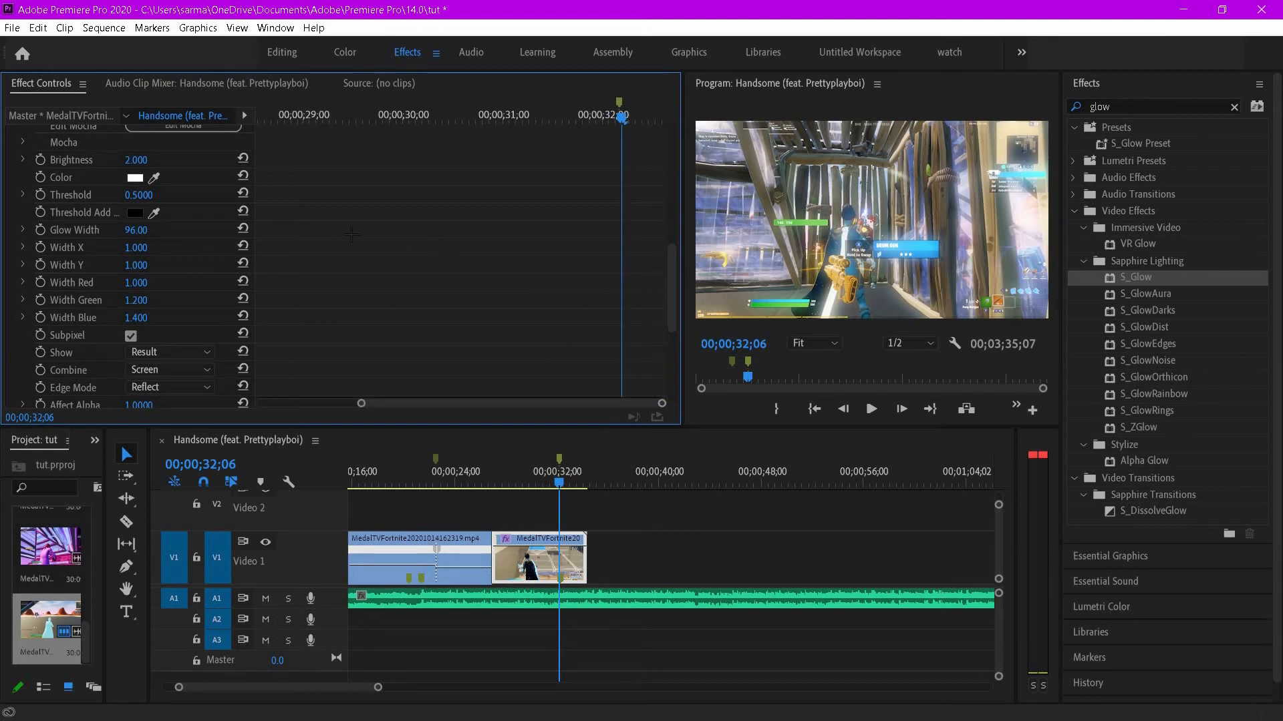
pyautogui.press('Left')
pyautogui.press('Left')
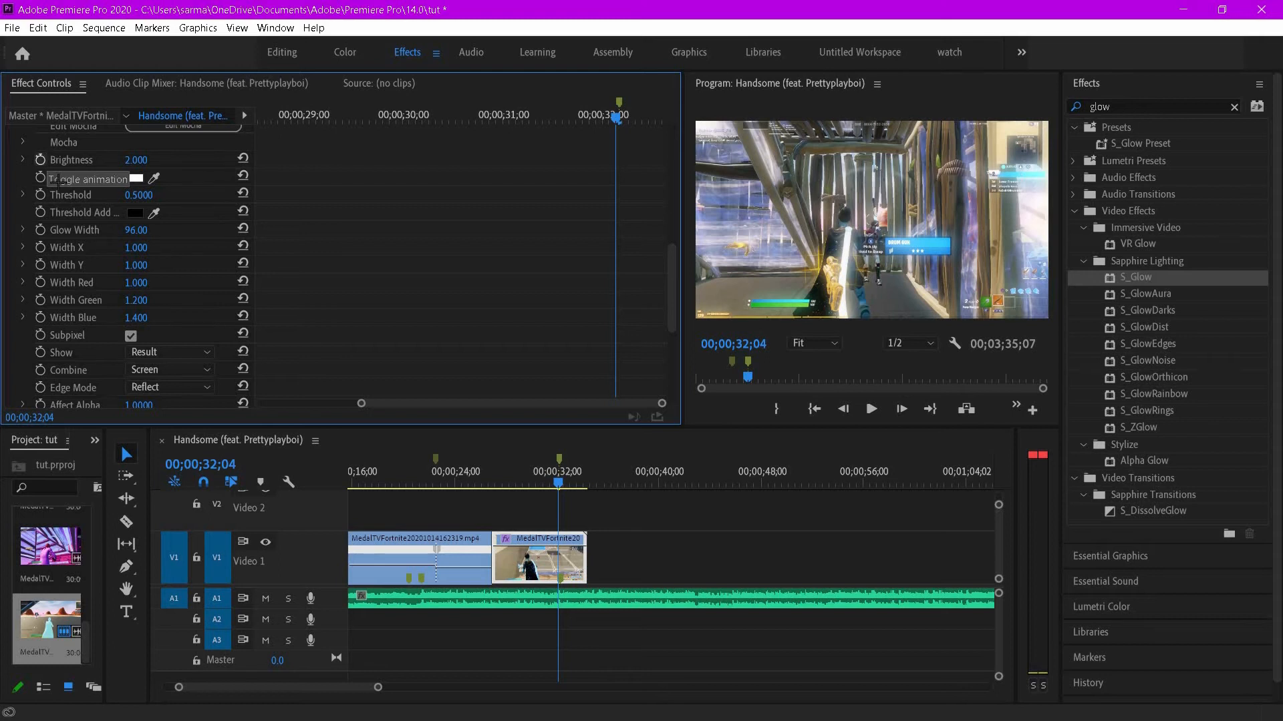
pyautogui.click(40, 177)
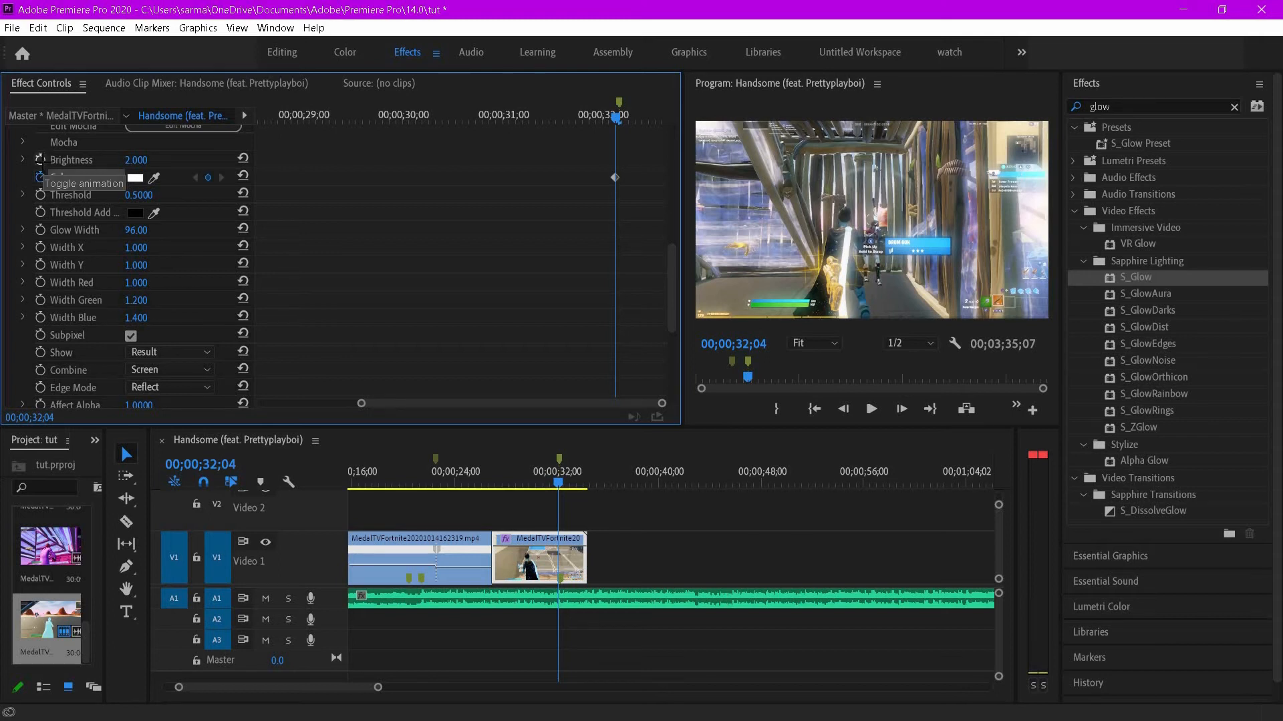
pyautogui.click(40, 159)
pyautogui.moveTo(158, 159); pyautogui.dragTo(26, 159)
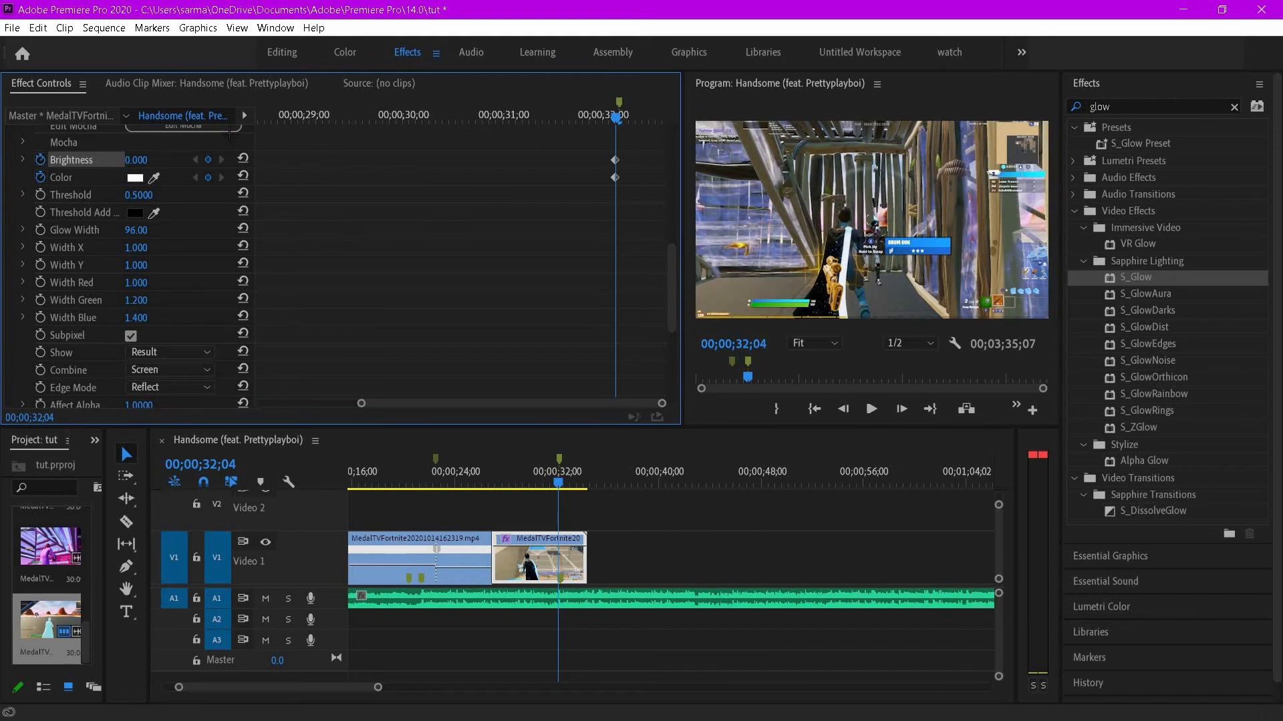
# - Two frames later set the glow's Brightness to 54.900 and pick white as its color
pyautogui.press('Right')
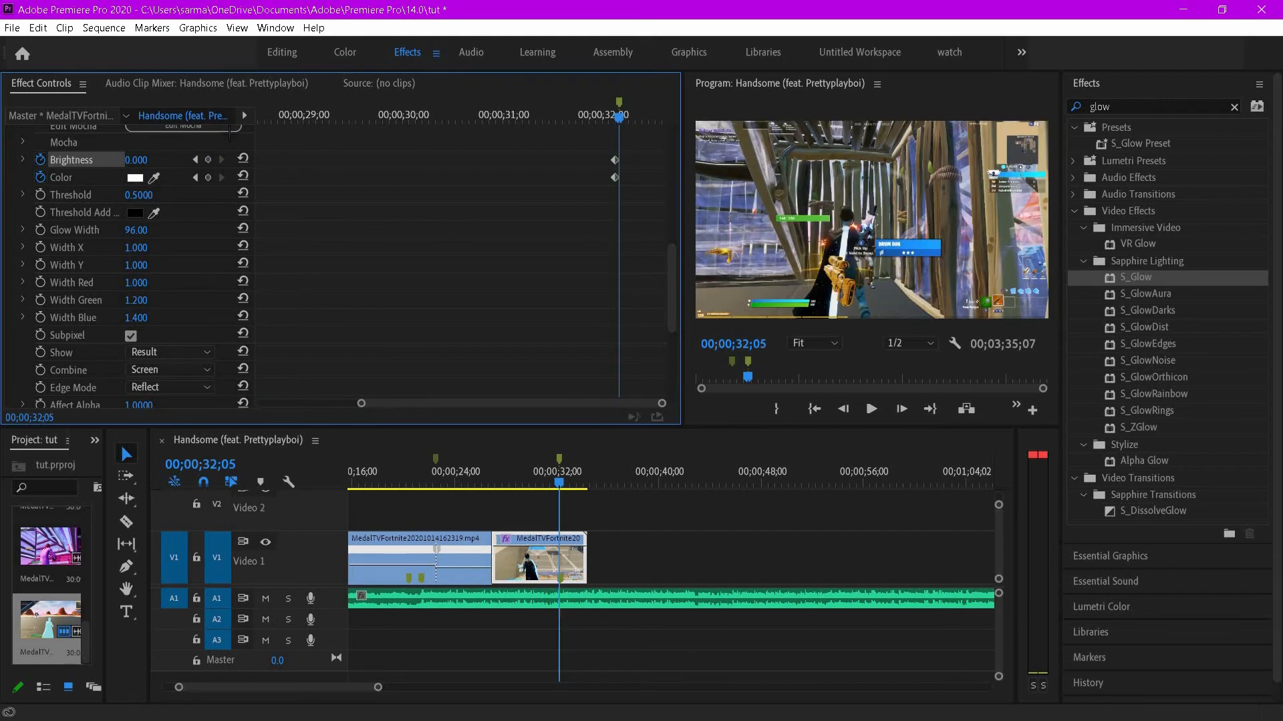
pyautogui.press('Right')
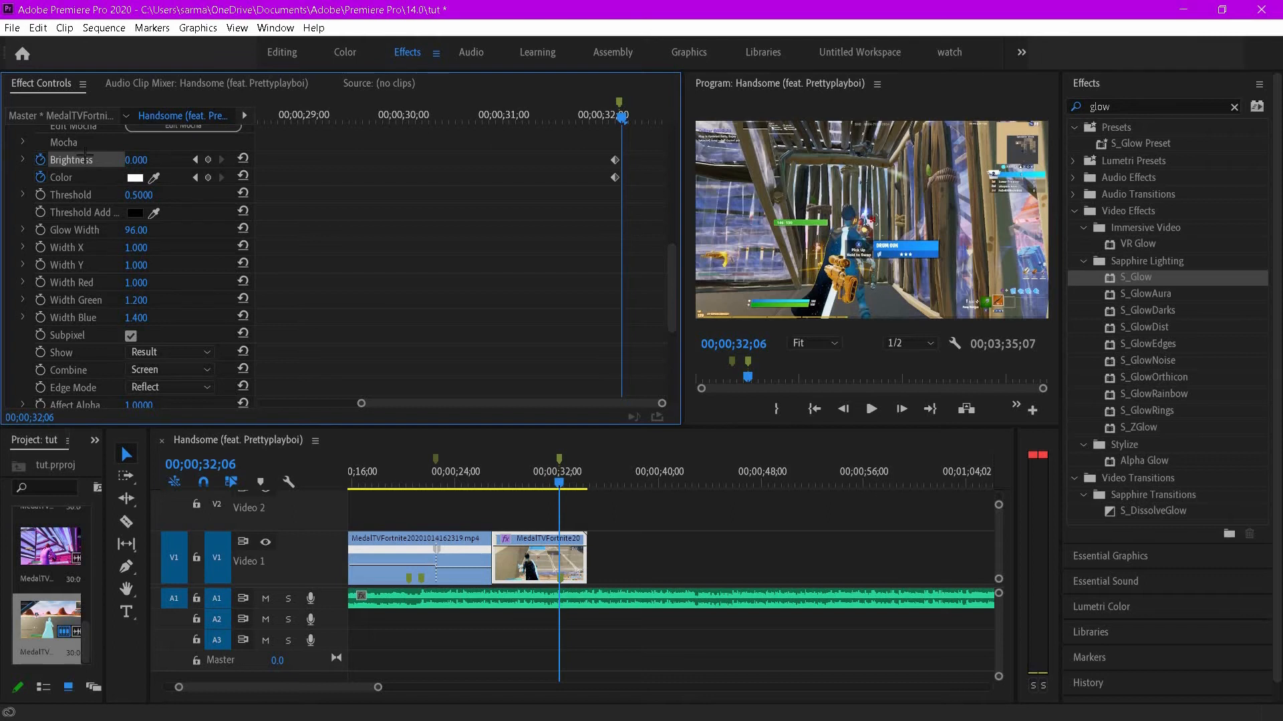
pyautogui.moveTo(143, 161); pyautogui.dragTo(179, 161)
pyautogui.click(135, 177)
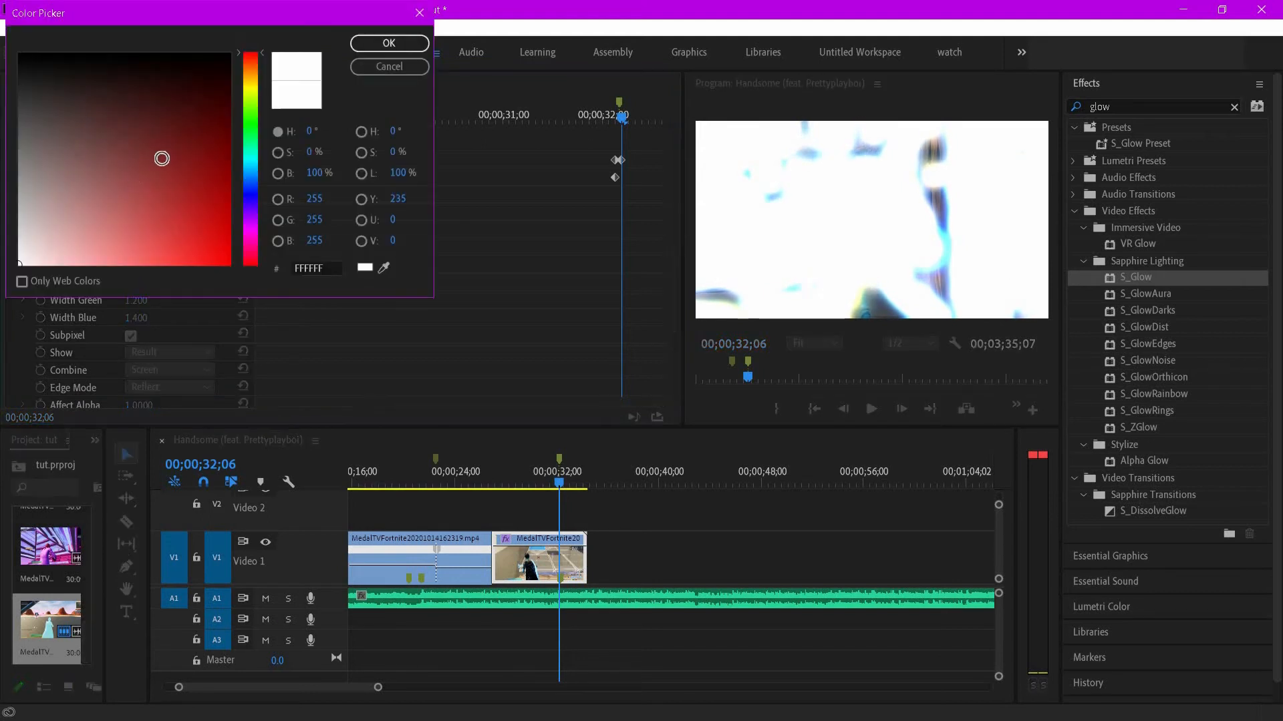
pyautogui.click(206, 69)
pyautogui.click(182, 186)
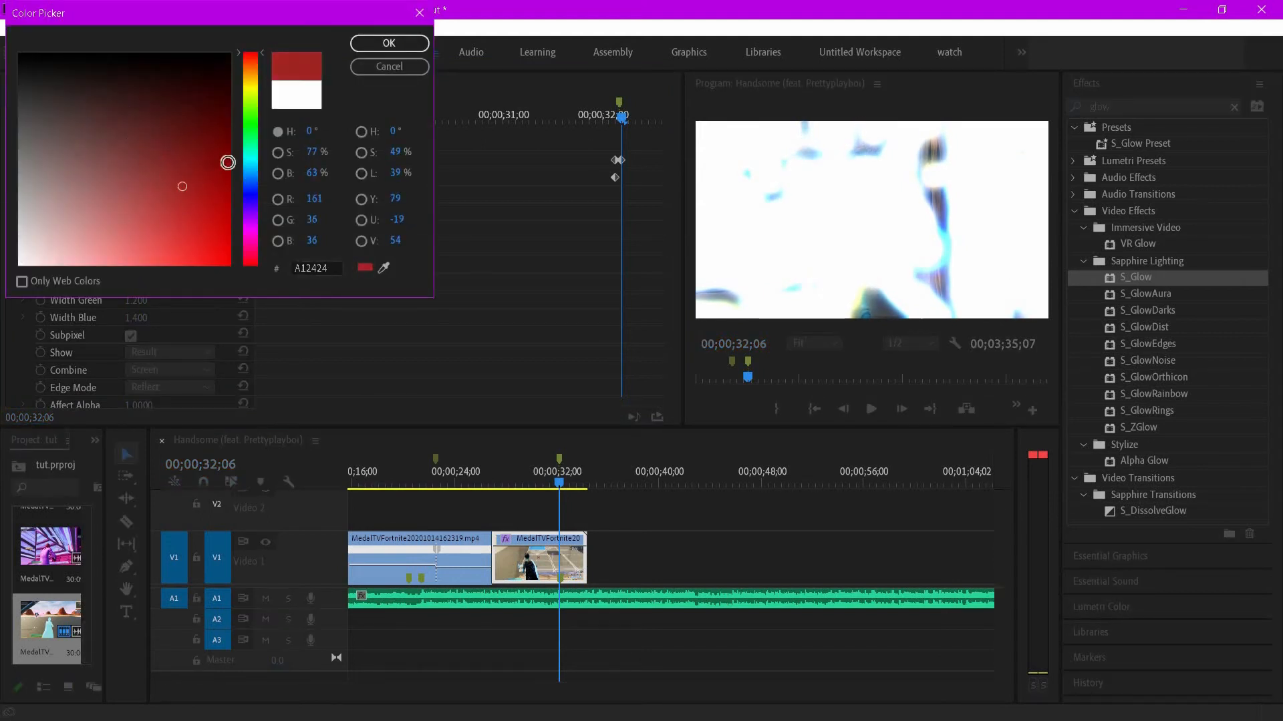
pyautogui.click(229, 163)
pyautogui.click(250, 122)
pyautogui.click(205, 172)
pyautogui.click(19, 53)
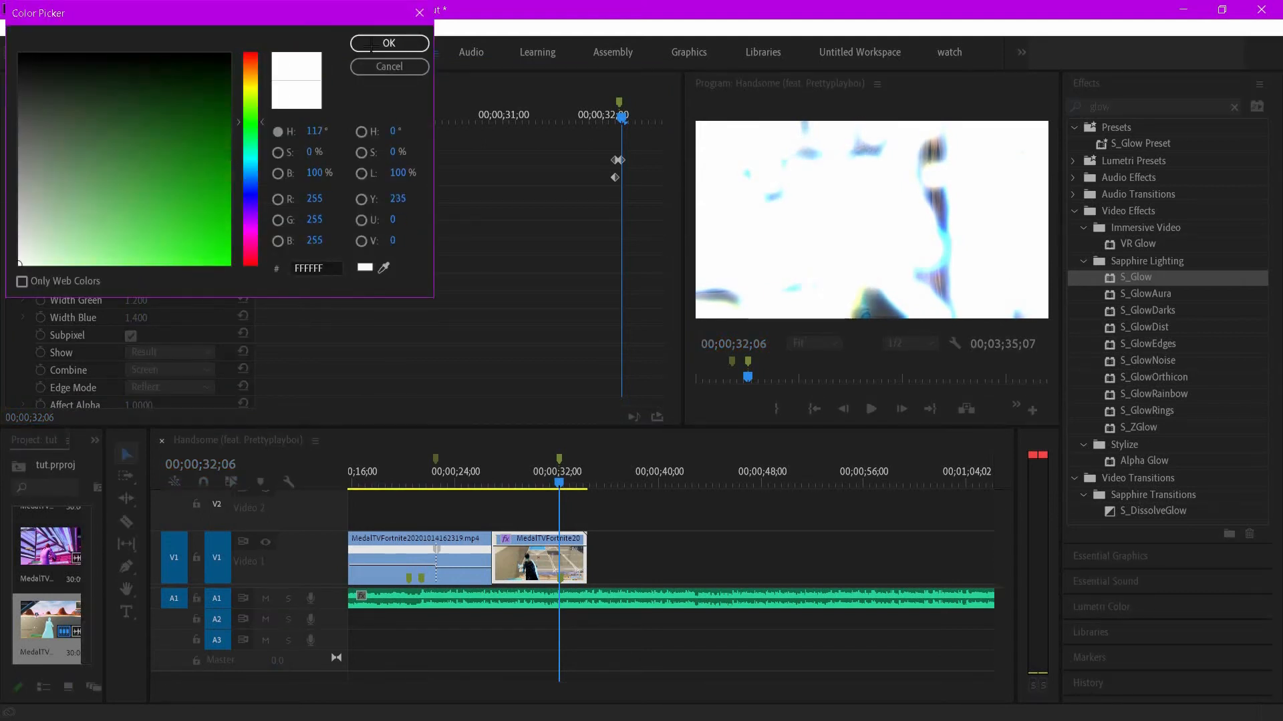
pyautogui.click(389, 43)
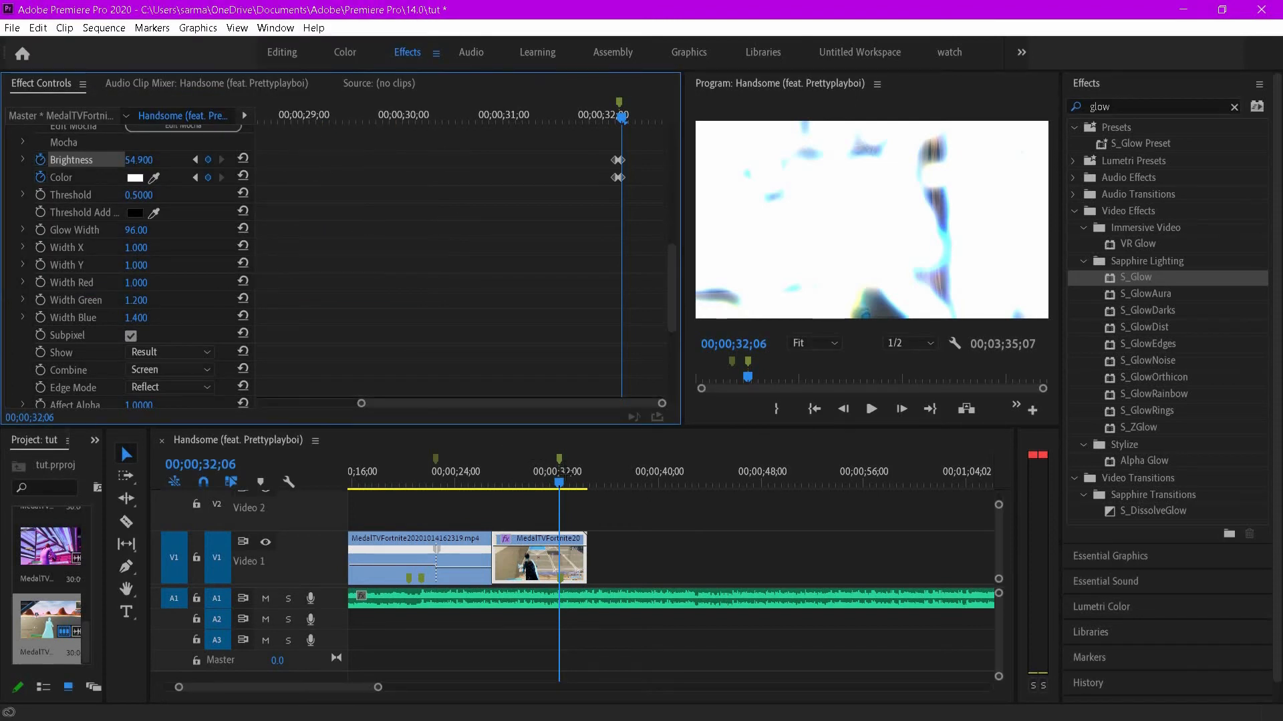
# - One frame later set Brightness back to 0 and preview the glow flash
pyautogui.moveTo(555, 482); pyautogui.dragTo(561, 482)
pyautogui.moveTo(142, 159); pyautogui.dragTo(14, 160)
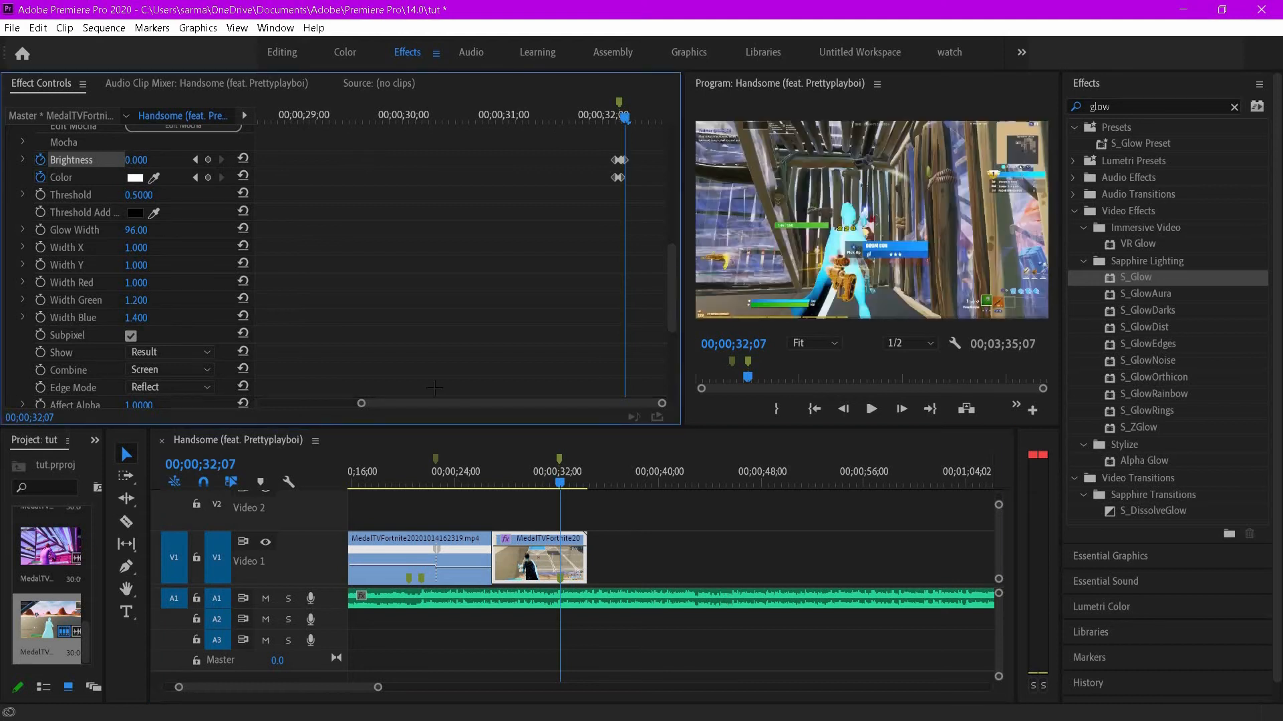
pyautogui.click(545, 473)
pyautogui.press('space')
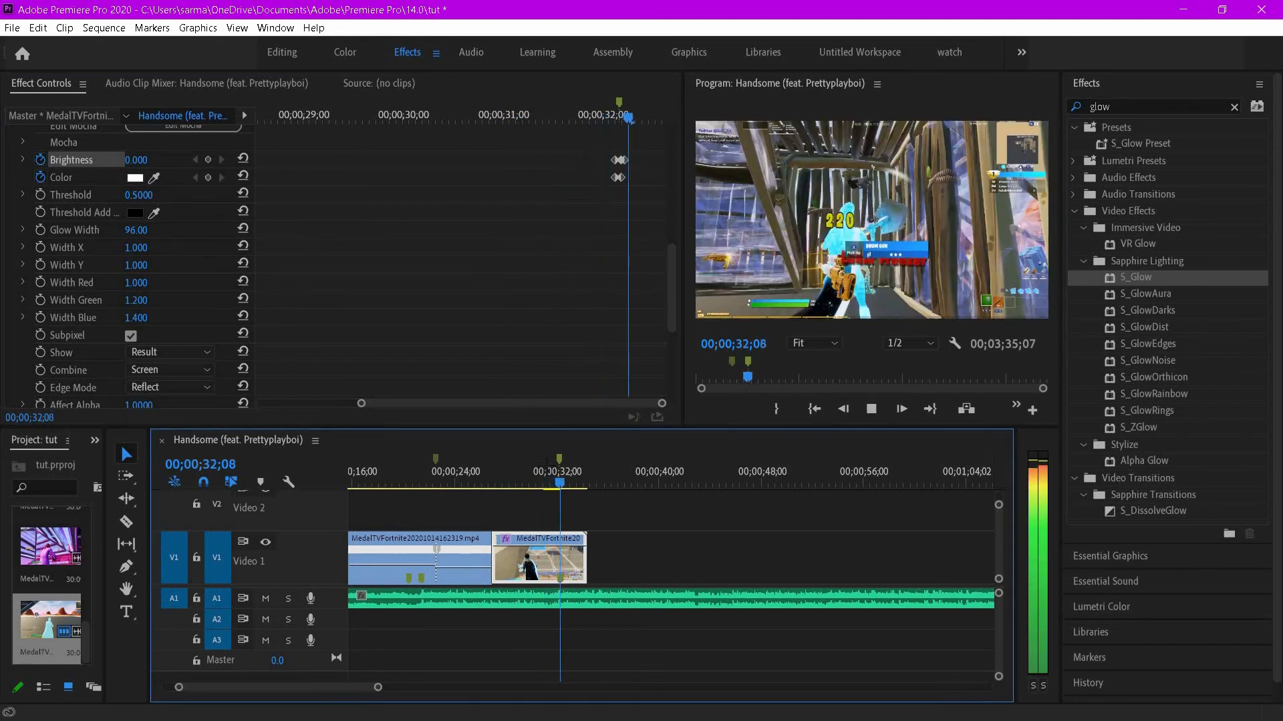
pyautogui.press('space')
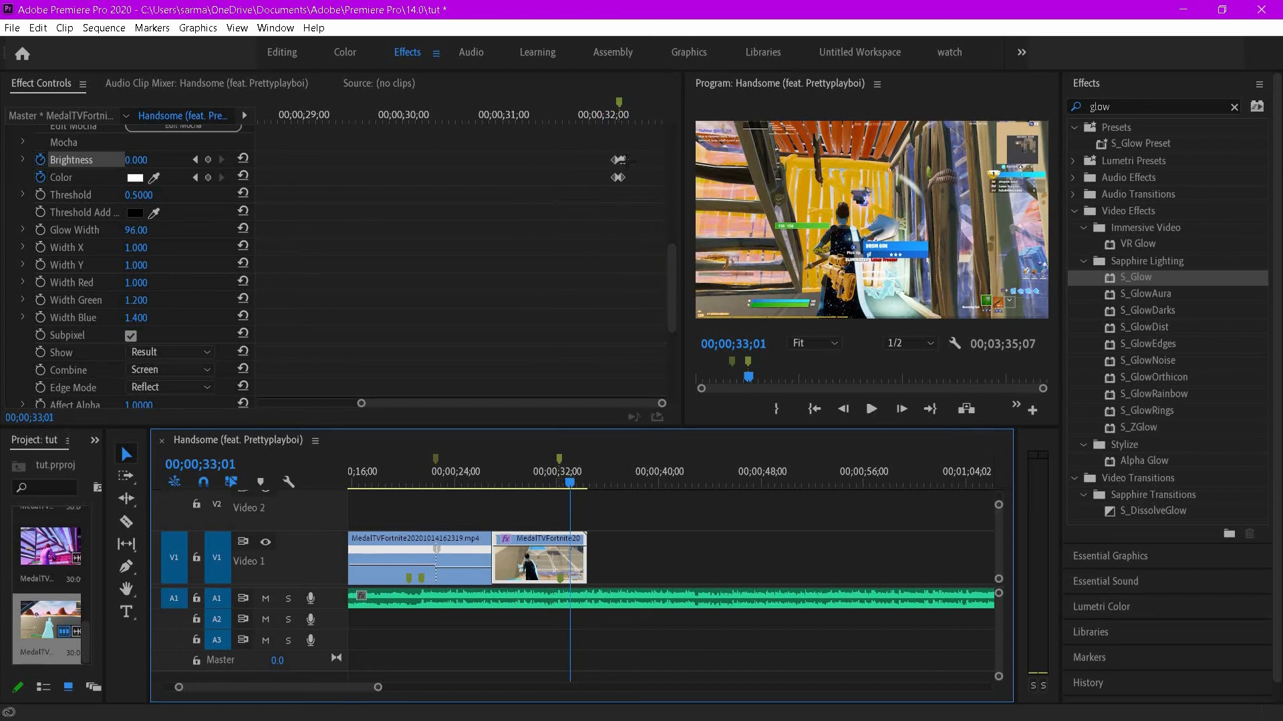
# - Shift the last Brightness keyframe slightly later, preview the flash again, and select the clip
pyautogui.moveTo(625, 160); pyautogui.dragTo(630, 160)
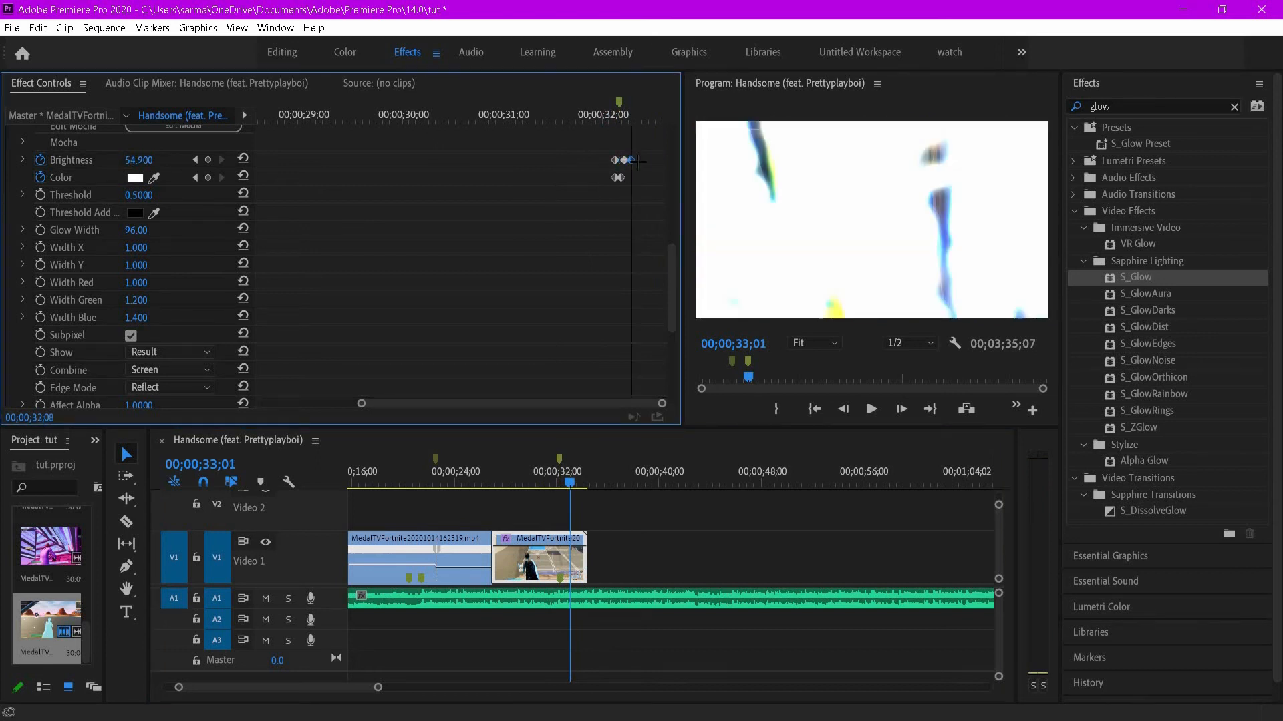
pyautogui.click(569, 485)
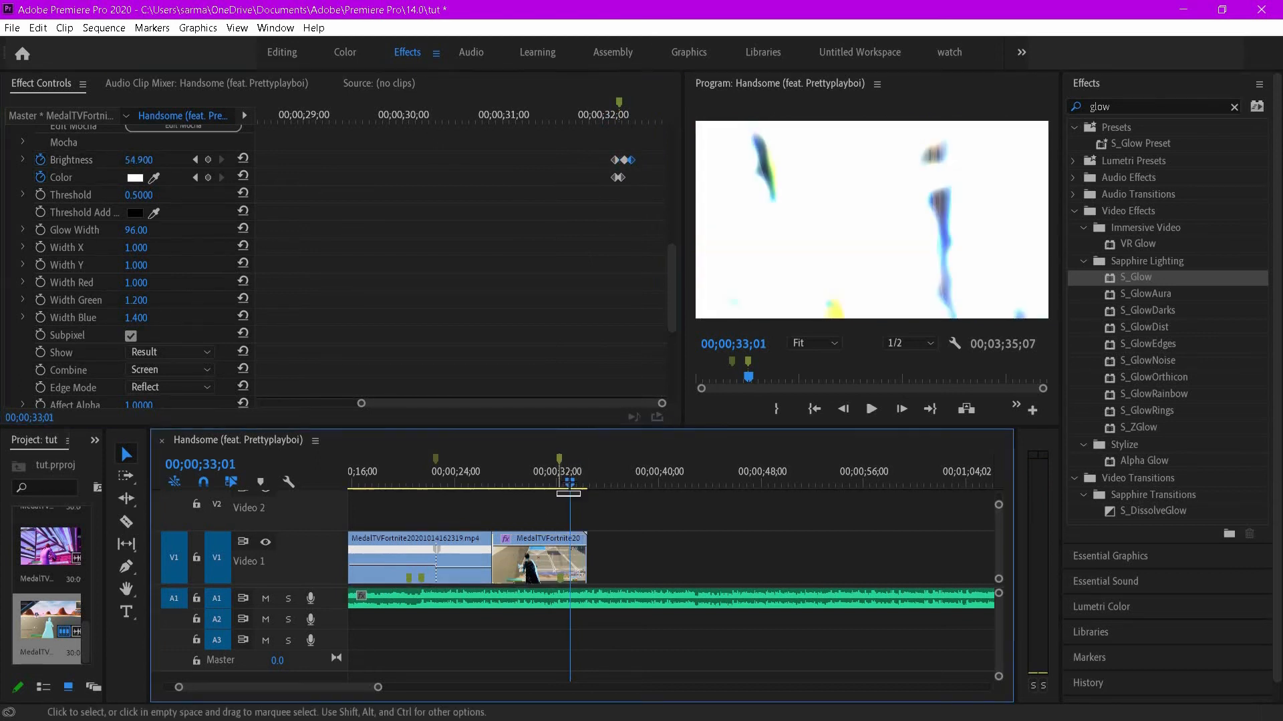
pyautogui.moveTo(550, 483); pyautogui.dragTo(560, 482)
pyautogui.press('space')
pyautogui.click(524, 561)
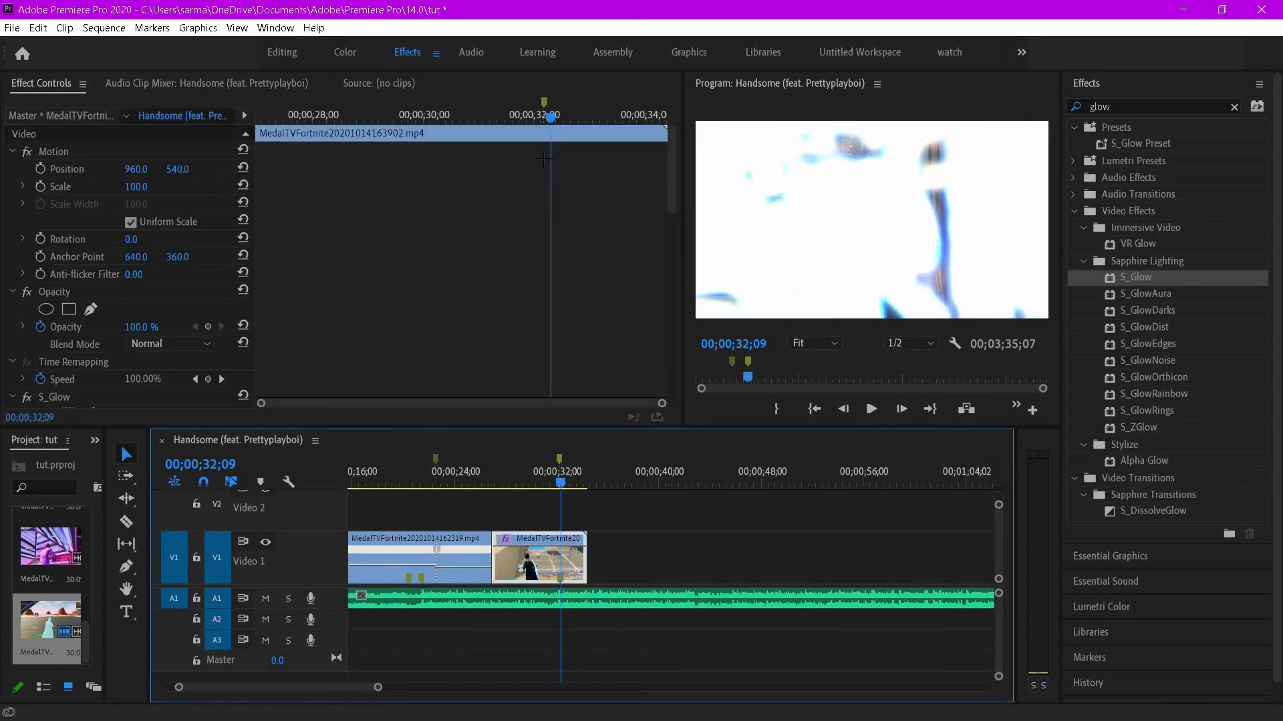
# - Preview the glow flash around 00;00;32;00 on the gameplay clip
pyautogui.scroll(-3, 636, 409)
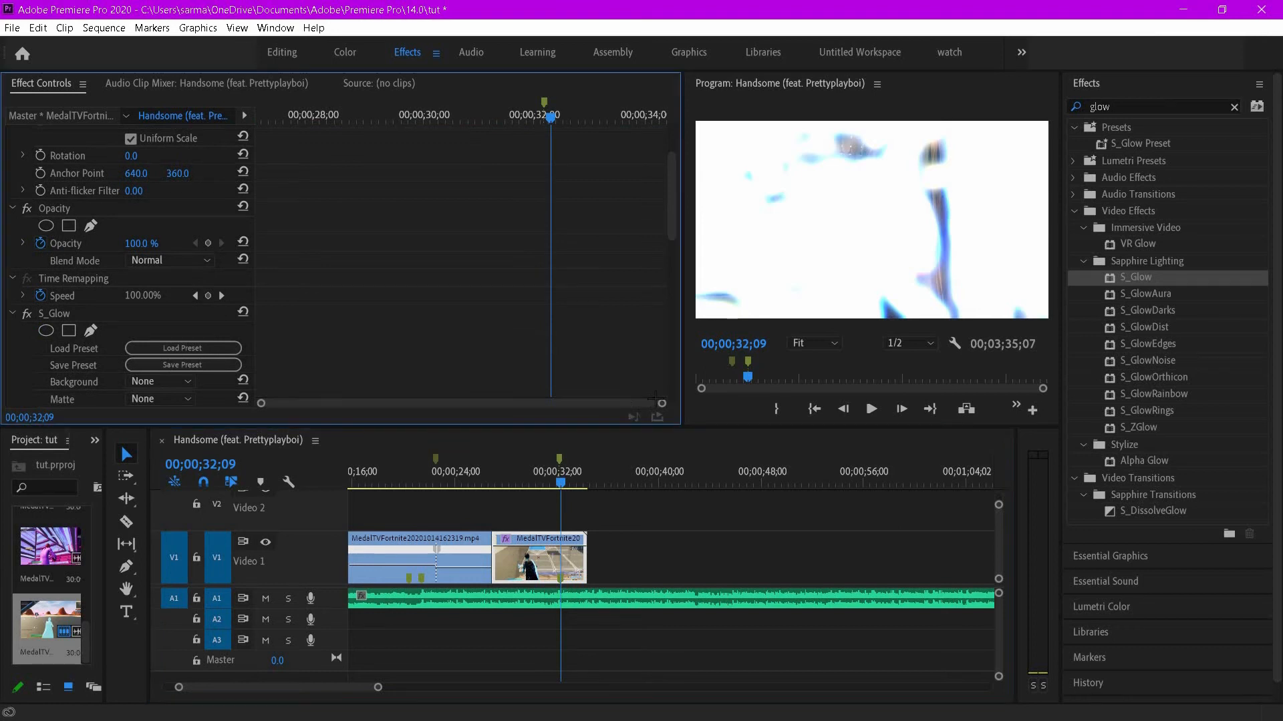
pyautogui.scroll(-5, 584, 408)
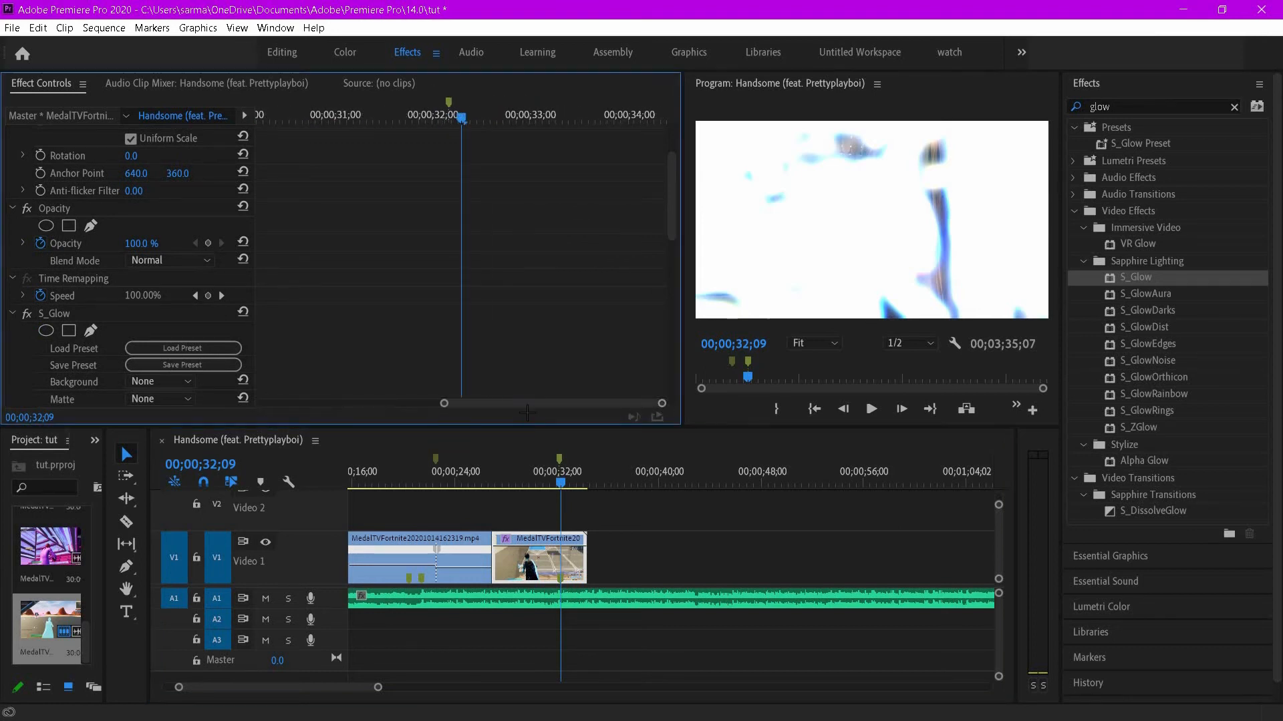
pyautogui.scroll(-10, 672, 196)
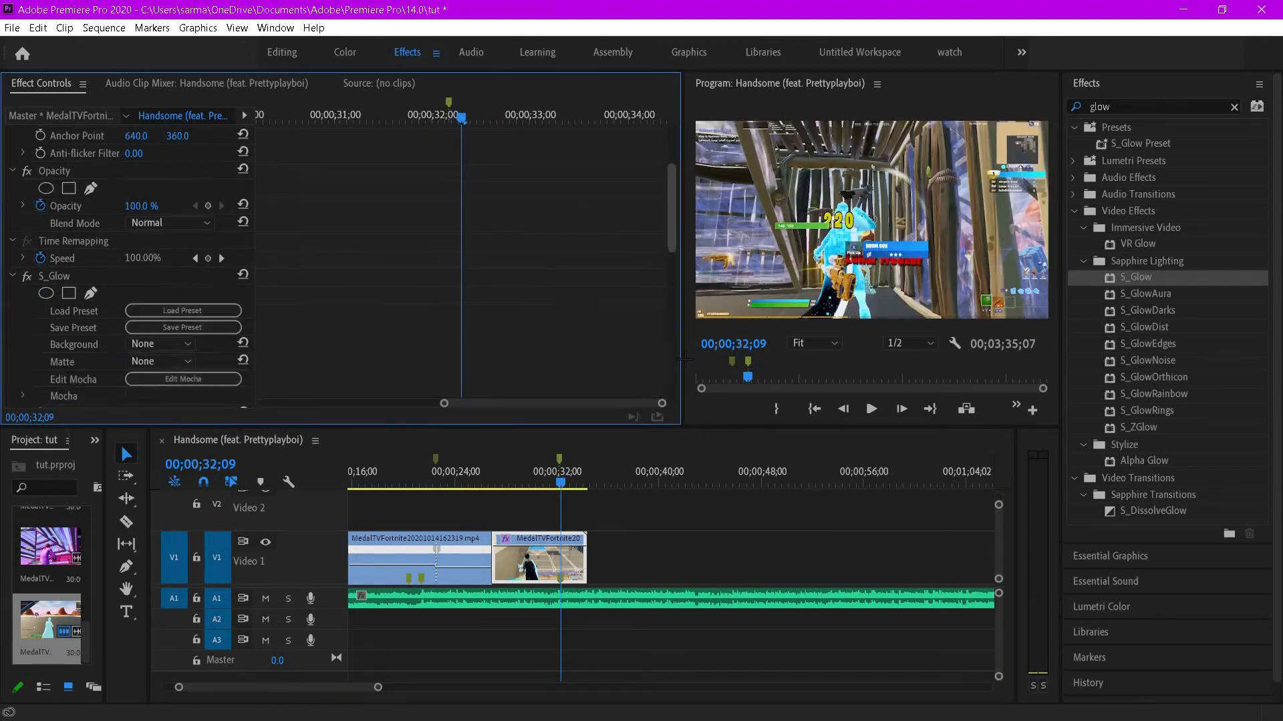
pyautogui.scroll(8, 497, 332)
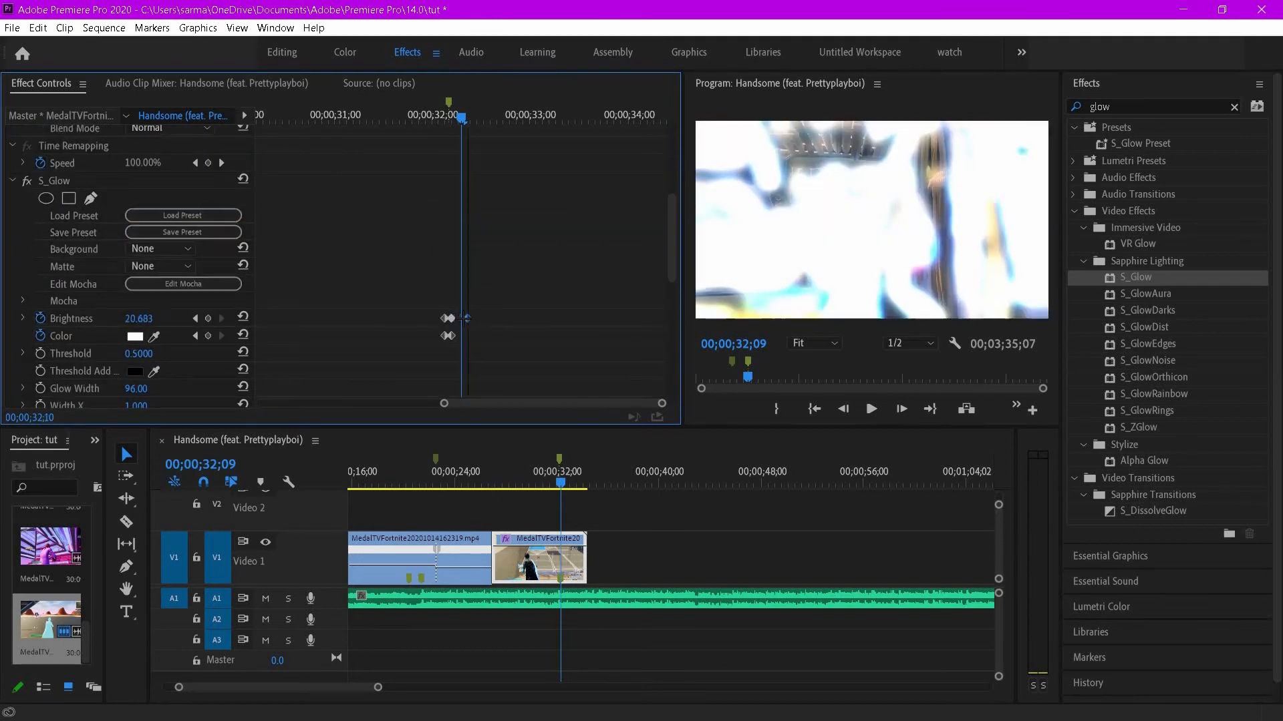
pyautogui.moveTo(465, 119); pyautogui.dragTo(453, 122)
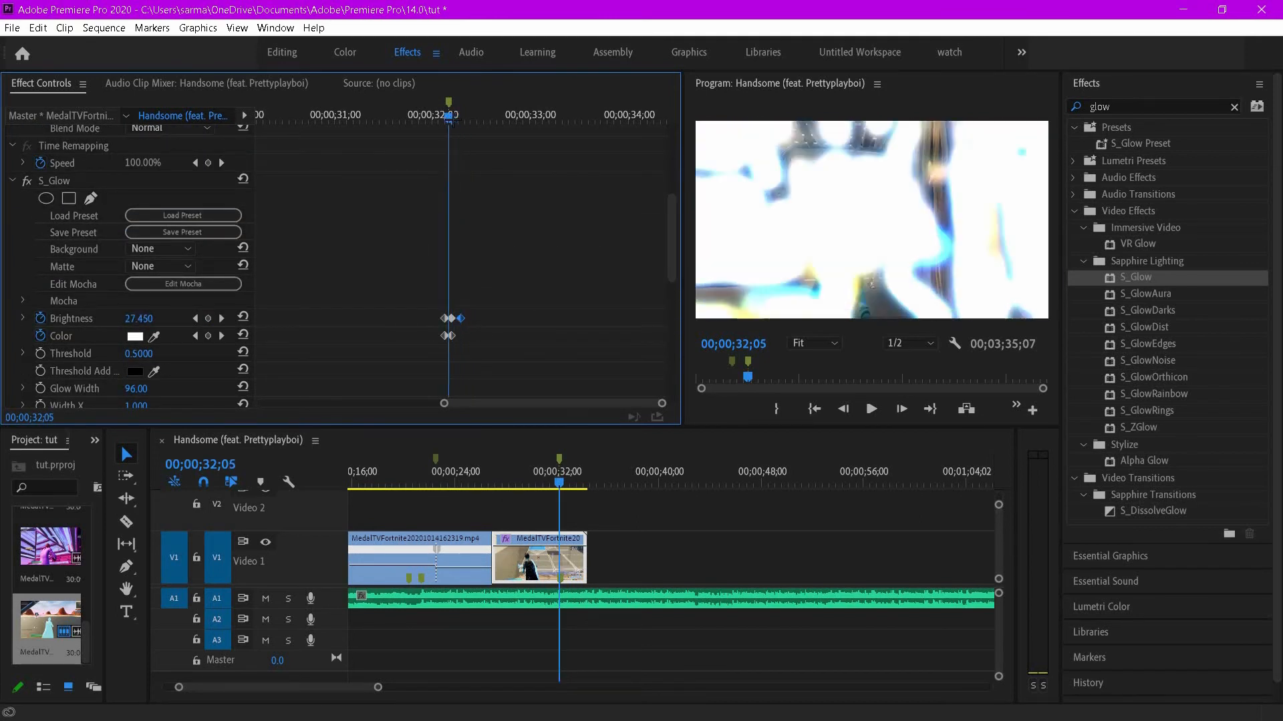
pyautogui.press('space')
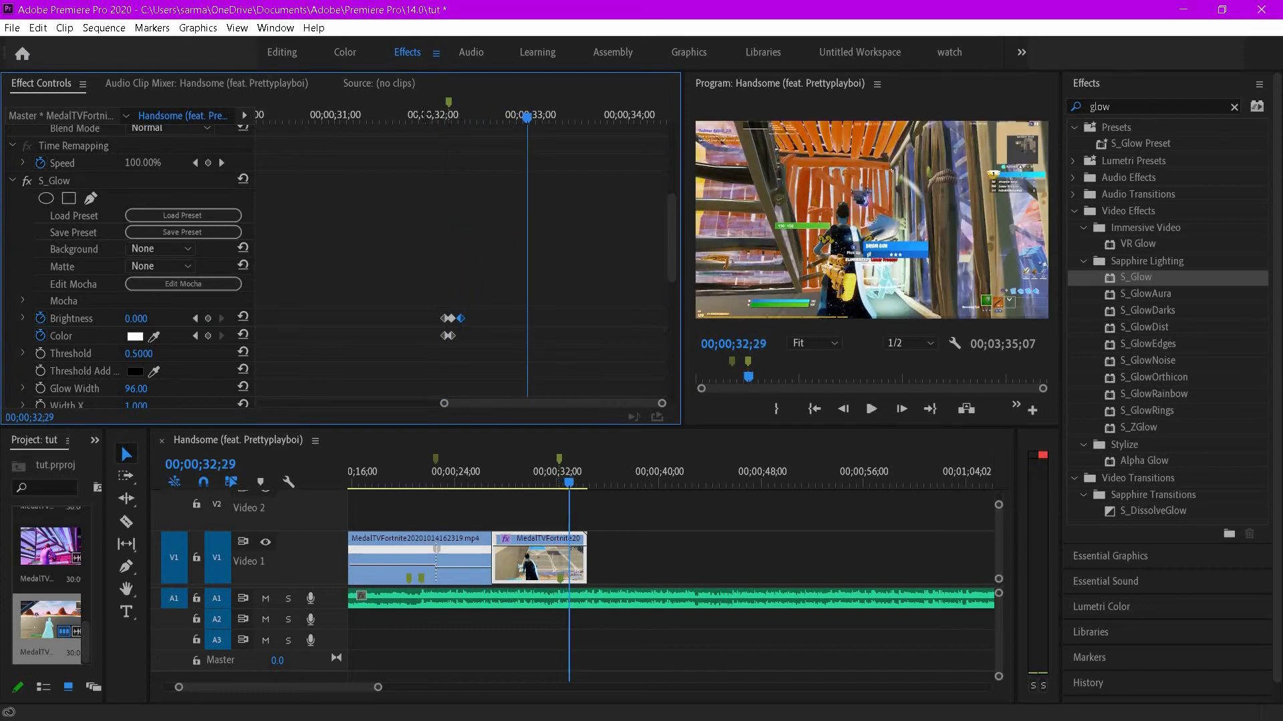
pyautogui.click(424, 115)
pyautogui.press('space')
pyautogui.press('space')
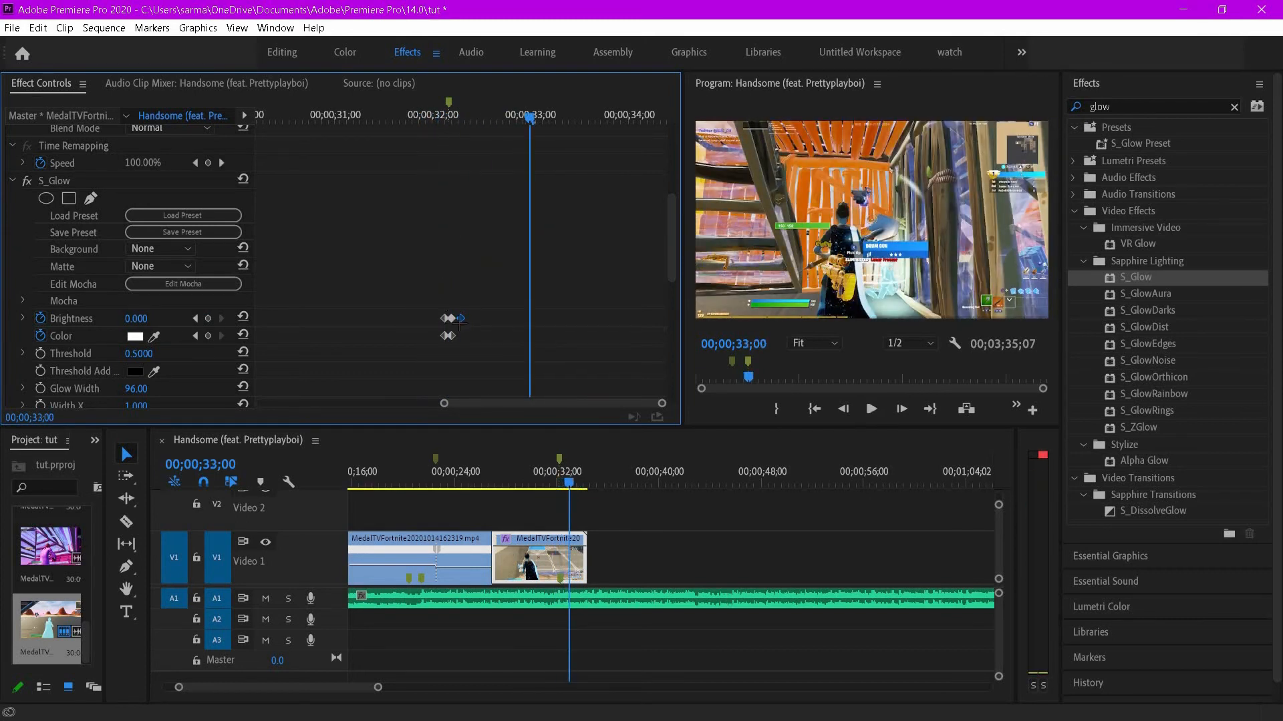
pyautogui.moveTo(456, 325); pyautogui.dragTo(456, 325)
pyautogui.click(441, 117)
pyautogui.press('space')
pyautogui.press('space')
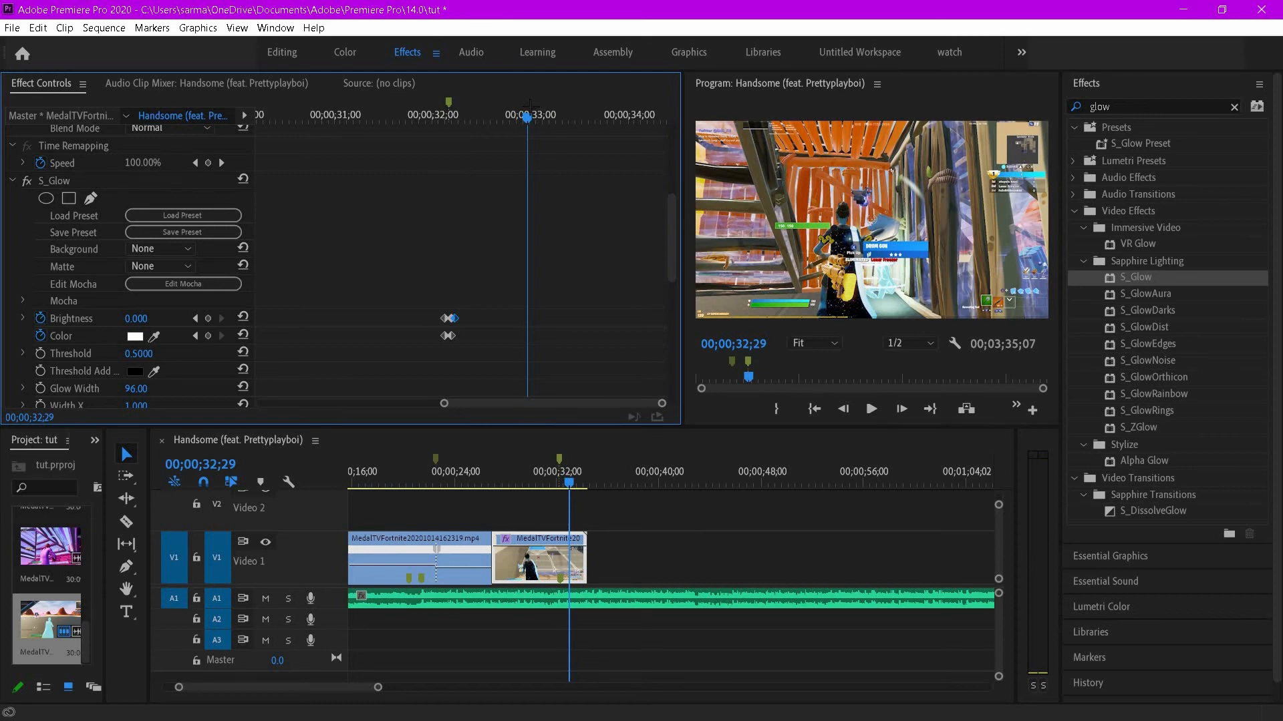
# - Bring the FREE Demon Face Glow animation clip into the sequence on Video 2
pyautogui.moveTo(569, 484); pyautogui.dragTo(551, 493)
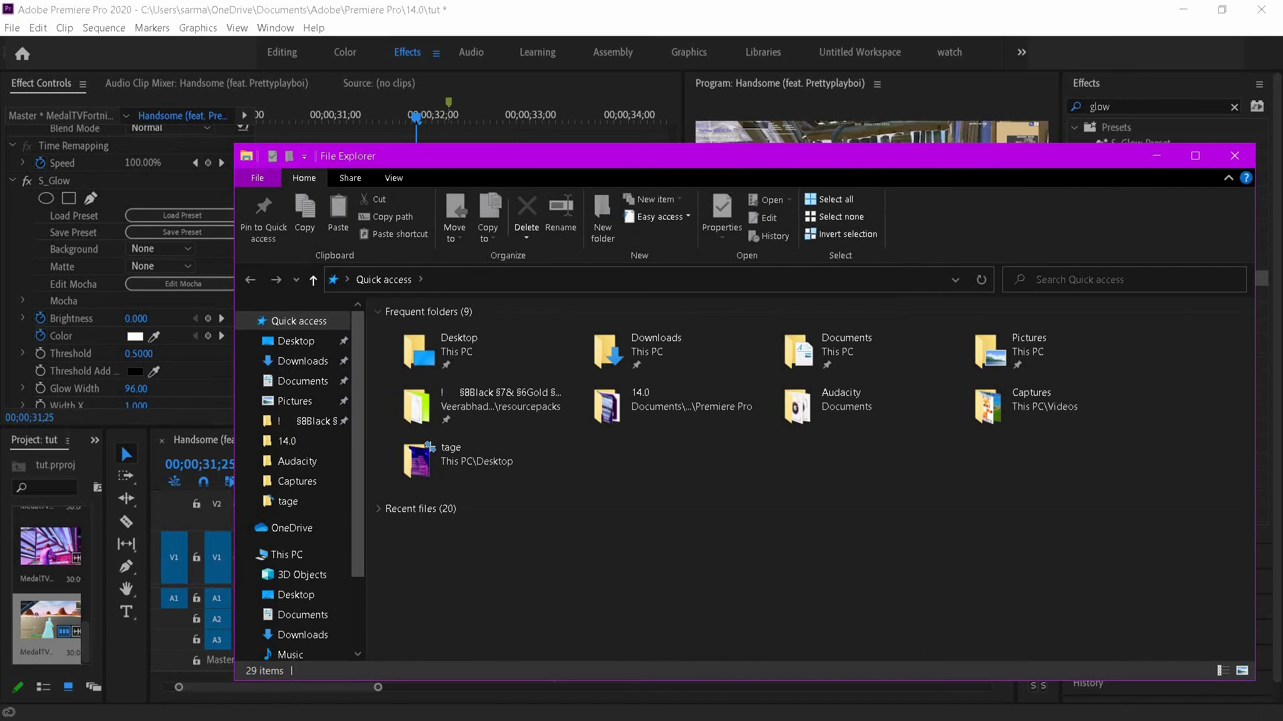
pyautogui.hotkey('alt', 'F4')
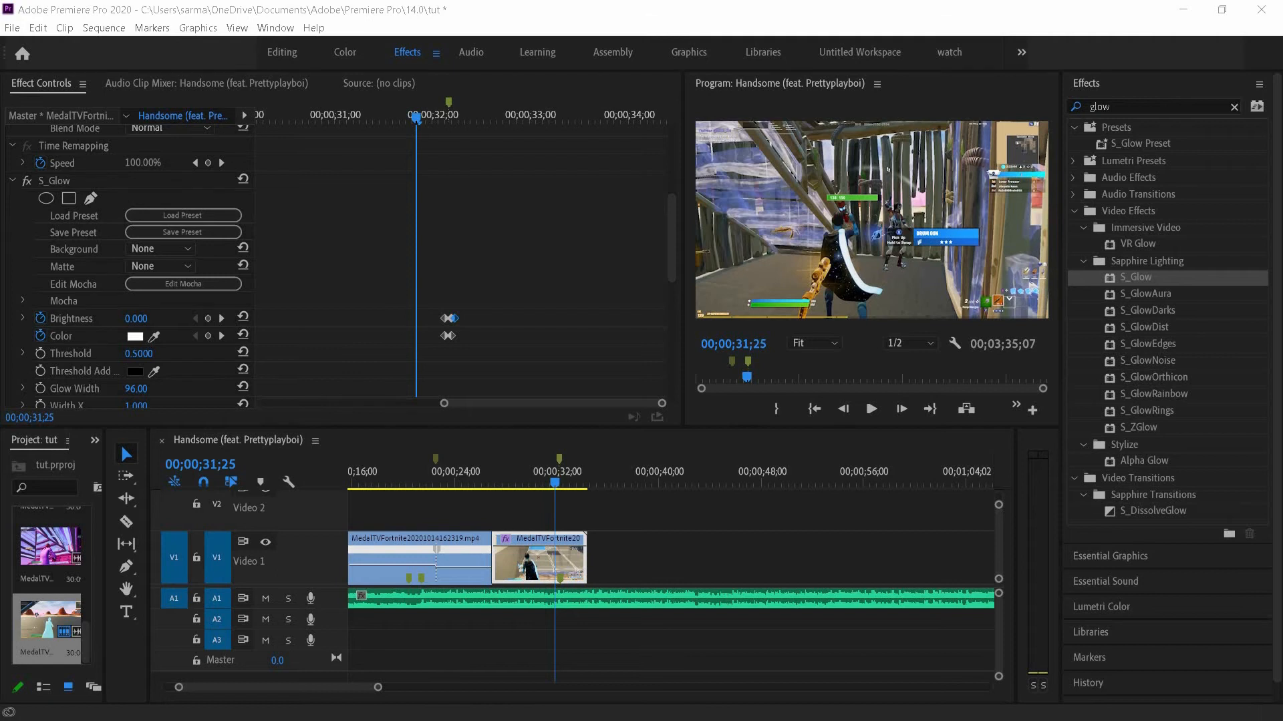
pyautogui.moveTo(970, 431); pyautogui.dragTo(641, 520)
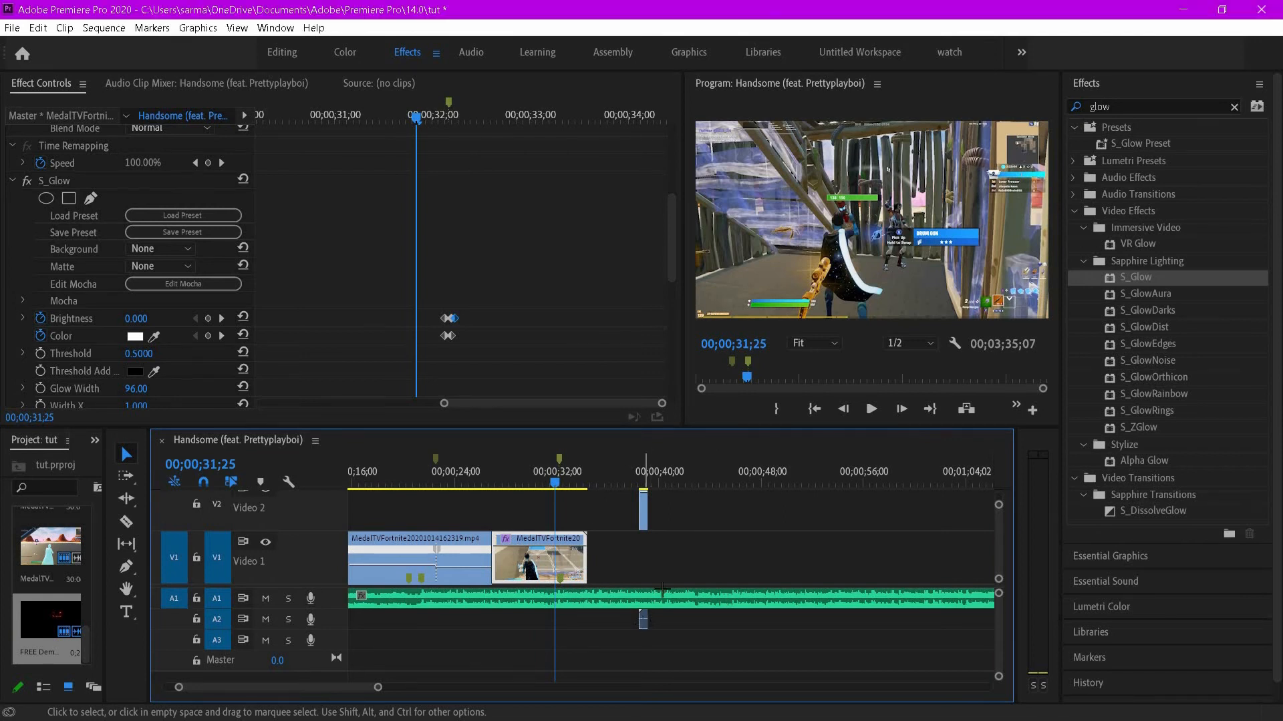
# - Unlink the demon animation clip's video from its audio
pyautogui.rightClick(642, 619)
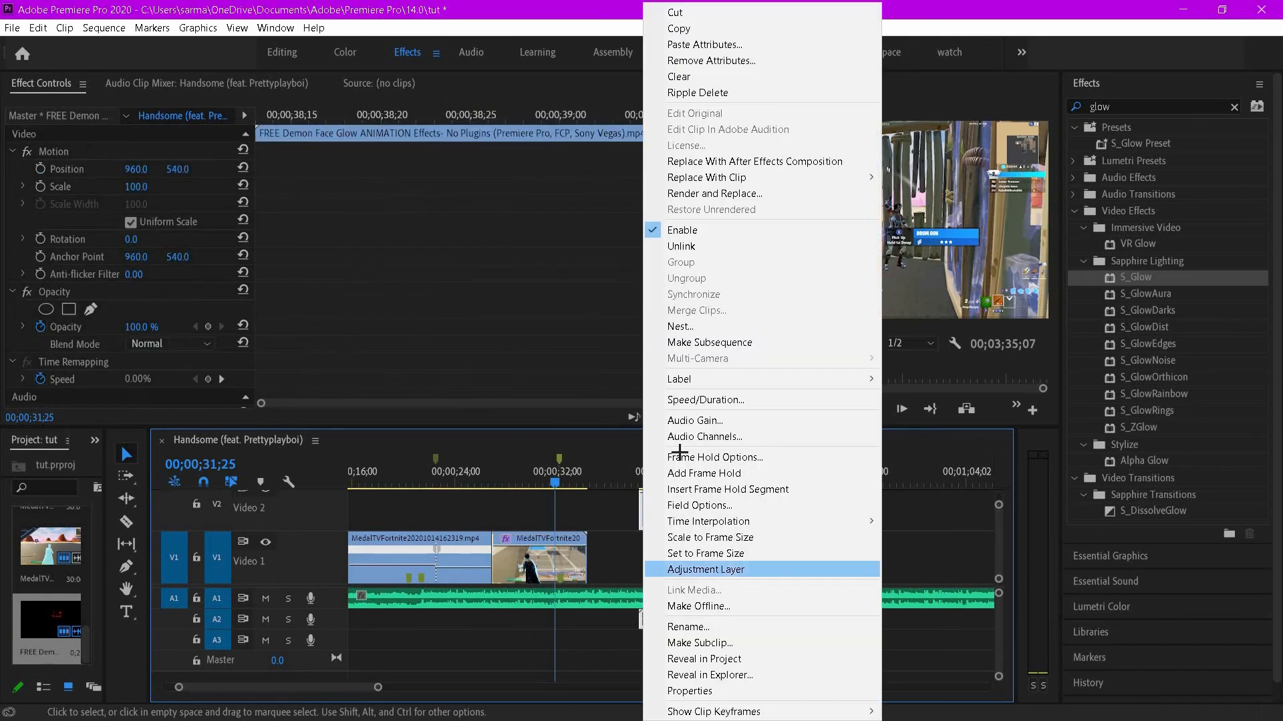
pyautogui.click(692, 251)
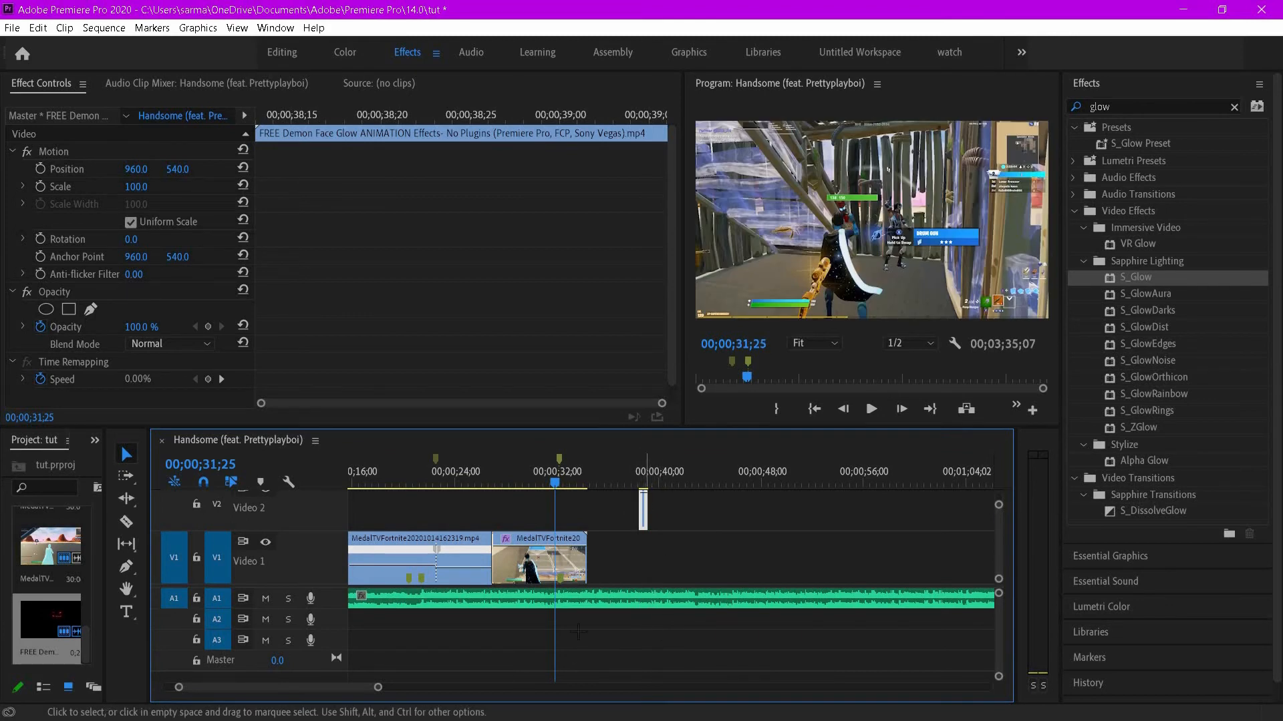
# - Move the demon animation clip on Video 2 to start just before 00;00;32;00
pyautogui.moveTo(378, 688); pyautogui.dragTo(331, 695)
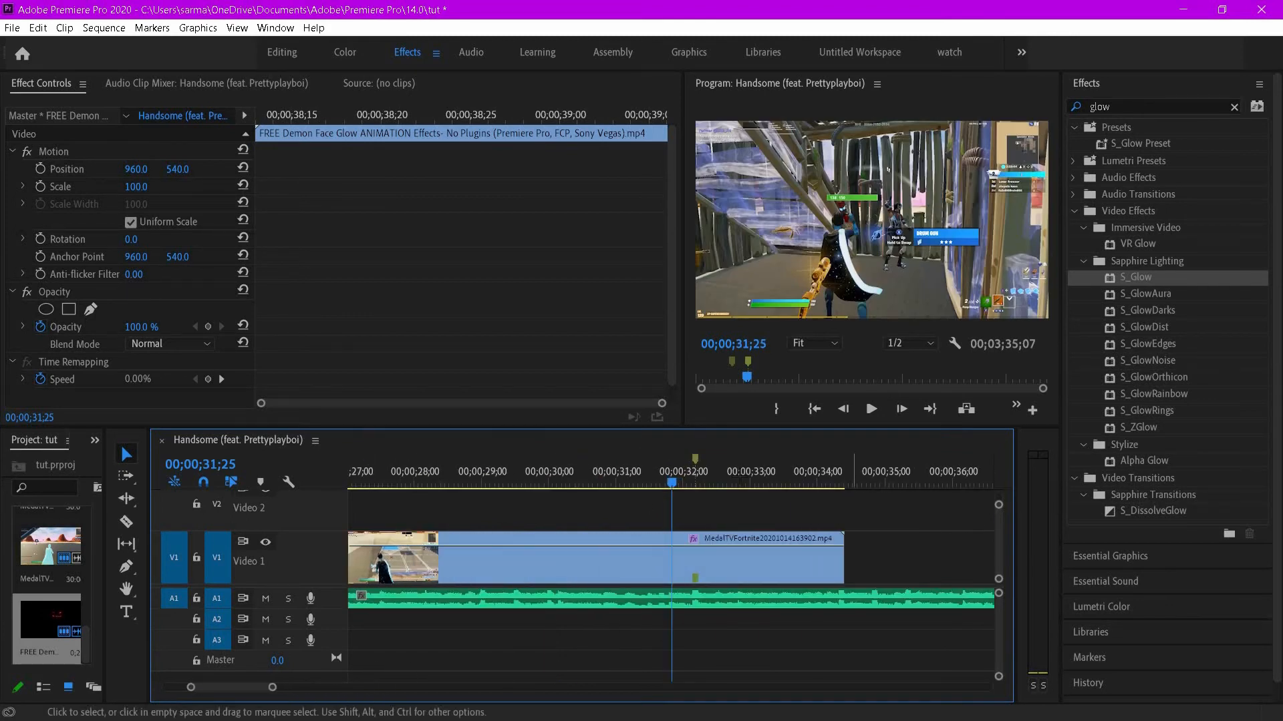
pyautogui.click(980, 476)
pyautogui.moveTo(1014, 476); pyautogui.dragTo(1007, 478)
pyautogui.moveTo(899, 523); pyautogui.dragTo(496, 511)
pyautogui.moveTo(990, 478); pyautogui.dragTo(437, 478)
pyautogui.moveTo(493, 511); pyautogui.dragTo(441, 507)
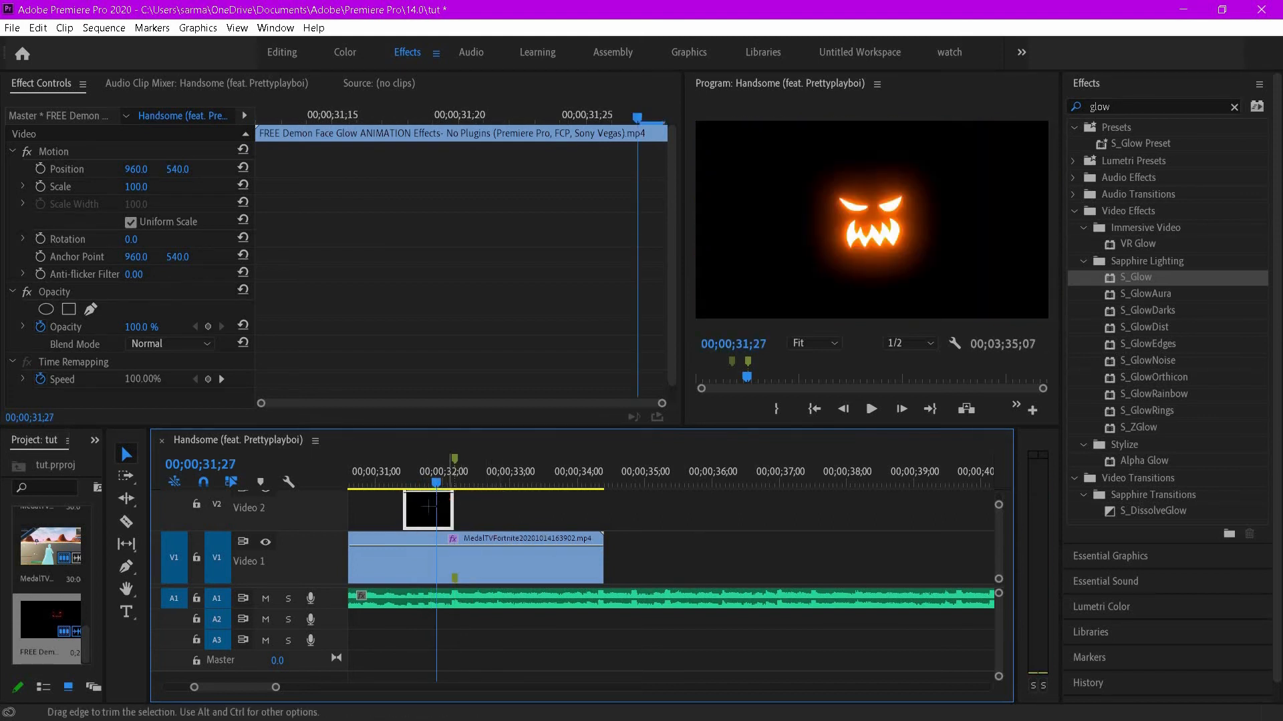
# - Set the demon animation clip's blend mode to Screen
pyautogui.rightClick(430, 507)
pyautogui.press('Escape')
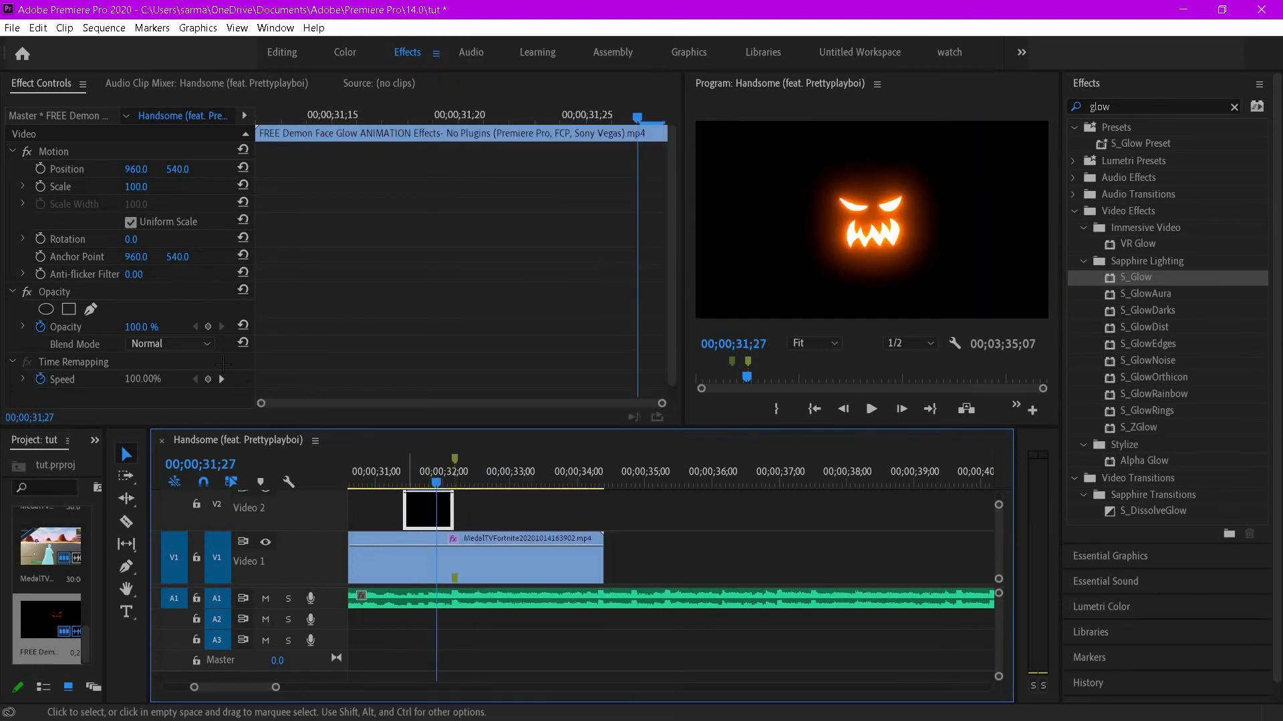
pyautogui.click(170, 344)
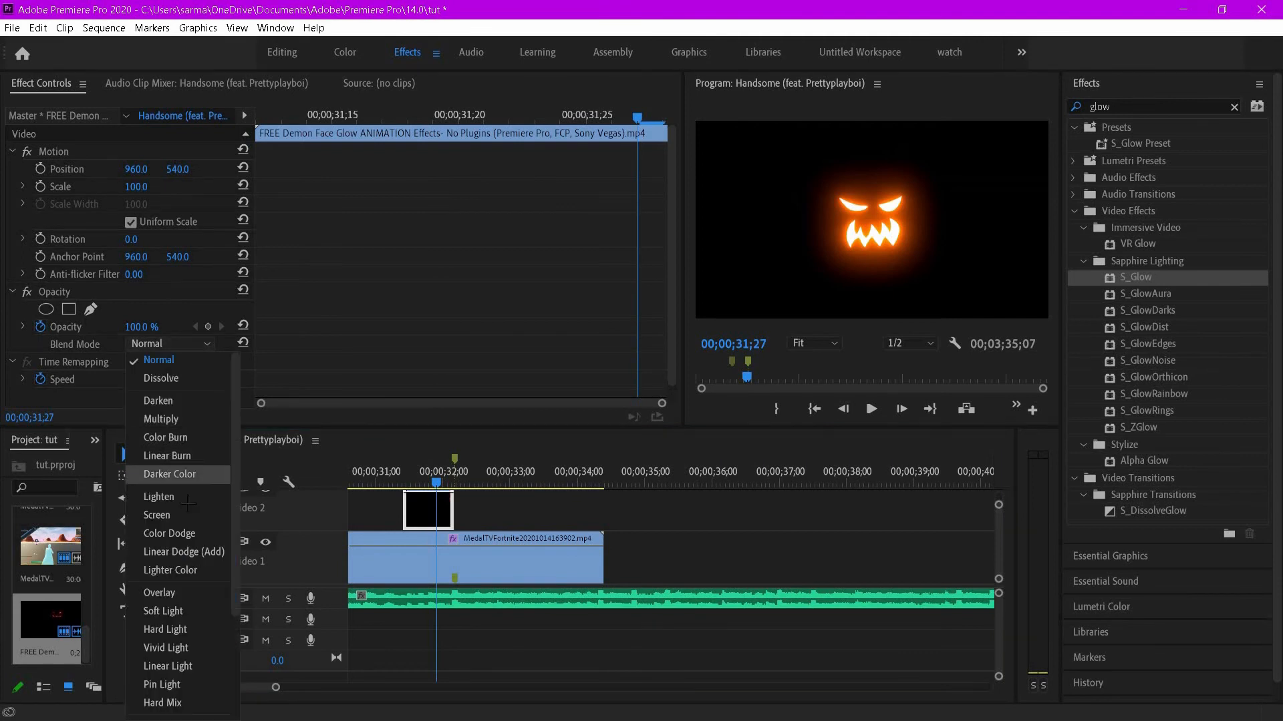
pyautogui.click(157, 515)
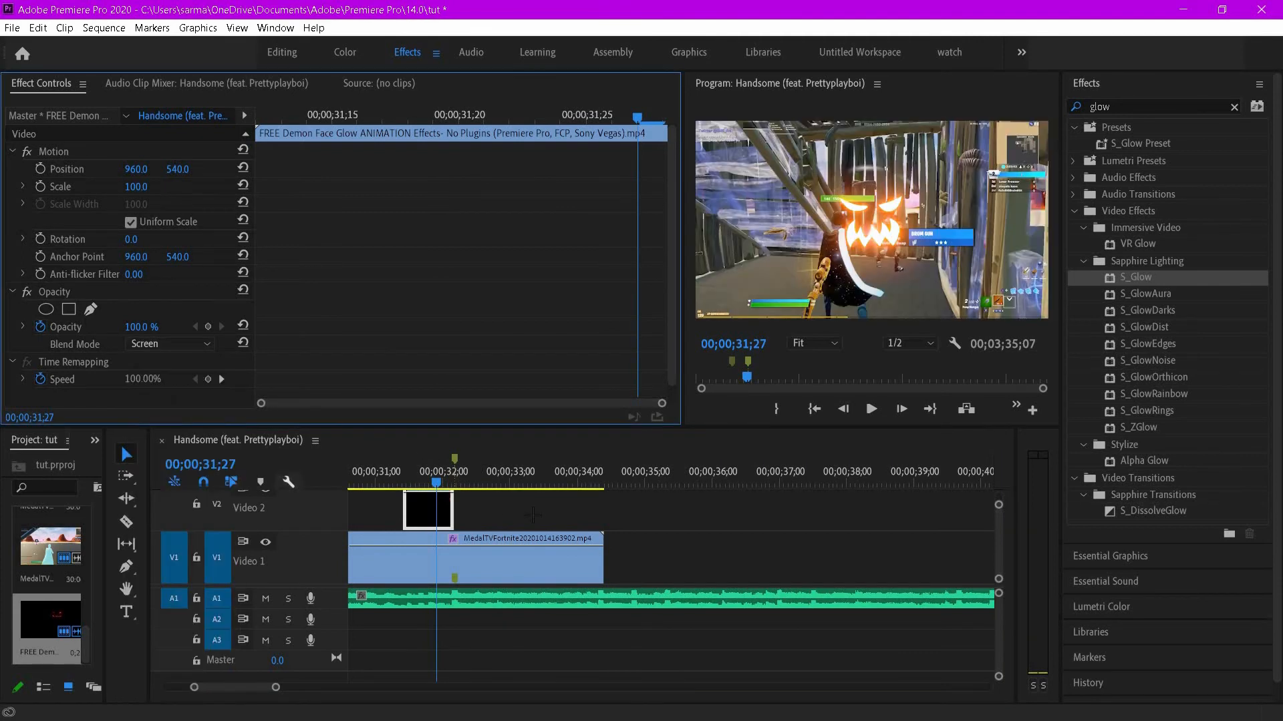
# - Clear the effects search and apply the rainbow preset to the demon animation clip
pyautogui.click(398, 473)
pyautogui.moveTo(399, 483); pyautogui.dragTo(424, 503)
pyautogui.click(414, 485)
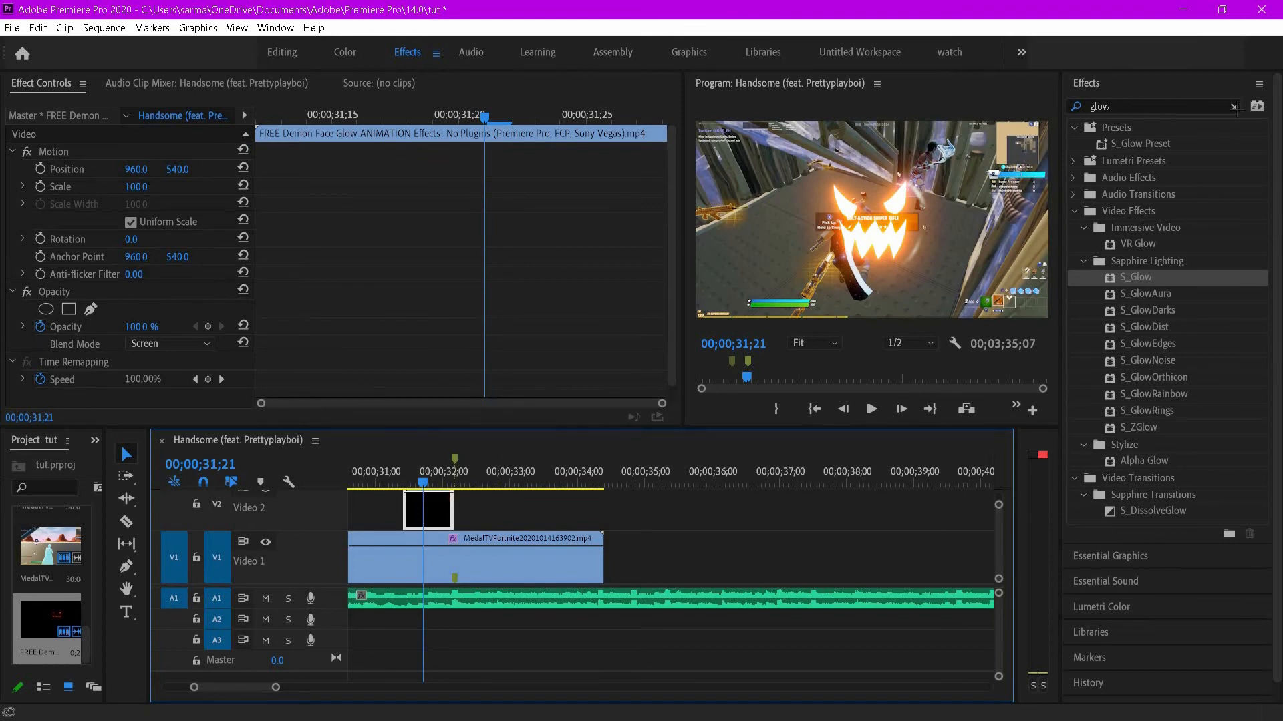
pyautogui.click(1074, 130)
pyautogui.click(1074, 127)
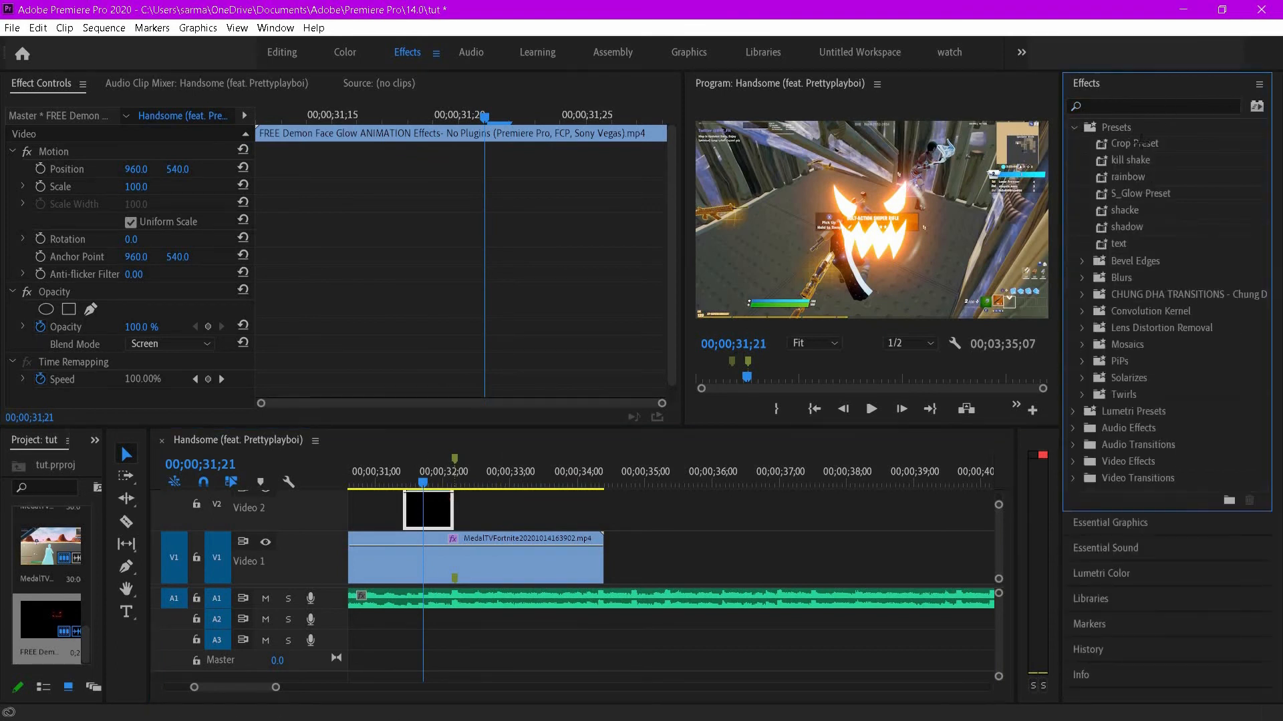
pyautogui.moveTo(1150, 176); pyautogui.dragTo(400, 320)
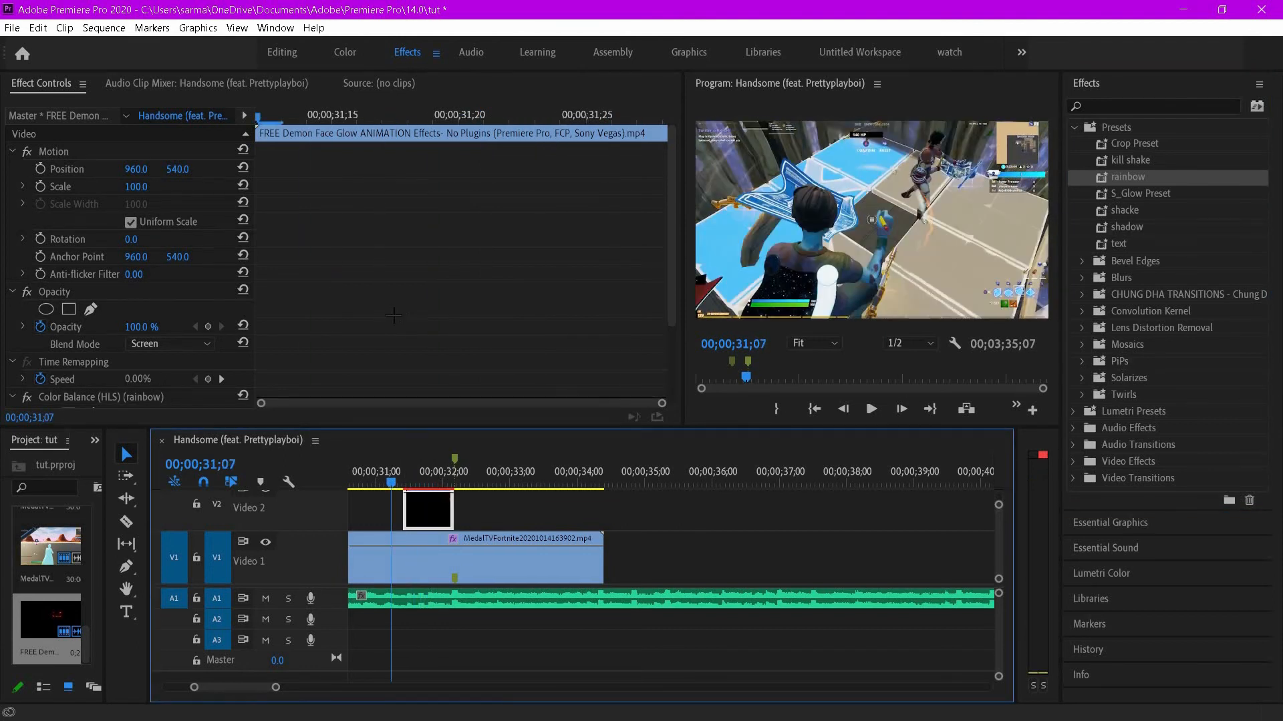
# - Preview the rainbow-coloured demon overlay around 00;00;31;00 to 00;00;32;00
pyautogui.scroll(-3, 393, 315)
pyautogui.click(256, 118)
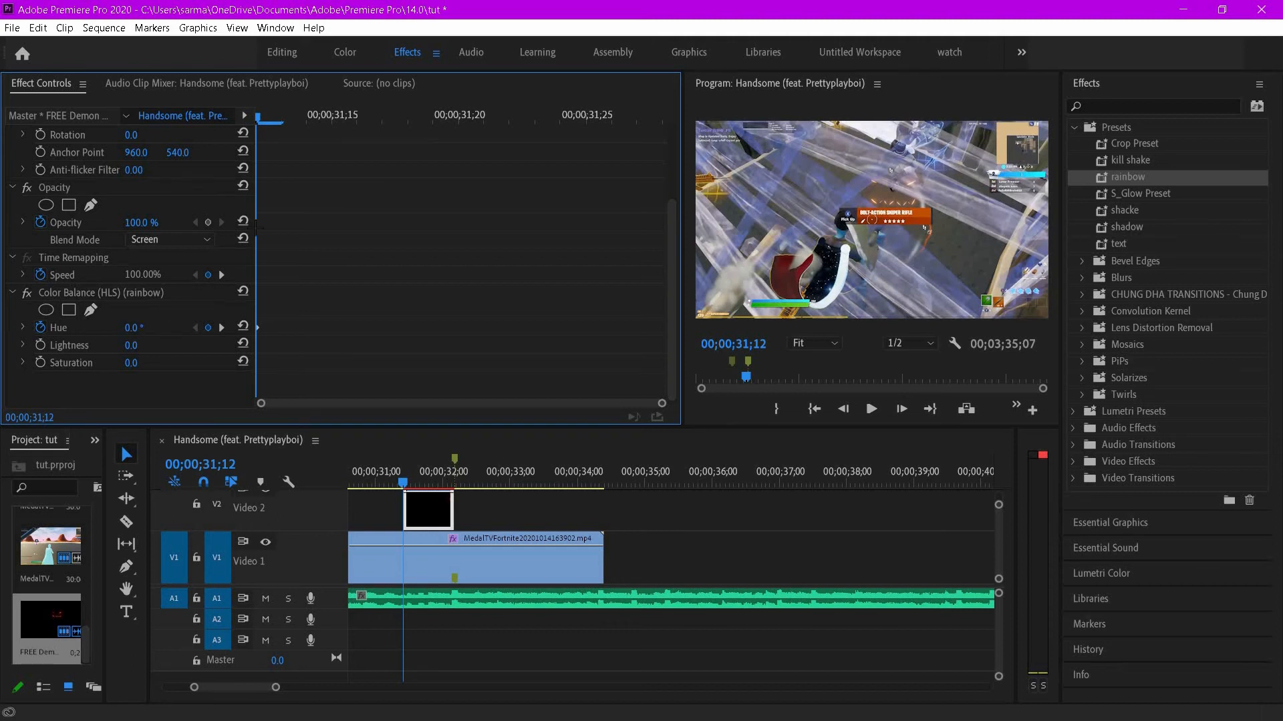
pyautogui.moveTo(267, 115); pyautogui.dragTo(684, 133)
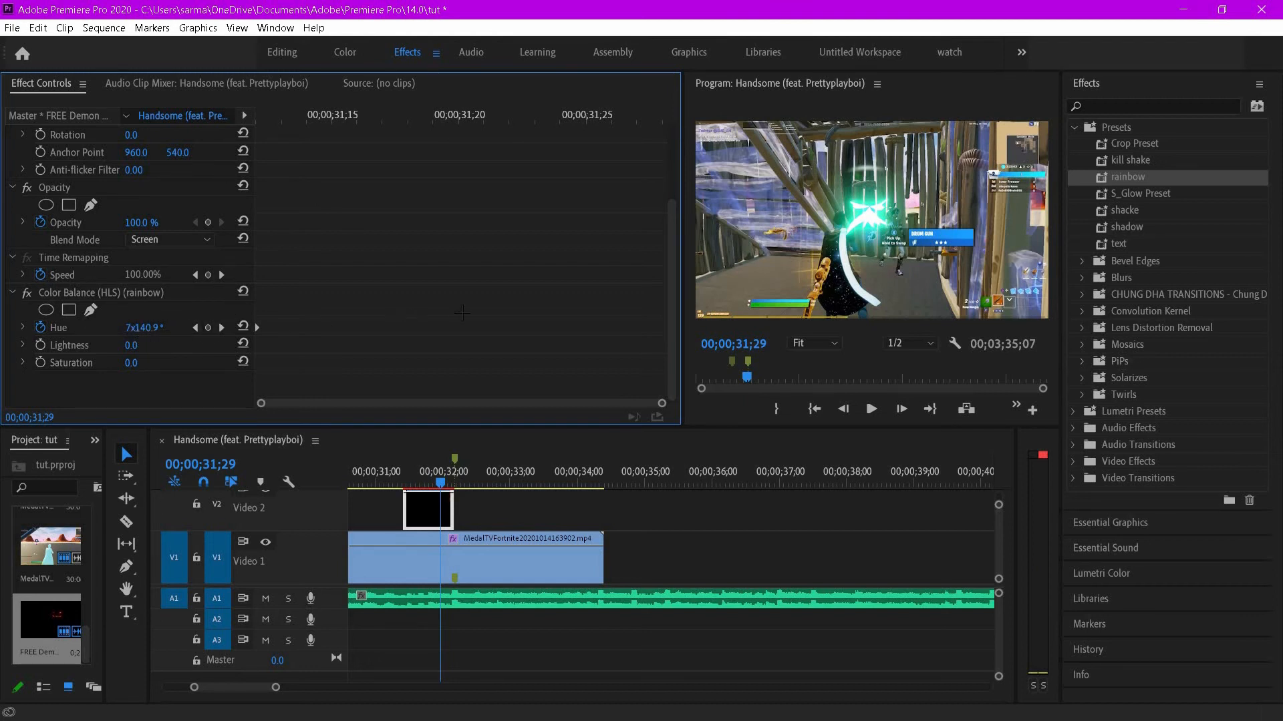
pyautogui.moveTo(446, 481); pyautogui.dragTo(398, 487)
pyautogui.press('space')
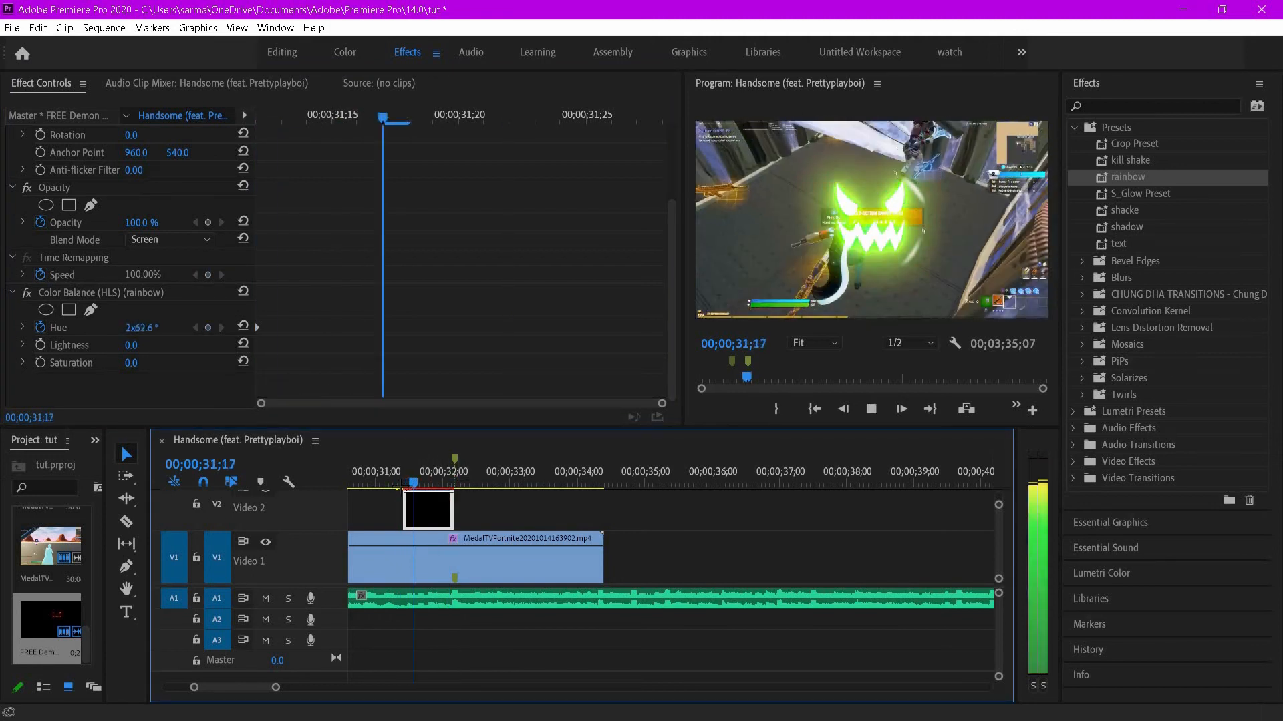
pyautogui.press('space')
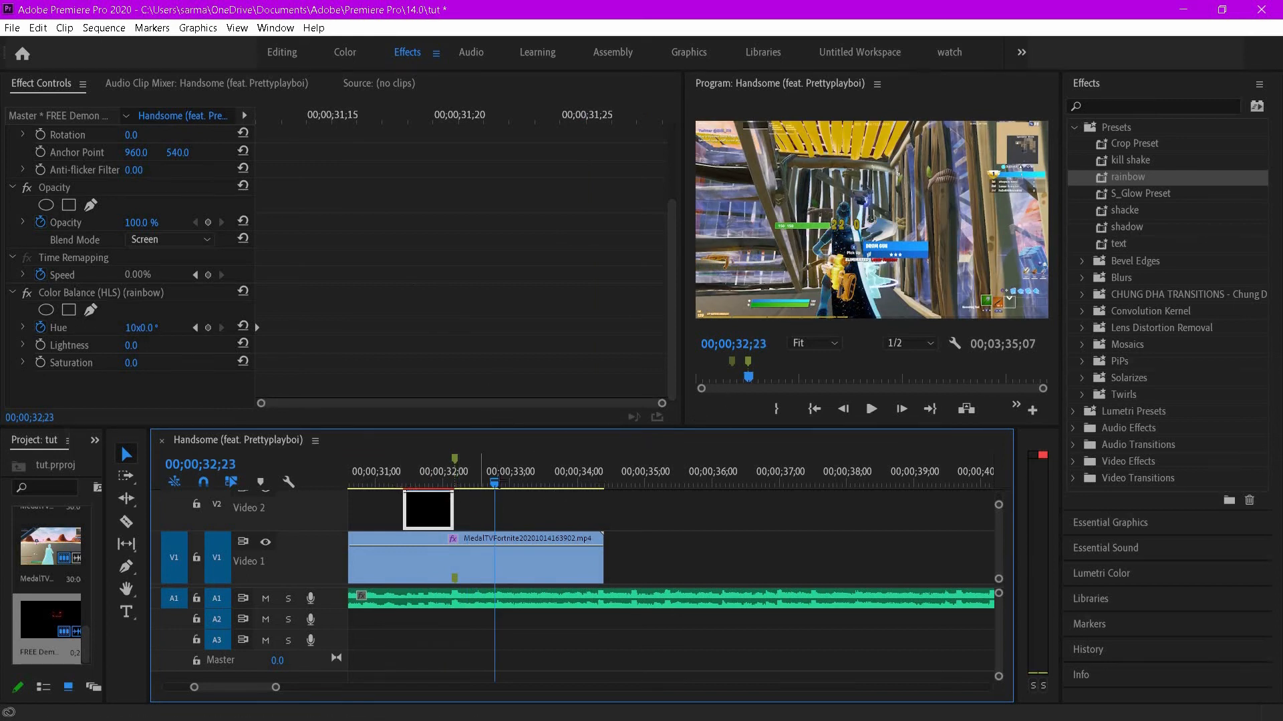
pyautogui.moveTo(497, 483); pyautogui.dragTo(290, 501)
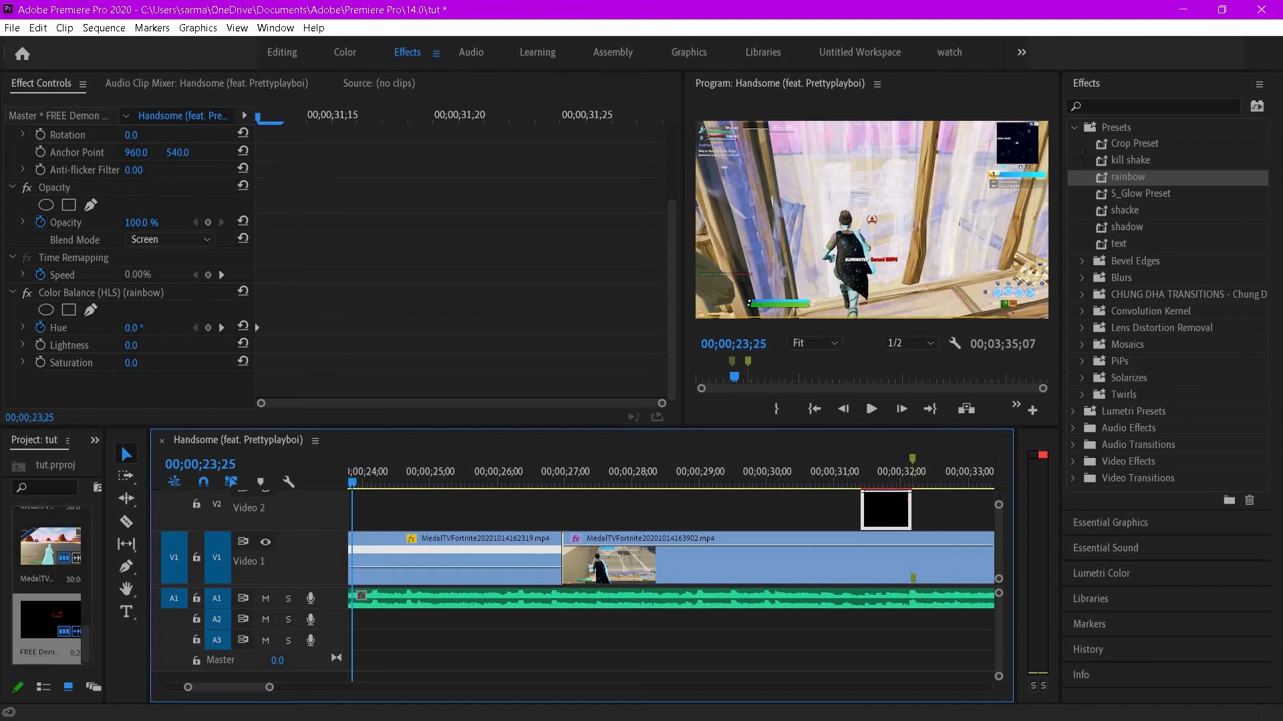
# - Open the ChungDha Cross Spin Transitions folder in the effect presets
pyautogui.click(1074, 128)
pyautogui.click(1075, 128)
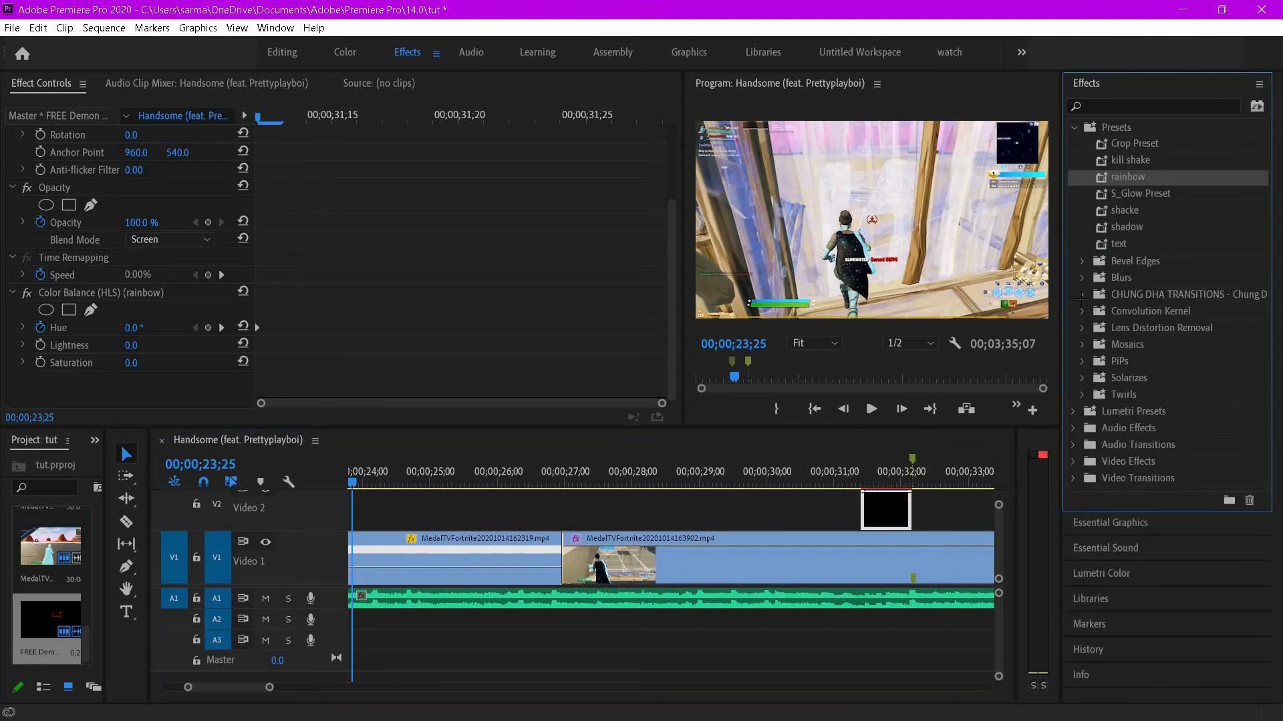
pyautogui.click(1082, 295)
pyautogui.click(1092, 311)
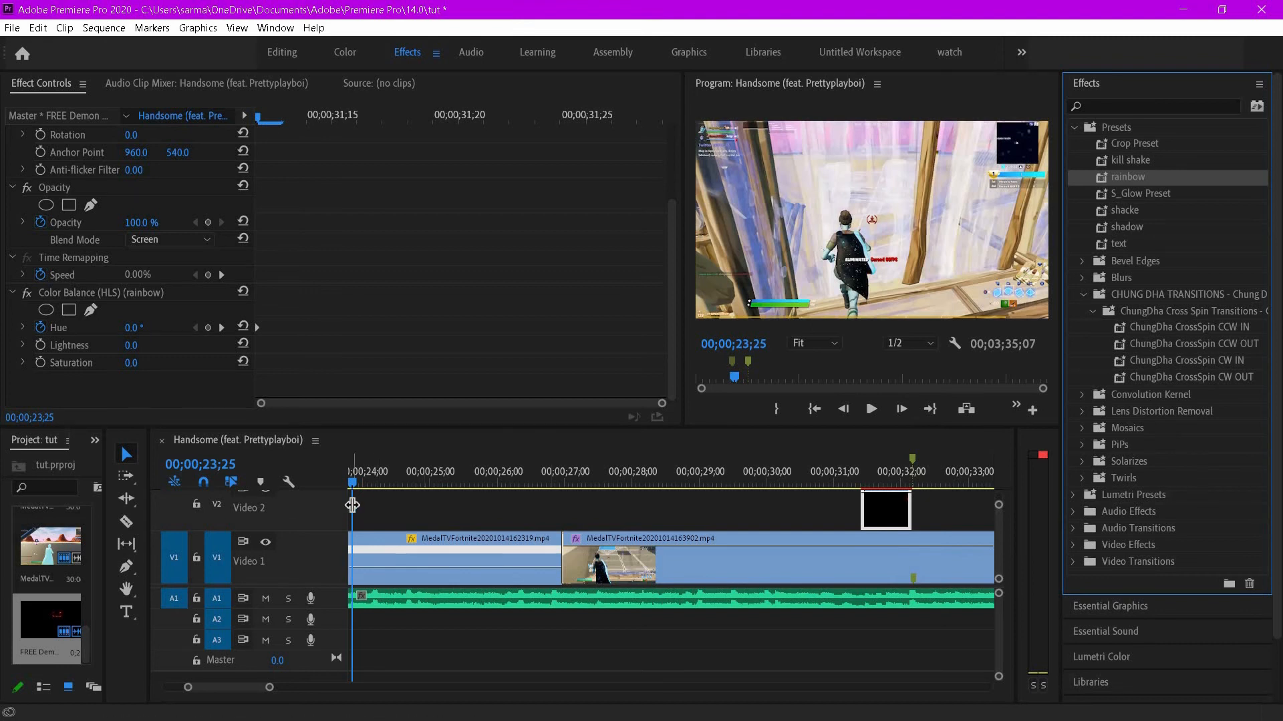
# - Split the first gameplay clip at 00;00;26;19
pyautogui.moveTo(358, 490); pyautogui.dragTo(563, 487)
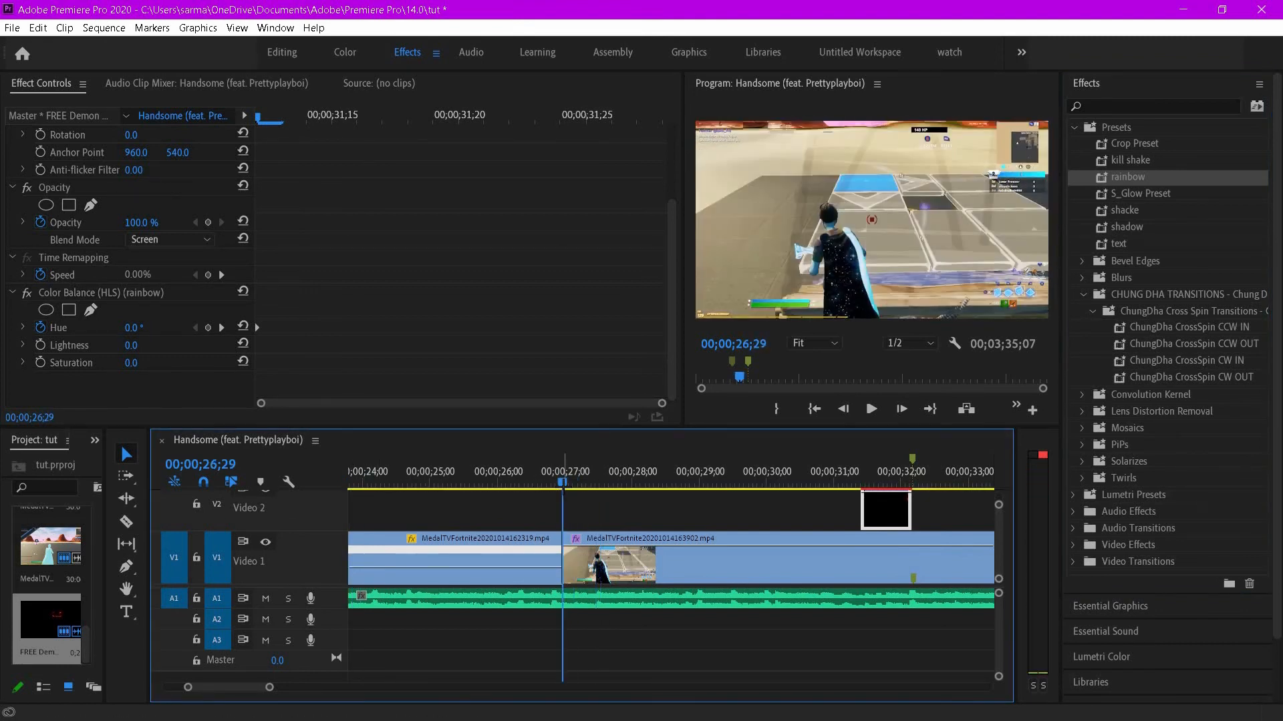
pyautogui.press('Up')
pyautogui.press('Down')
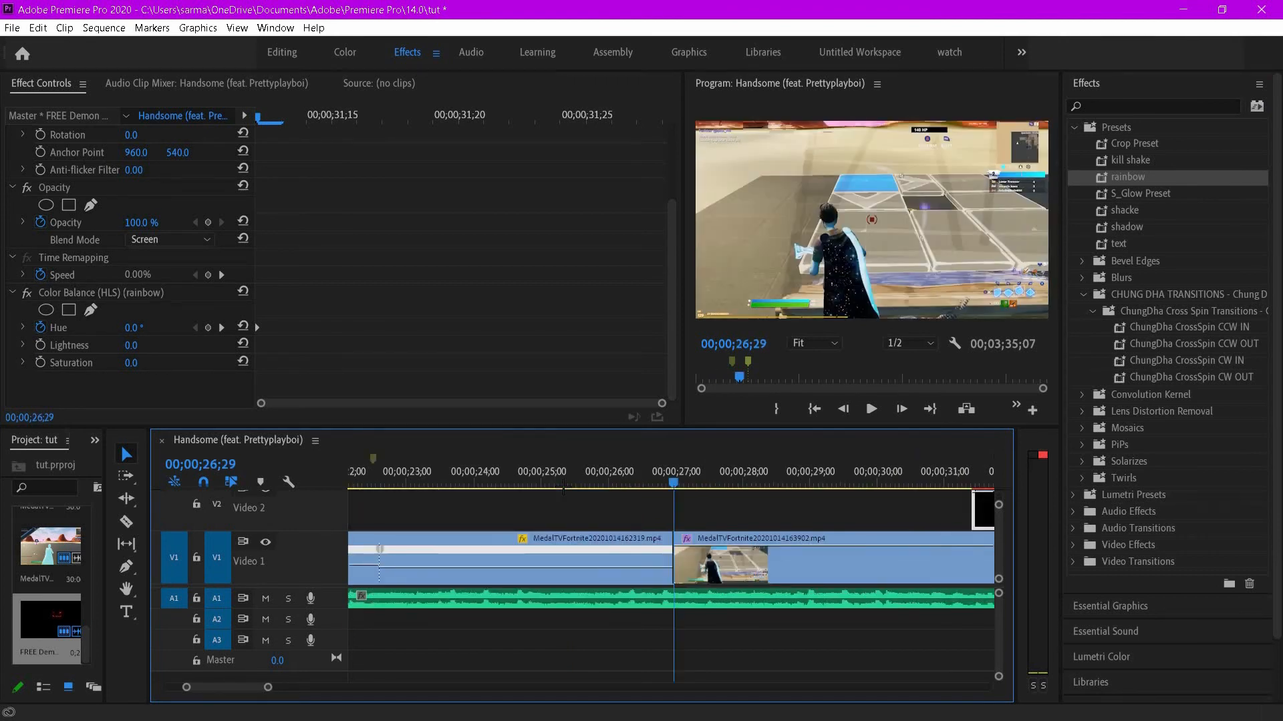
pyautogui.press('Left')
pyautogui.press('Left')
pyautogui.press('Left')
pyautogui.press('Left')
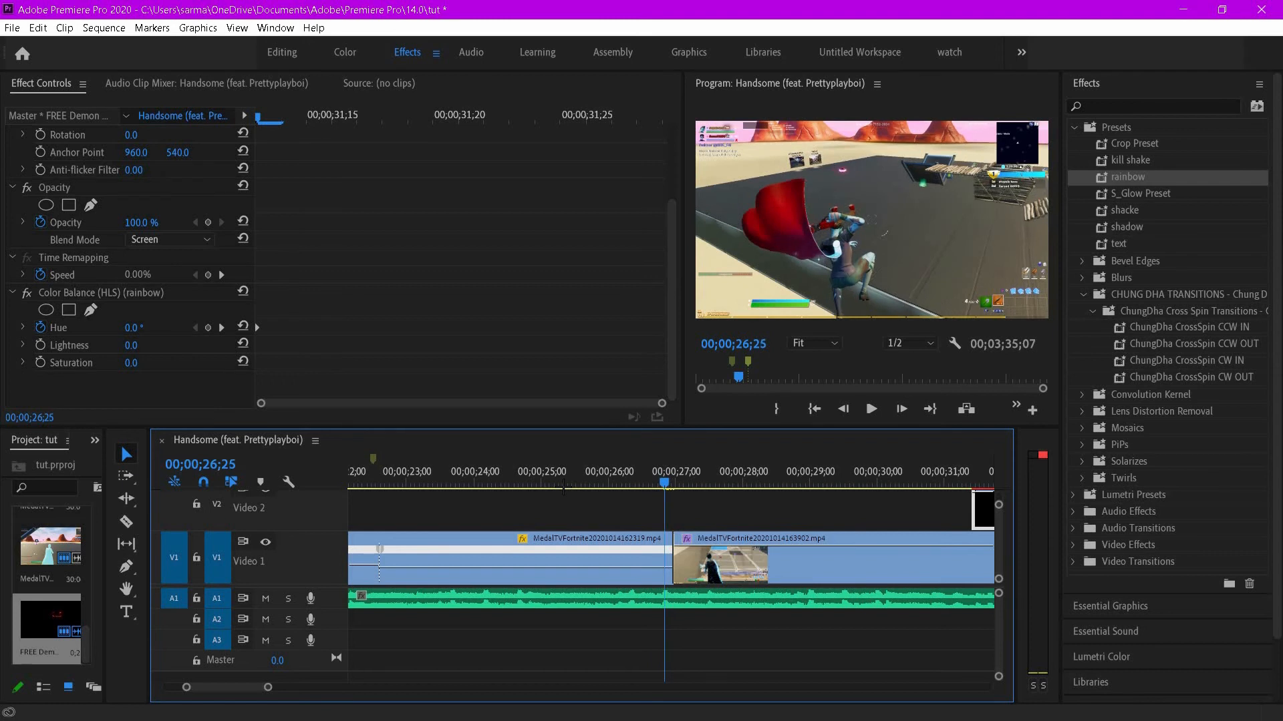
pyautogui.press('Left')
pyautogui.press('Left')
pyautogui.press('Left')
pyautogui.press('Left')
pyautogui.press('Left')
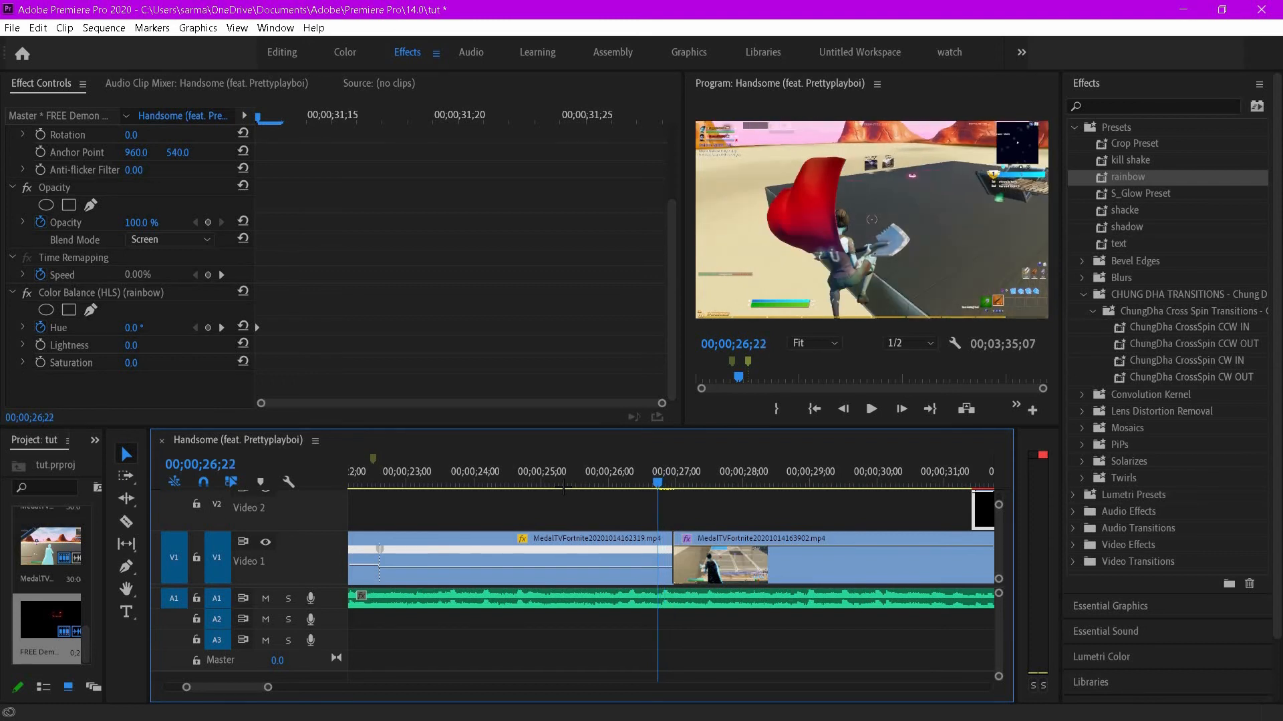
pyautogui.press('Left')
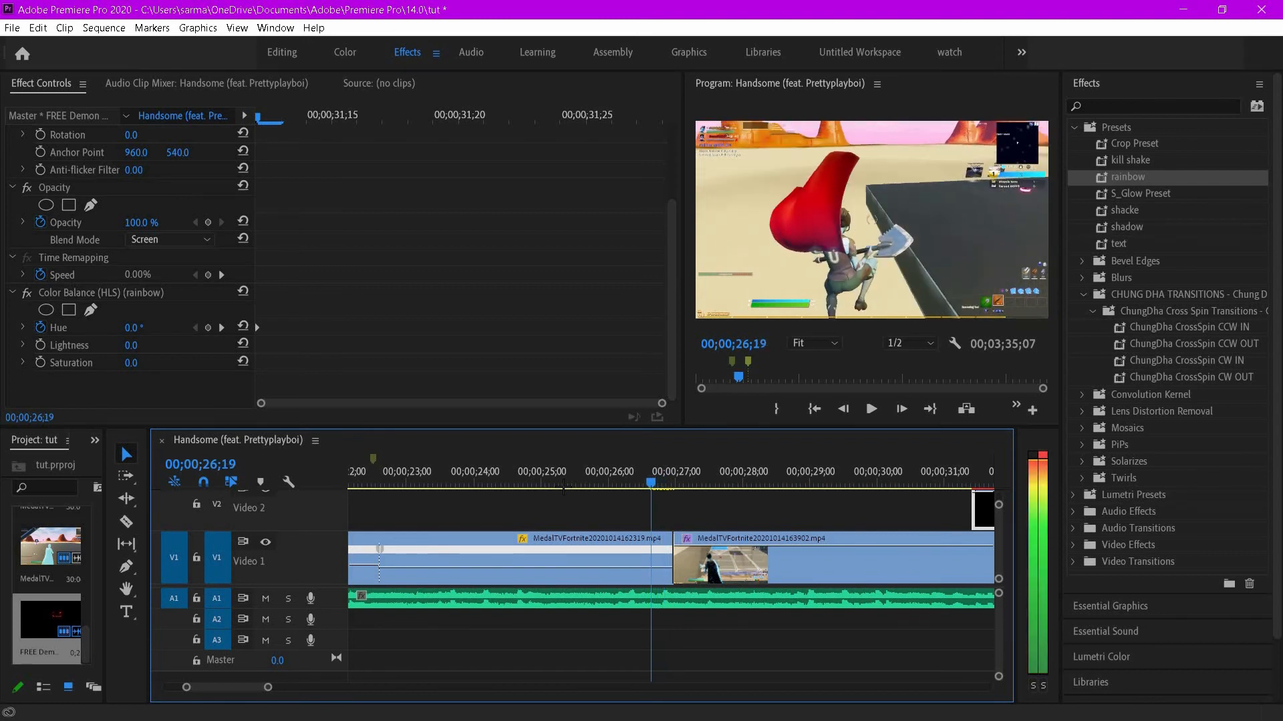
pyautogui.hotkey('ctrl', 'k')
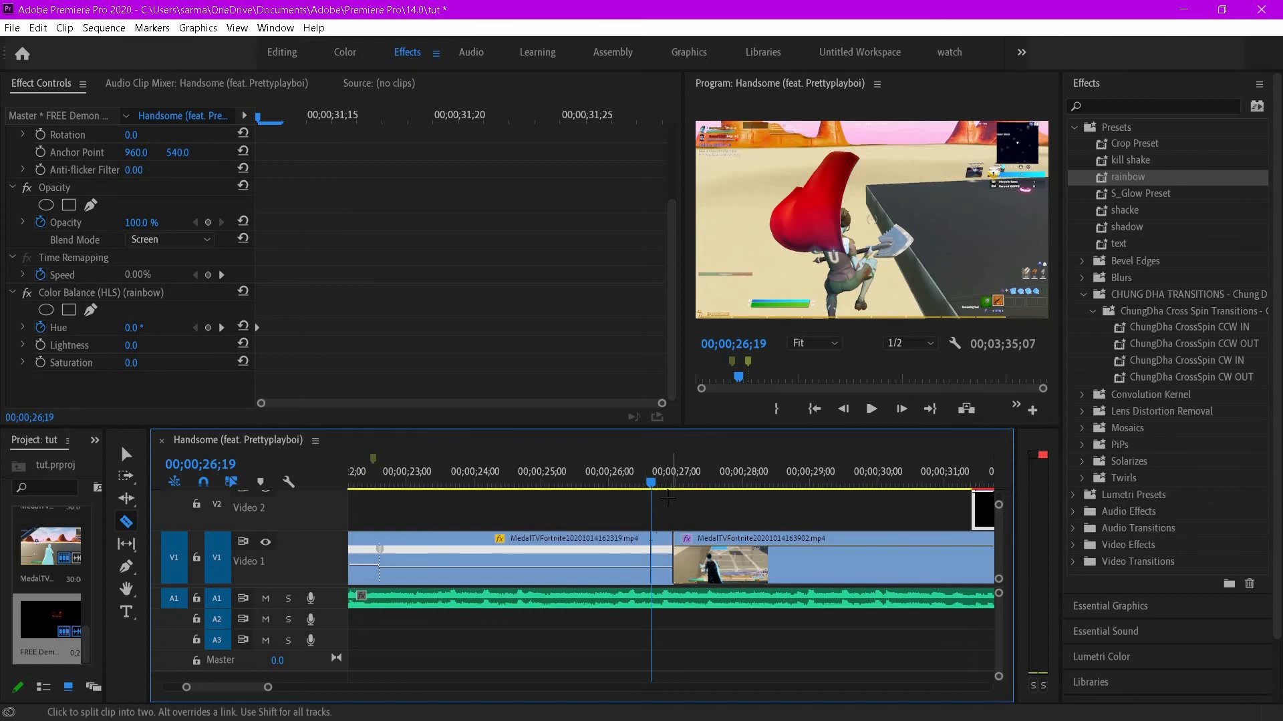
pyautogui.scroll(1, 667, 497)
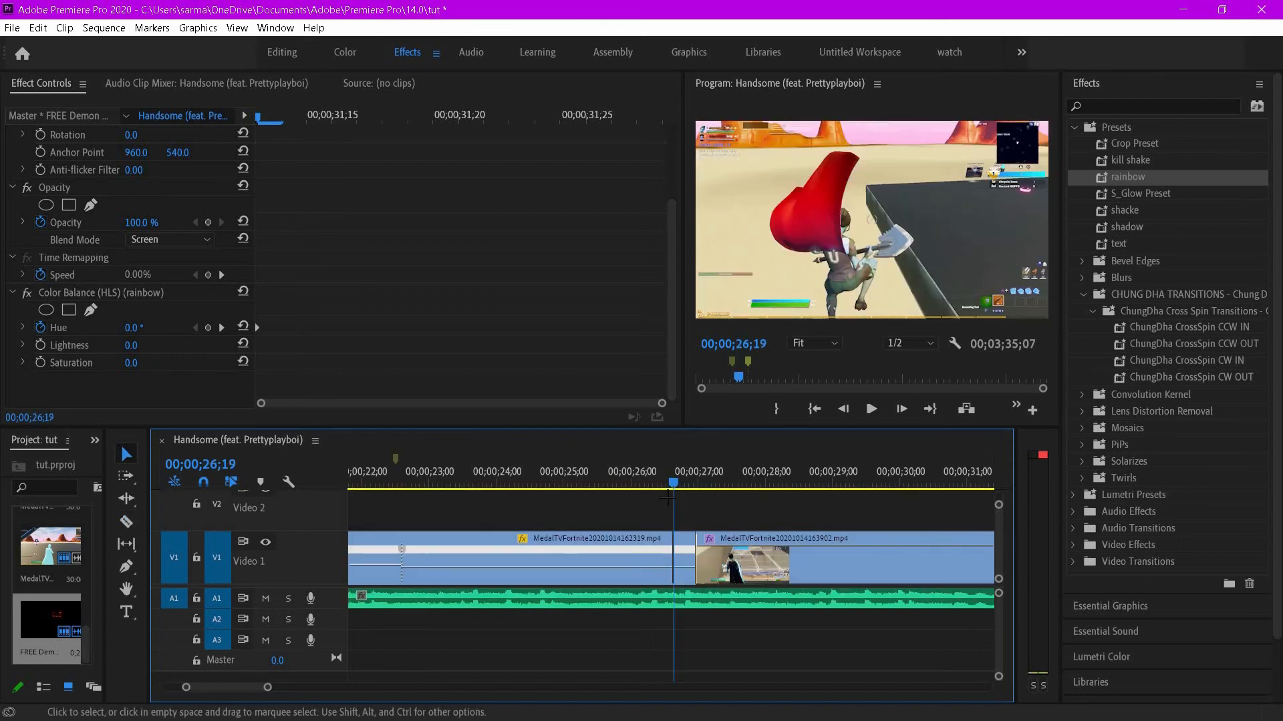
# - Split the second gameplay clip at 00;00;27;09
pyautogui.press('Down')
pyautogui.press('Right')
pyautogui.press('Right')
pyautogui.press('Right')
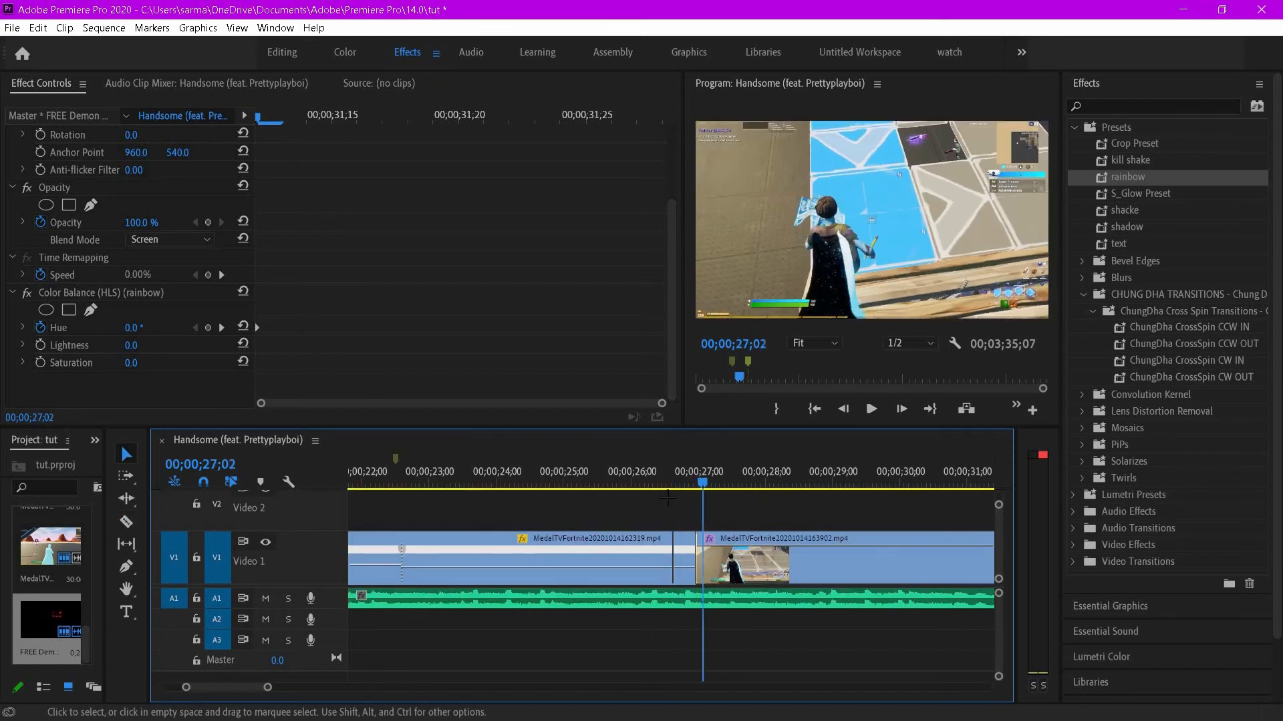
pyautogui.press('Right')
pyautogui.press('Right')
pyautogui.press('Right')
pyautogui.press('Right')
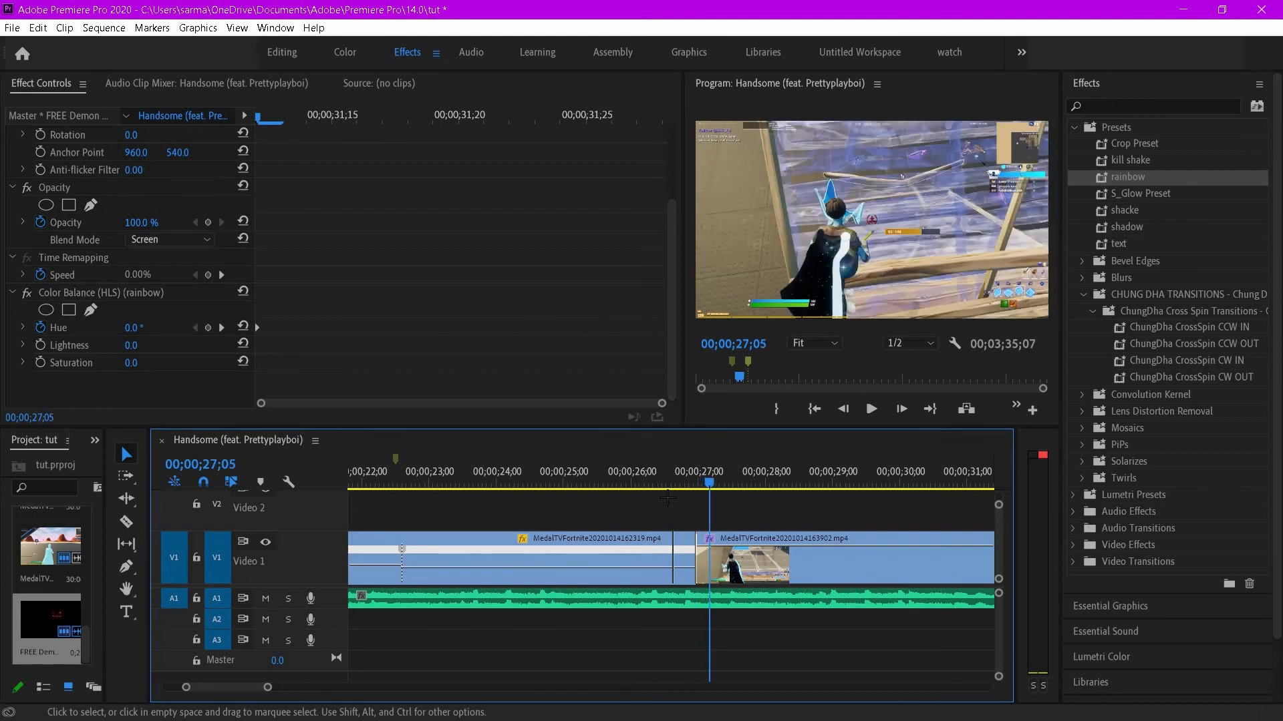
pyautogui.press('Right')
pyautogui.press('Right')
pyautogui.press('Right')
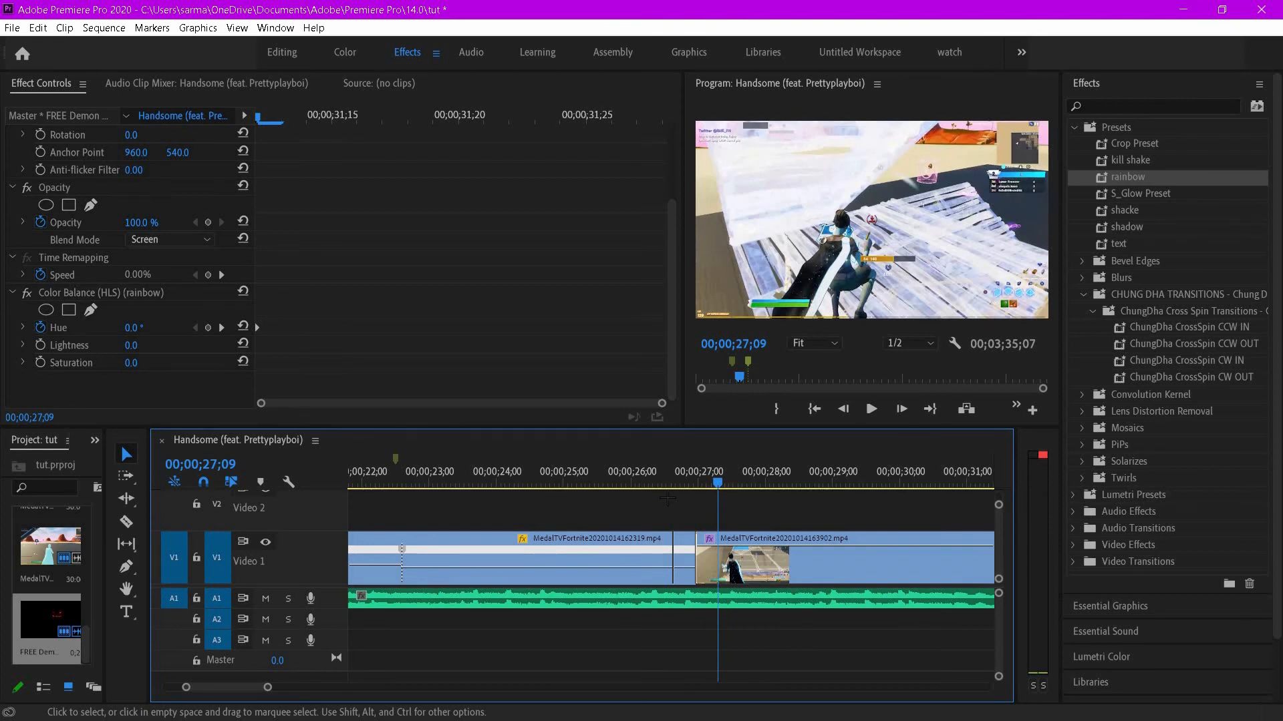
pyautogui.hotkey('ctrl', 'k')
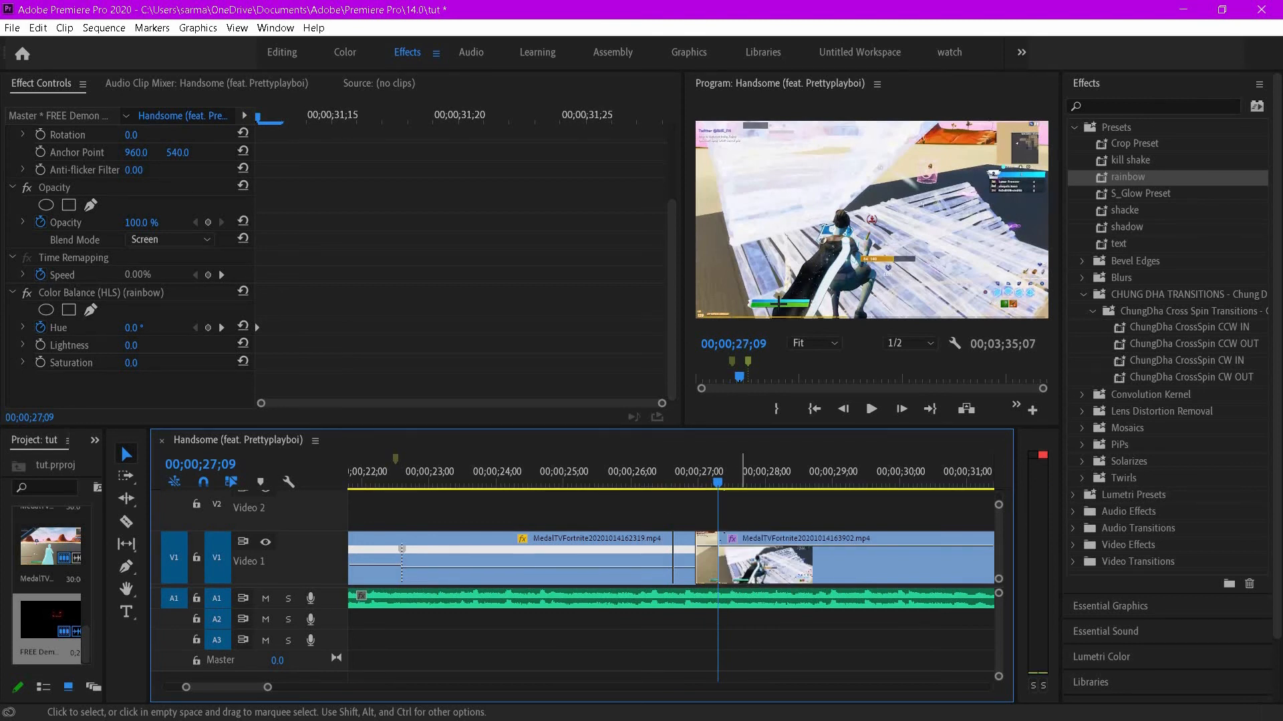
# - Apply the ChungDha CrossSpin CCW OUT preset to the piece before the cut and CCW IN to the piece after it
pyautogui.moveTo(1141, 343)
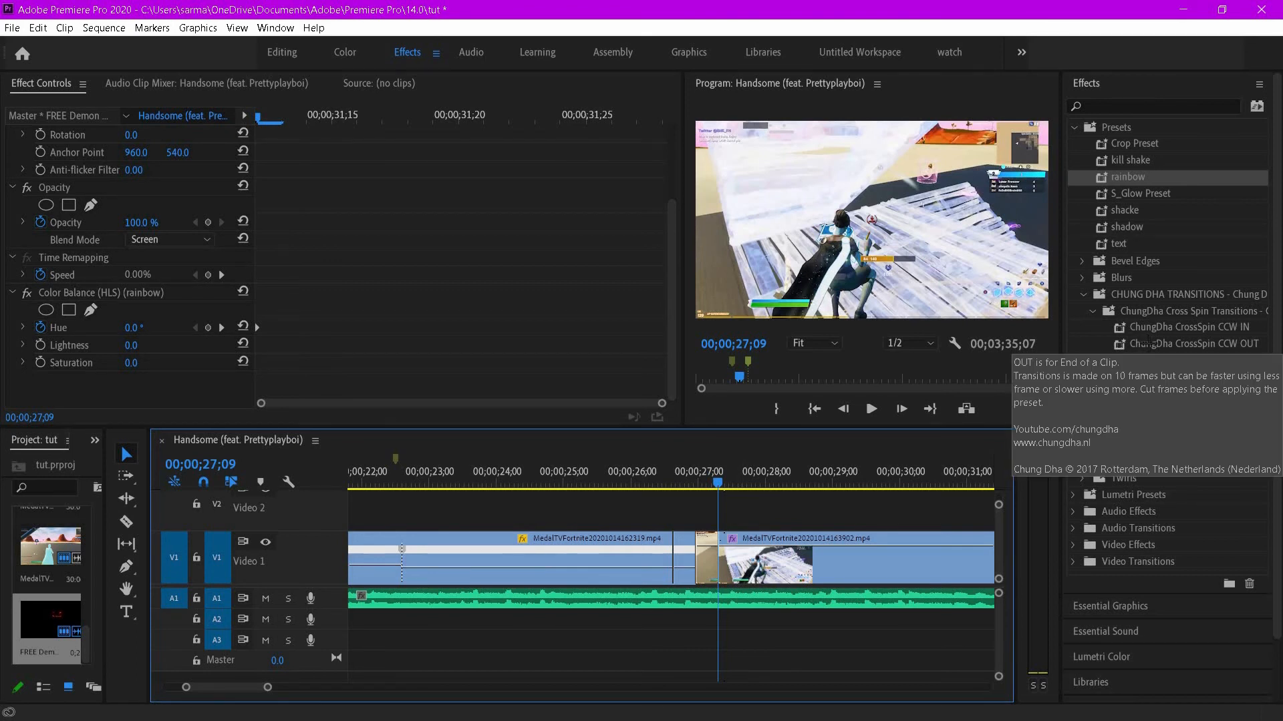
pyautogui.moveTo(1136, 343); pyautogui.dragTo(971, 393)
pyautogui.moveTo(670, 532); pyautogui.dragTo(671, 534)
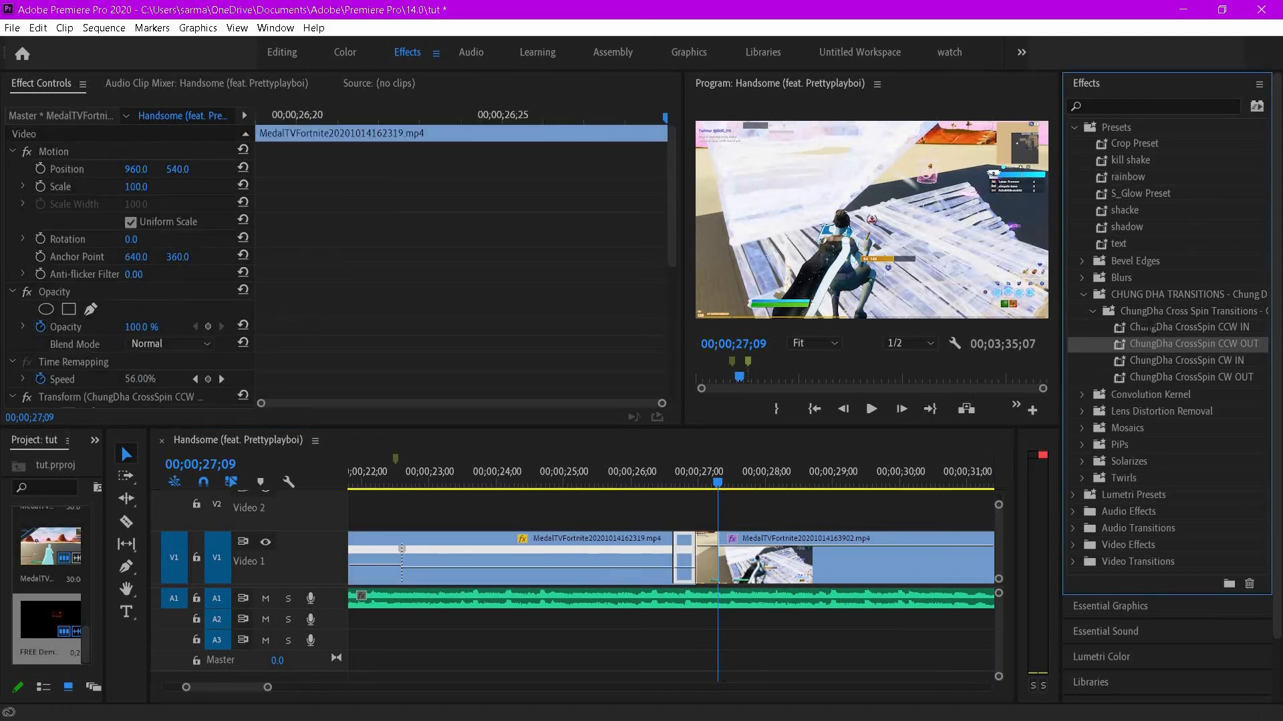
pyautogui.moveTo(1147, 327); pyautogui.dragTo(712, 566)
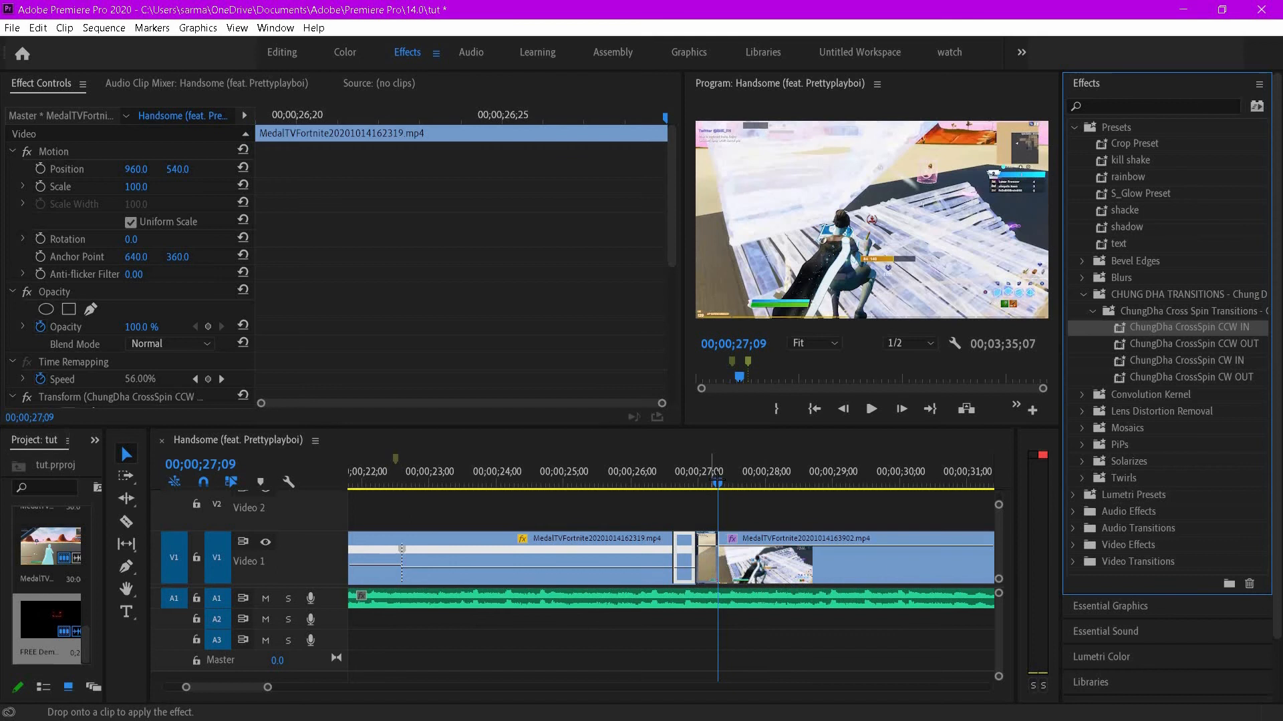
# - Preview the spin transition around 00;00;27;00
pyautogui.click(658, 475)
pyautogui.press('space')
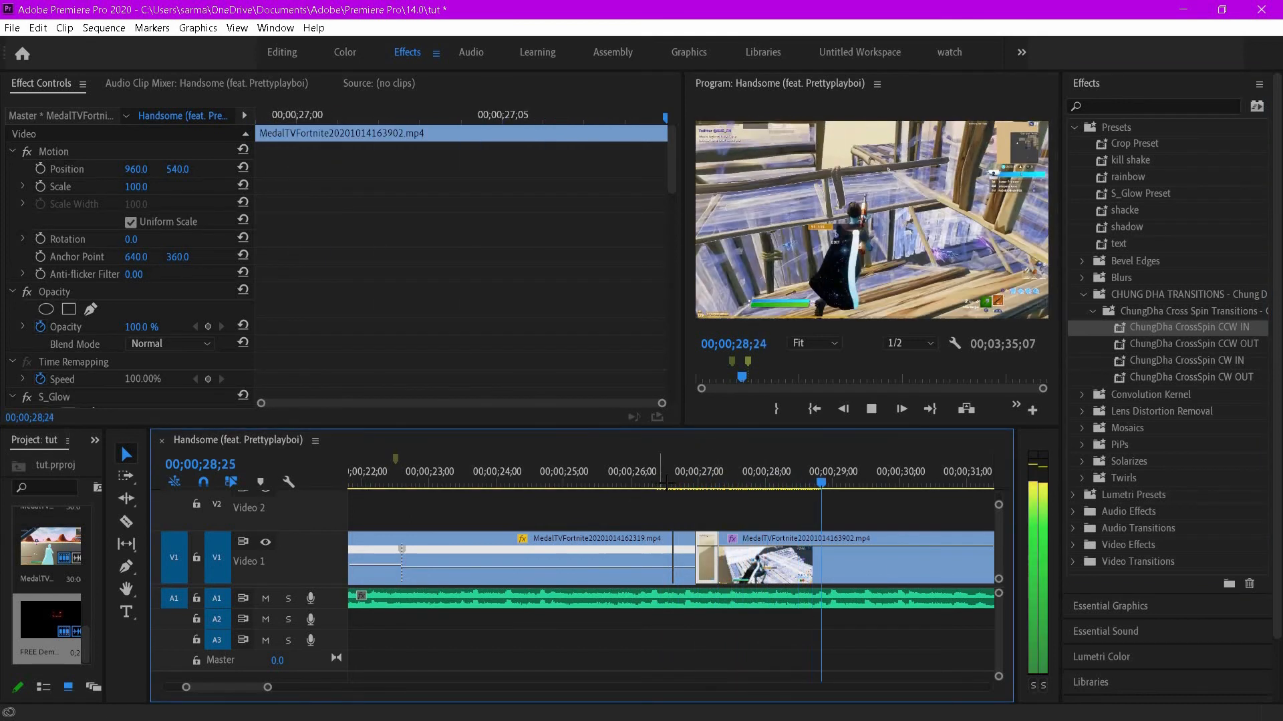
pyautogui.click(661, 480)
pyautogui.moveTo(680, 482); pyautogui.dragTo(712, 481)
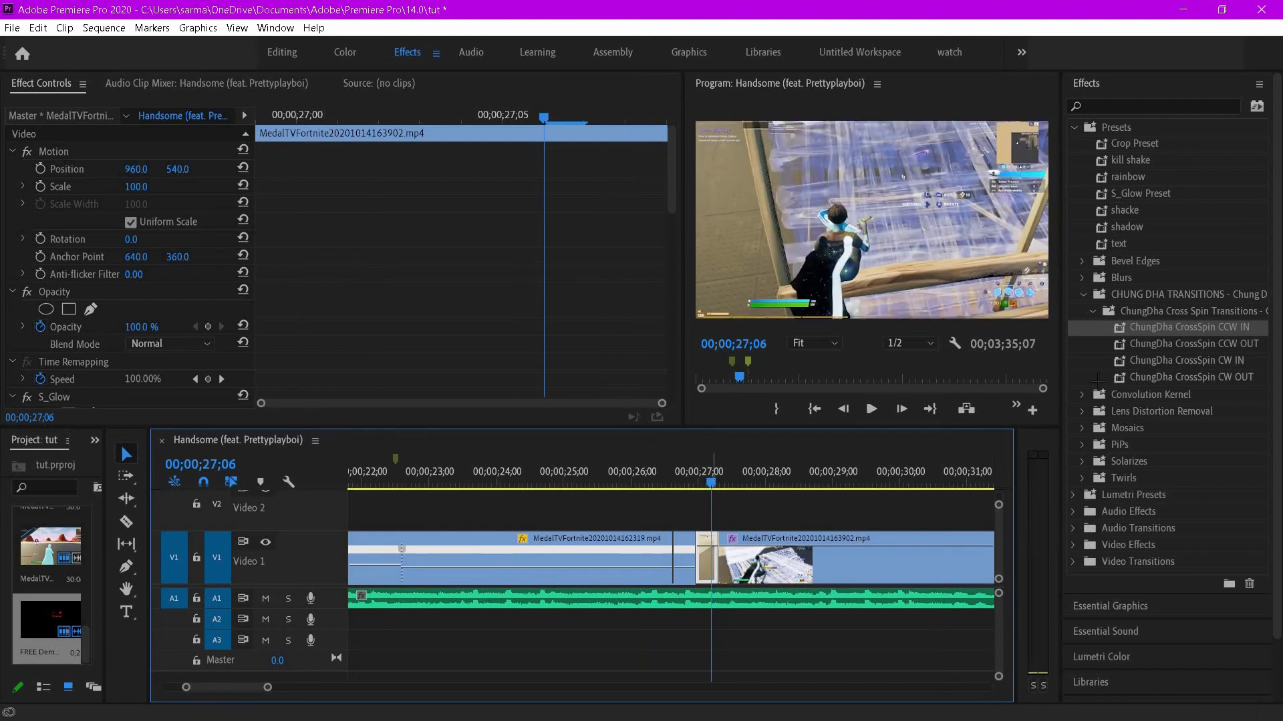
# - Apply CrossSpin CCW IN to the first clip's end piece and CCW OUT to the second clip's start piece
pyautogui.moveTo(1207, 330); pyautogui.dragTo(682, 554)
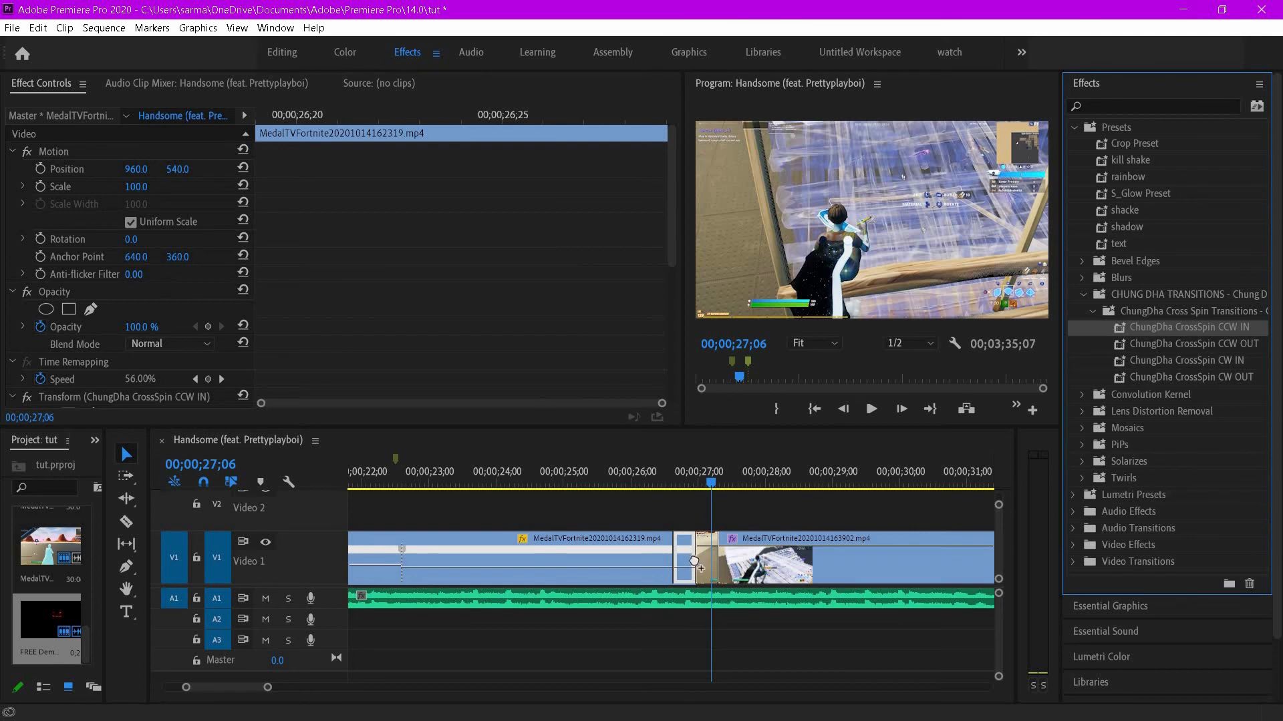
pyautogui.moveTo(1193, 344); pyautogui.dragTo(706, 558)
pyautogui.moveTo(712, 482)
pyautogui.mouseDown()
pyautogui.moveTo(661, 481)
pyautogui.moveTo(696, 481)
pyautogui.mouseUp()
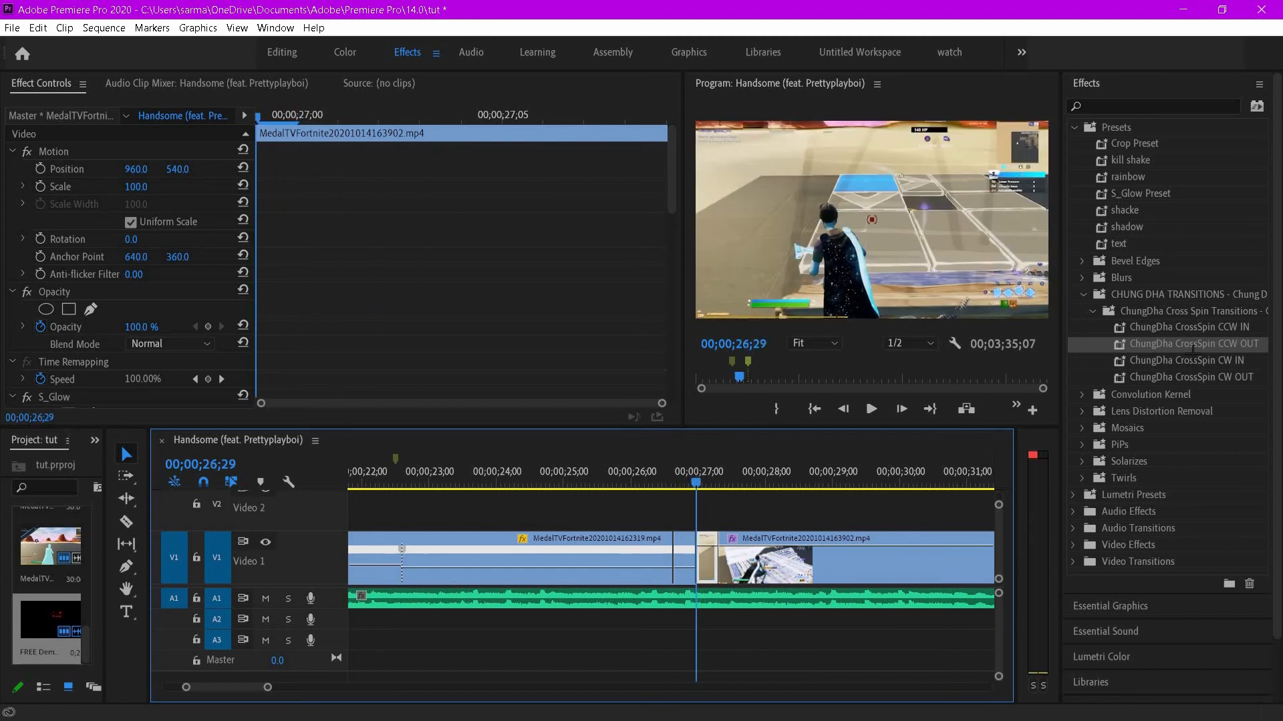
# - Try reapplying CrossSpin CCW OUT to the first clip's end piece, and undo it
pyautogui.moveTo(1060, 354); pyautogui.dragTo(712, 551)
pyautogui.moveTo(1187, 343); pyautogui.dragTo(686, 541)
pyautogui.moveTo(691, 479); pyautogui.dragTo(718, 477)
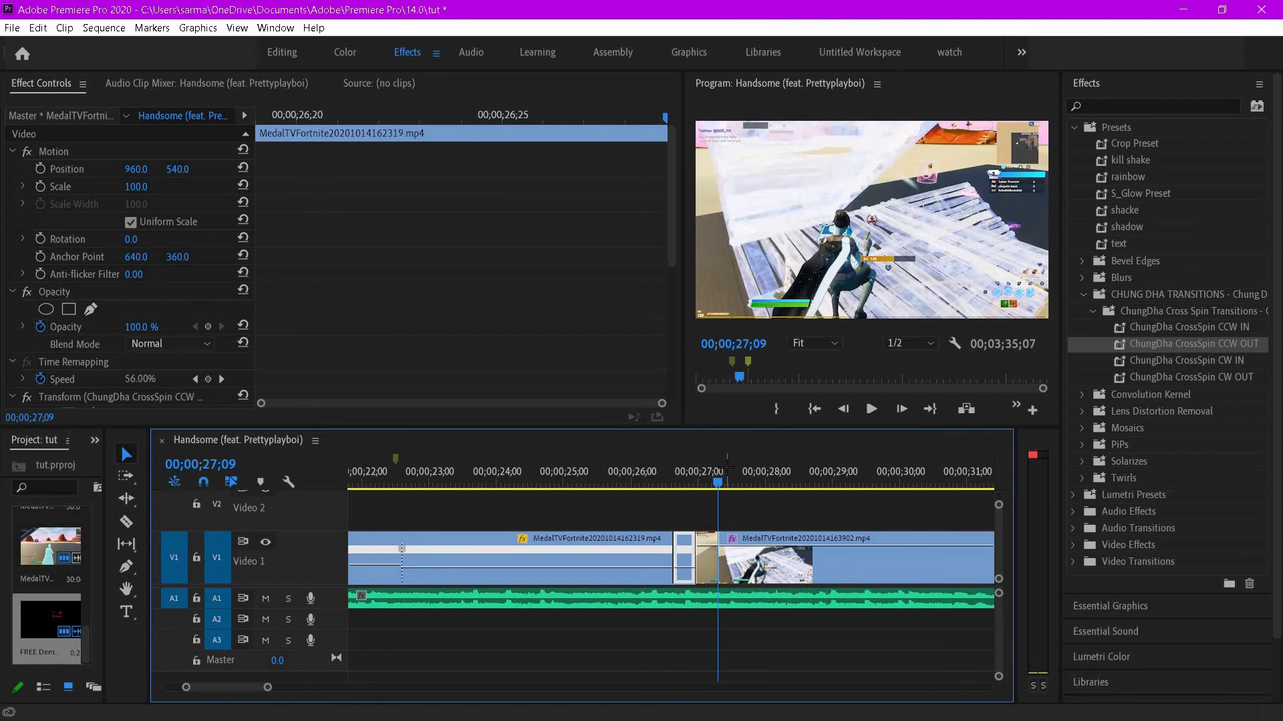
pyautogui.hotkey('ctrl', 'z')
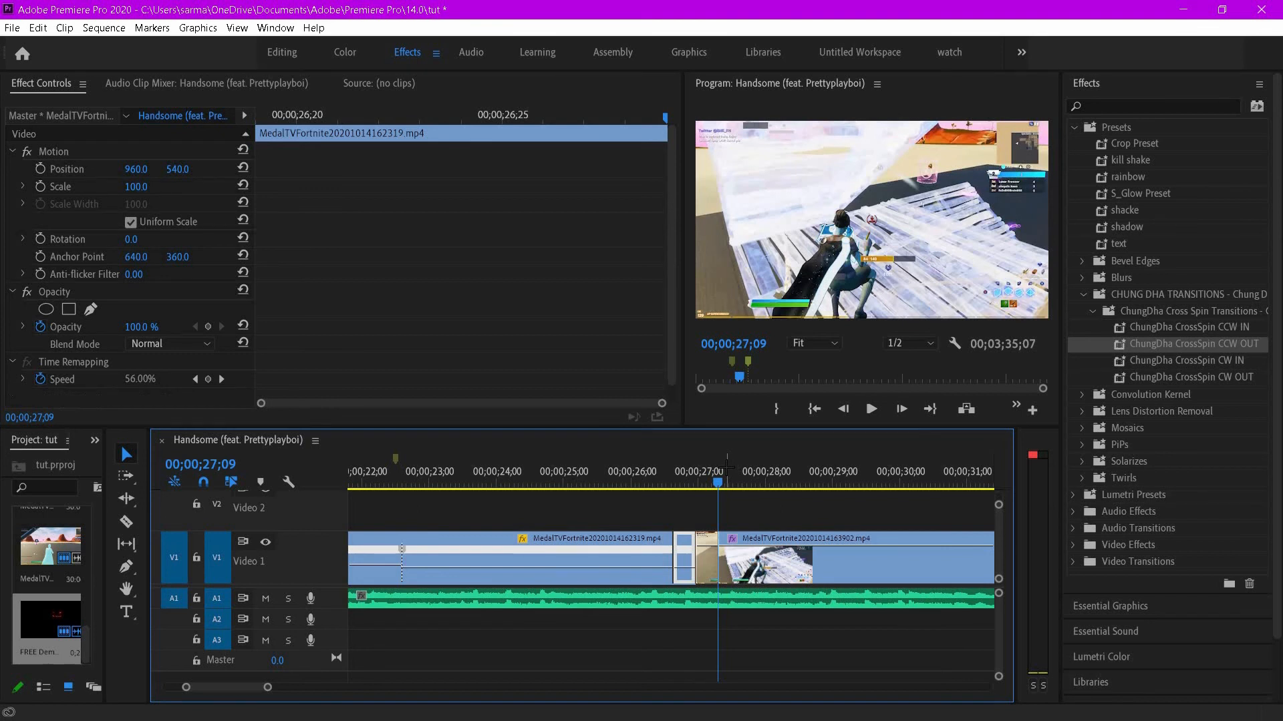
# - Nest the selected pieces of the first gameplay clip into a nested sequence
pyautogui.moveTo(670, 511); pyautogui.dragTo(661, 555)
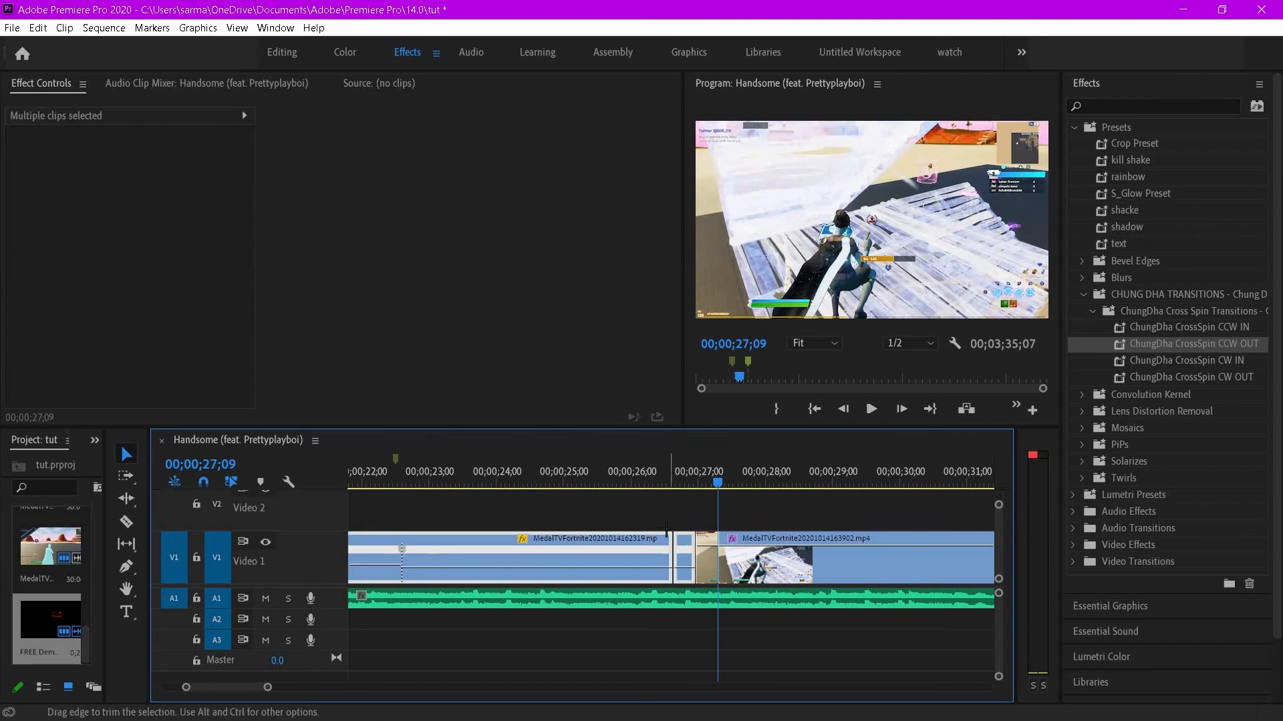
pyautogui.rightClick(661, 554)
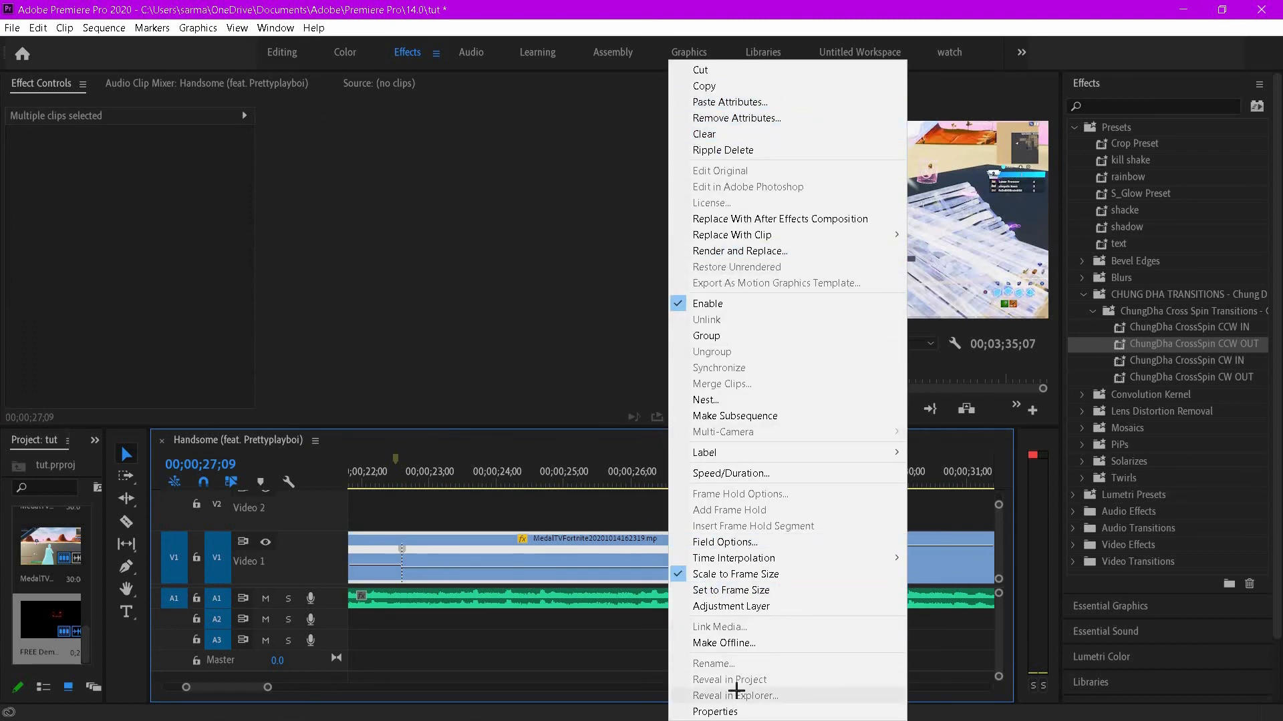
pyautogui.click(709, 400)
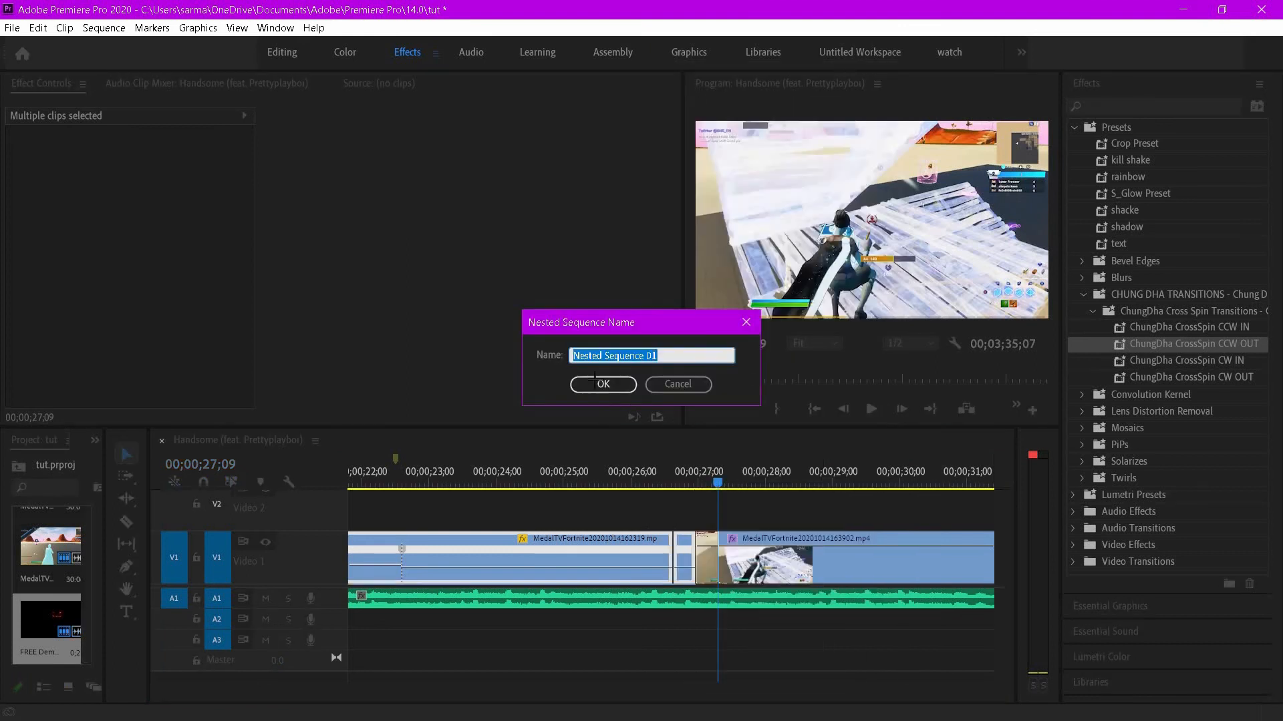
pyautogui.press('Return')
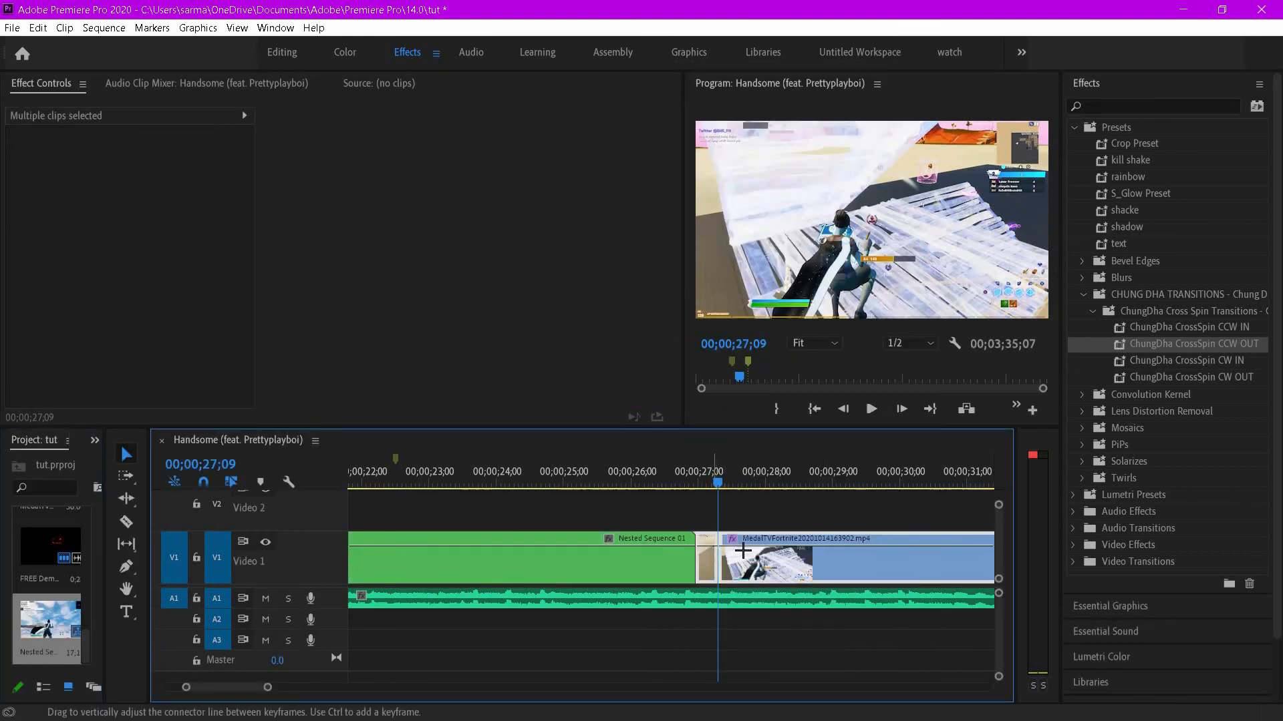
# - Nest the second gameplay clip into another nested sequence
pyautogui.rightClick(743, 557)
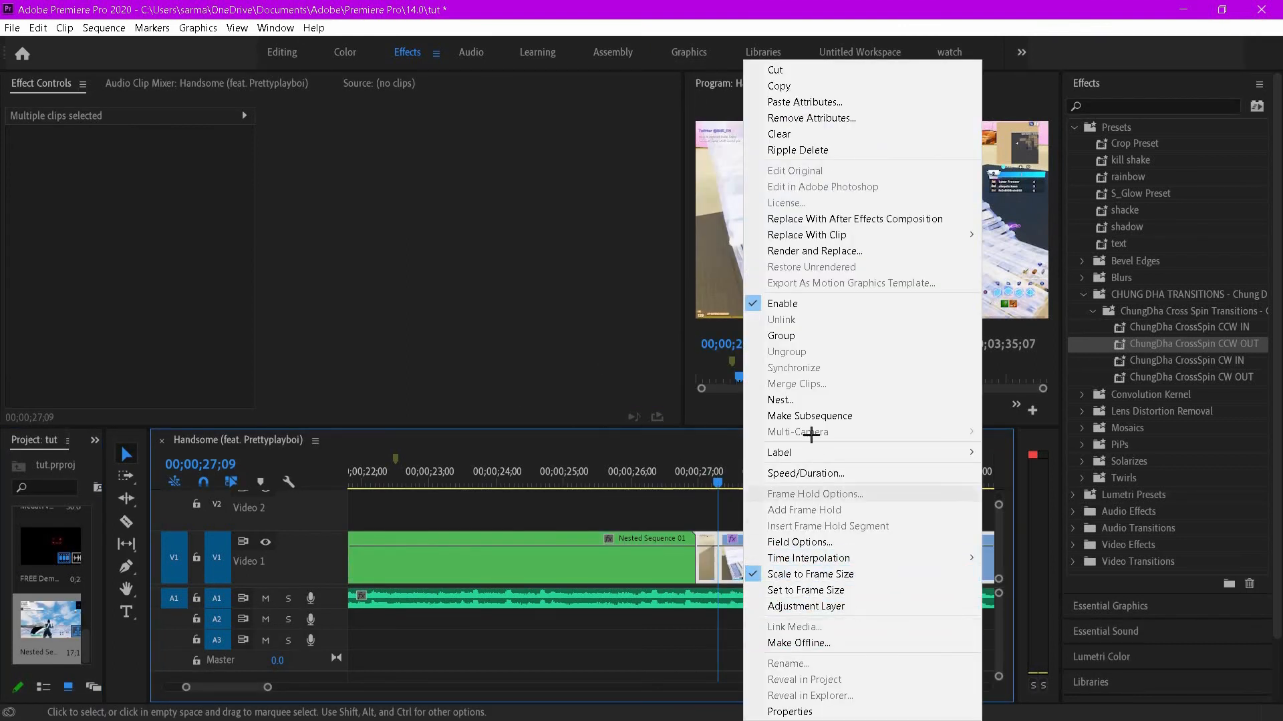
pyautogui.click(801, 403)
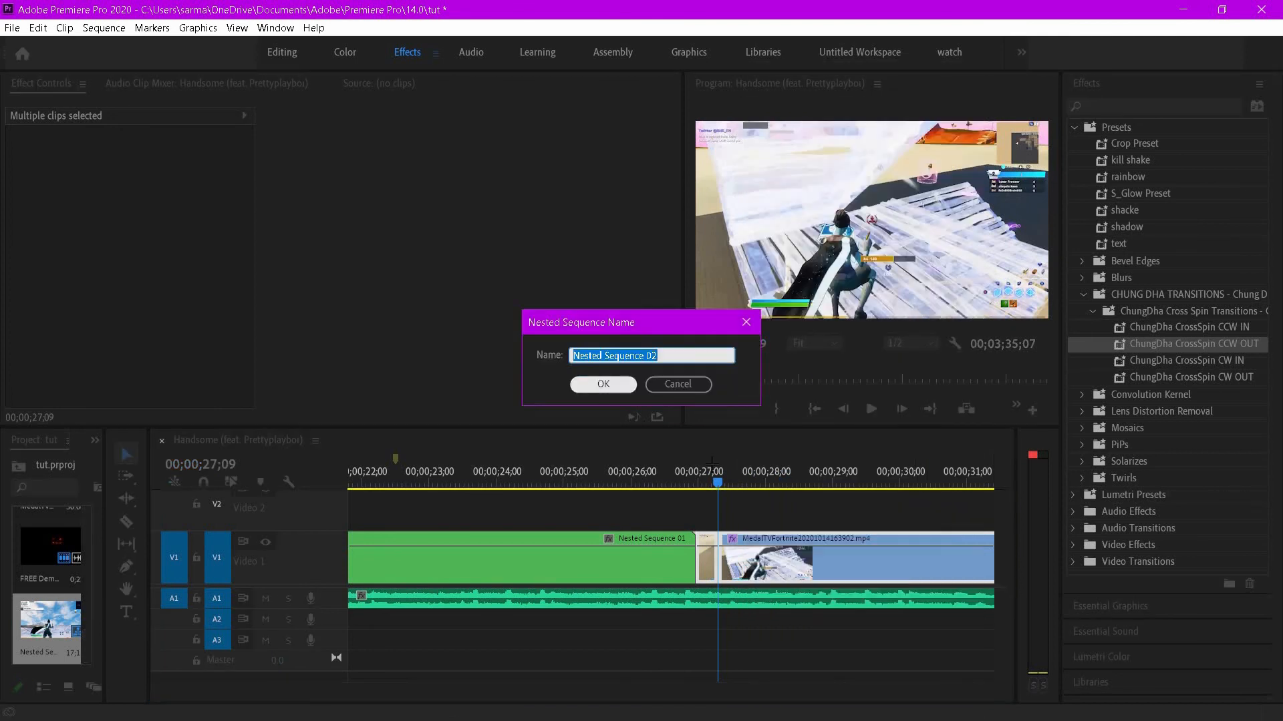
pyautogui.press('Return')
pyautogui.moveTo(718, 482)
pyautogui.mouseDown()
pyautogui.moveTo(695, 484)
pyautogui.moveTo(731, 483)
pyautogui.mouseUp()
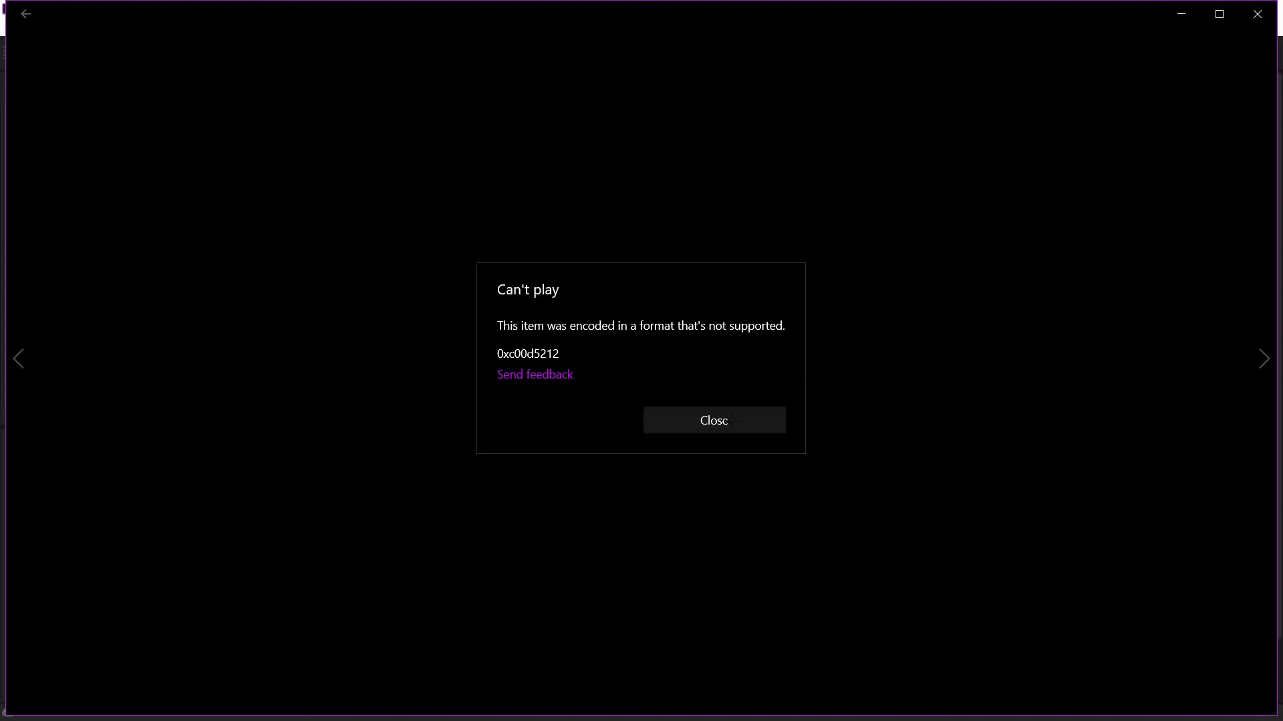
# - Close the media player window and add the Ghost 01.mov overlay to Video 2 above the cut, previewing it
pyautogui.click(1257, 13)
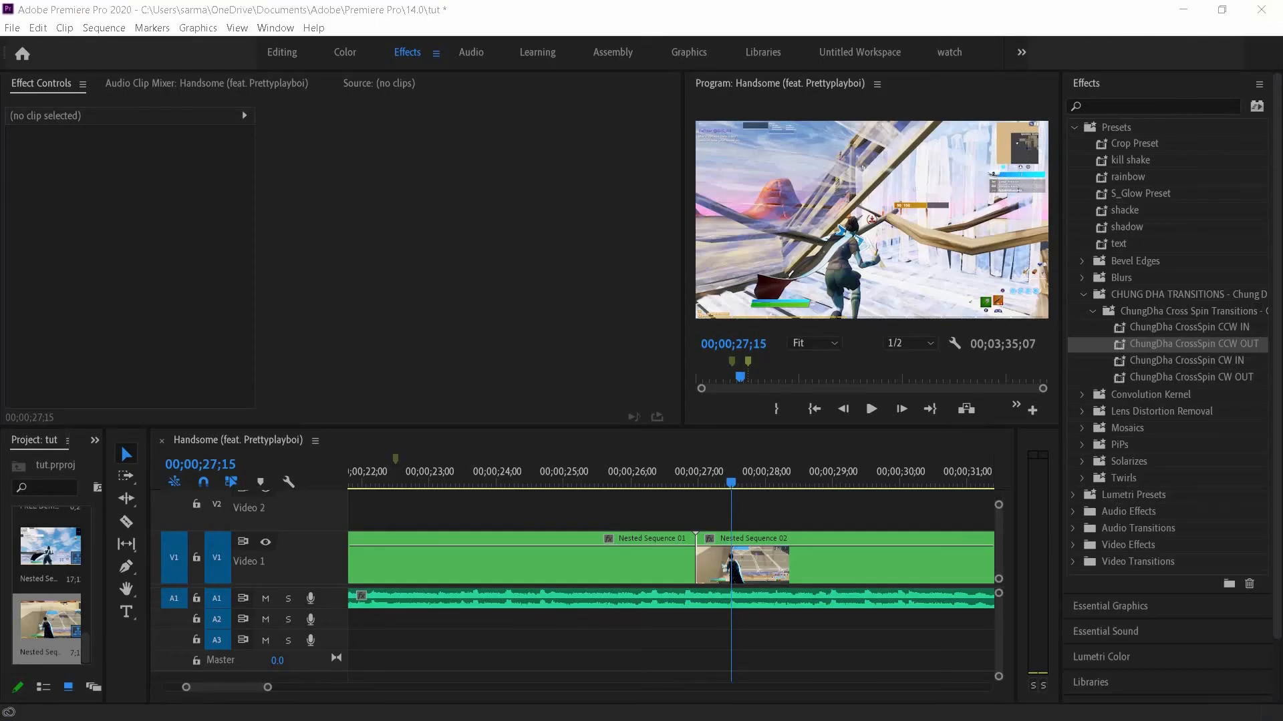
pyautogui.moveTo(712, 513); pyautogui.dragTo(714, 516)
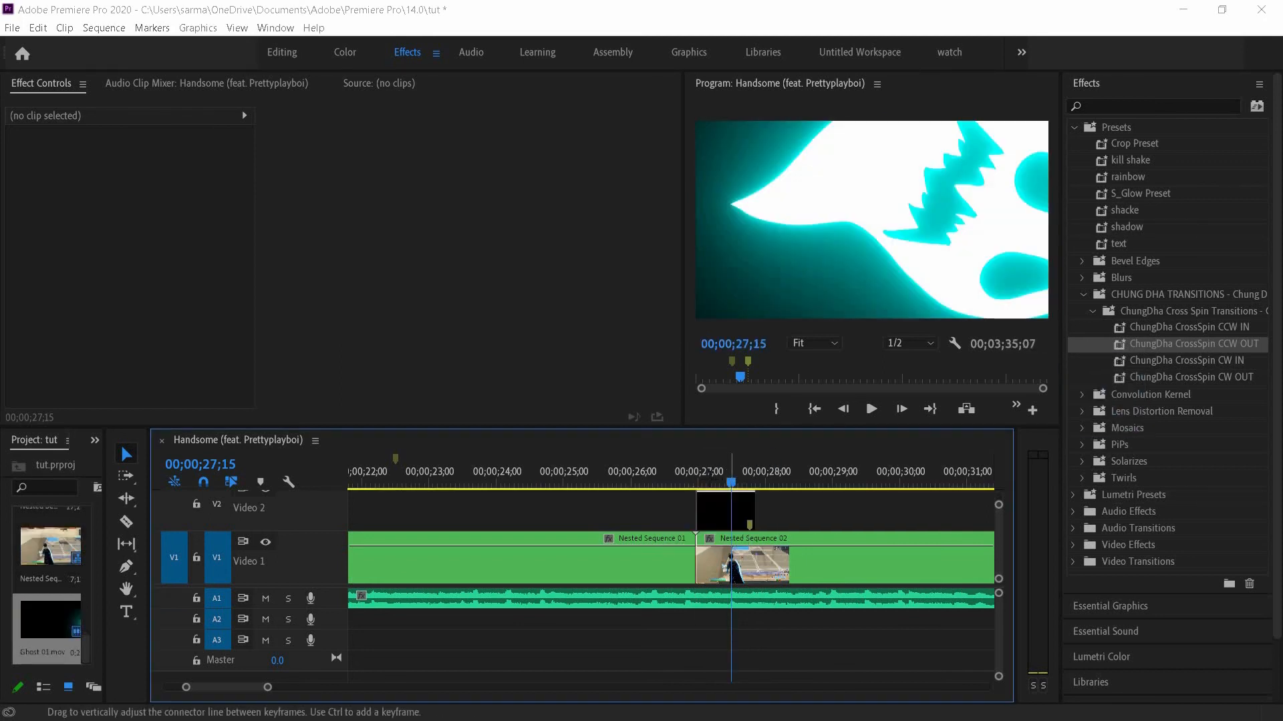
pyautogui.press('space')
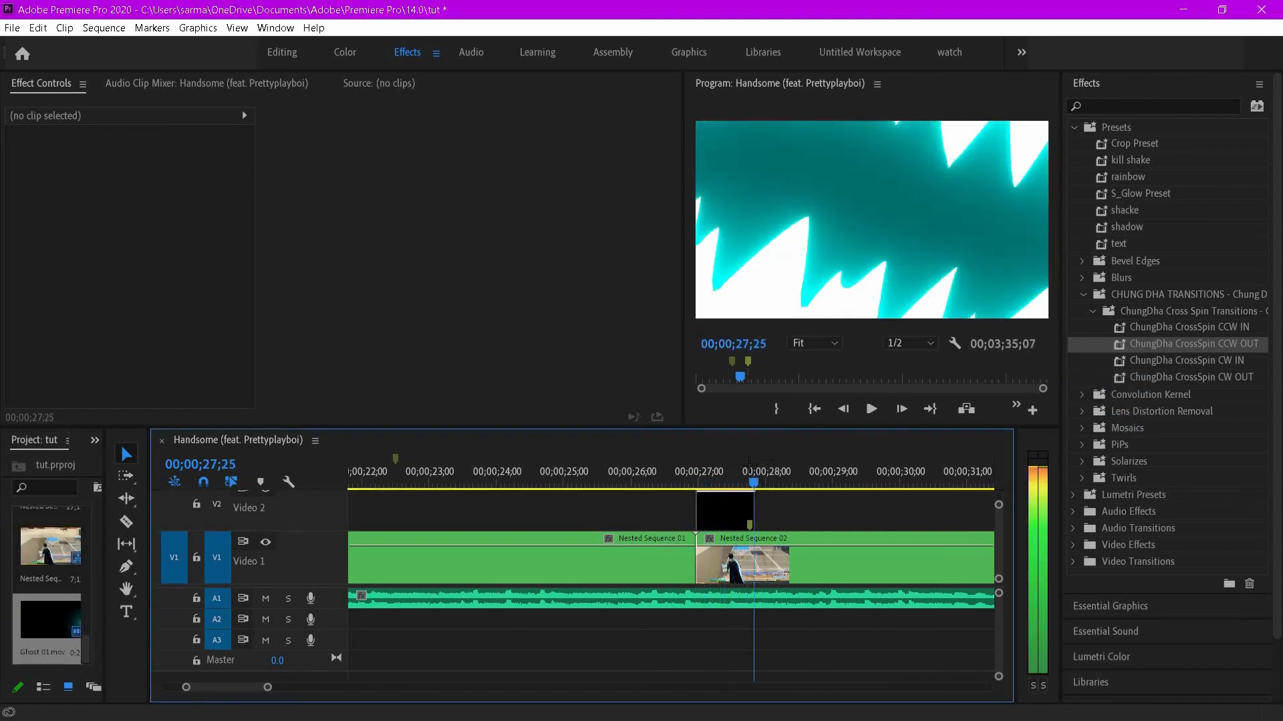
pyautogui.press('space')
# - Cut the Ghost 01 overlay and place Ghost 02.mov on Video 2 near the cut instead
pyautogui.rightClick(733, 506)
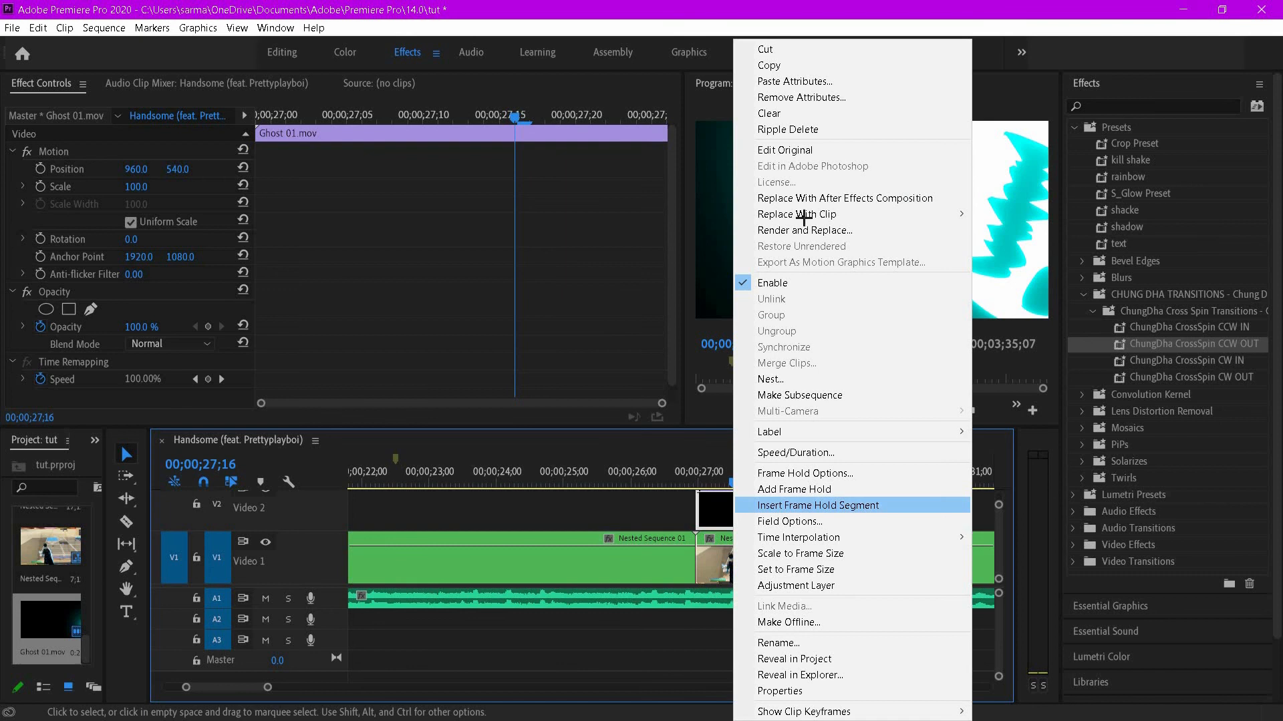
pyautogui.click(765, 49)
pyautogui.moveTo(988, 432); pyautogui.dragTo(738, 506)
pyautogui.press('space')
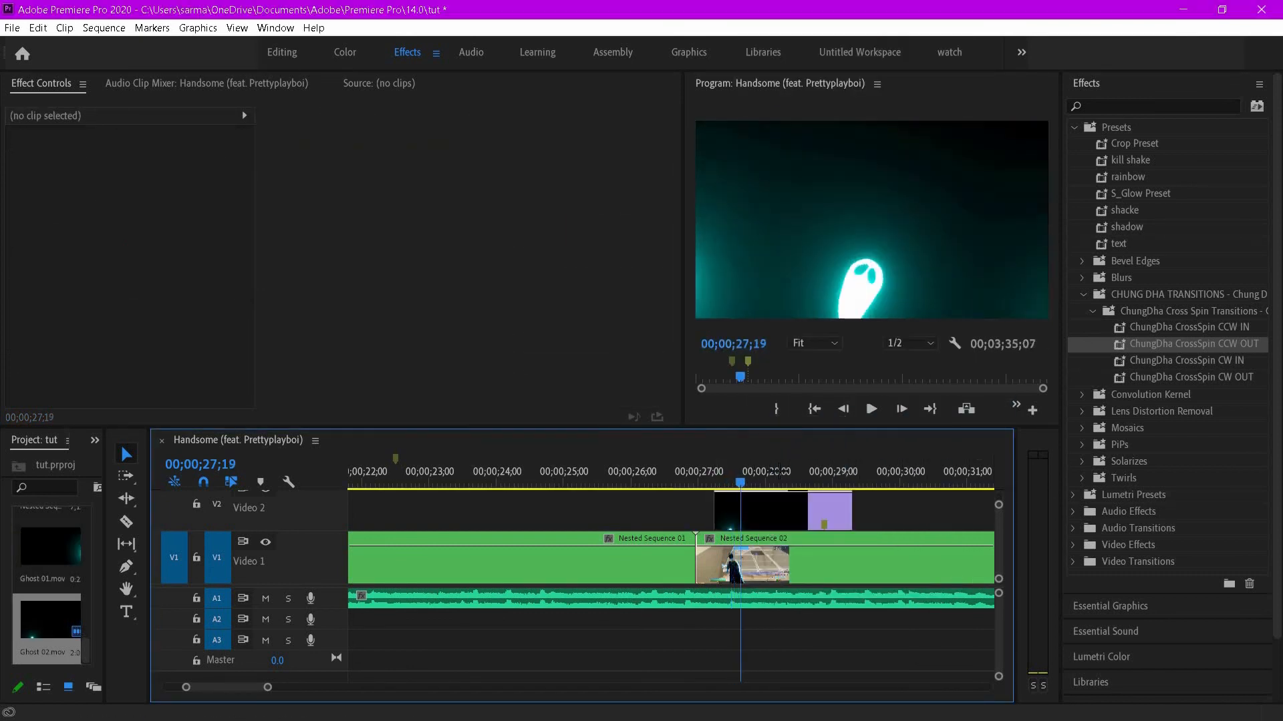
# - Move the Ghost 02 overlay earlier to about 00;00;26;00 and set its blend mode to Lighten
pyautogui.click(710, 471)
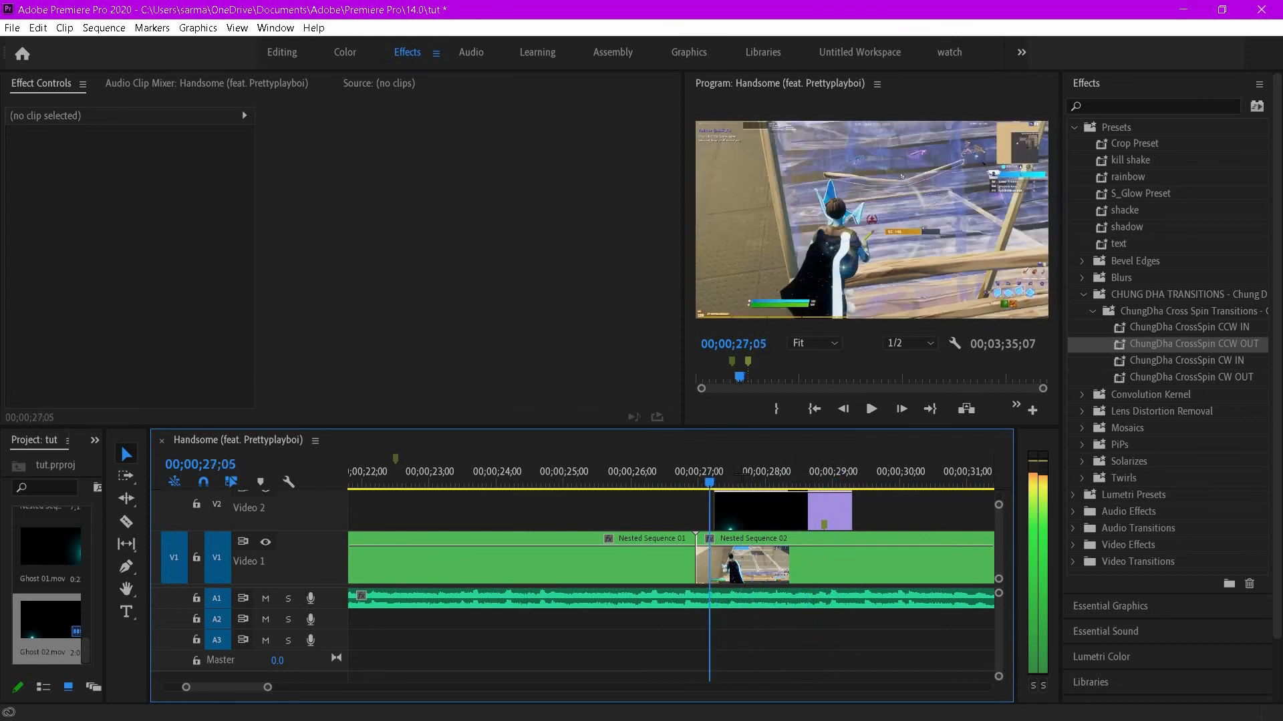
pyautogui.moveTo(744, 515); pyautogui.dragTo(659, 511)
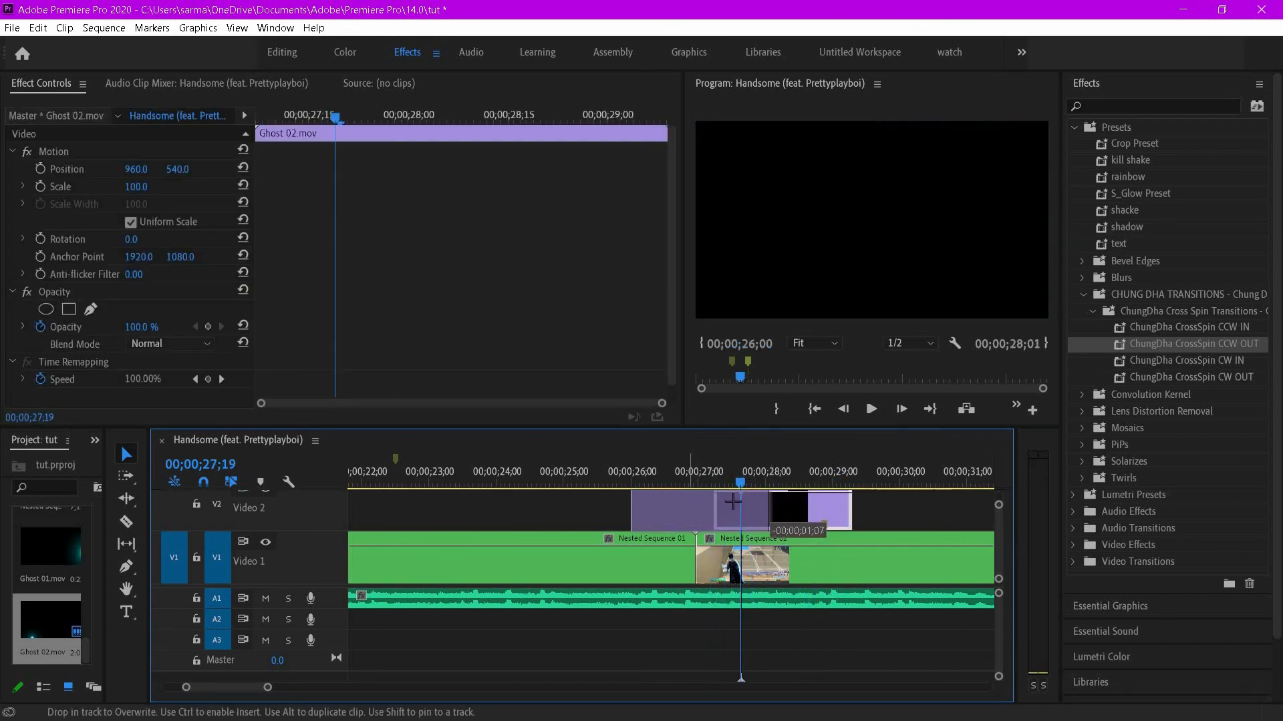
pyautogui.moveTo(729, 476); pyautogui.dragTo(695, 485)
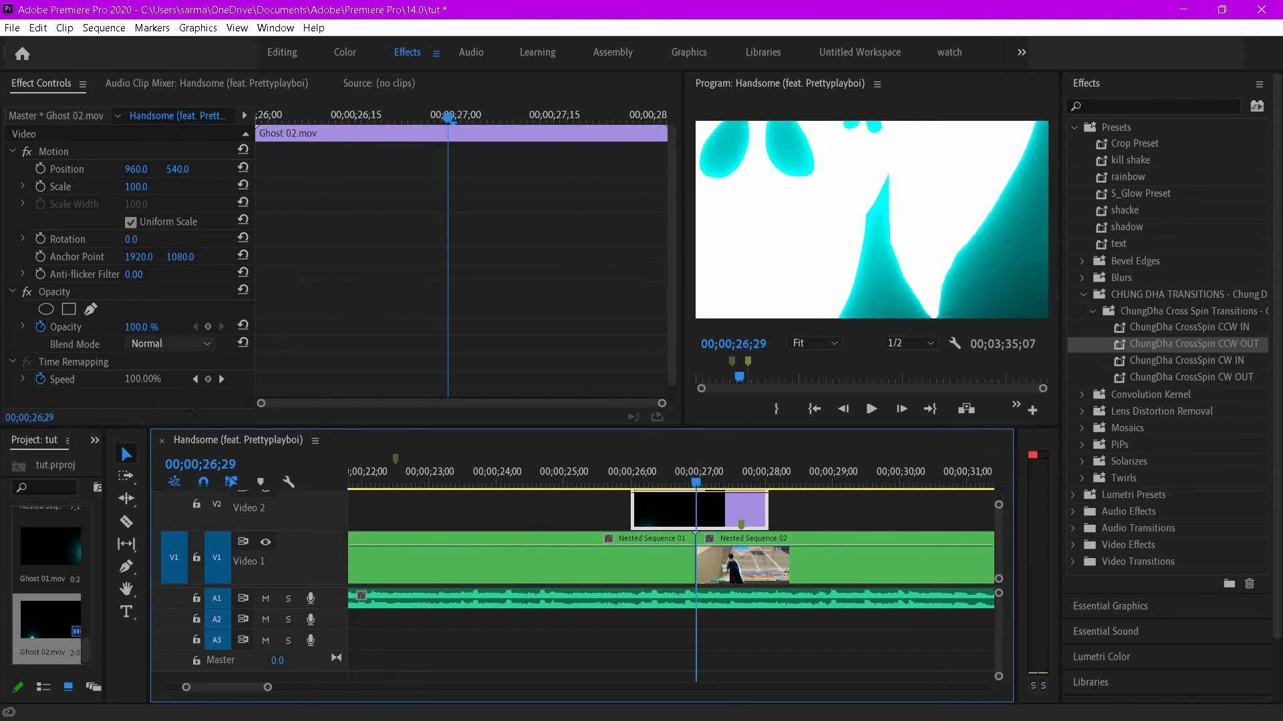
pyautogui.click(168, 344)
pyautogui.click(160, 497)
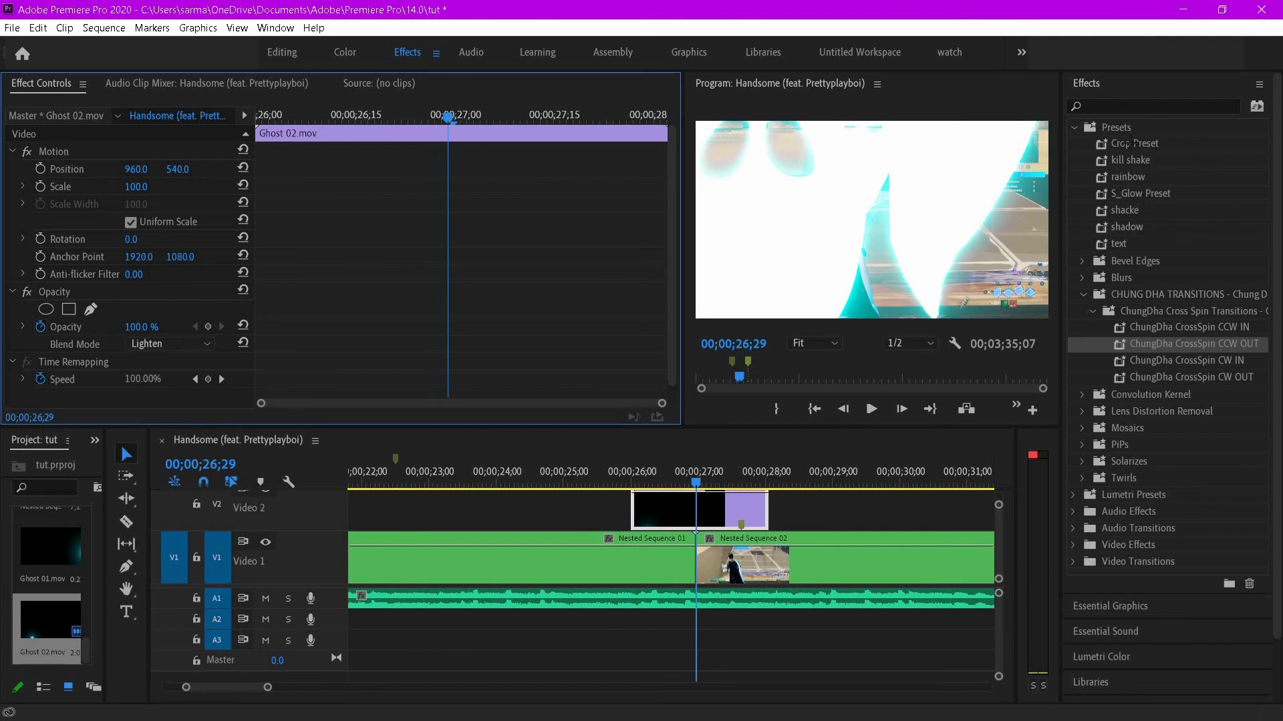
# - Apply the rainbow preset to the Ghost 02 overlay and shift it earlier to start about 00;00;25;10
pyautogui.moveTo(707, 502); pyautogui.dragTo(709, 508)
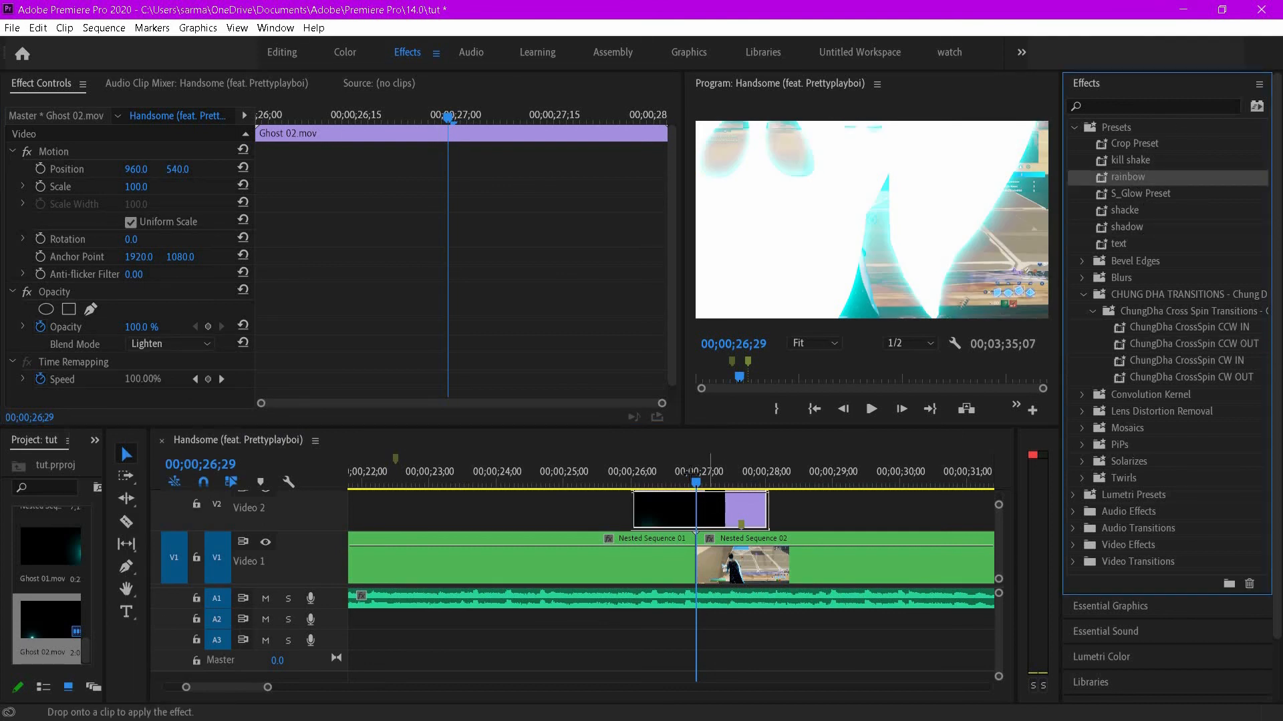
pyautogui.click(731, 471)
pyautogui.click(742, 466)
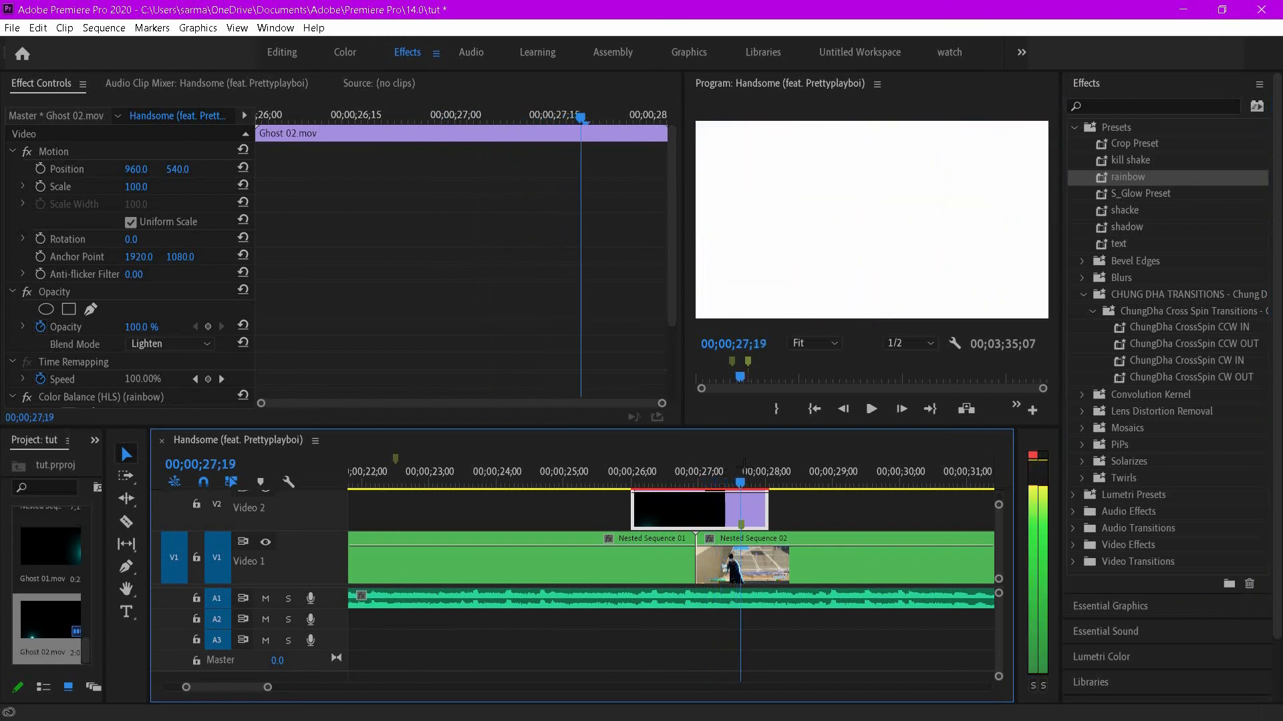
pyautogui.moveTo(722, 502); pyautogui.dragTo(696, 476)
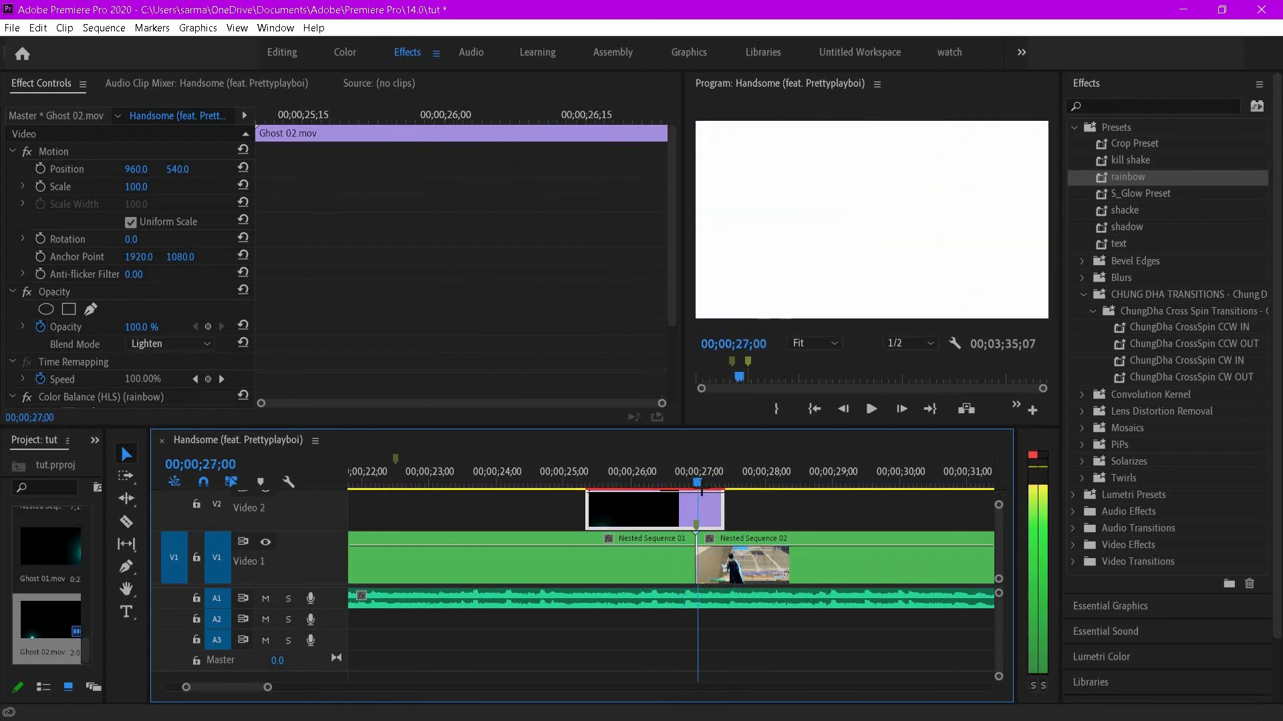
# - Preview the ghost overlay and spin transition between 00;00;25;00 and 00;00;28;00
pyautogui.press('space')
pyautogui.moveTo(588, 115); pyautogui.dragTo(311, 116)
pyautogui.moveTo(724, 476); pyautogui.dragTo(582, 493)
pyautogui.press('space')
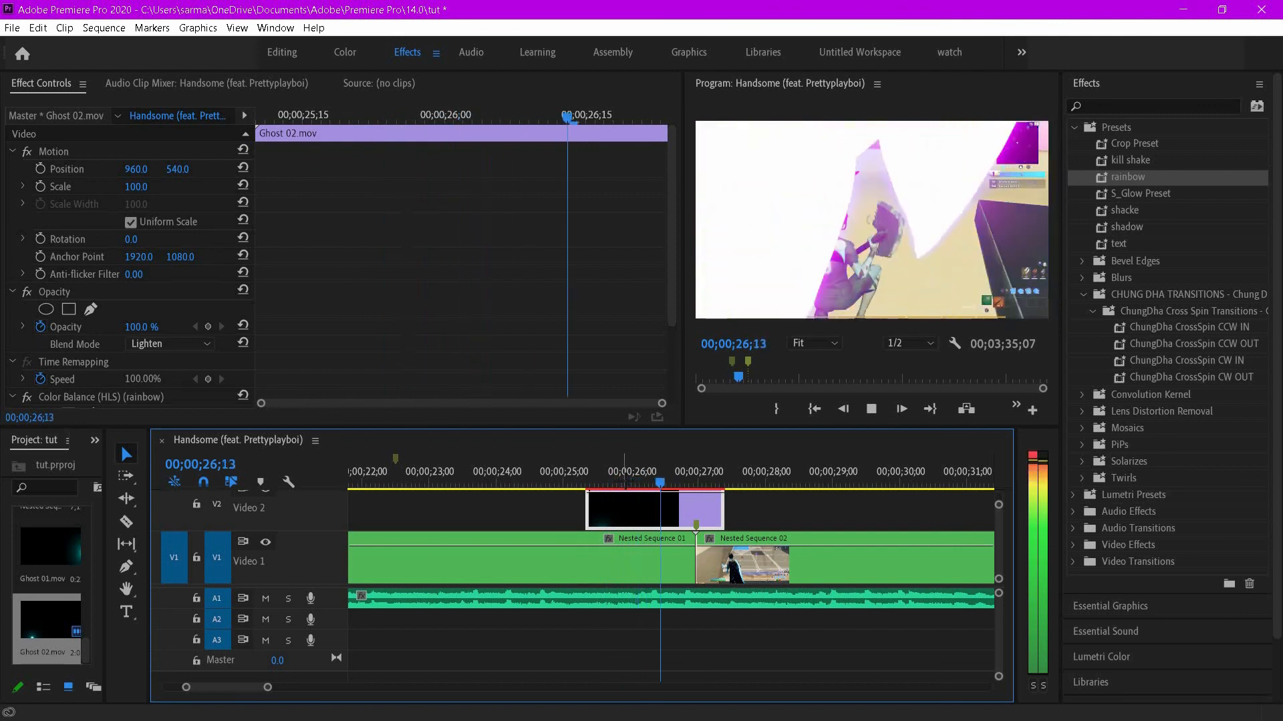
pyautogui.press('space')
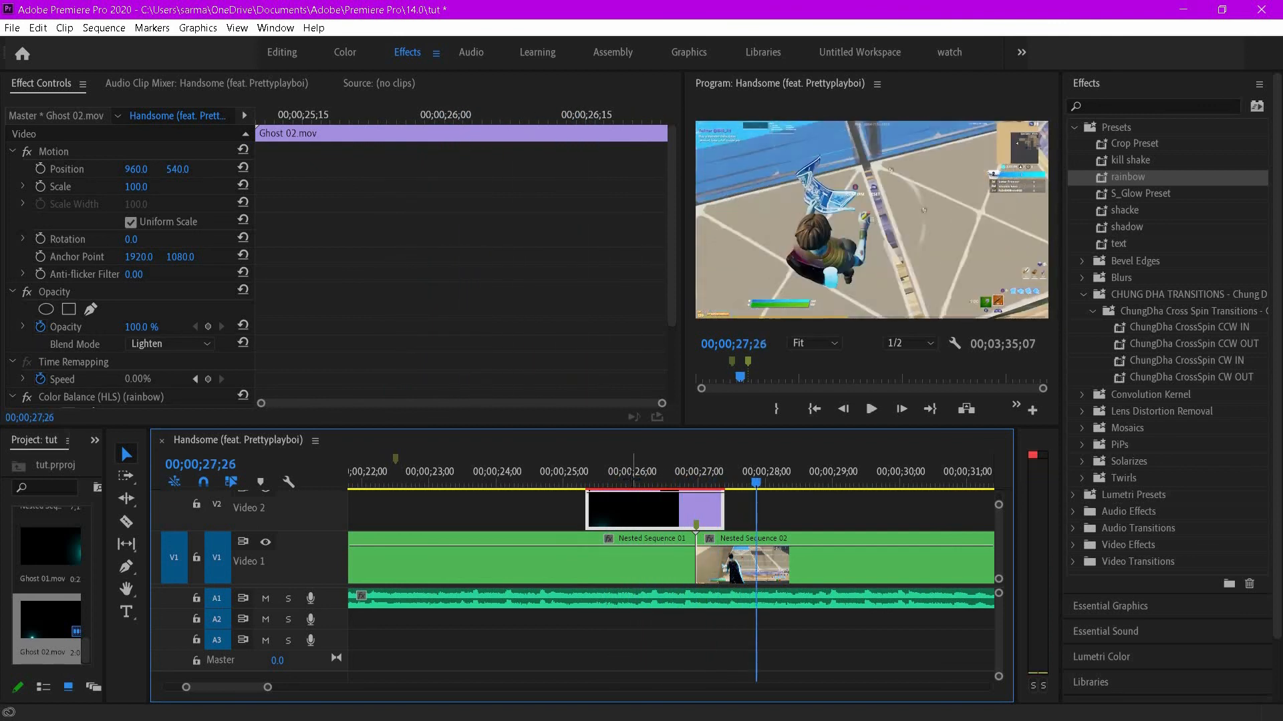
pyautogui.click(593, 471)
pyautogui.press('space')
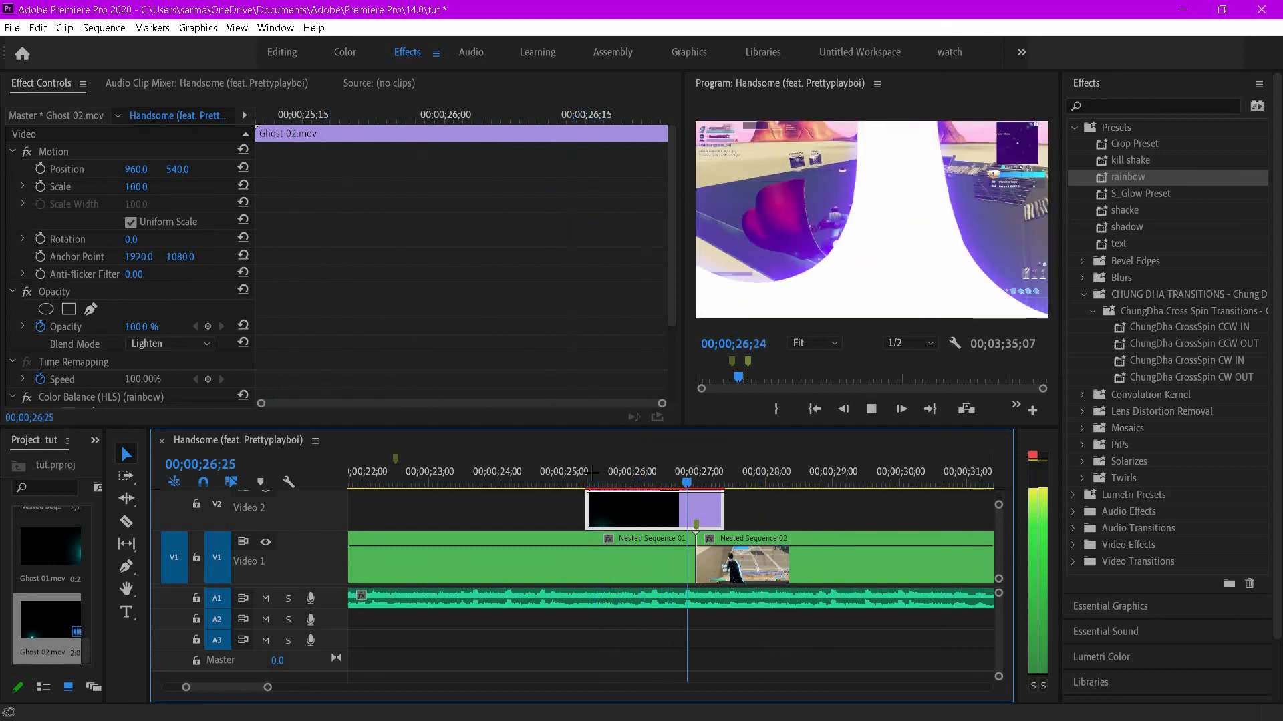
# - Switch to the watch workspace and play back the montage from the beginning to review the edit
pyautogui.press('space')
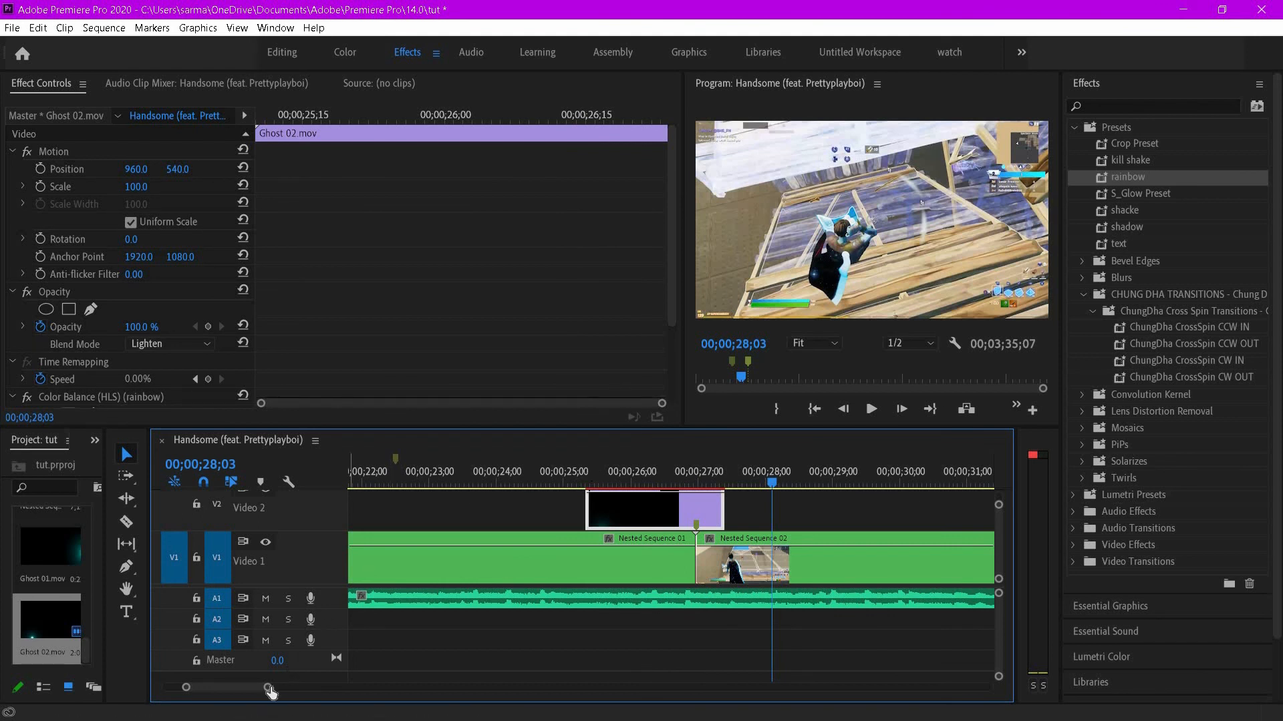
pyautogui.moveTo(268, 687); pyautogui.dragTo(389, 687)
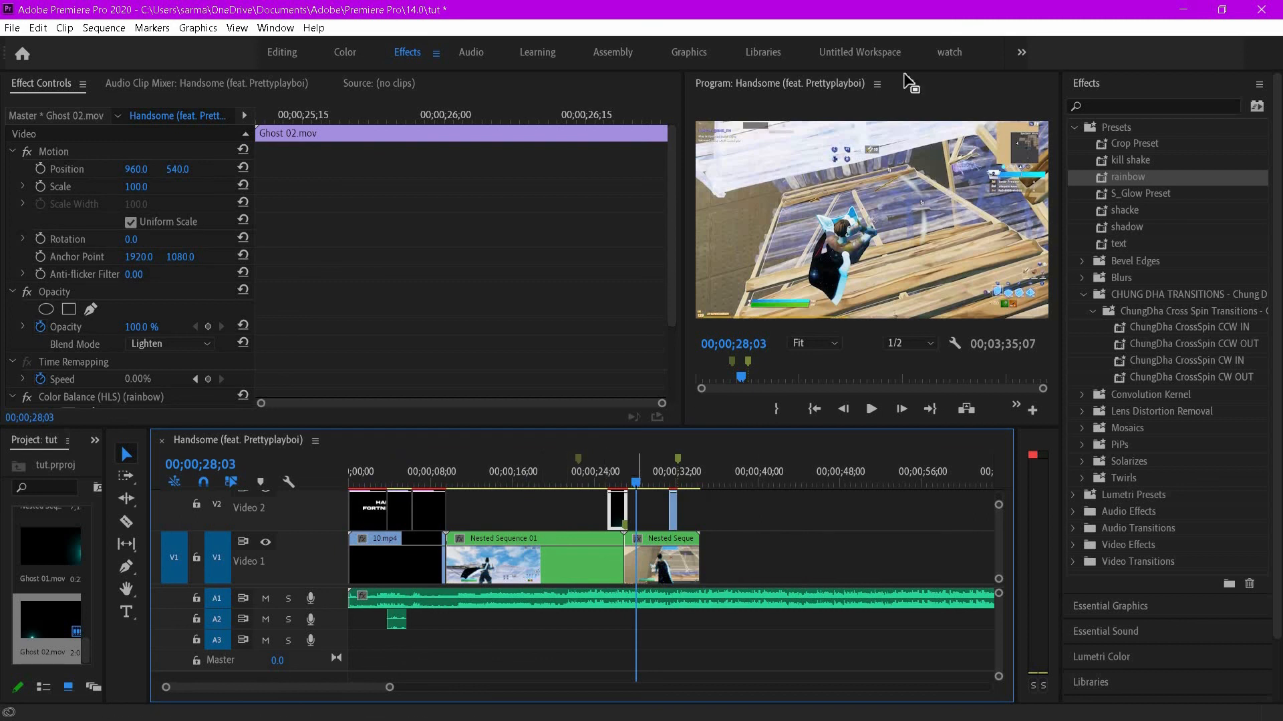
pyautogui.click(966, 51)
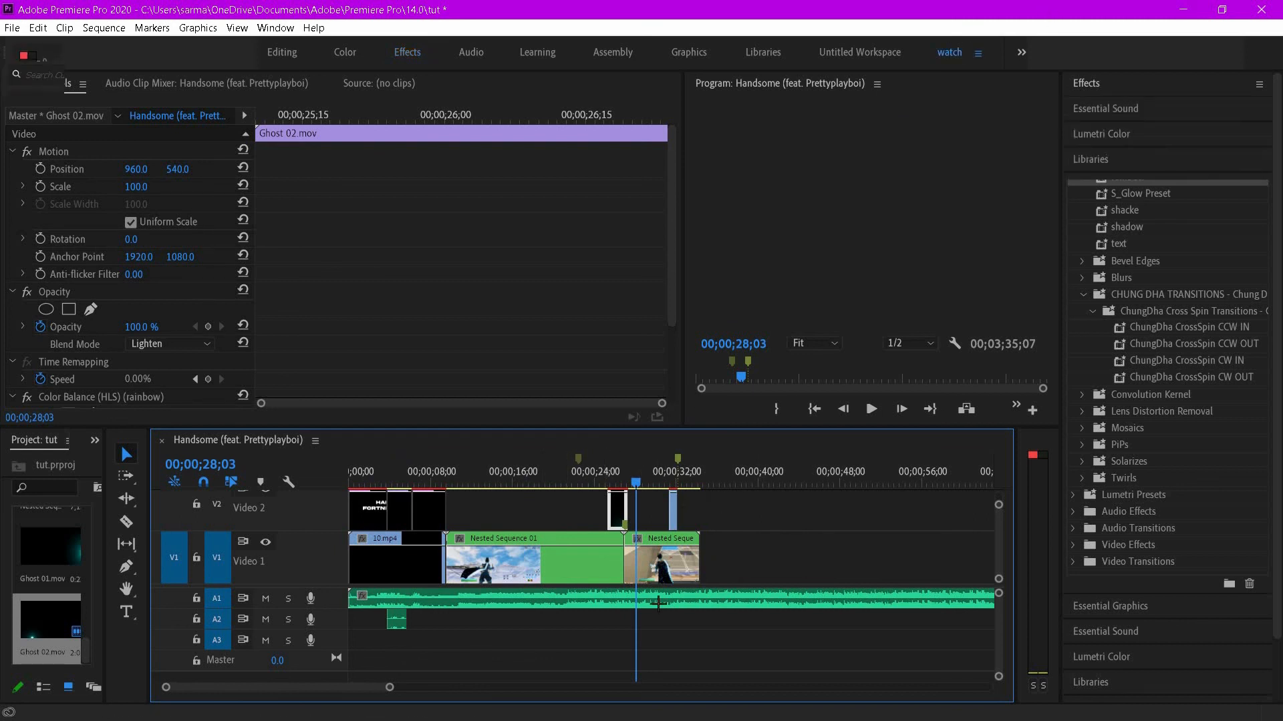
pyautogui.moveTo(206, 628); pyautogui.dragTo(58, 628)
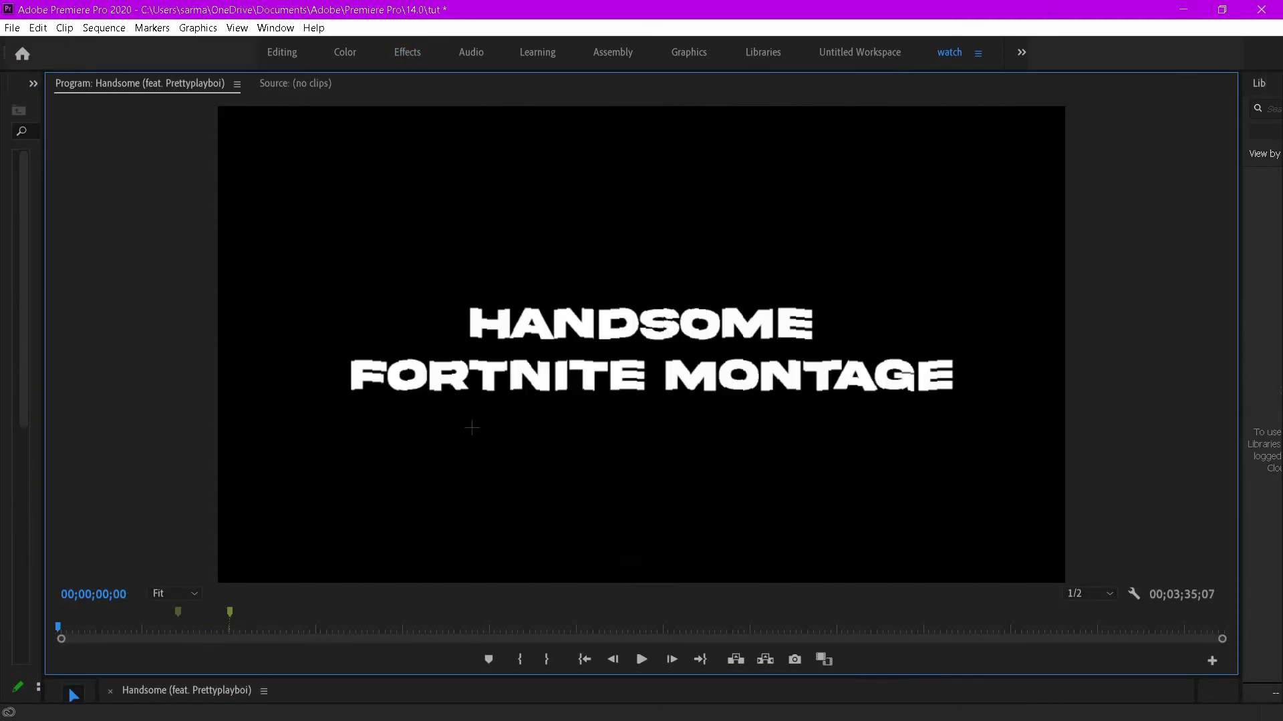
pyautogui.press('space')
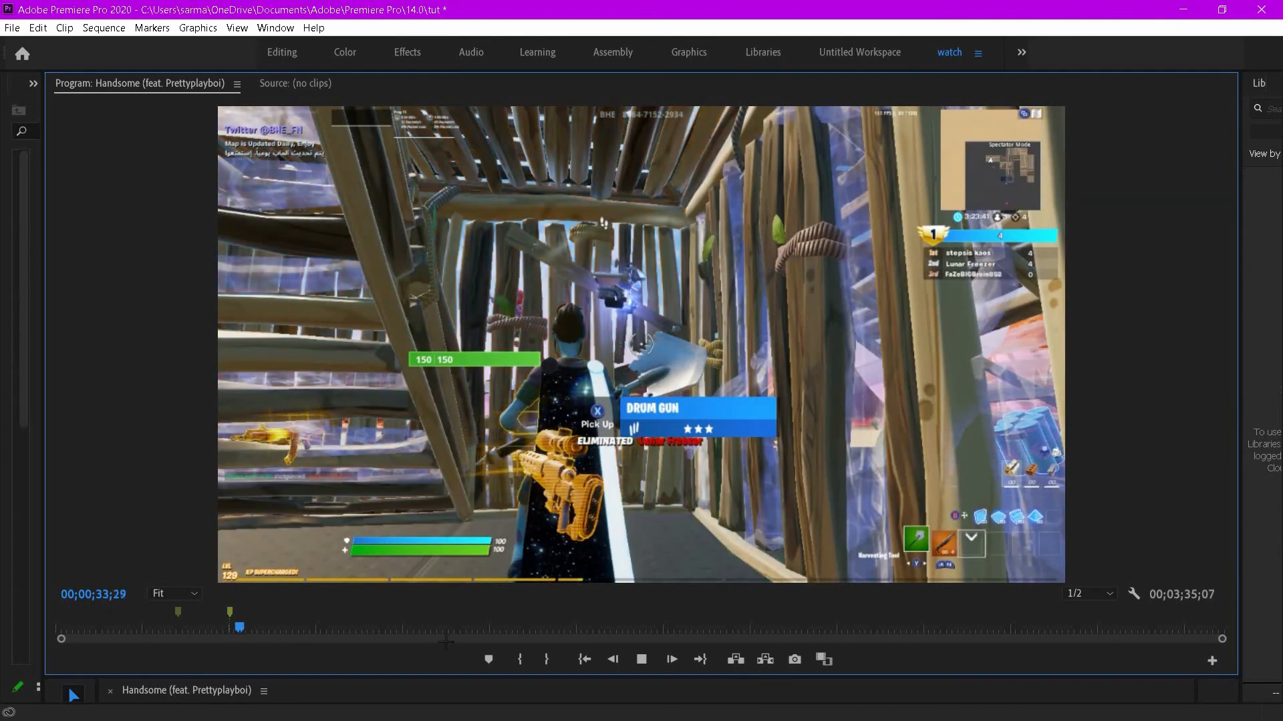
pyautogui.press('space')
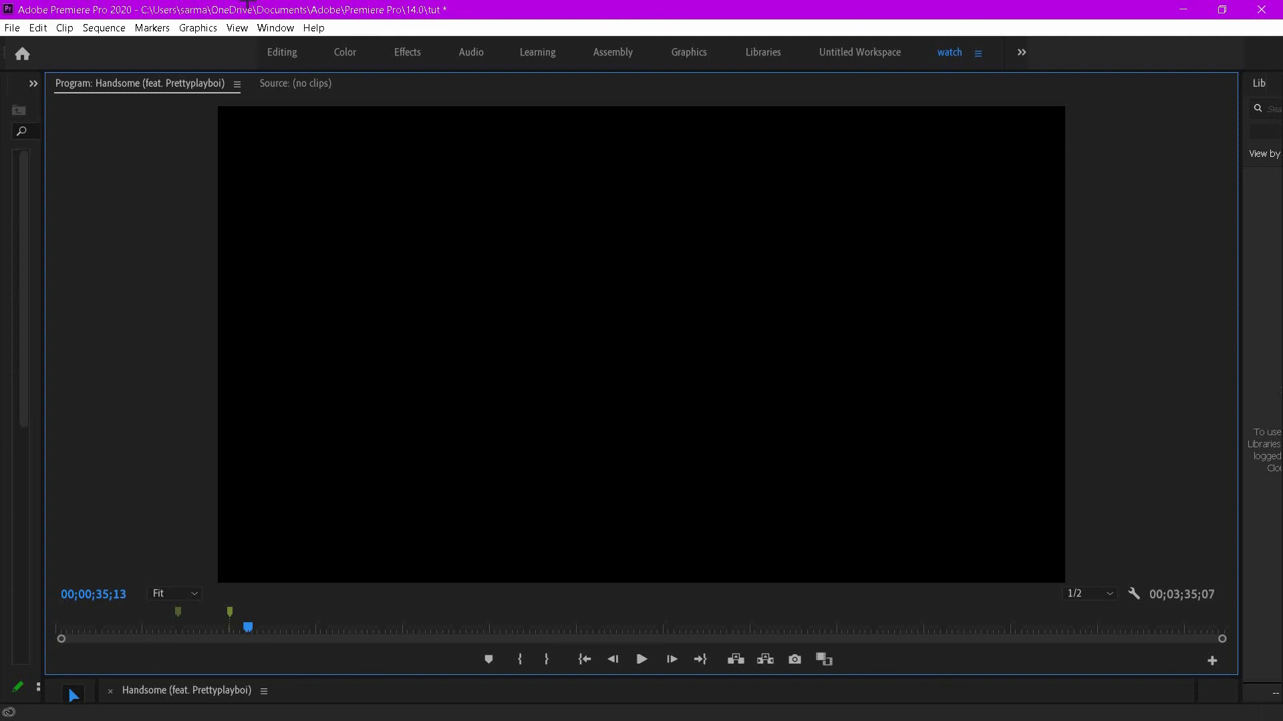
# - Return to the Editing workspace and place the playhead at about 00;00;30;01 in the sequence
pyautogui.click(265, 53)
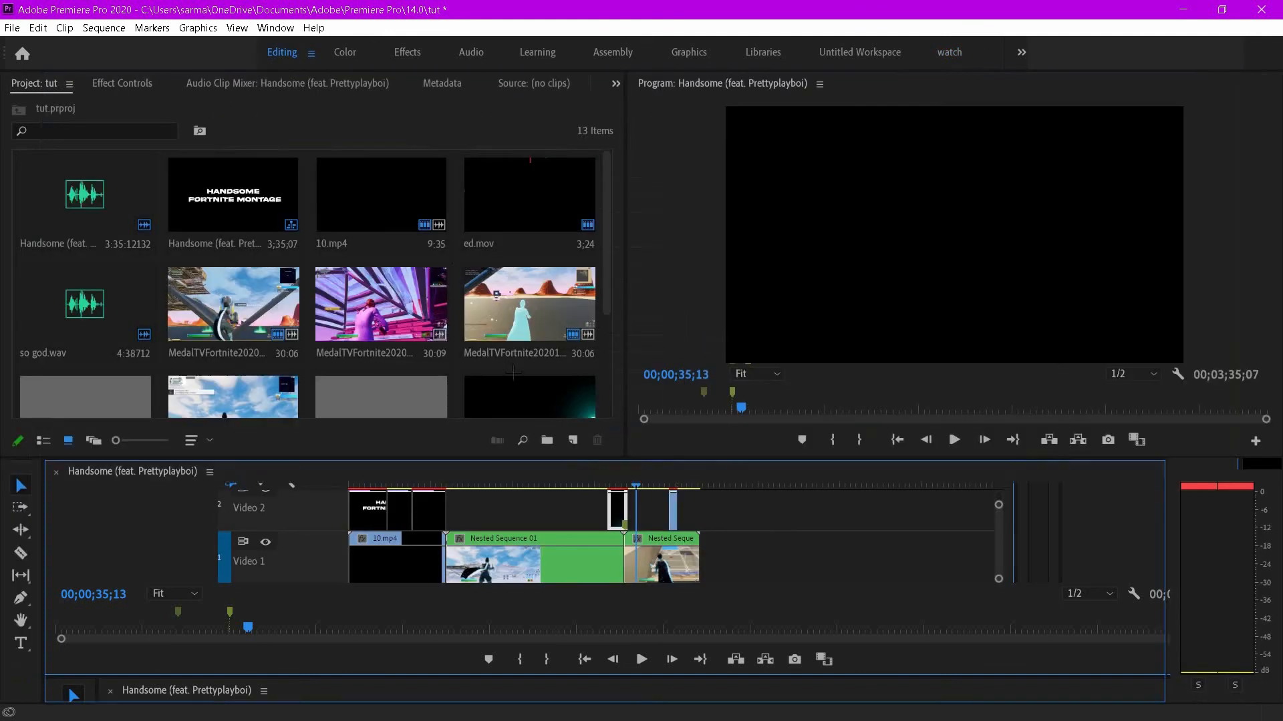
pyautogui.moveTo(605, 509); pyautogui.dragTo(555, 511)
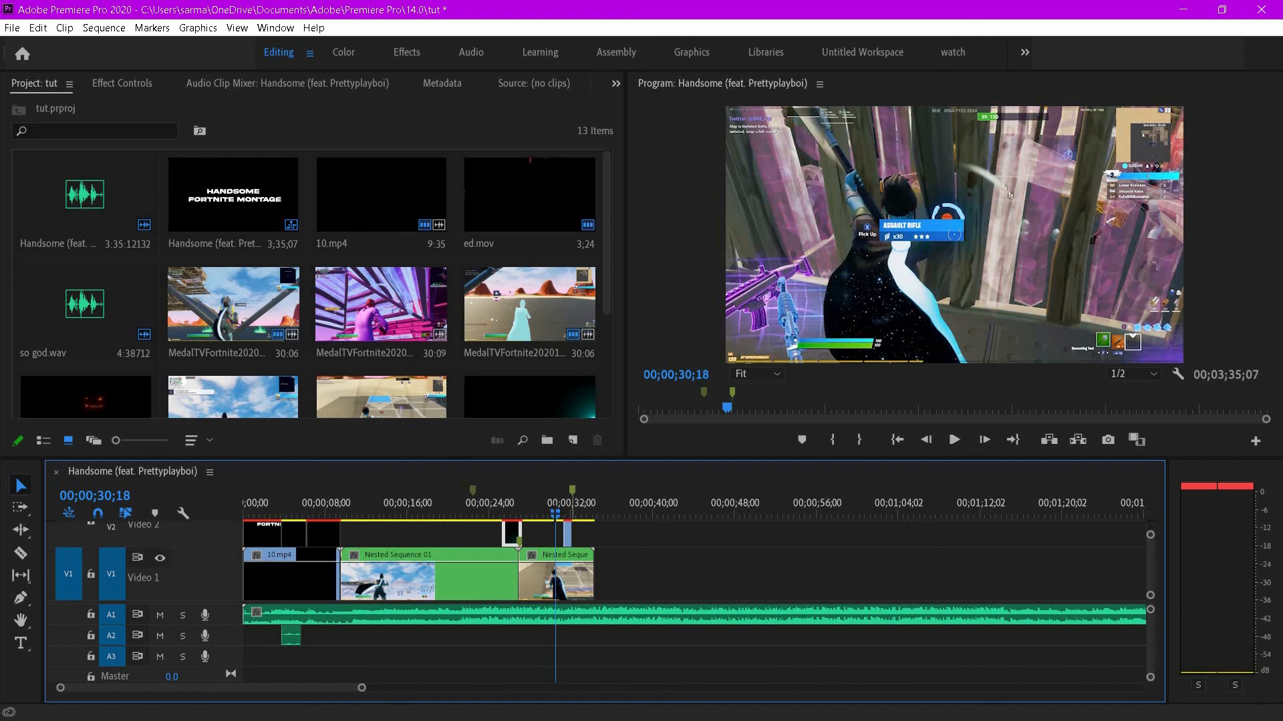
pyautogui.moveTo(573, 515); pyautogui.dragTo(549, 514)
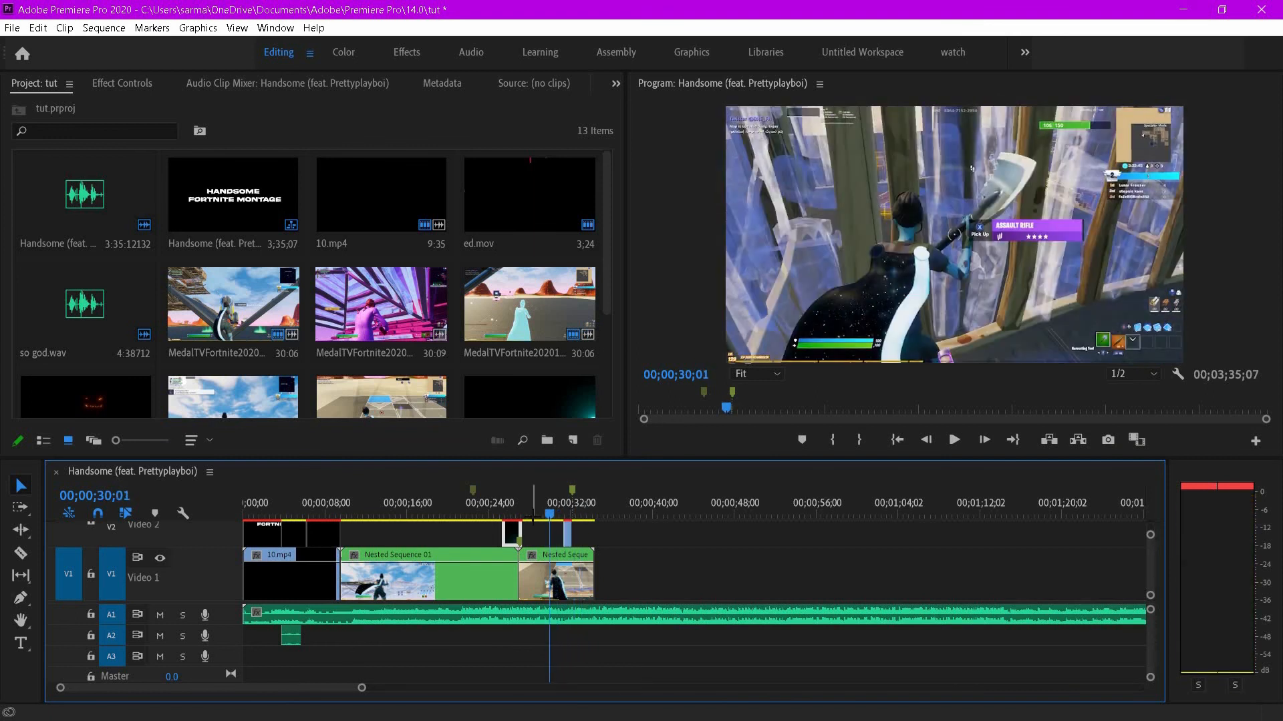